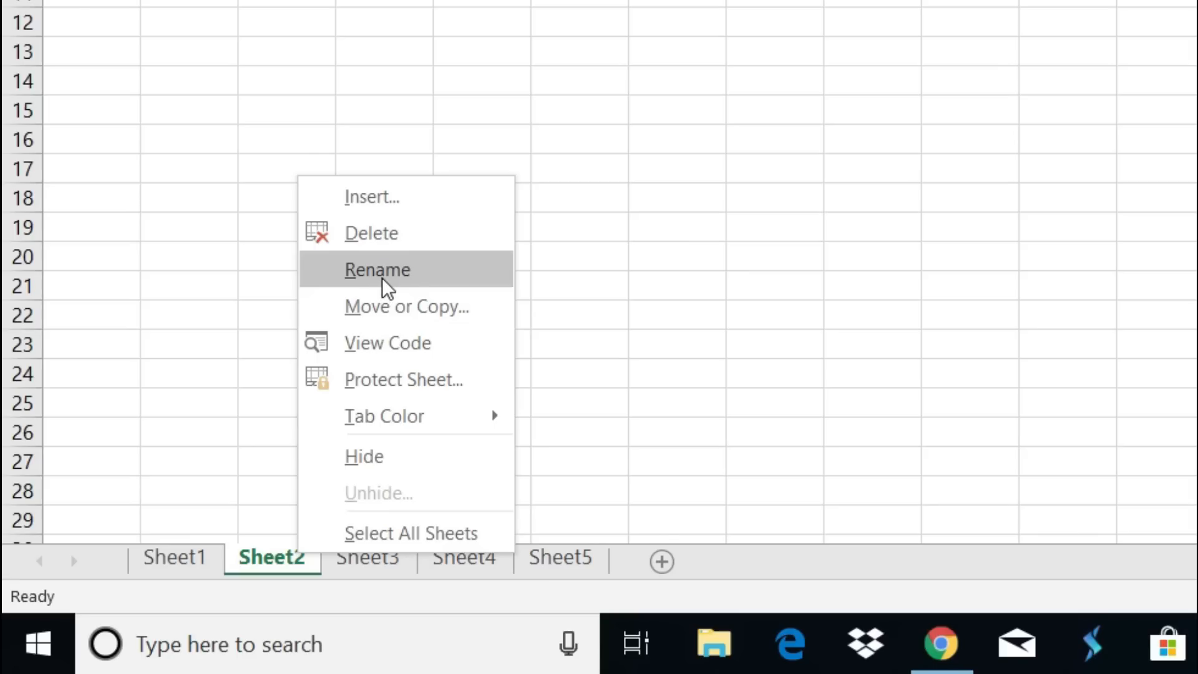
- Rename the worksheet Sheet2 as JAN
{"action": "left_click", "coordinate": [382, 278]}
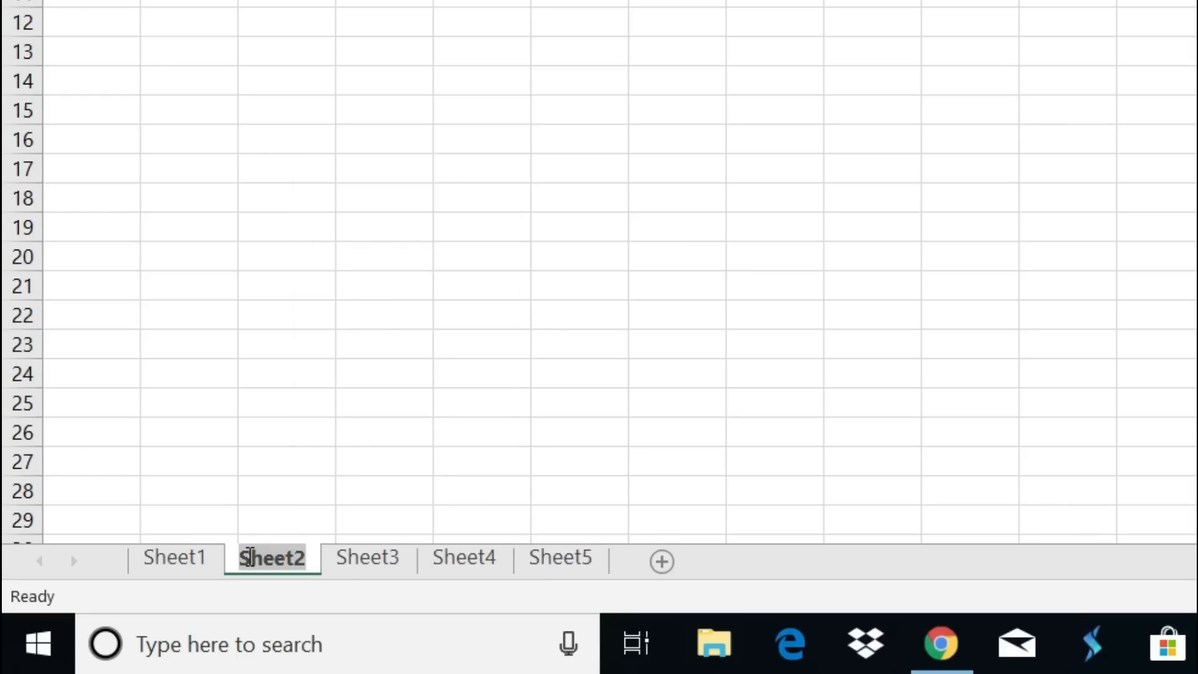
{"action": "type", "text": "JAN"}
{"action": "key", "text": "Return"}
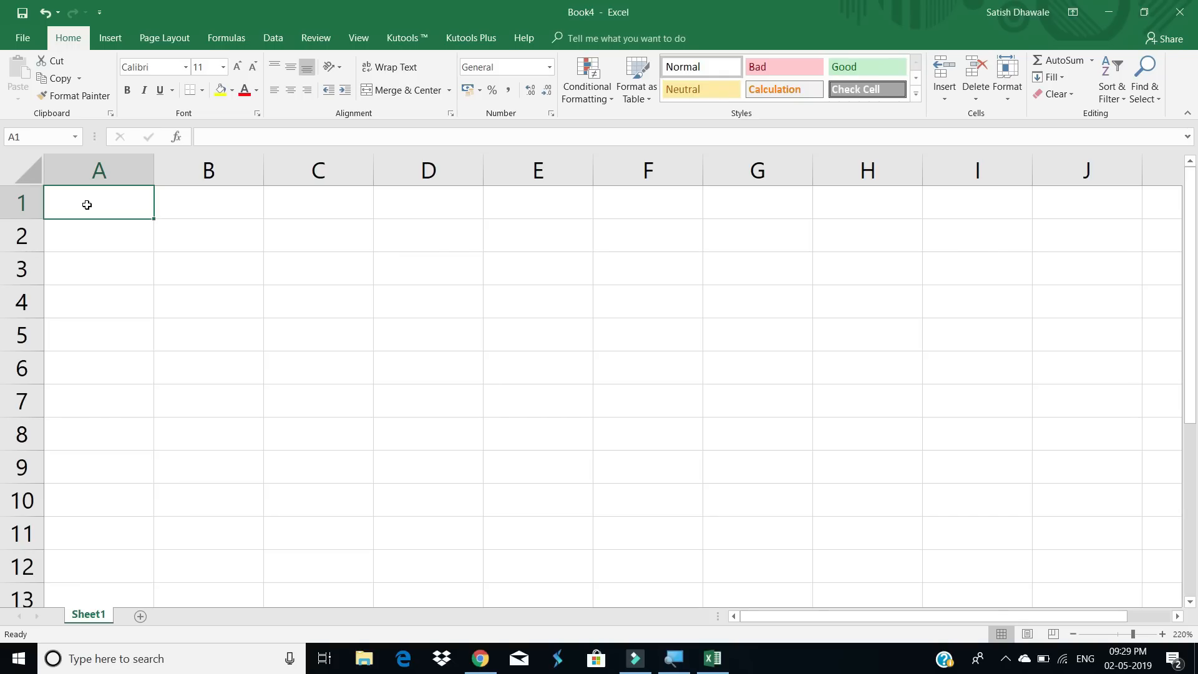
- Enter JAN in cell A1 and fill the month series down to DEC in A12
{"action": "type", "text": "JAN"}
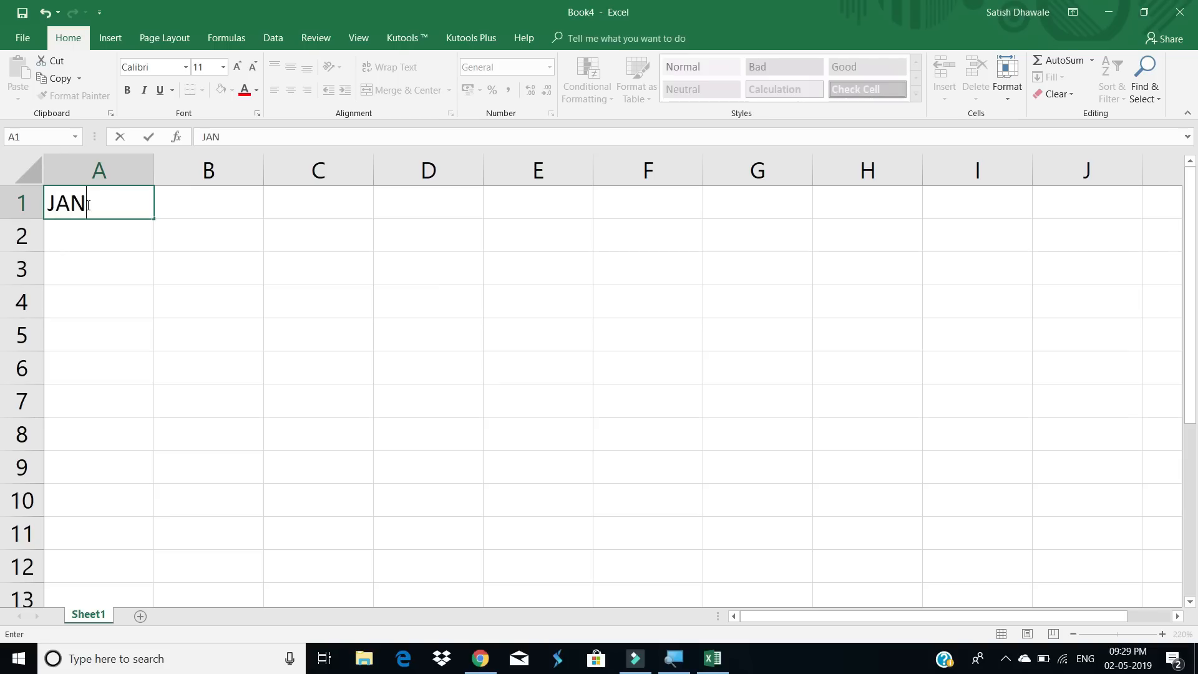
{"action": "key", "text": "Return"}
{"action": "left_click", "coordinate": [99, 204]}
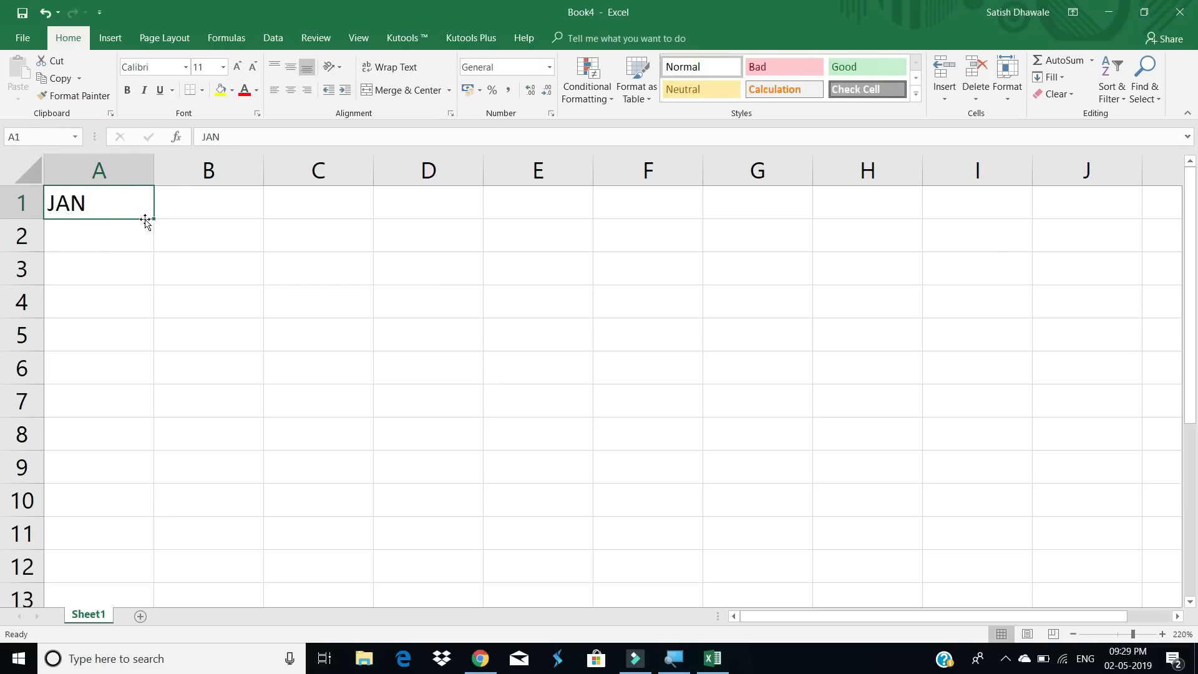
{"action": "left_click_drag", "start_coordinate": [148, 223], "coordinate": [136, 572]}
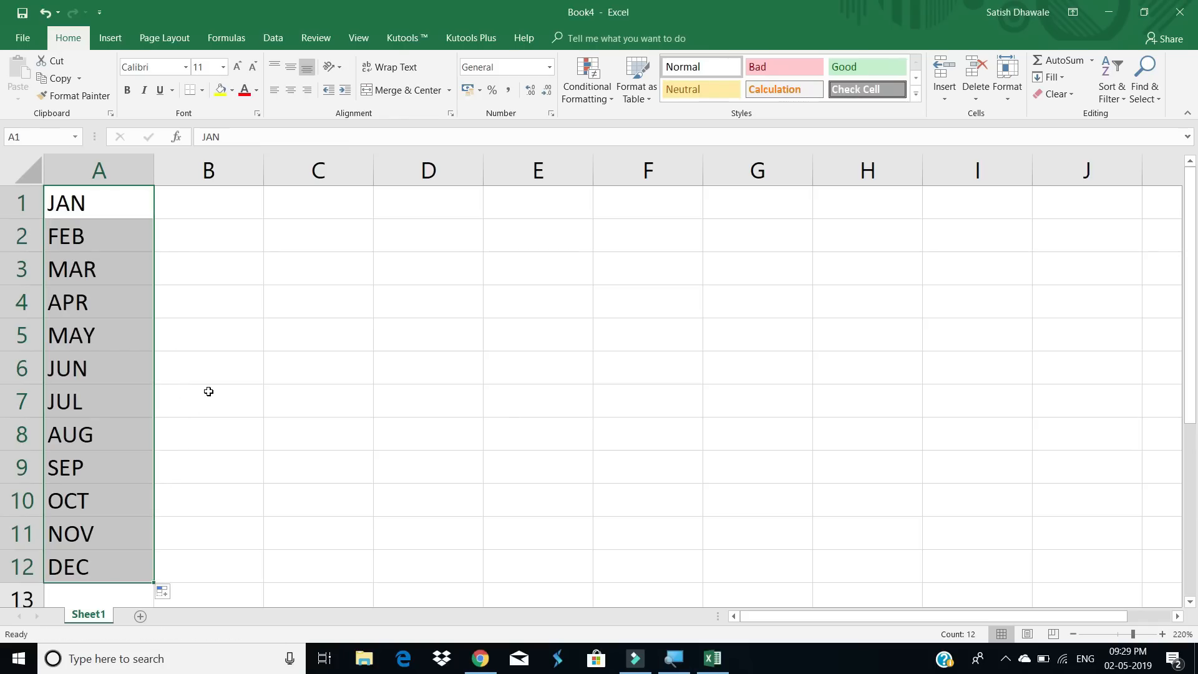
- Move the month list down one row to start in A2 and enter the header MONTH in A1
{"action": "left_click_drag", "start_coordinate": [123, 214], "coordinate": [123, 564]}
{"action": "left_click_drag", "start_coordinate": [155, 223], "coordinate": [151, 257]}
{"action": "left_click", "coordinate": [136, 203]}
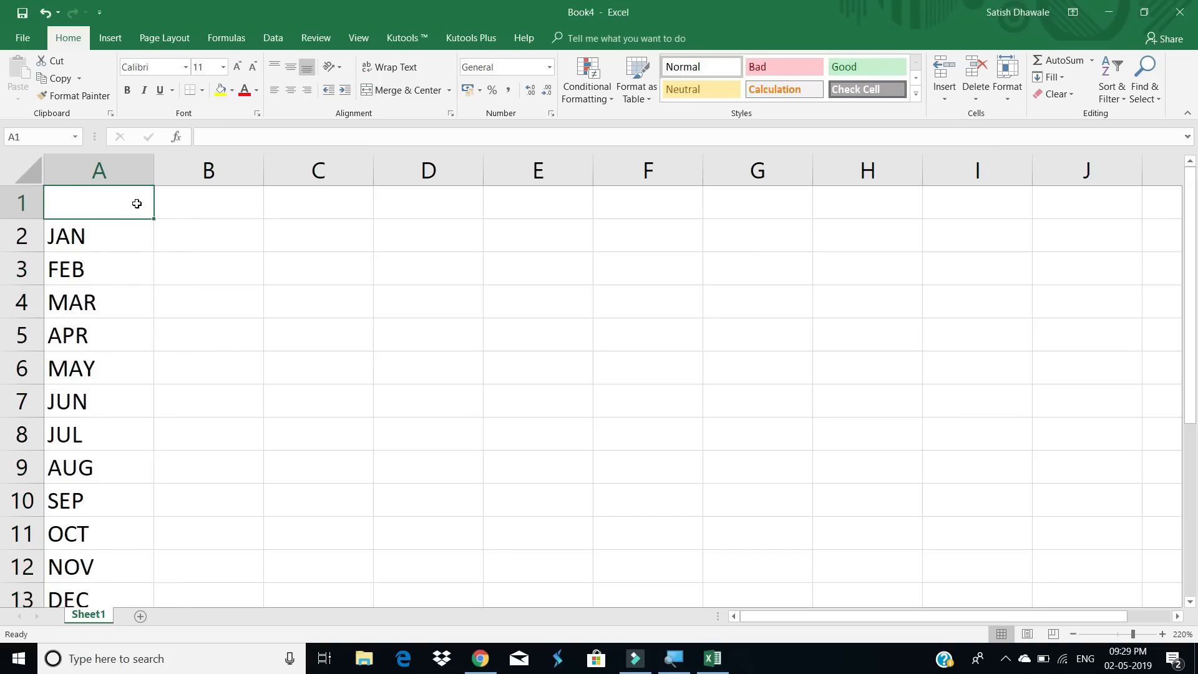
{"action": "type", "text": "MONTH"}
{"action": "key", "text": "Return"}
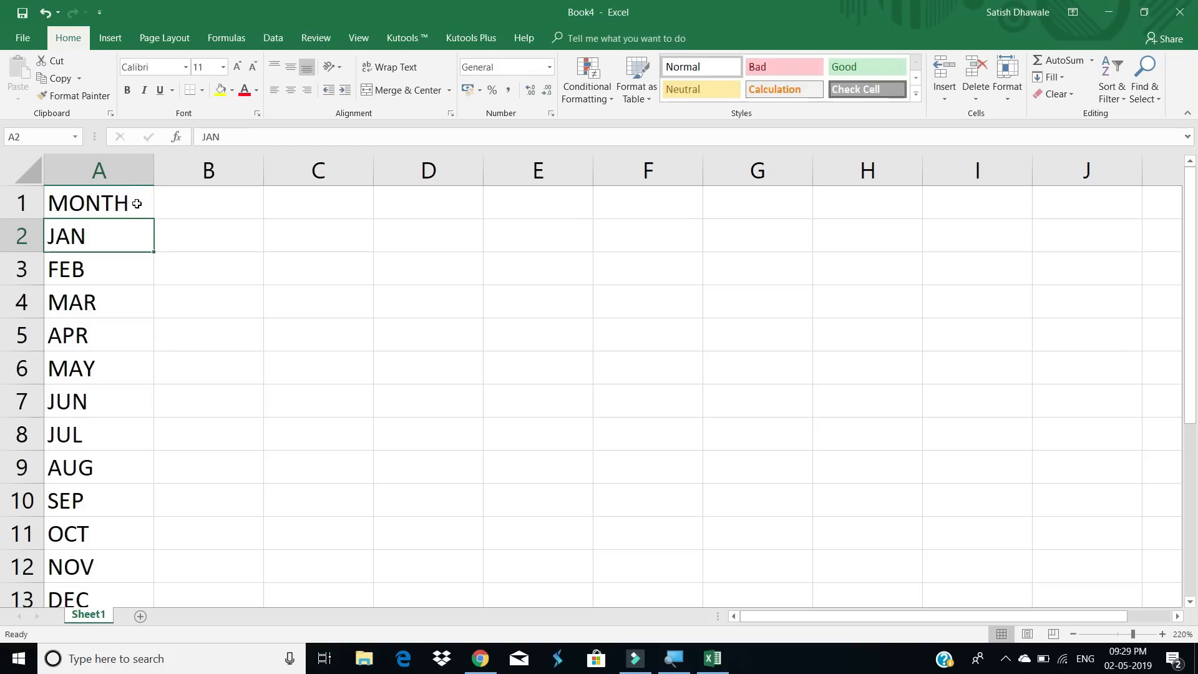
- Create a PivotTable from the range A1:A13, placed on the existing worksheet at cell C3 of Sheet1
{"action": "left_click_drag", "start_coordinate": [133, 200], "coordinate": [137, 602]}
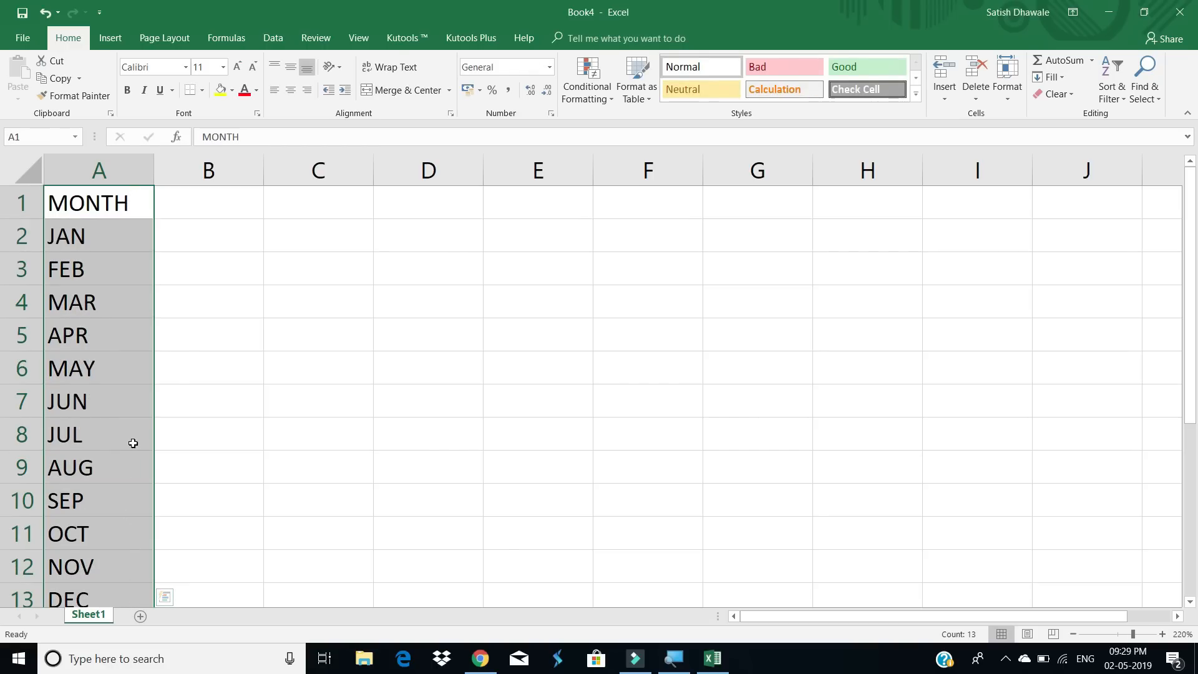
{"action": "scroll", "coordinate": [132, 443], "scroll_direction": "down", "scroll_amount": 2, "text": "ctrl"}
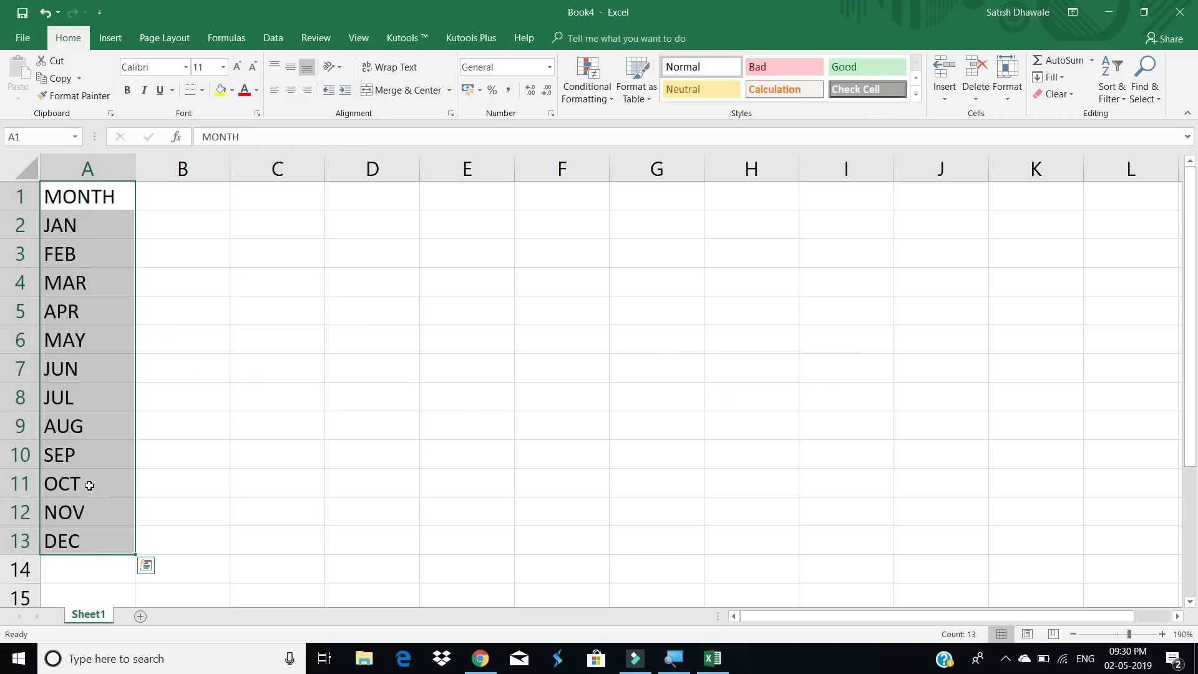
{"action": "left_click", "coordinate": [108, 41]}
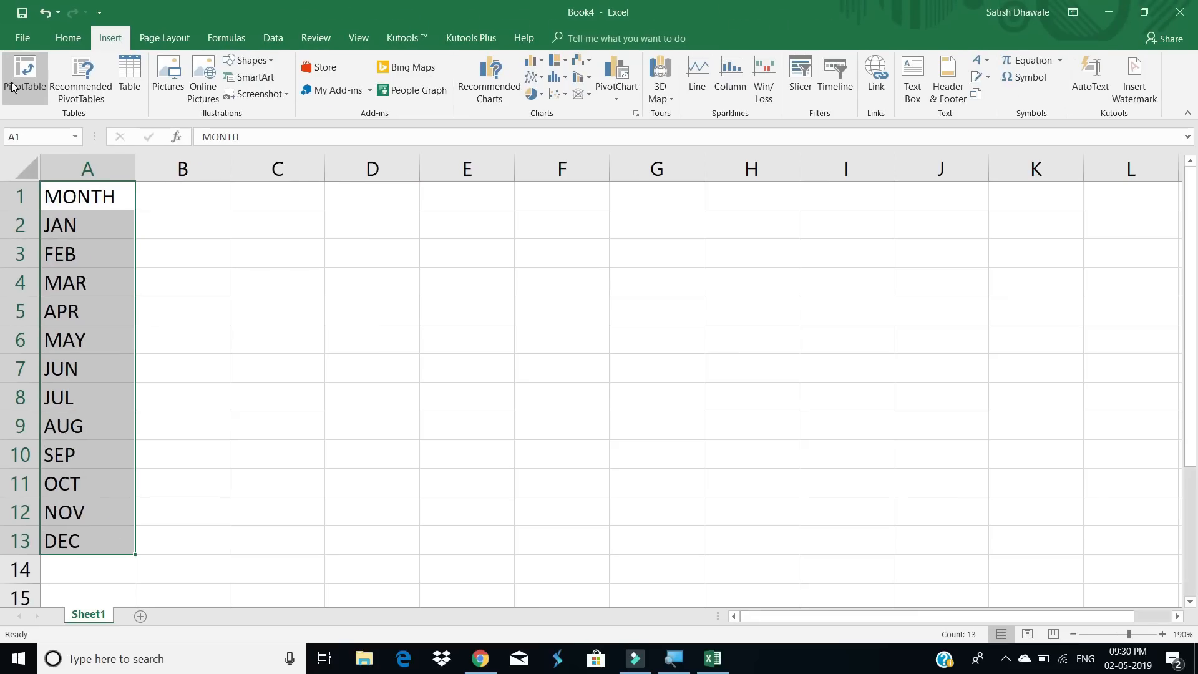
{"action": "left_click", "coordinate": [12, 88]}
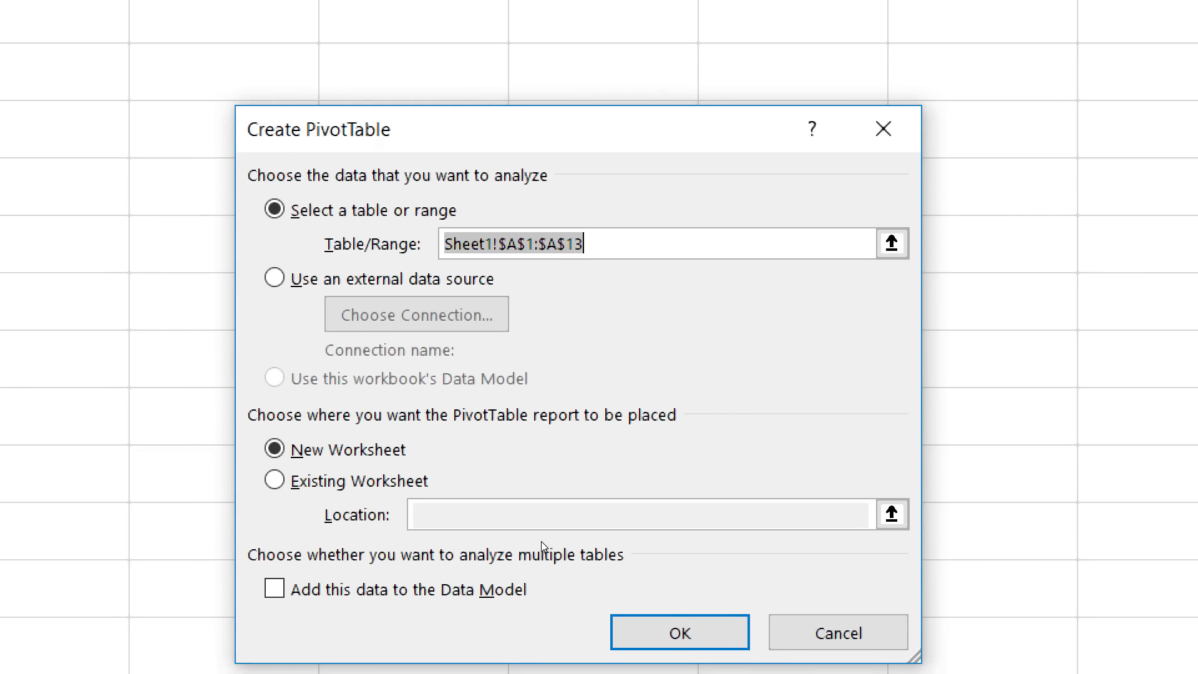
{"action": "left_click", "coordinate": [461, 456]}
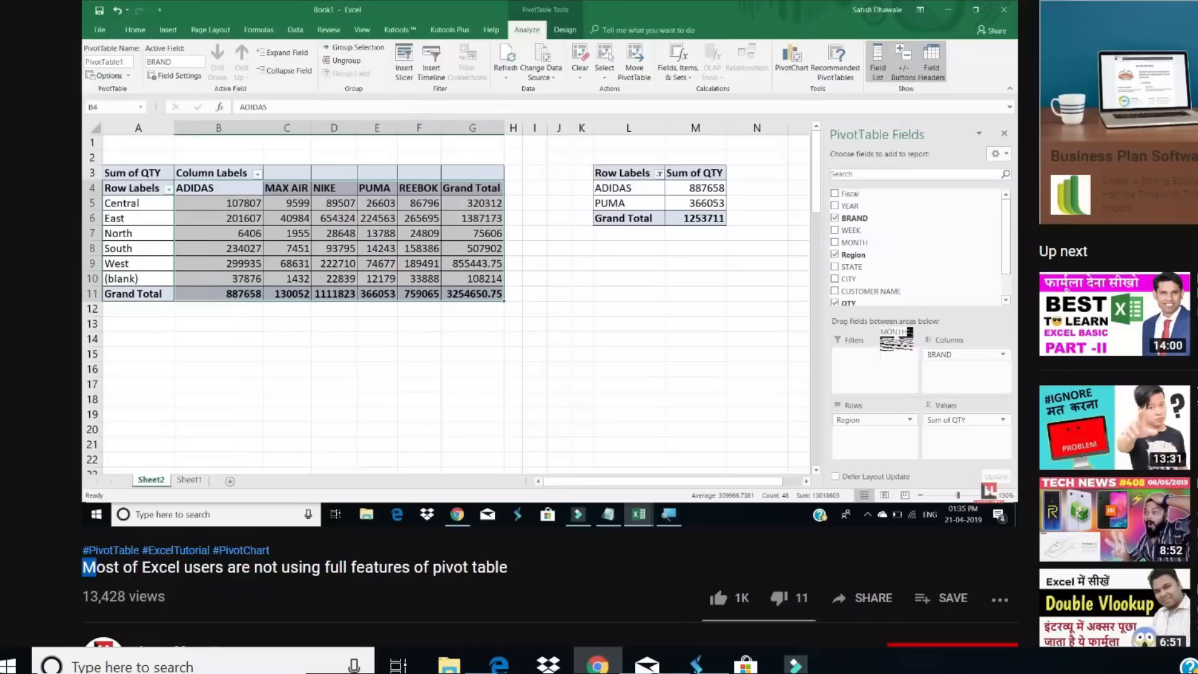
{"action": "left_click_drag", "start_coordinate": [95, 569], "coordinate": [510, 571]}
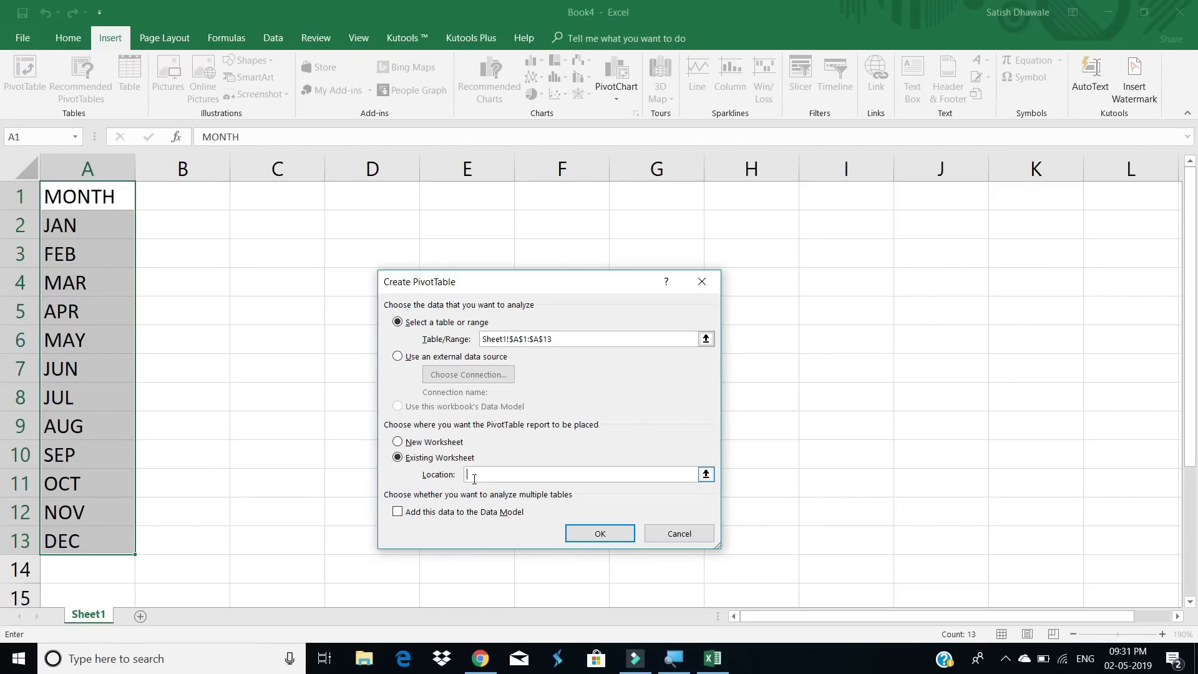
{"action": "left_click", "coordinate": [270, 249]}
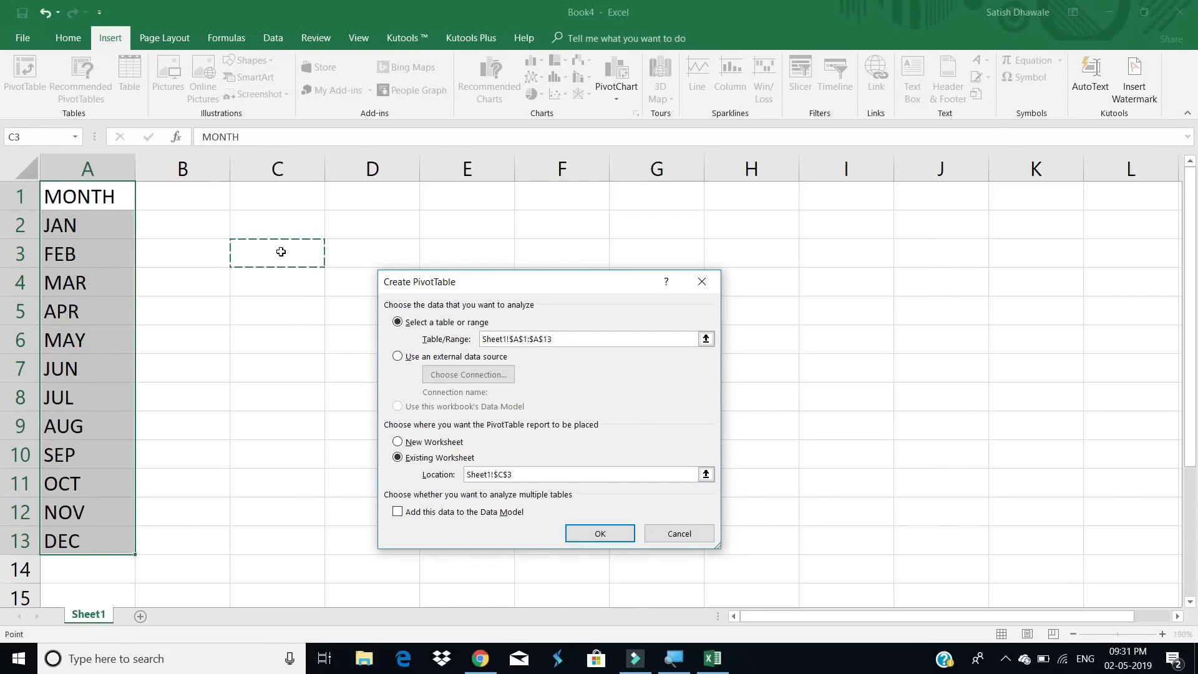
{"action": "left_click", "coordinate": [599, 534]}
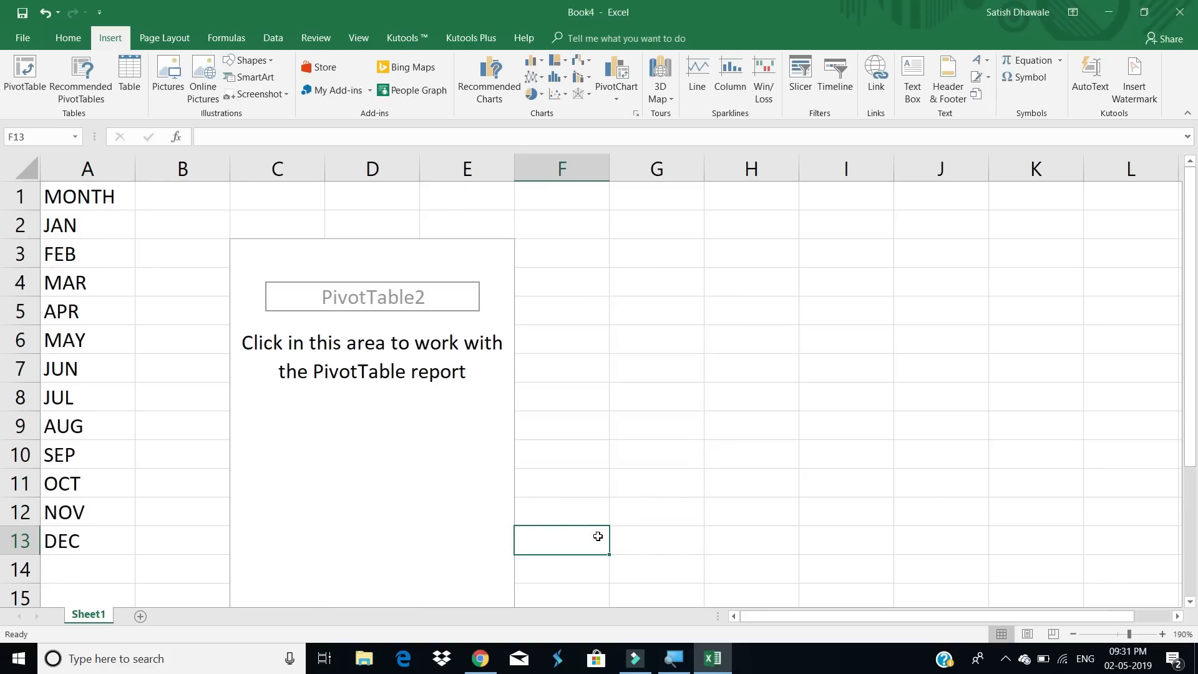
- Add the MONTH field to the PivotTable's Filters area
{"action": "left_click", "coordinate": [397, 421]}
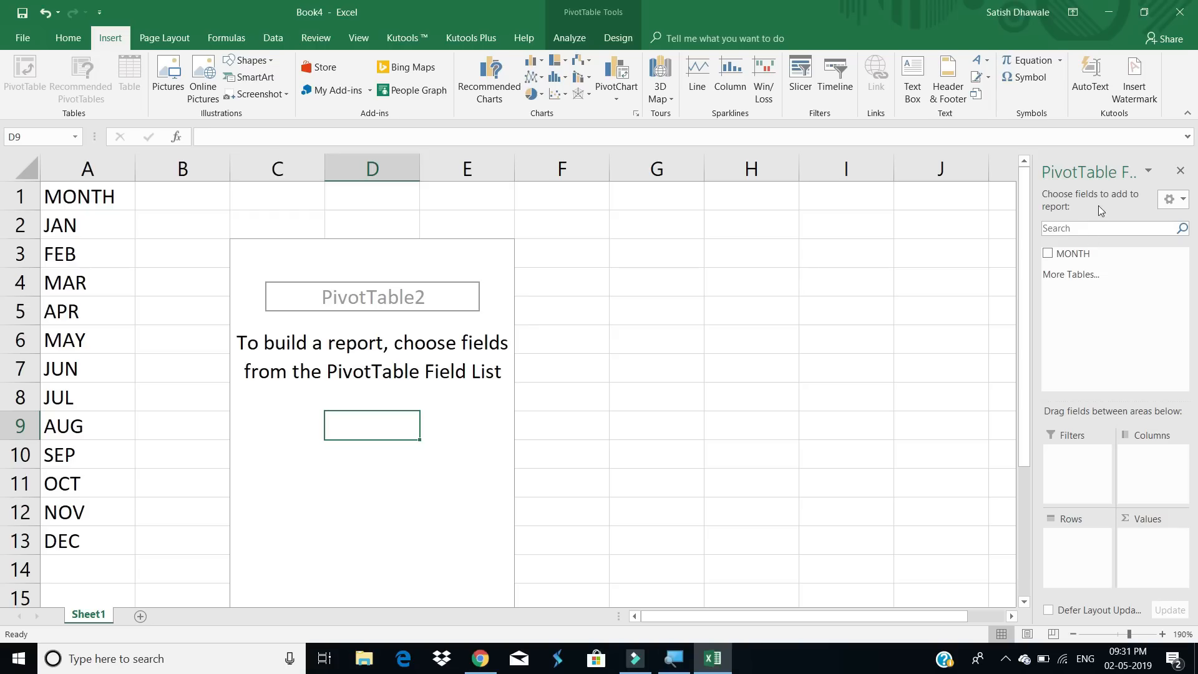
{"action": "left_click_drag", "start_coordinate": [995, 235], "coordinate": [907, 237]}
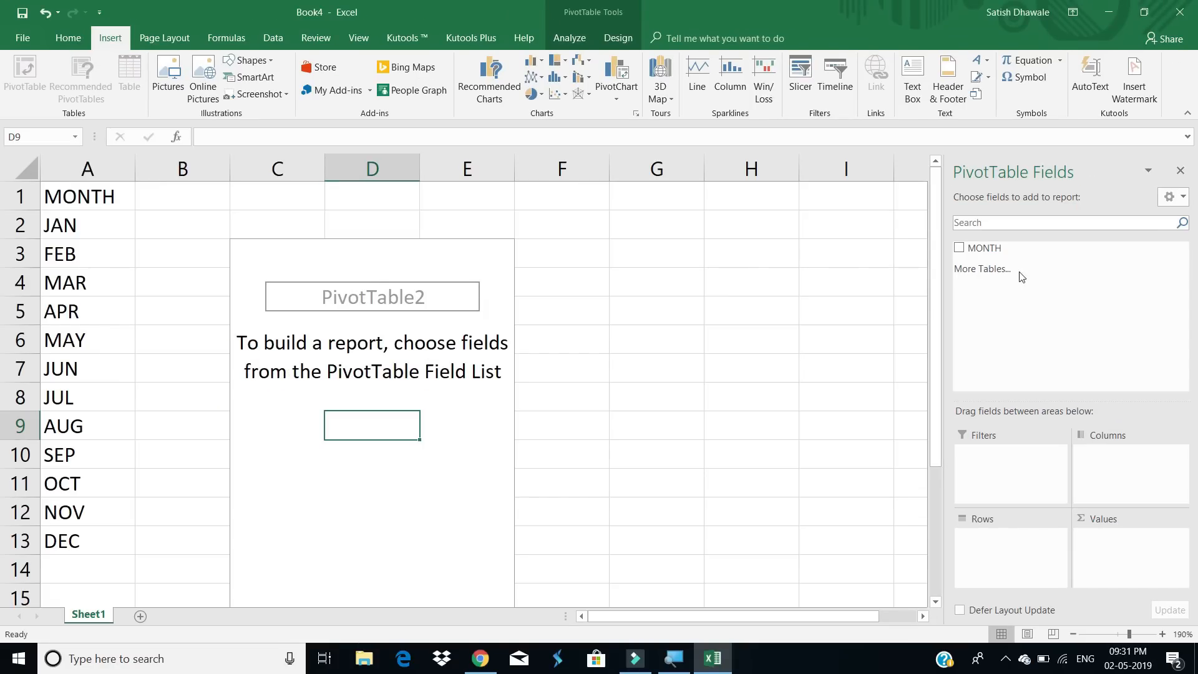
{"action": "left_click_drag", "start_coordinate": [984, 248], "coordinate": [1012, 468]}
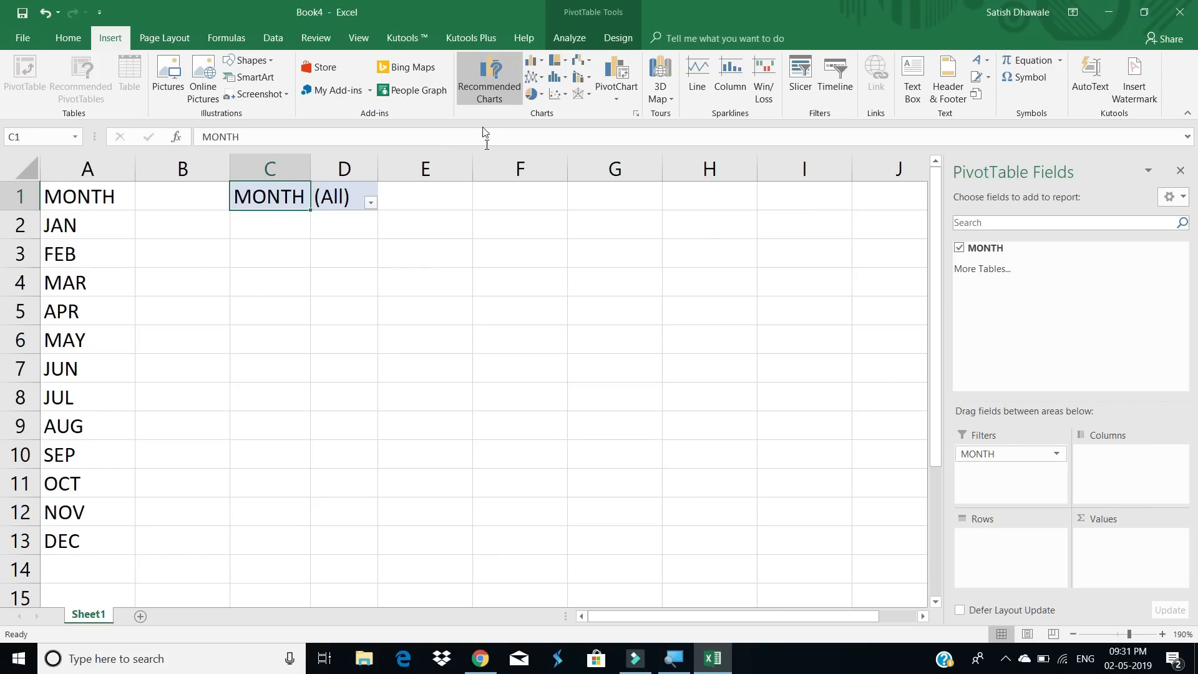
- Generate a separate worksheet for every month by showing the report filter pages of MONTH
{"action": "left_click", "coordinate": [569, 39]}
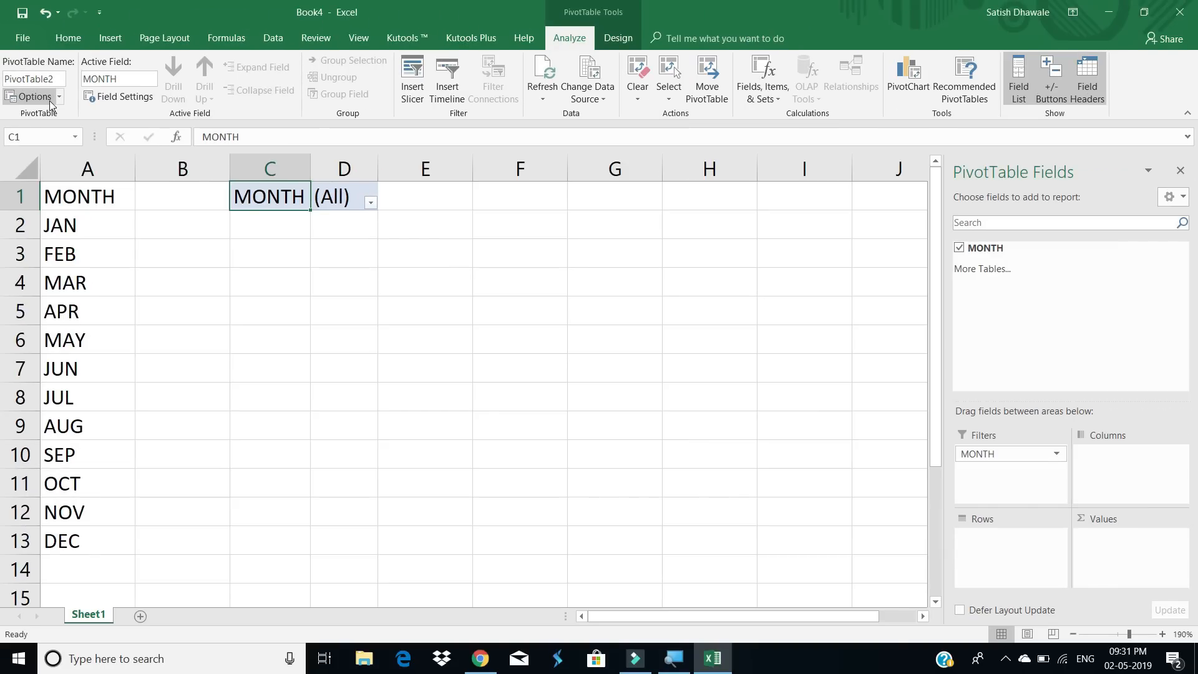
{"action": "left_click", "coordinate": [59, 97]}
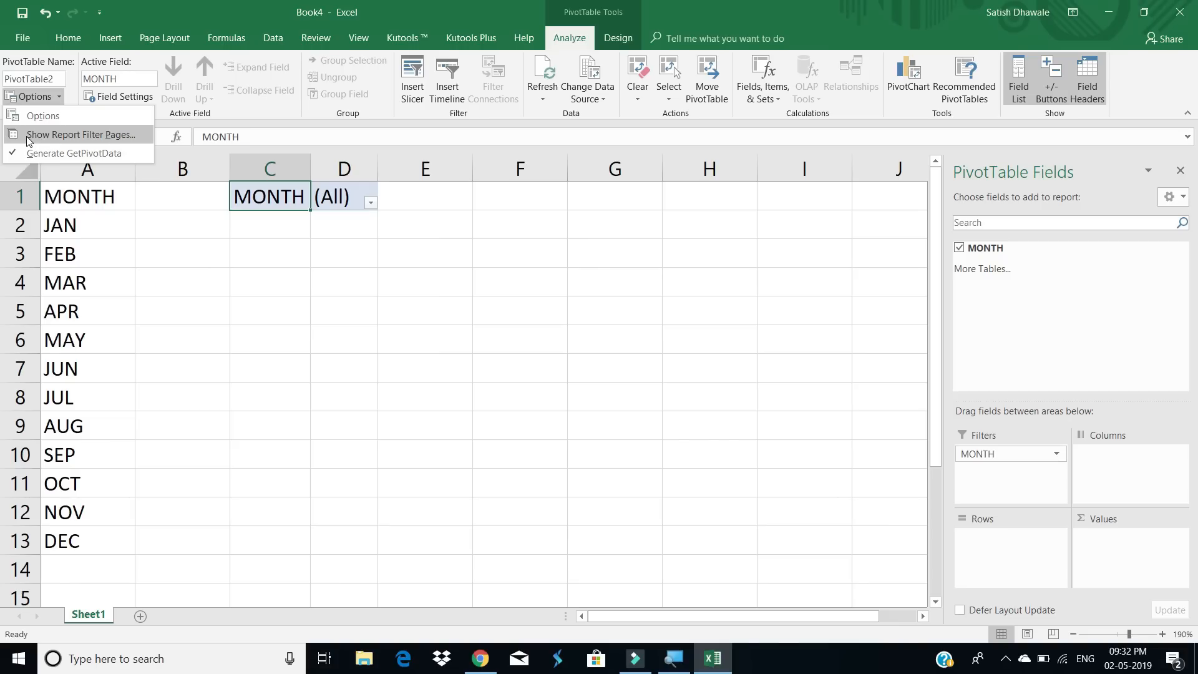
{"action": "left_click", "coordinate": [29, 135]}
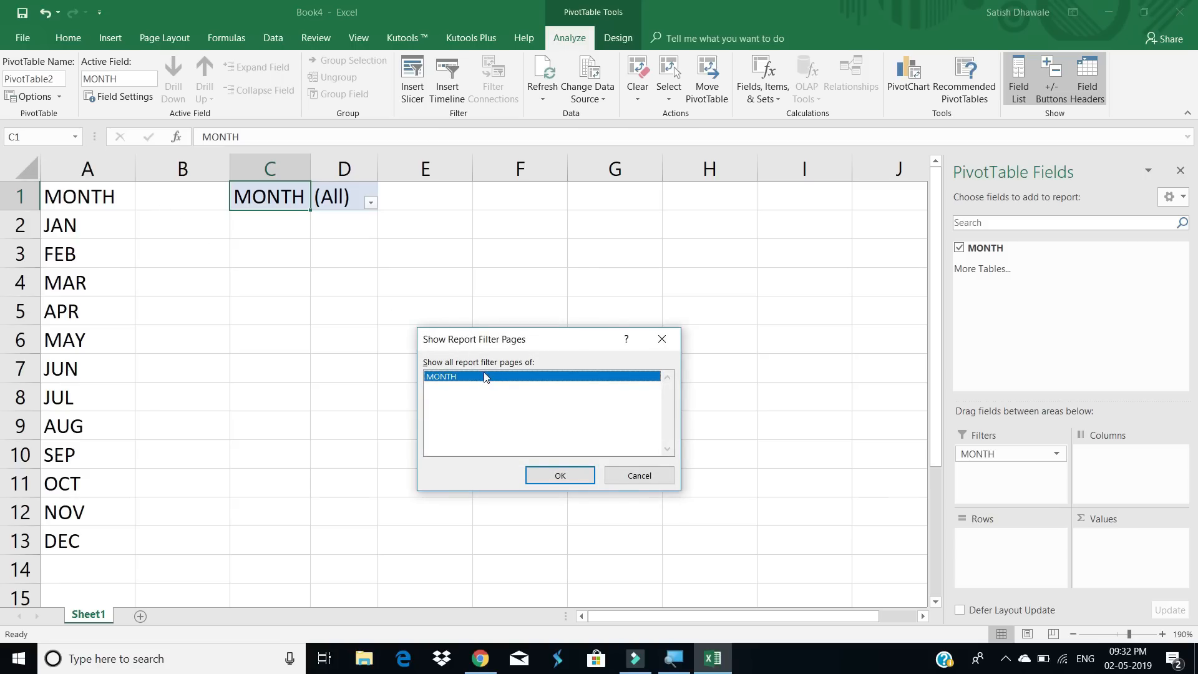
{"action": "left_click", "coordinate": [559, 475]}
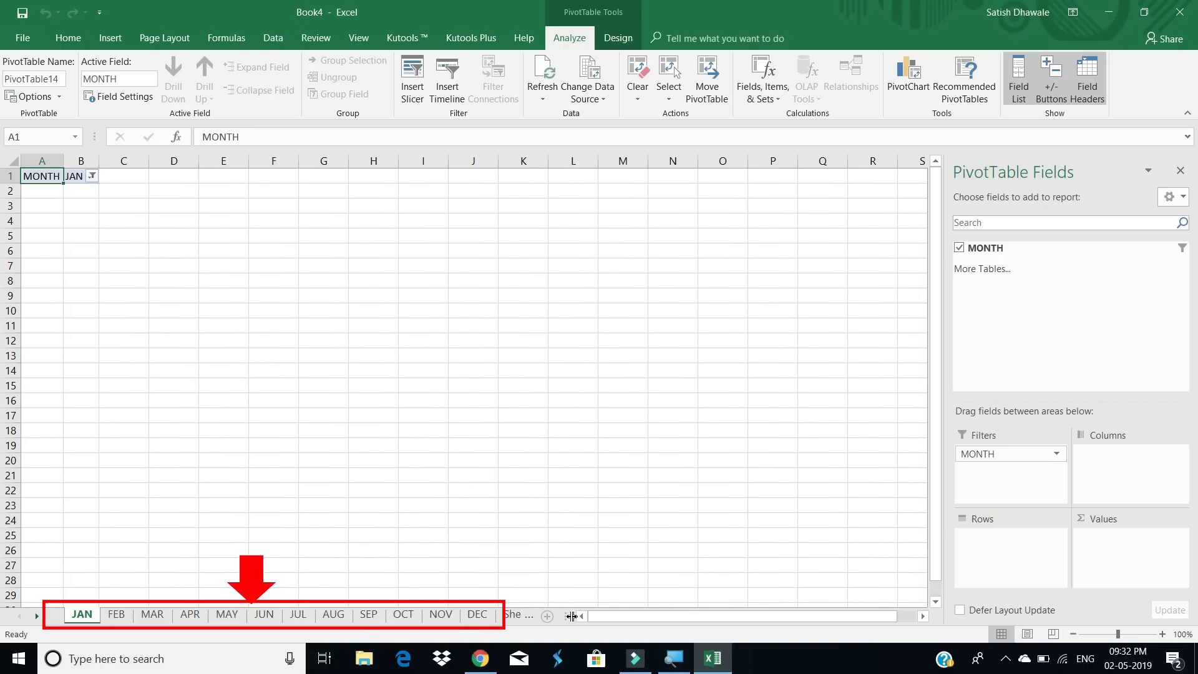
- Make room for all the sheet names and look through the generated FEB and MAR worksheets
{"action": "left_click_drag", "start_coordinate": [566, 615], "coordinate": [702, 610]}
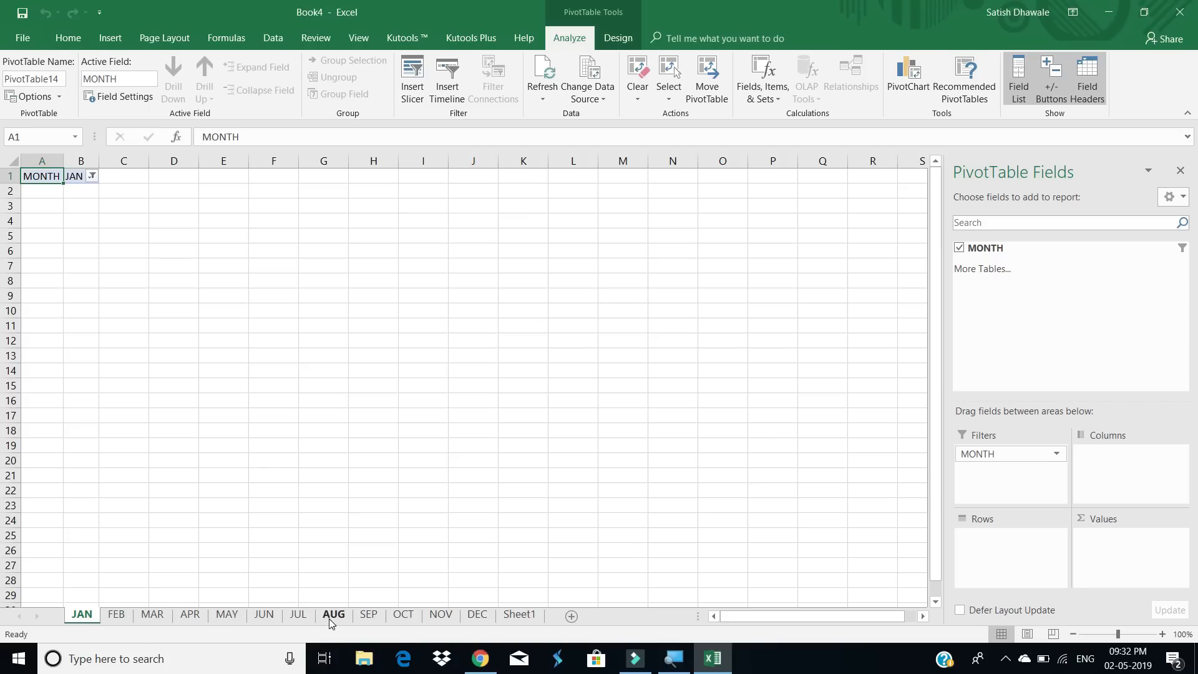
{"action": "left_click", "coordinate": [119, 616]}
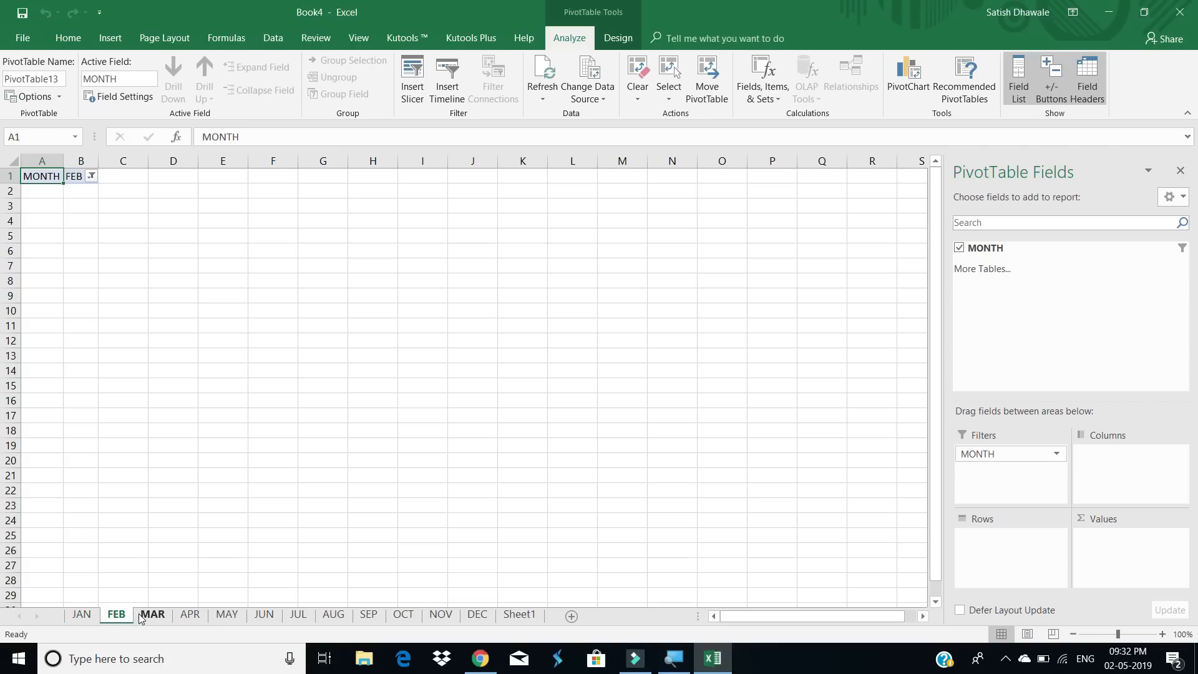
{"action": "left_click", "coordinate": [152, 615]}
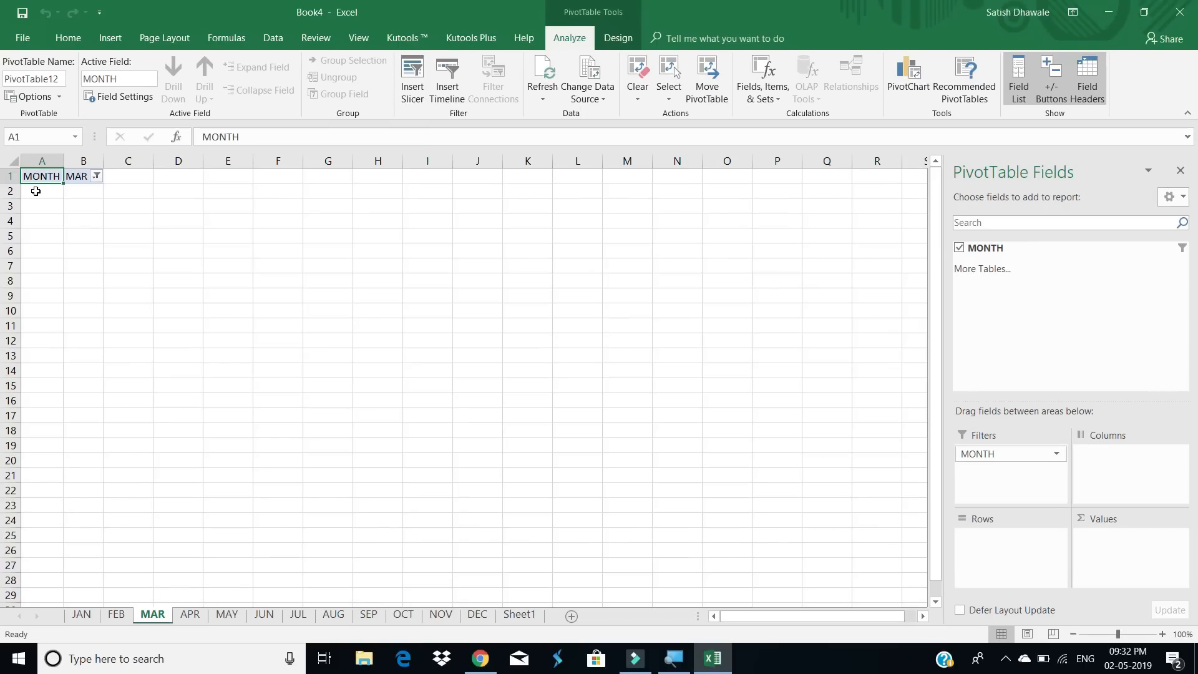
- Group all twelve month worksheets from JAN through DEC, leaving Sheet1 out of the selection
{"action": "left_click", "coordinate": [84, 614]}
{"action": "left_click", "coordinate": [116, 614], "text": "shift"}
{"action": "left_click", "coordinate": [152, 615], "text": "shift"}
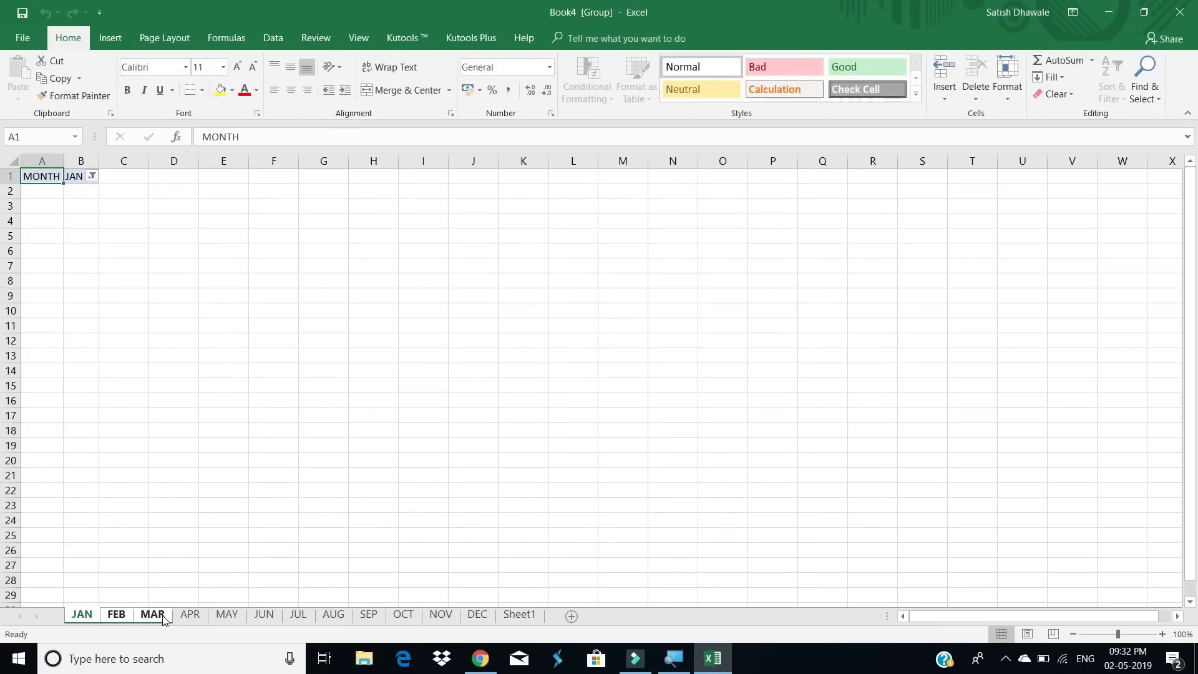
{"action": "left_click", "coordinate": [189, 615], "text": "shift"}
{"action": "left_click", "coordinate": [227, 615], "text": "shift"}
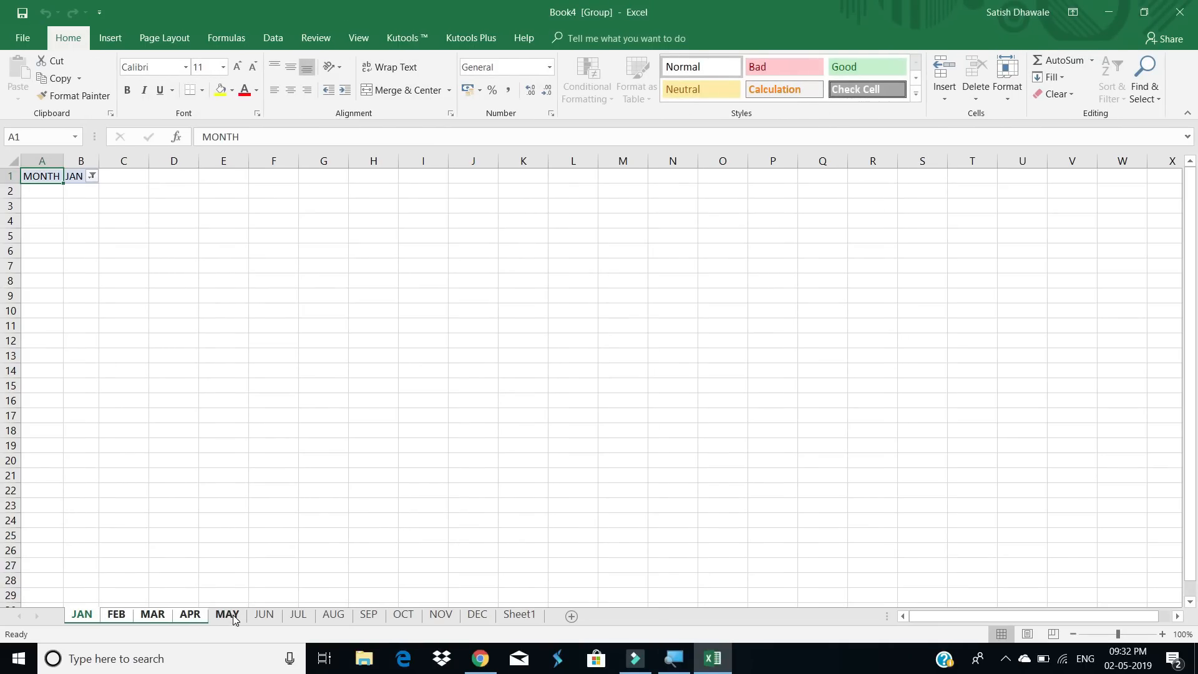
{"action": "left_click", "coordinate": [264, 615], "text": "ctrl"}
{"action": "left_click", "coordinate": [298, 615], "text": "ctrl"}
{"action": "left_click", "coordinate": [334, 614], "text": "ctrl"}
{"action": "left_click", "coordinate": [369, 614], "text": "ctrl"}
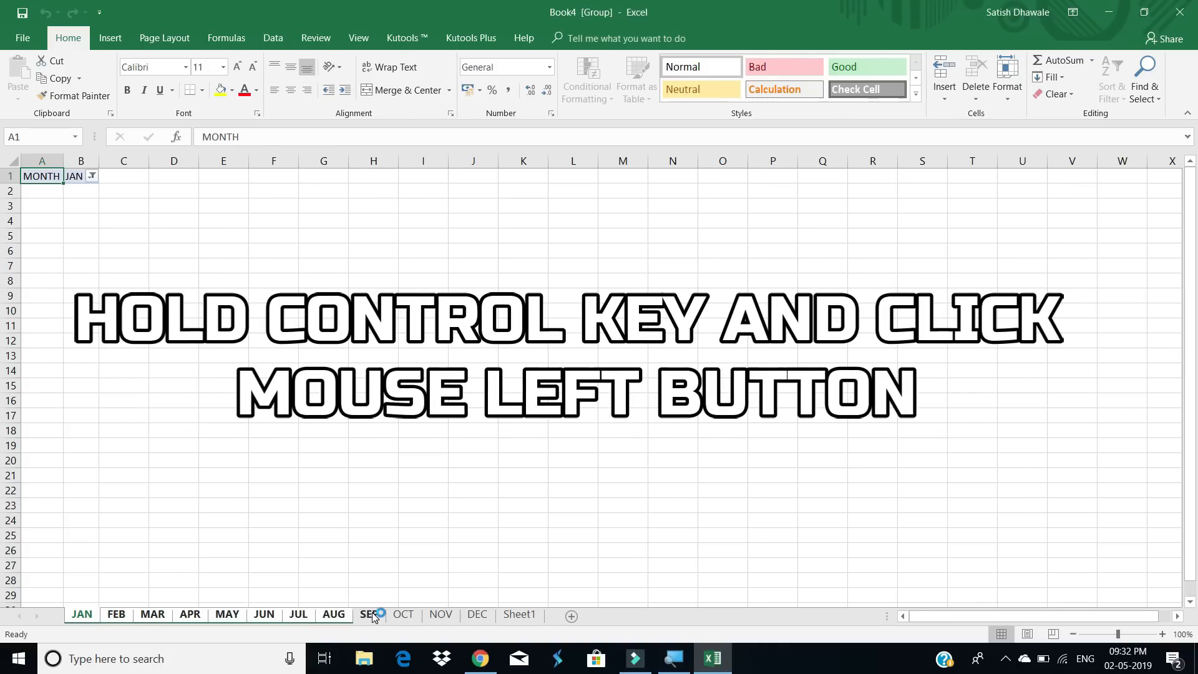
{"action": "left_click", "coordinate": [403, 615], "text": "ctrl"}
{"action": "left_click", "coordinate": [440, 614], "text": "ctrl"}
{"action": "left_click", "coordinate": [474, 615], "text": "ctrl"}
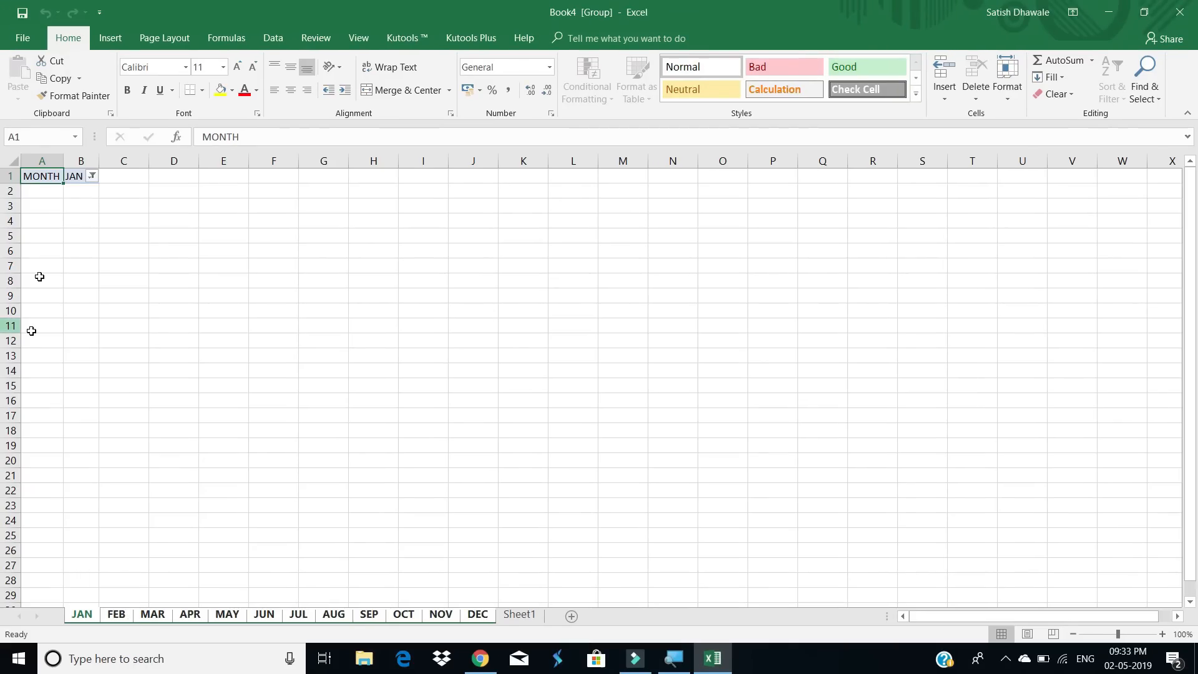
- Delete the contents of A1:B2, including the PivotTable filter, on all grouped month sheets
{"action": "left_click_drag", "start_coordinate": [39, 177], "coordinate": [83, 188]}
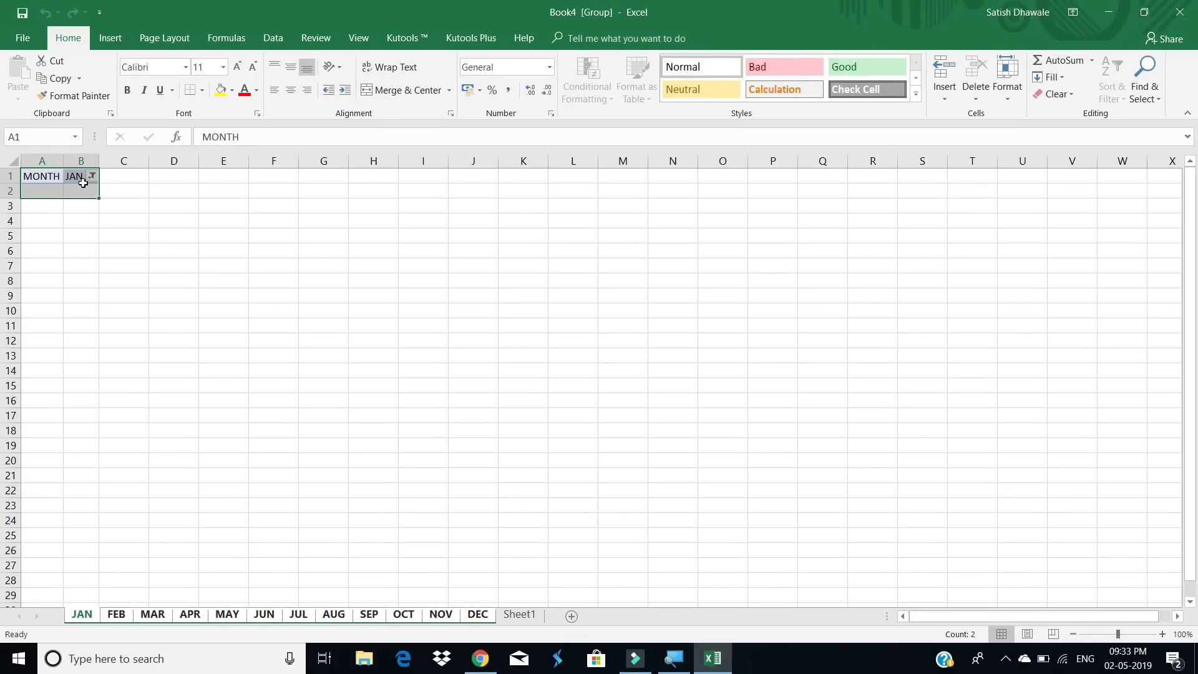
{"action": "key", "text": "Delete"}
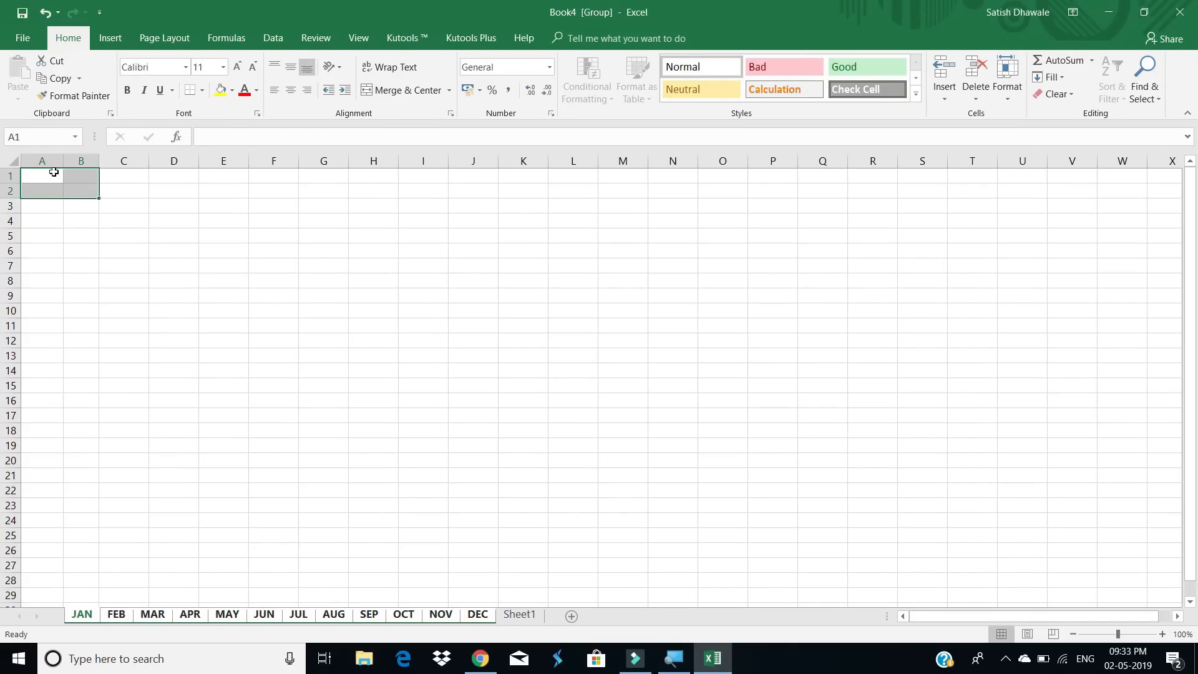
{"action": "left_click", "coordinate": [56, 173]}
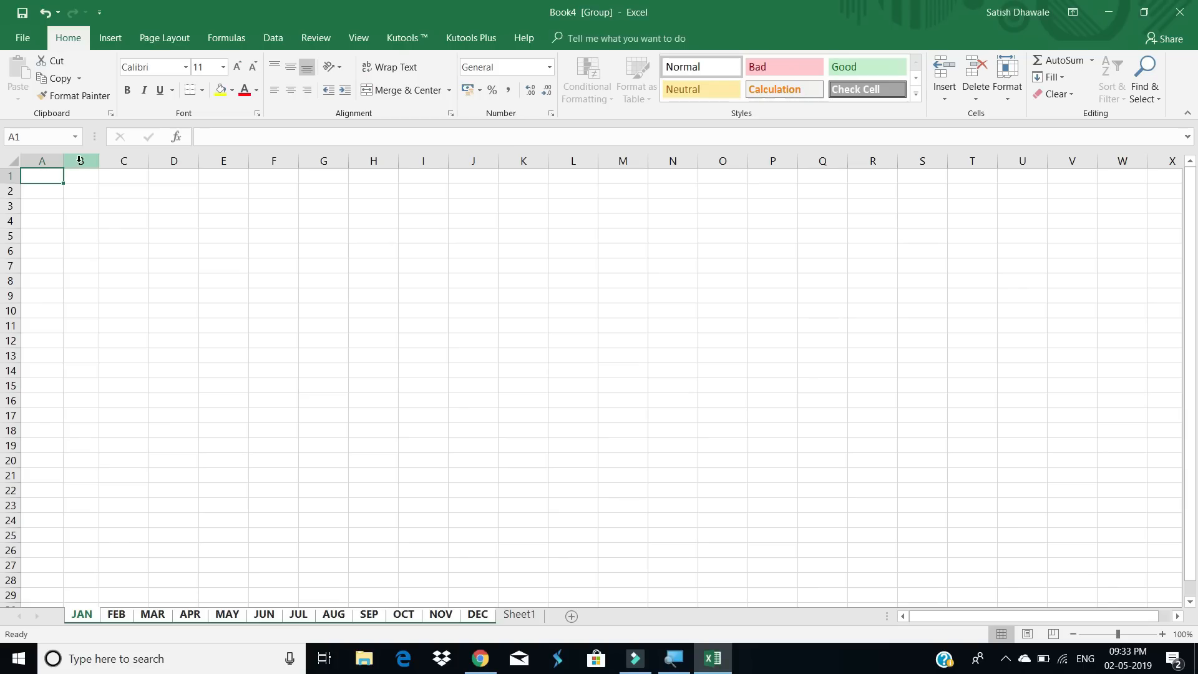
- Widen columns A and B to an equal width on the grouped month sheets and set their zoom to 180%
{"action": "left_click_drag", "start_coordinate": [78, 161], "coordinate": [134, 181]}
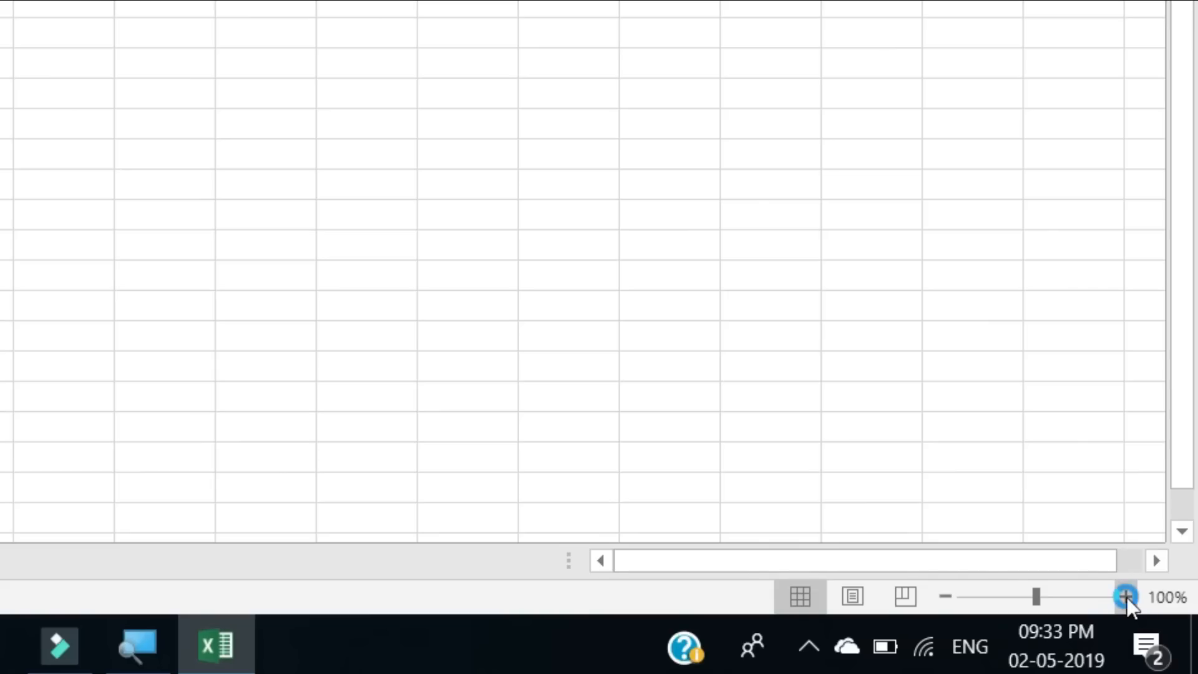
{"action": "left_click", "coordinate": [1162, 634]}
{"action": "left_click", "coordinate": [1162, 634]}
{"action": "left_click", "coordinate": [1125, 596]}
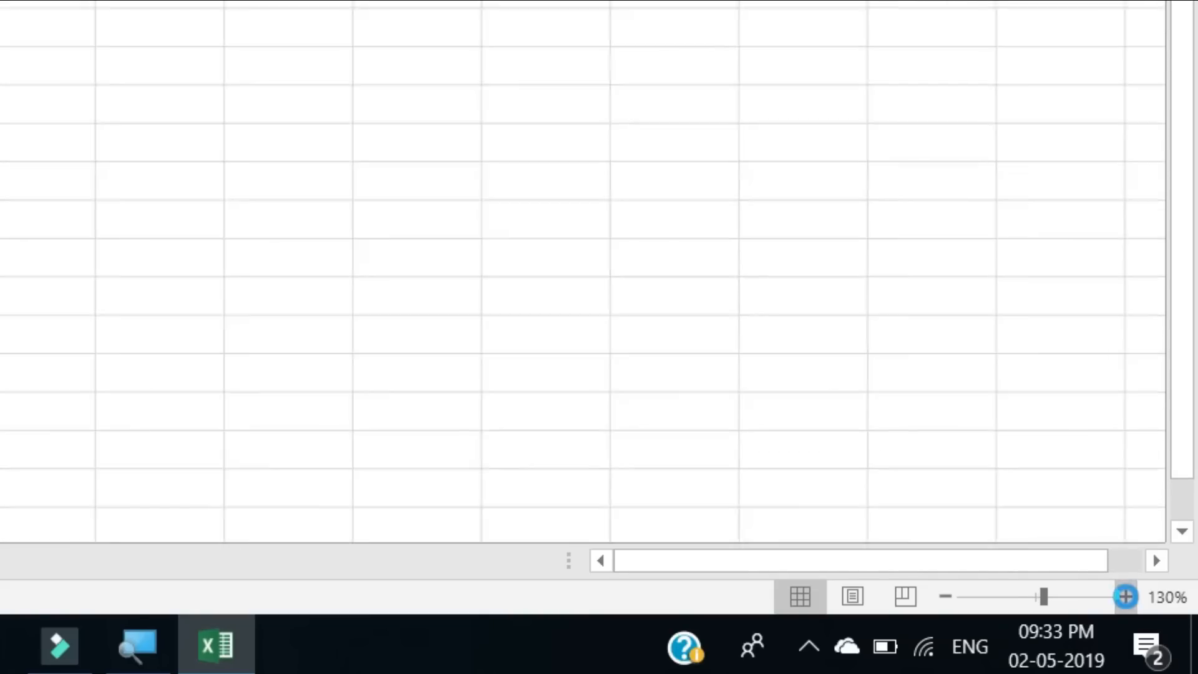
{"action": "left_click", "coordinate": [1125, 596]}
{"action": "left_click", "coordinate": [1126, 596]}
{"action": "left_click", "coordinate": [1126, 596]}
{"action": "left_click", "coordinate": [1125, 596]}
{"action": "left_click", "coordinate": [1125, 597]}
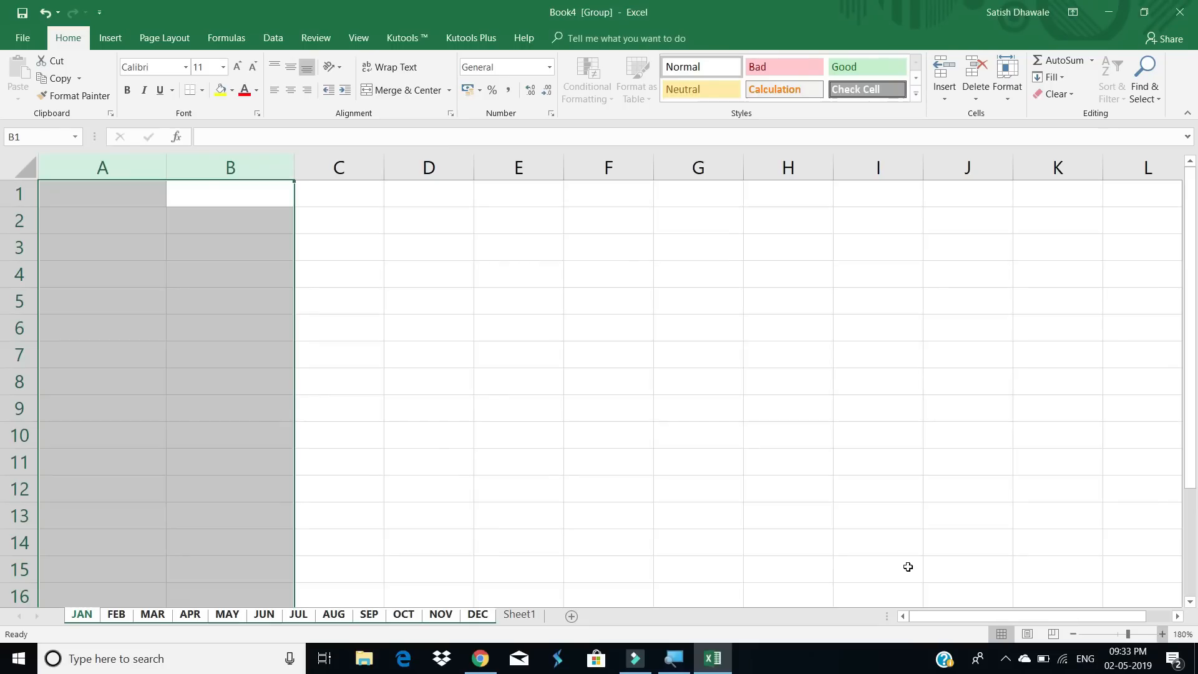
- Select cell B15 across the grouped month sheets and ungroup them by switching to Sheet1
{"action": "left_click", "coordinate": [281, 456]}
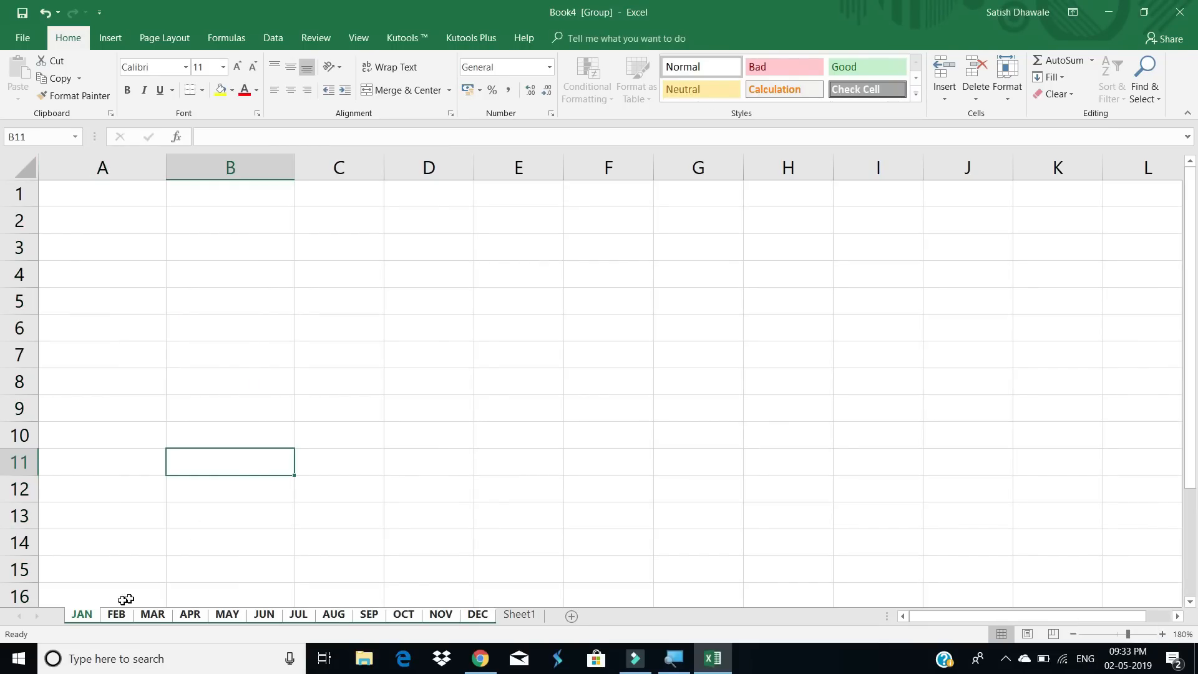
{"action": "left_click", "coordinate": [131, 570]}
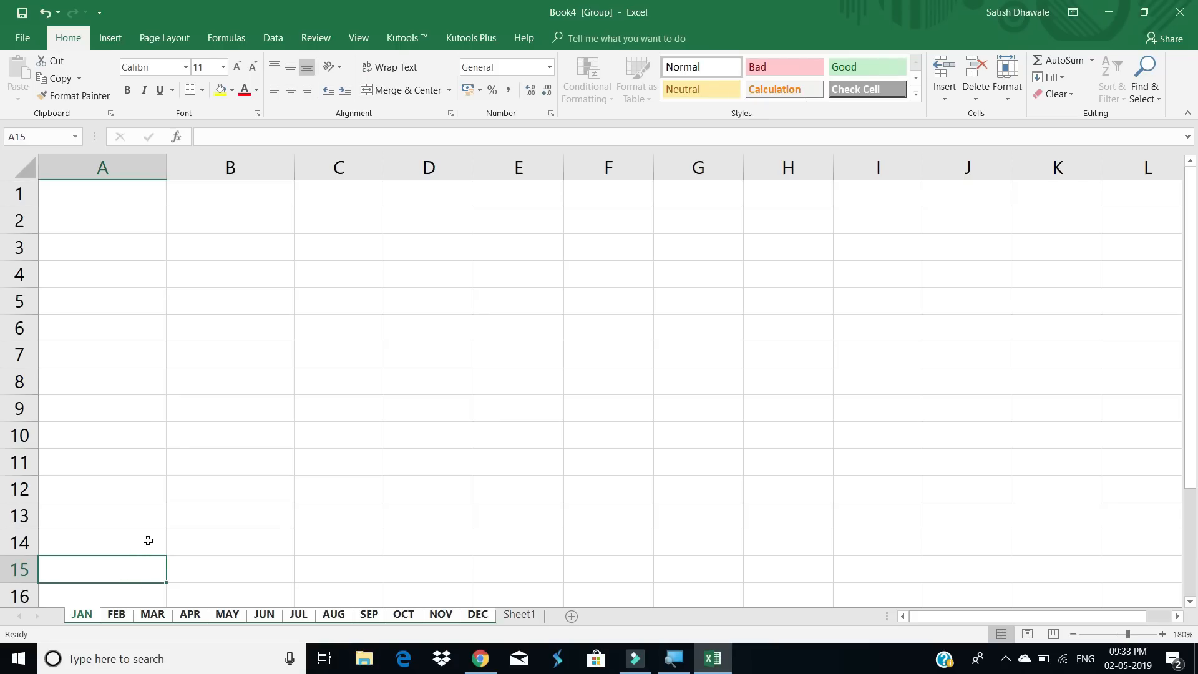
{"action": "left_click", "coordinate": [112, 616]}
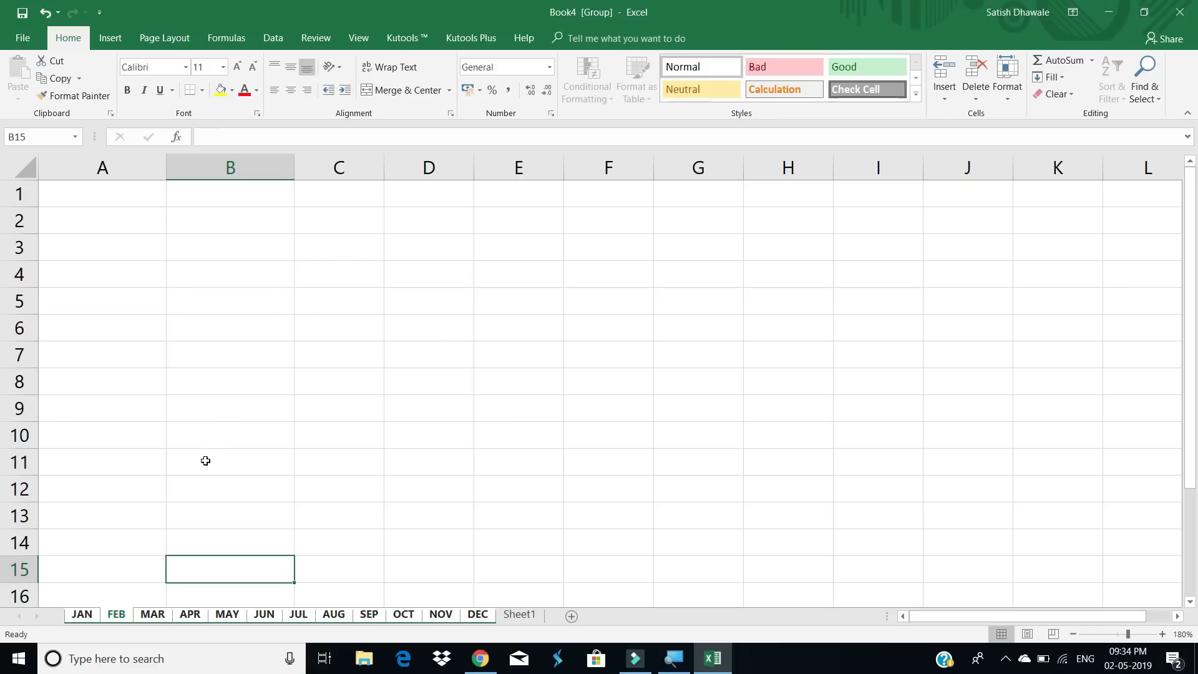
{"action": "left_click", "coordinate": [522, 617]}
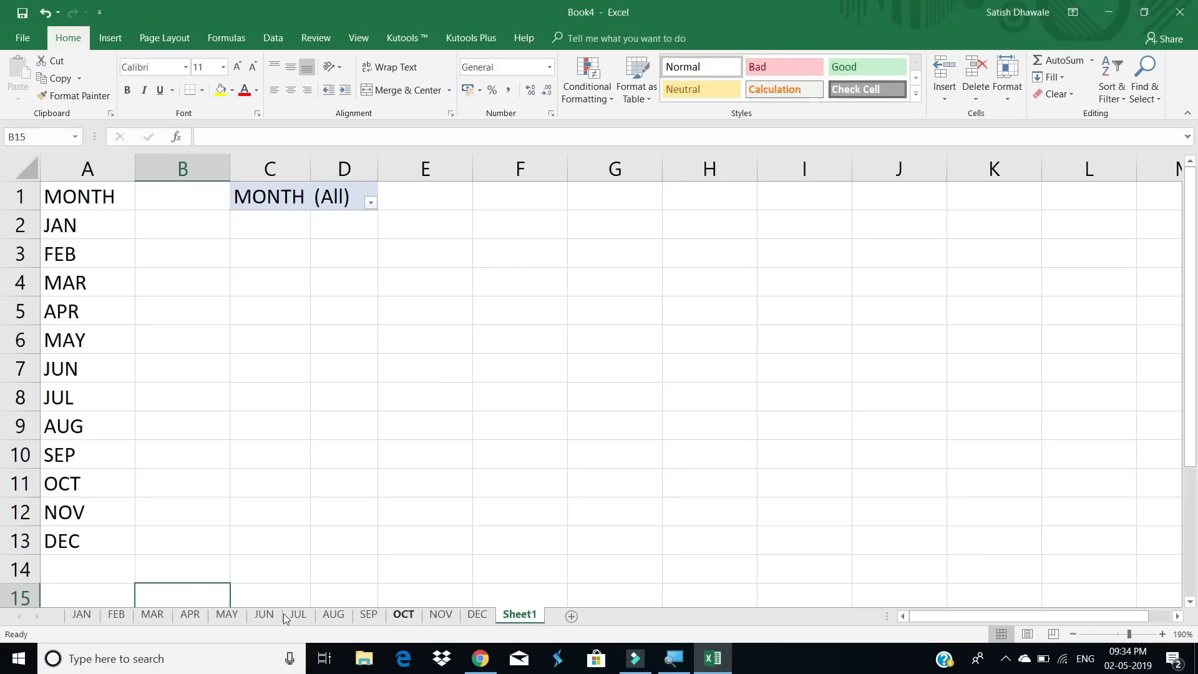
- Look through the ungrouped month worksheets from JAN to MAY and check the cleared cells in columns A and B
{"action": "left_click", "coordinate": [117, 616]}
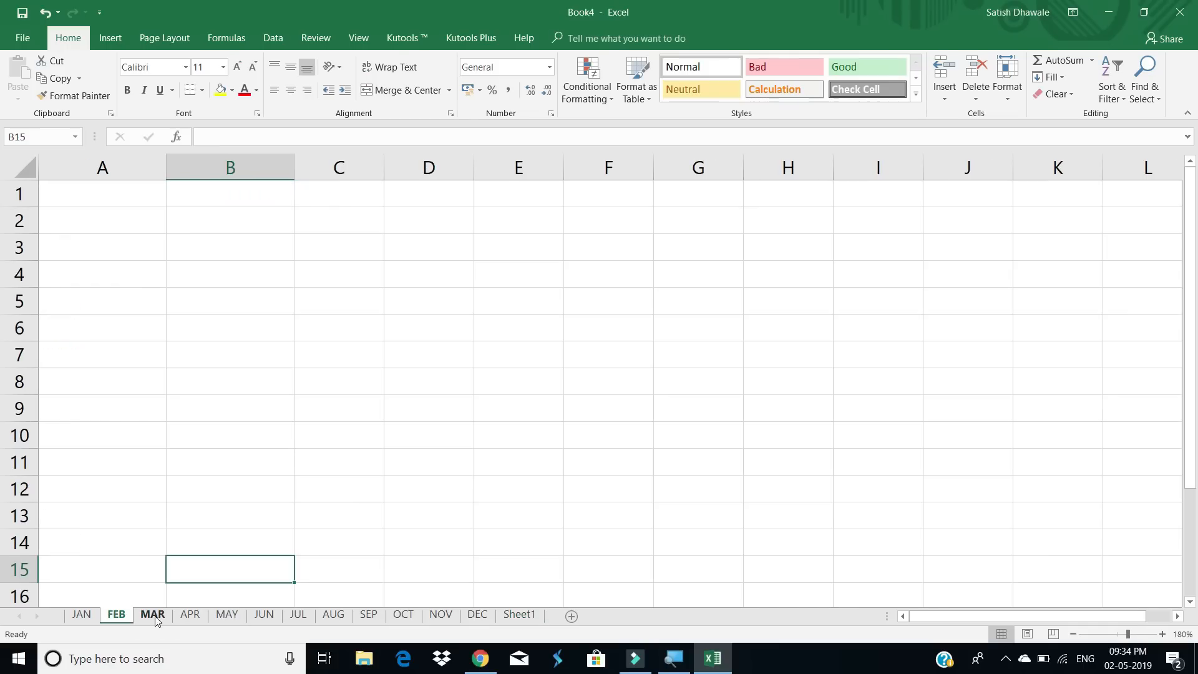
{"action": "left_click", "coordinate": [180, 617]}
{"action": "left_click", "coordinate": [138, 618]}
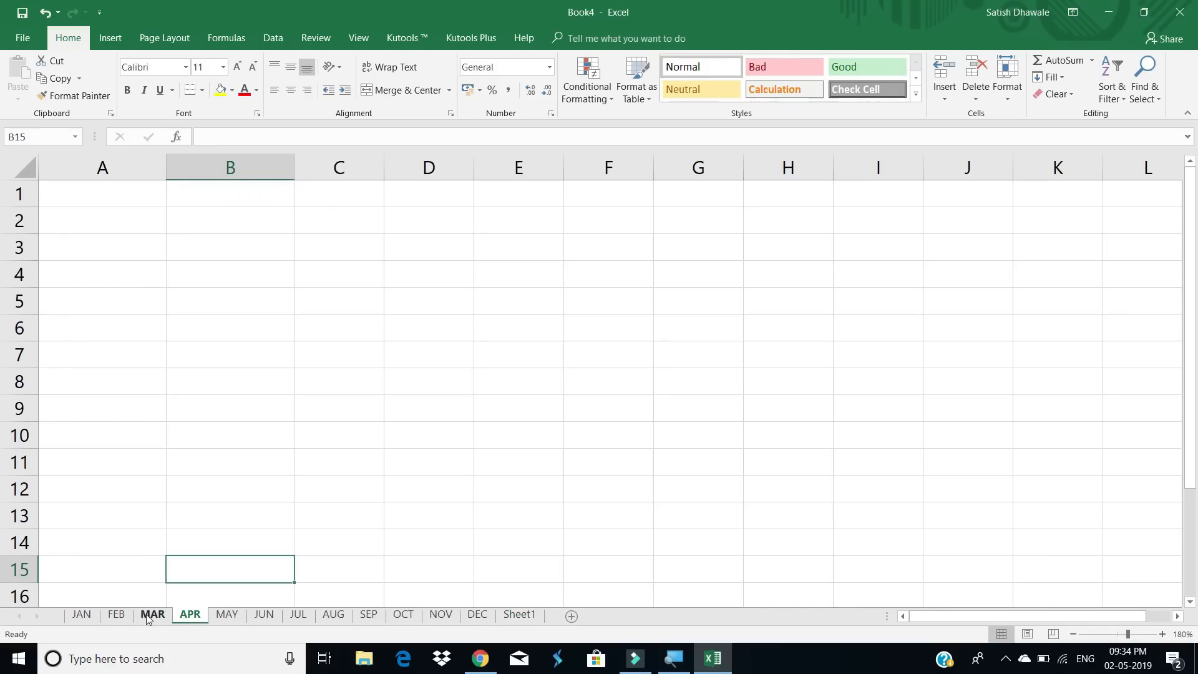
{"action": "left_click", "coordinate": [117, 616]}
{"action": "left_click", "coordinate": [189, 616]}
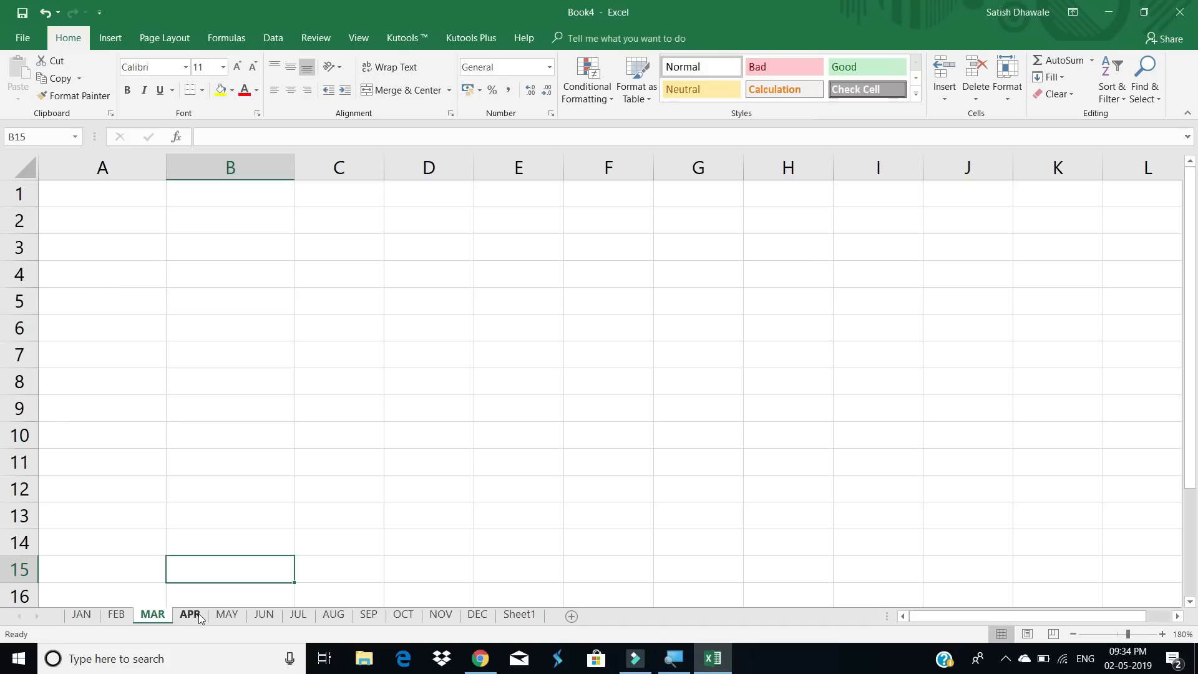
{"action": "left_click", "coordinate": [524, 618]}
{"action": "left_click", "coordinate": [152, 616]}
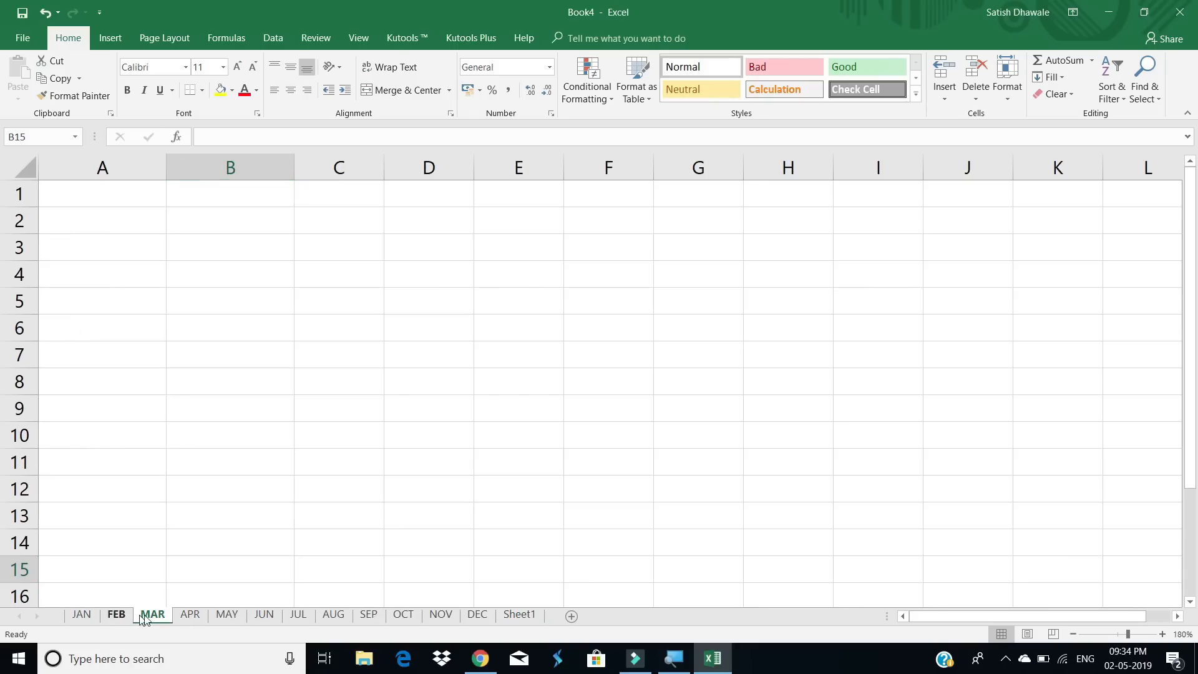
{"action": "left_click", "coordinate": [187, 616]}
{"action": "left_click", "coordinate": [227, 615]}
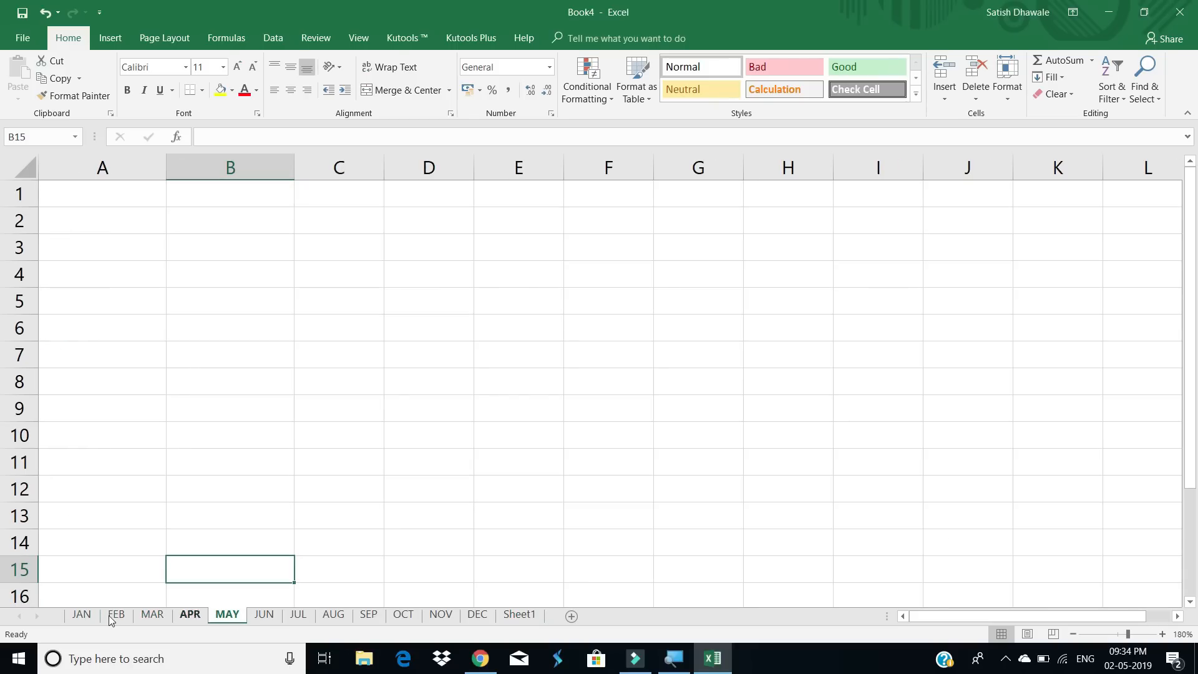
{"action": "left_click", "coordinate": [81, 616]}
{"action": "left_click", "coordinate": [116, 615]}
{"action": "left_click", "coordinate": [152, 615]}
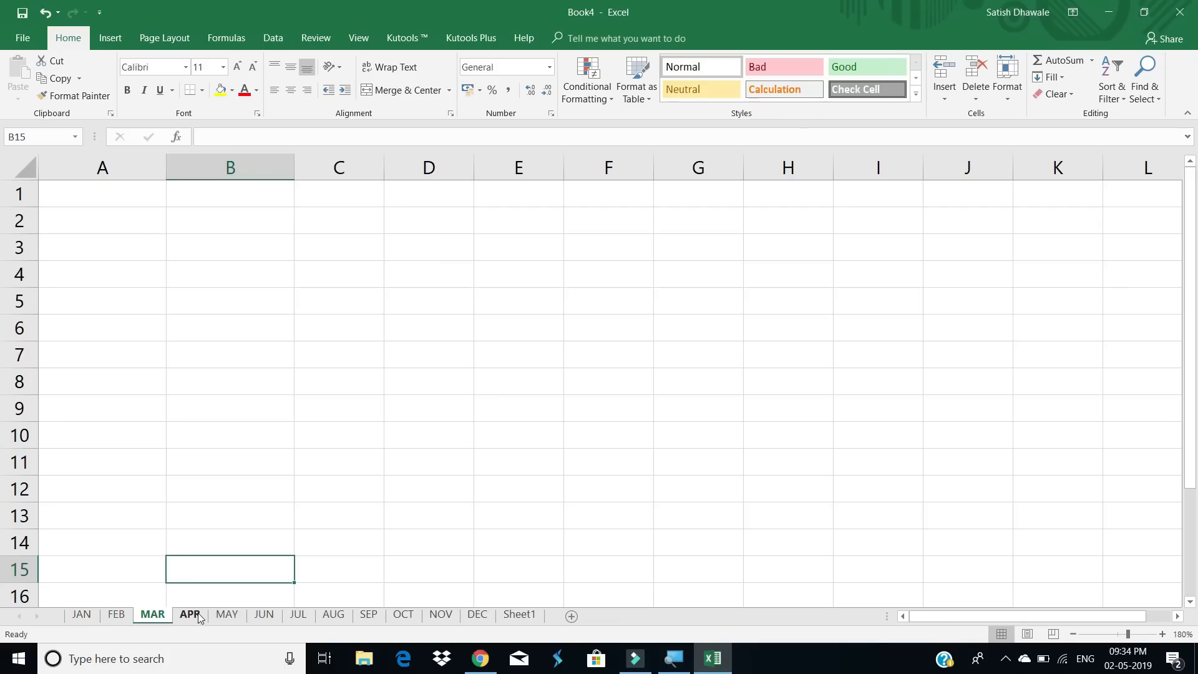
{"action": "left_click", "coordinate": [197, 613]}
{"action": "left_click_drag", "start_coordinate": [133, 195], "coordinate": [144, 331]}
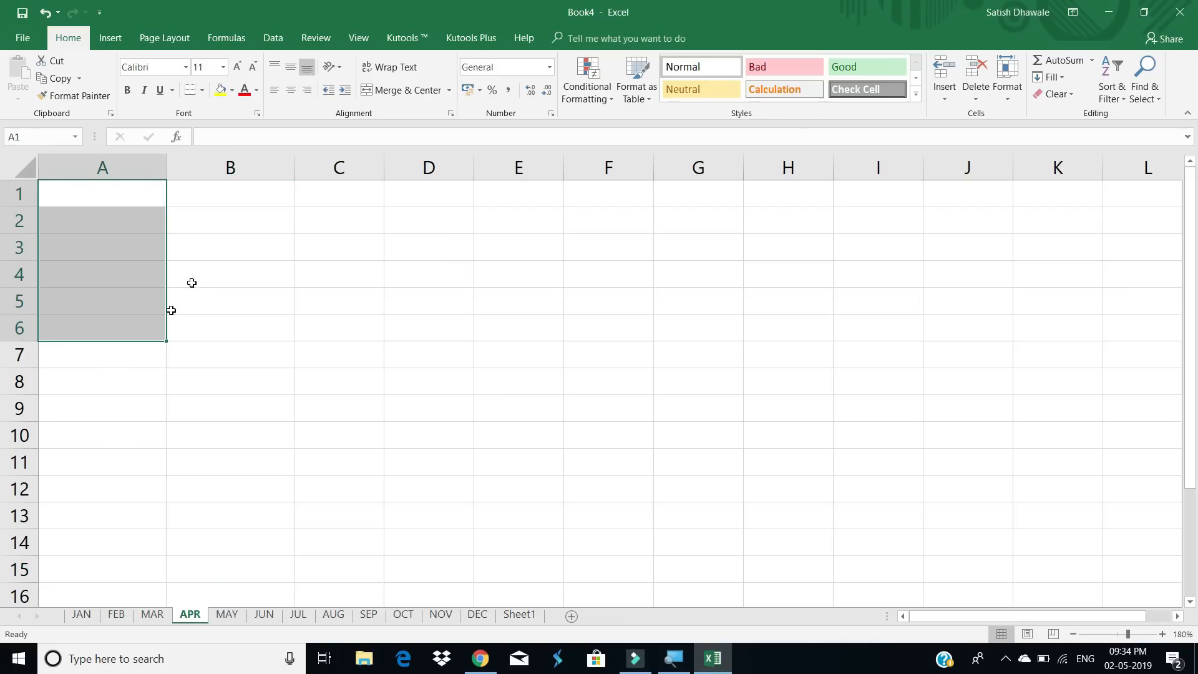
{"action": "left_click_drag", "start_coordinate": [225, 201], "coordinate": [241, 365]}
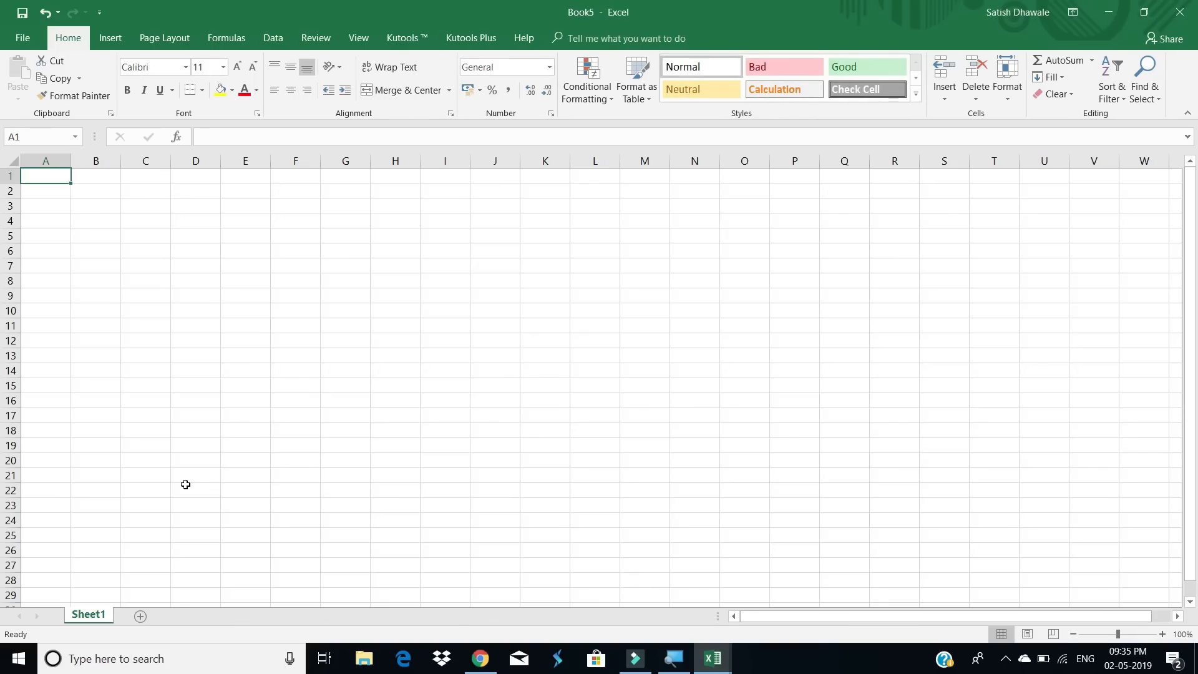
- Add Sheet2 and Sheet3 to the new blank workbook and set Sheet3's zoom to 130%
{"action": "left_click", "coordinate": [141, 616]}
{"action": "left_click", "coordinate": [188, 615]}
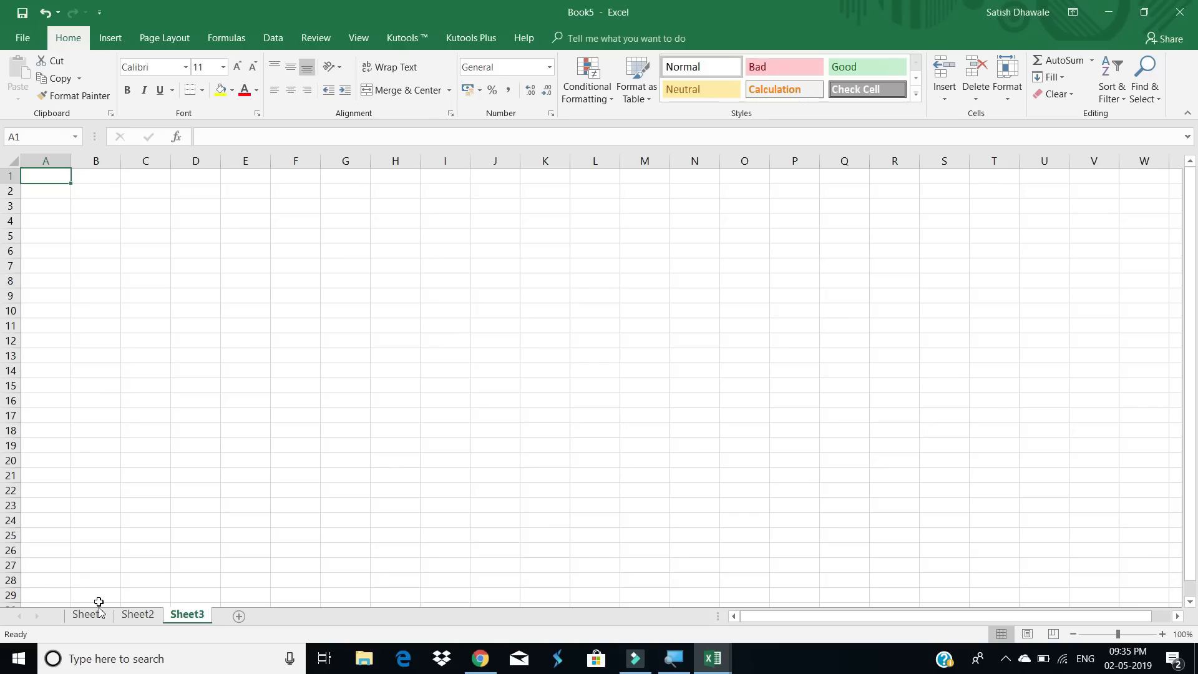
{"action": "scroll", "coordinate": [106, 602], "scroll_direction": "up", "scroll_amount": 2}
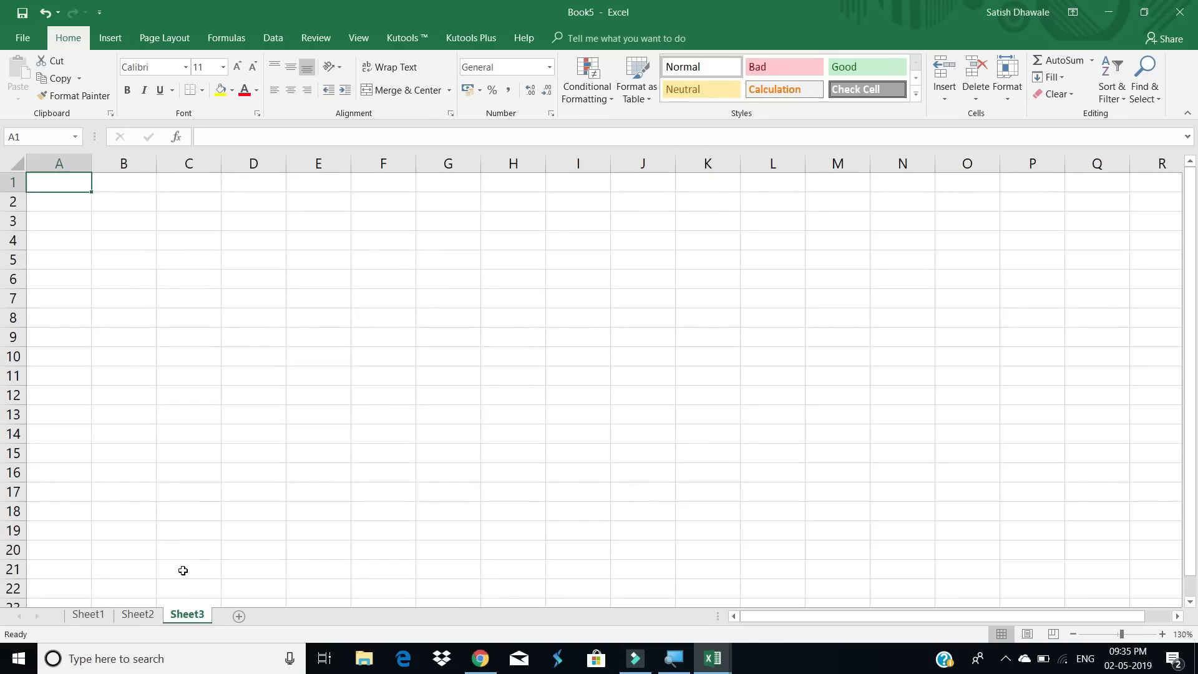
{"action": "key", "text": "ctrl+n"}
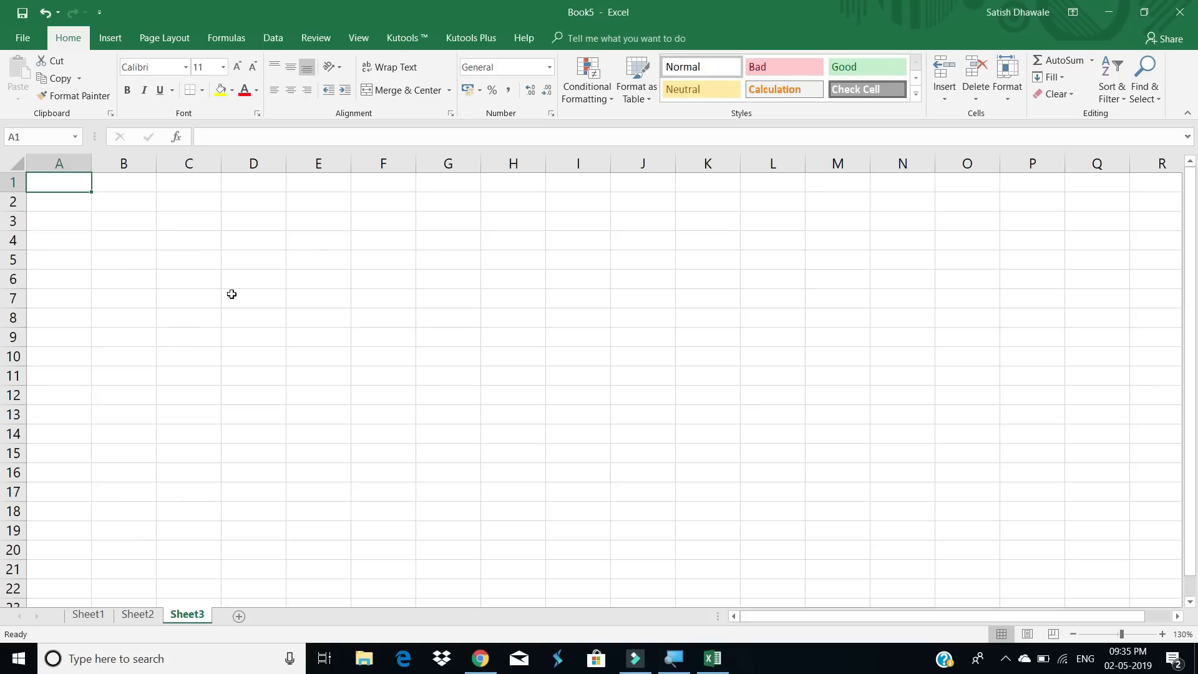
{"action": "left_click", "coordinate": [364, 39]}
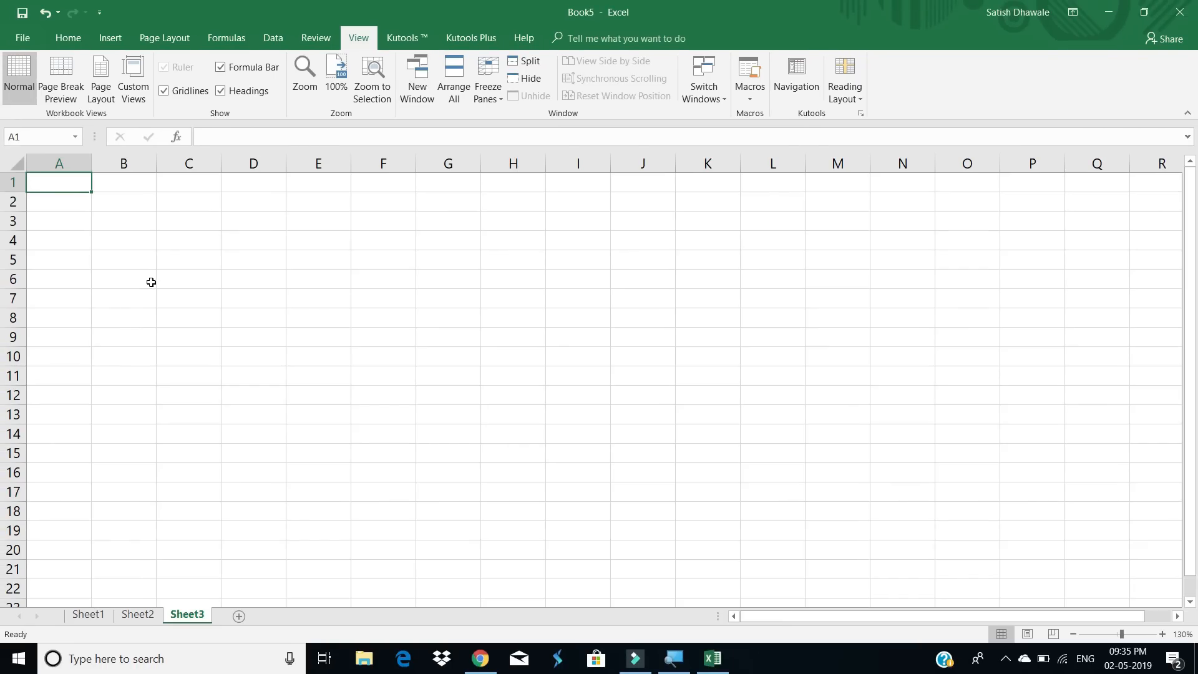
- Enter the sample text SDFDSF in cell A3 of Sheet1
{"action": "left_click", "coordinate": [91, 617]}
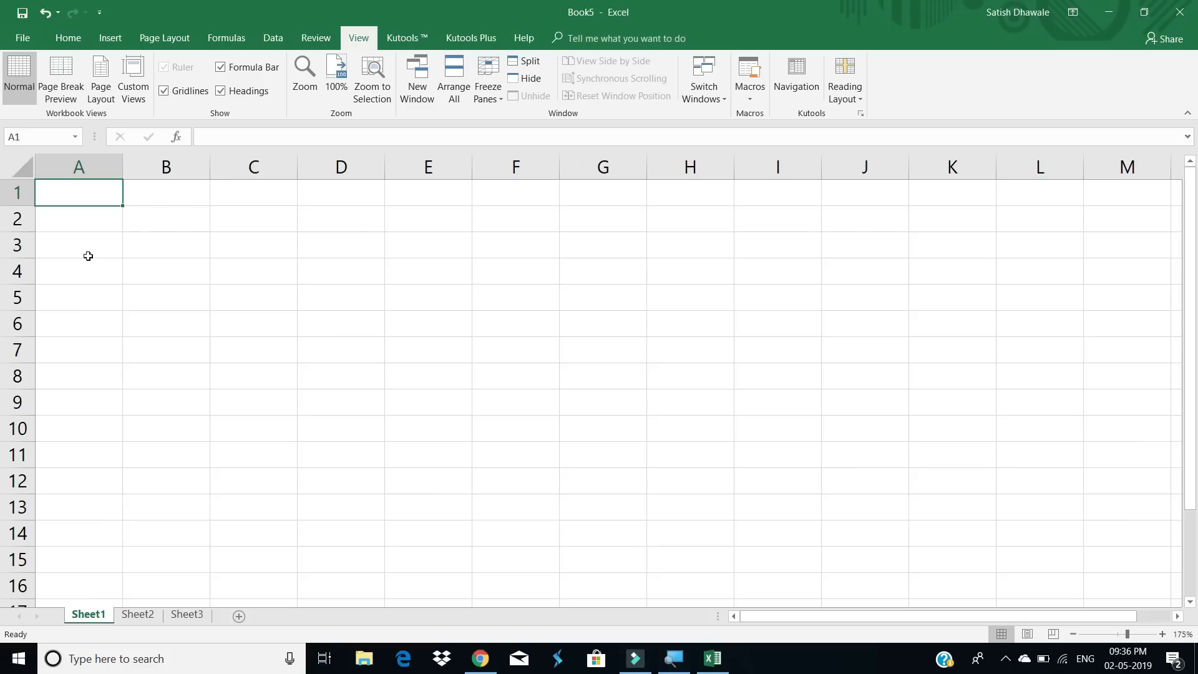
{"action": "left_click", "coordinate": [88, 235]}
{"action": "type", "text": "SDFDSF"}
{"action": "left_click", "coordinate": [169, 302]}
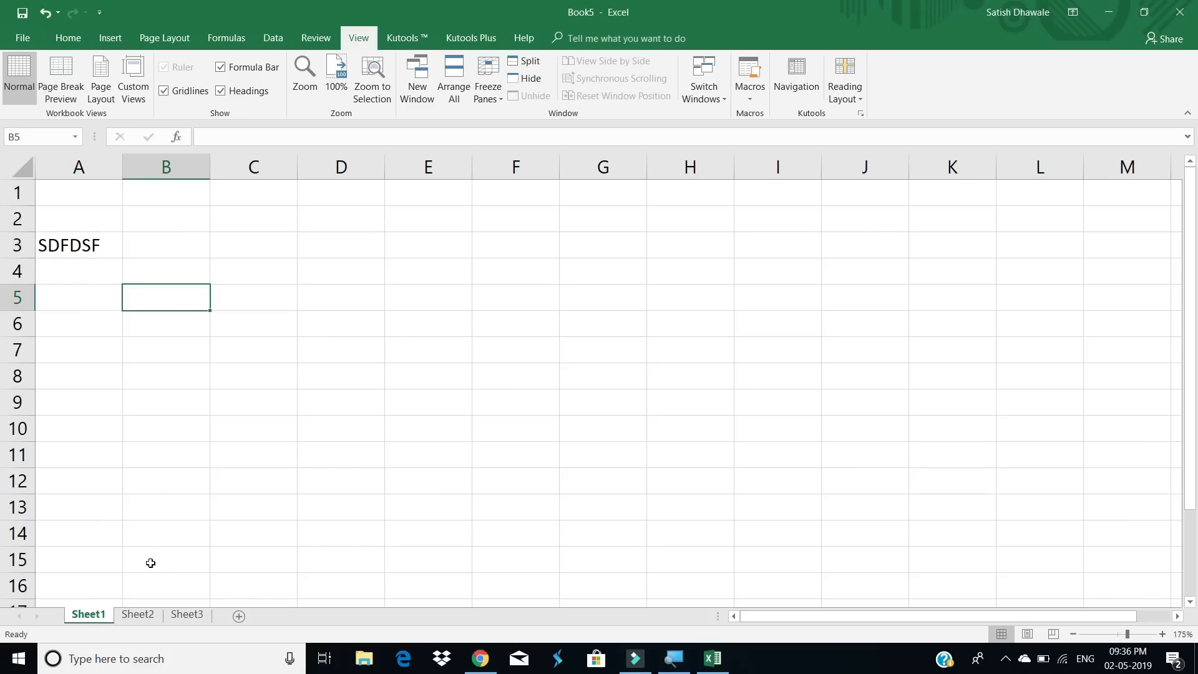
- Enter DSFDSF in cell E10 of Sheet2 and SDFSD in cell B11 of Sheet3
{"action": "left_click", "coordinate": [150, 616]}
{"action": "left_click", "coordinate": [265, 315]}
{"action": "type", "text": "DSFDSF"}
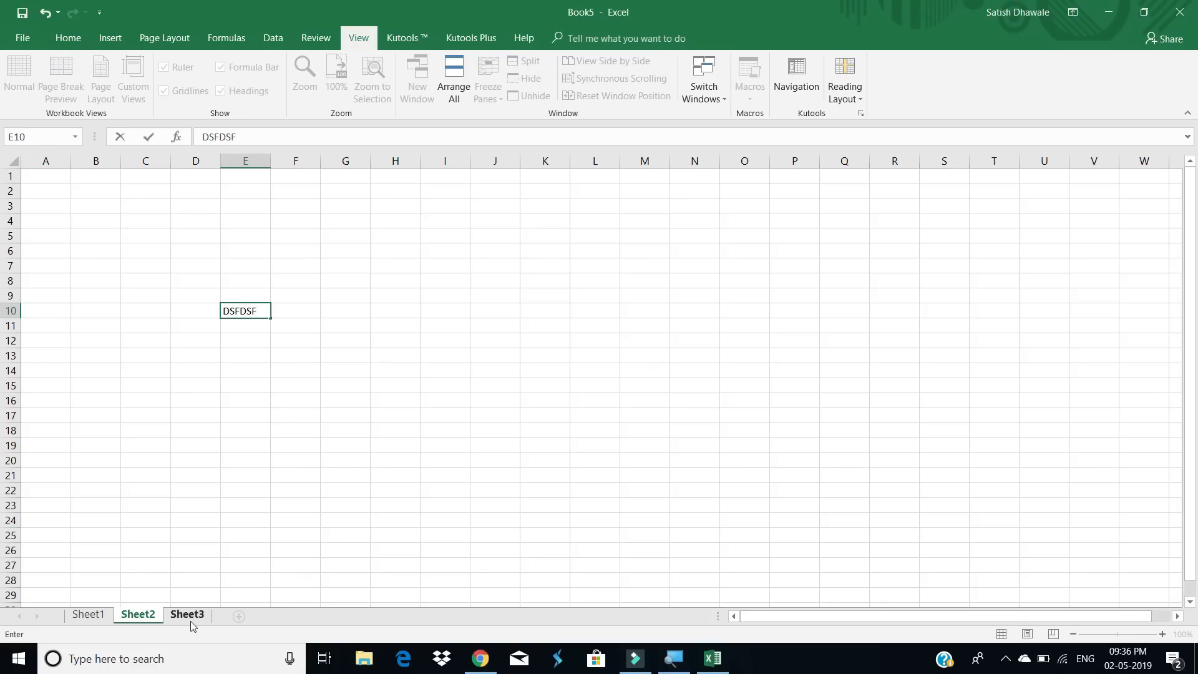
{"action": "left_click", "coordinate": [191, 620]}
{"action": "left_click", "coordinate": [152, 374]}
{"action": "type", "text": "SDFSD"}
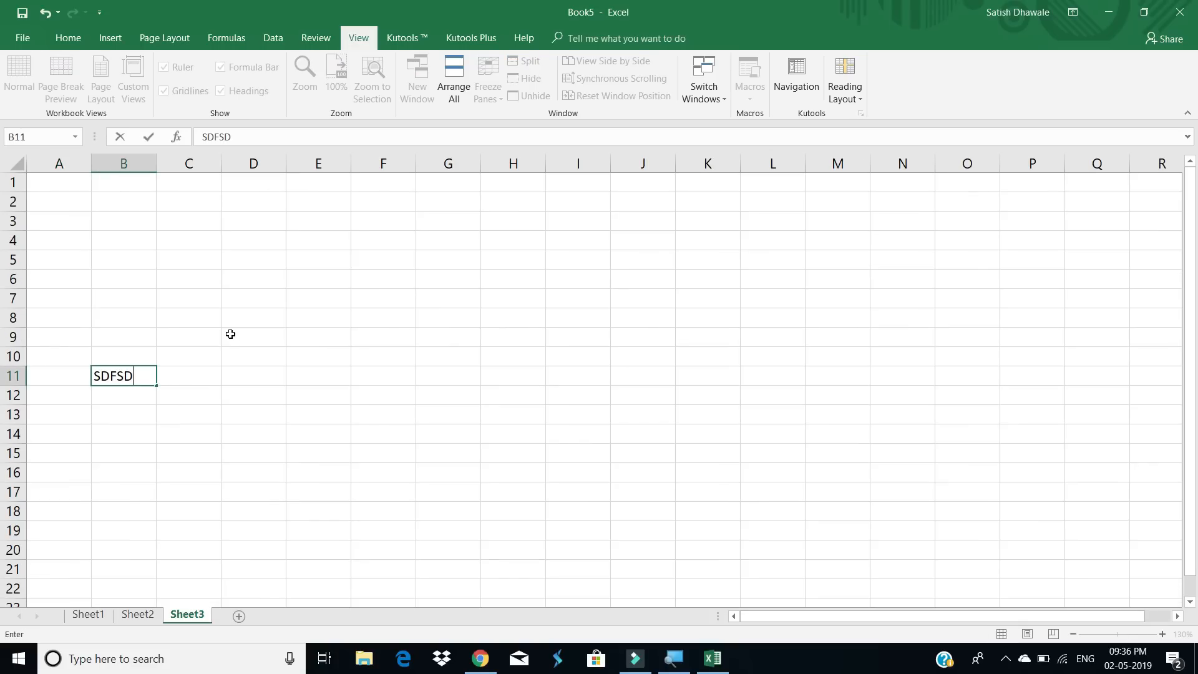
{"action": "left_click", "coordinate": [231, 334]}
- Return to Sheet1 and open three additional windows of the same workbook
{"action": "left_click", "coordinate": [99, 622]}
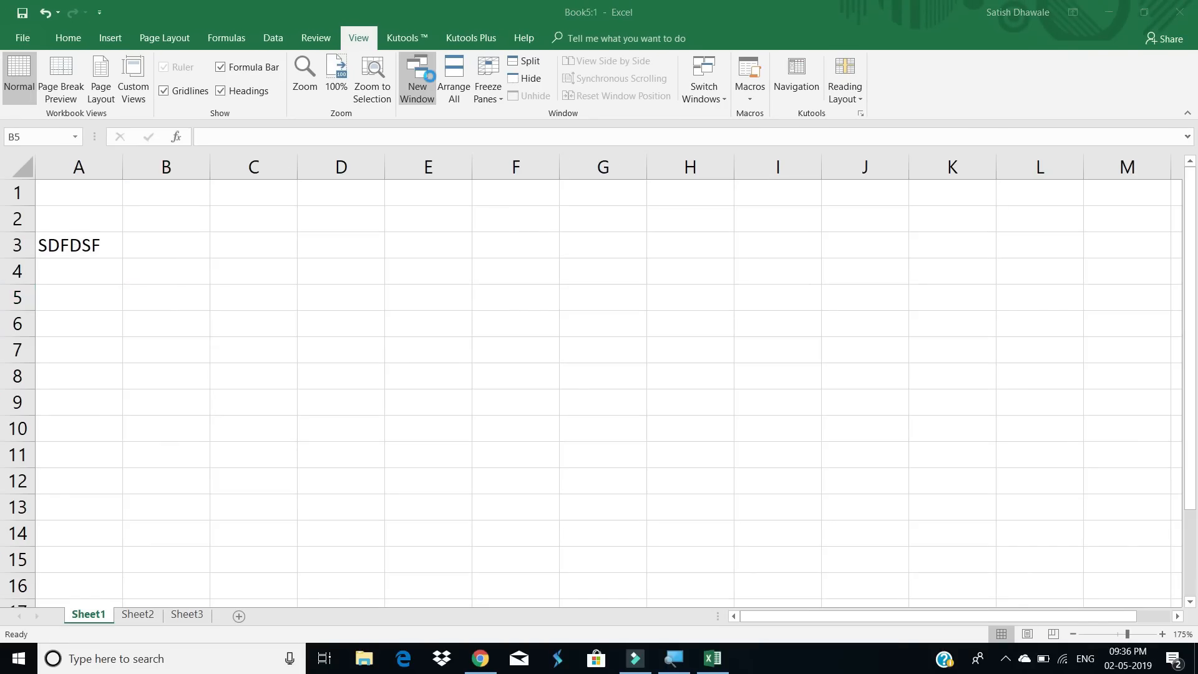
{"action": "left_click", "coordinate": [364, 37]}
{"action": "left_click", "coordinate": [421, 90]}
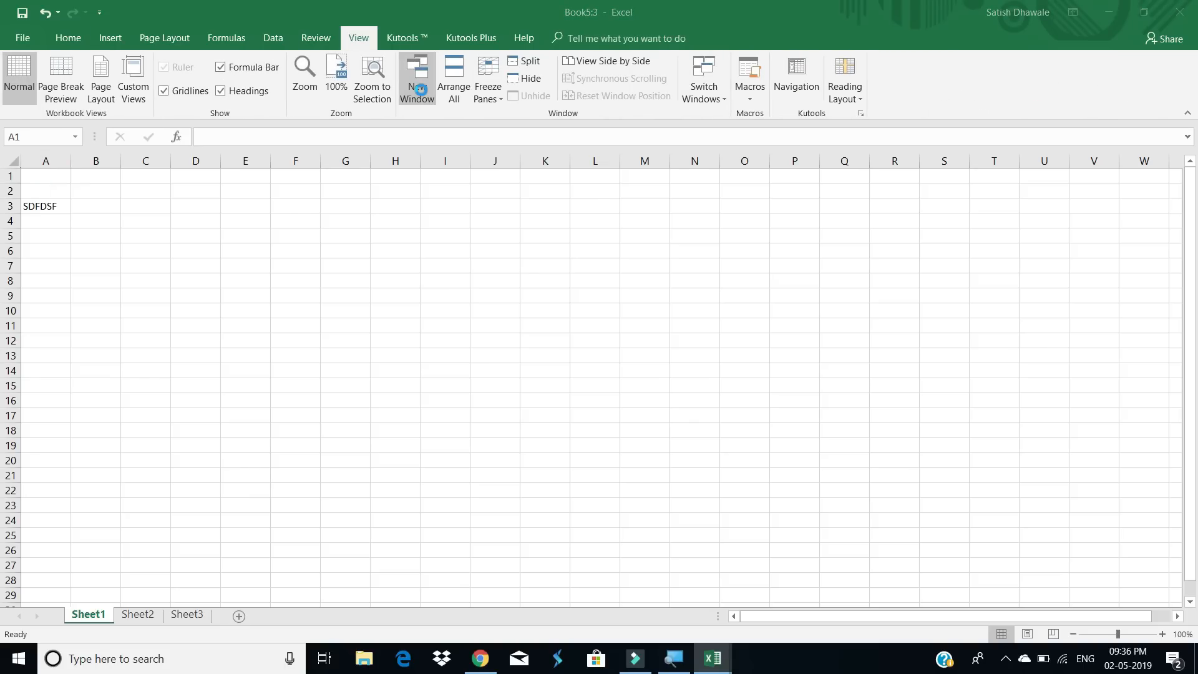
{"action": "left_click", "coordinate": [358, 38]}
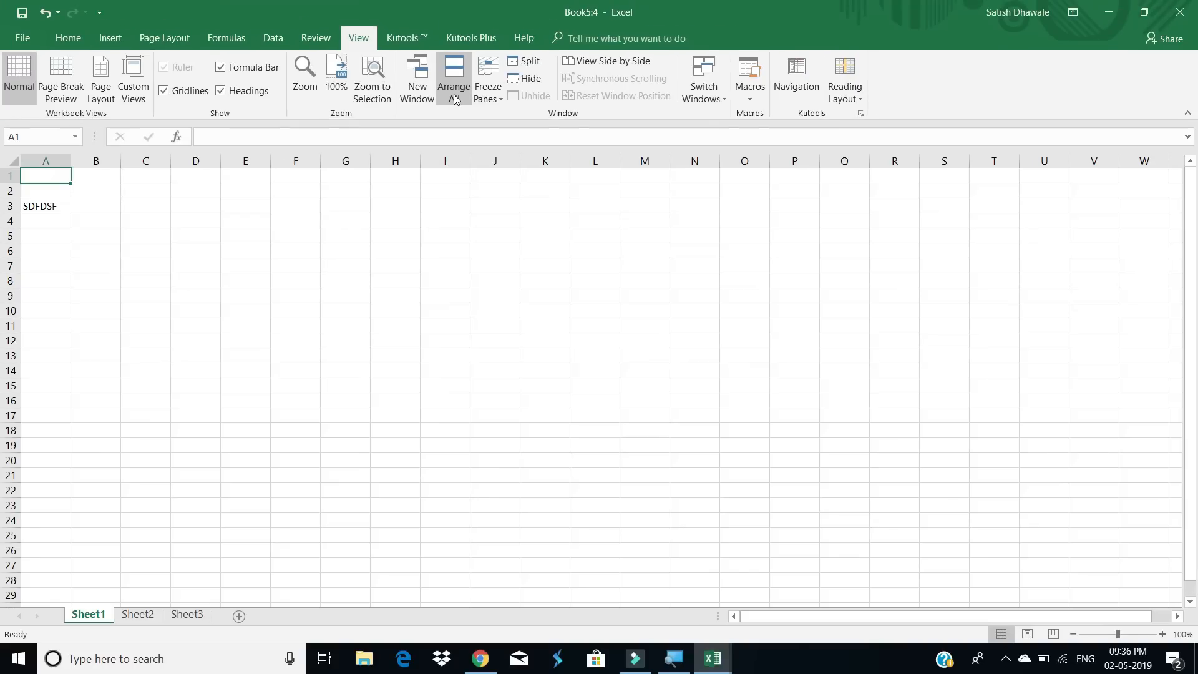
- Arrange all open workbook windows with the Vertical option
{"action": "left_click", "coordinate": [455, 100]}
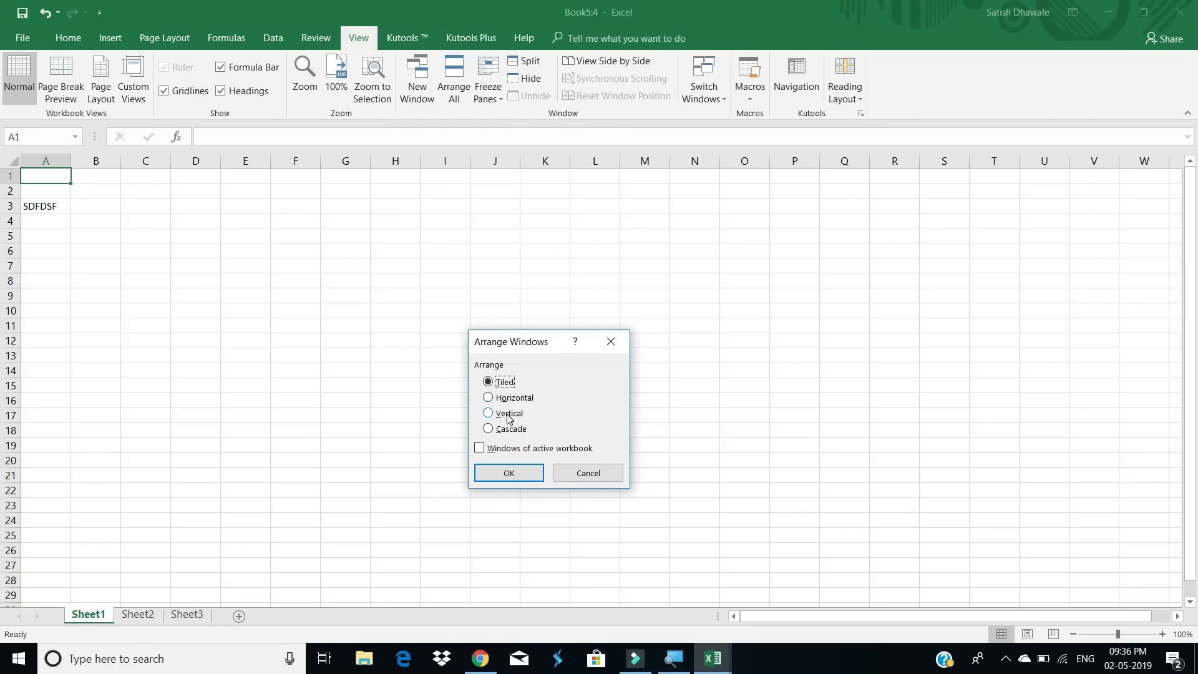
{"action": "left_click", "coordinate": [508, 413]}
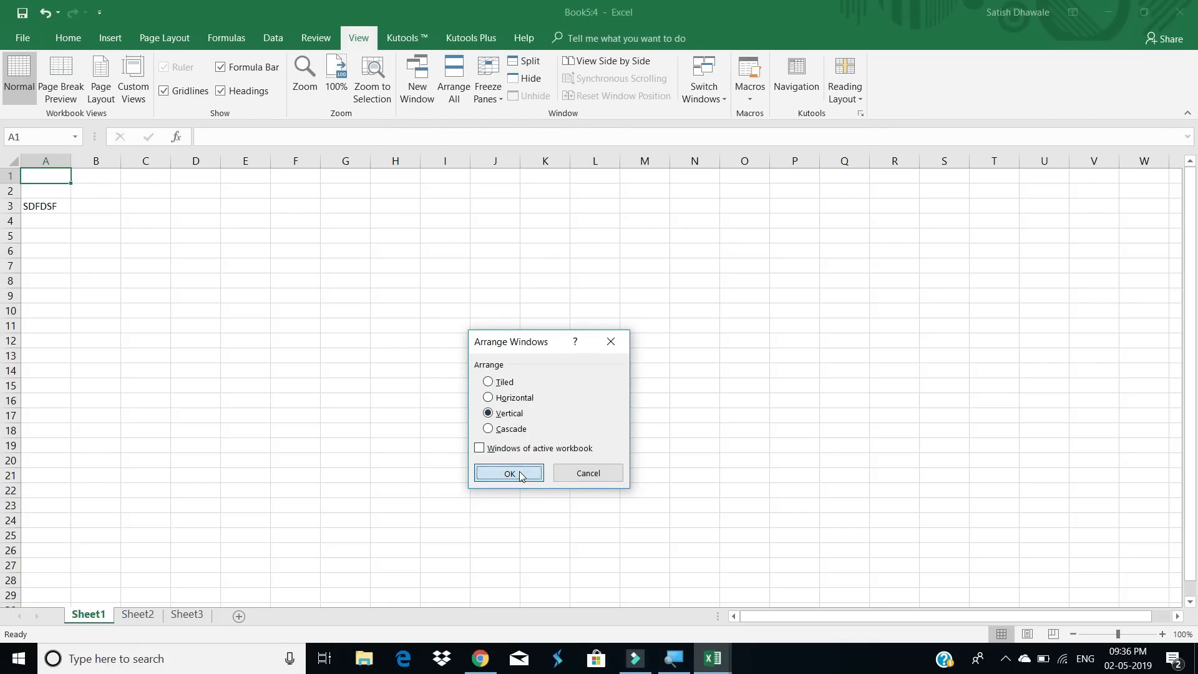
{"action": "left_click", "coordinate": [509, 474]}
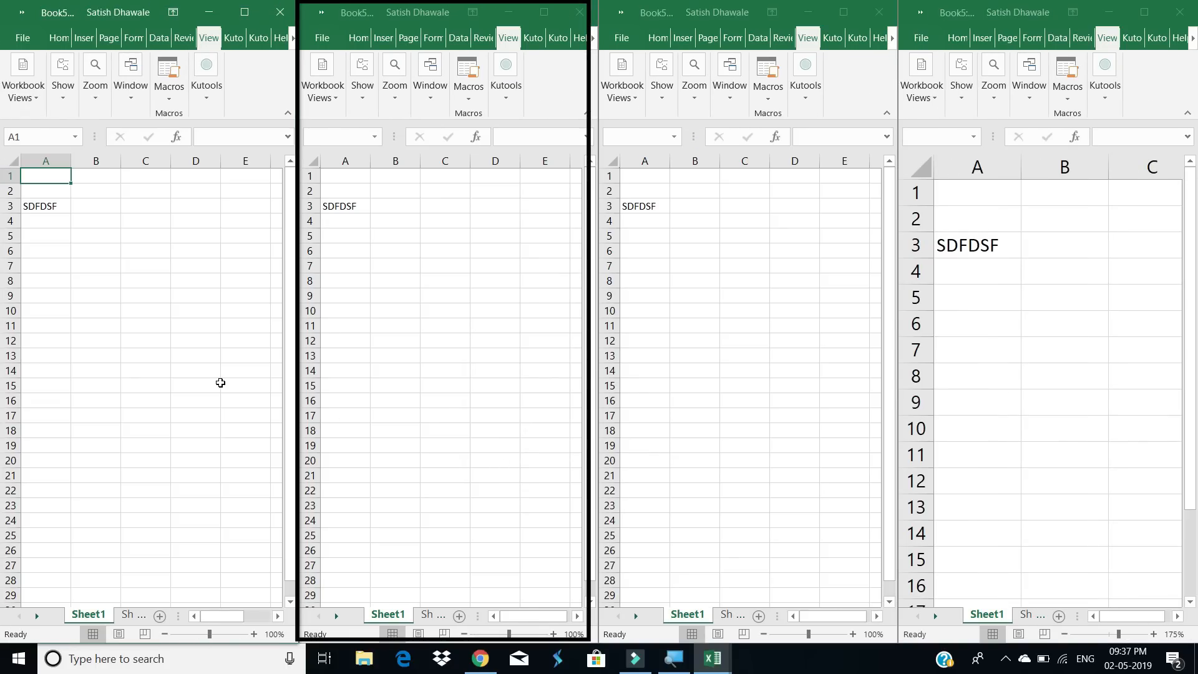
- Look at Sheet1 in each of the side-by-side workbook windows
{"action": "left_click", "coordinate": [395, 377]}
{"action": "left_click", "coordinate": [716, 372]}
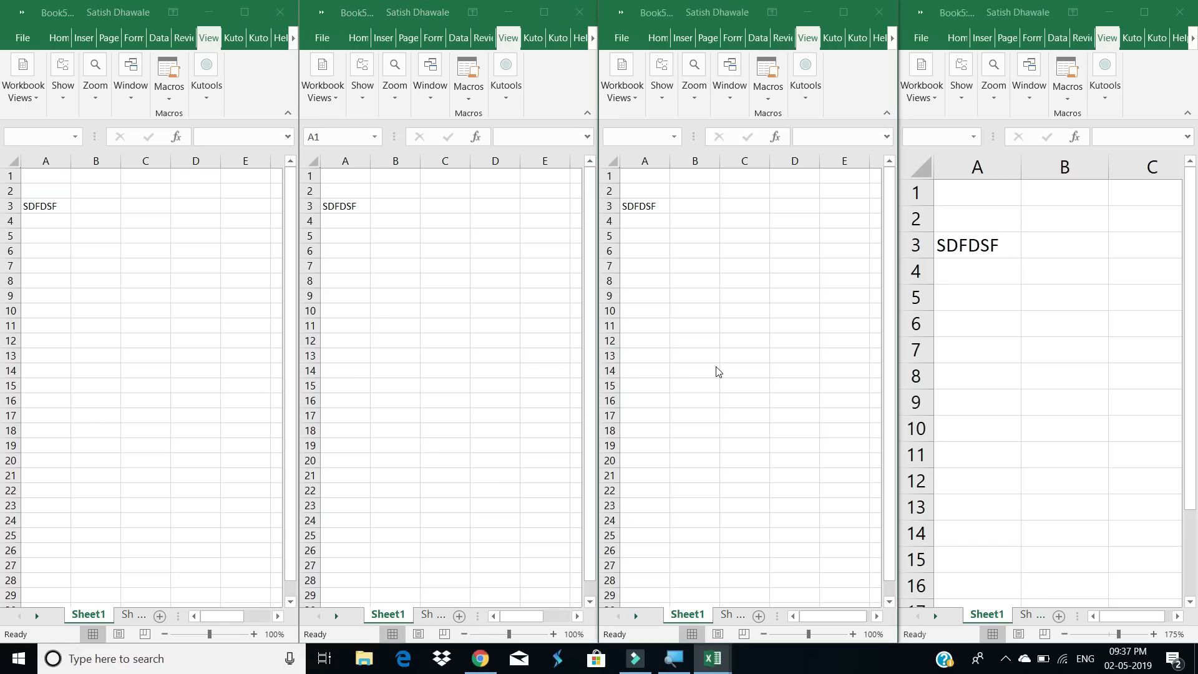
{"action": "left_click", "coordinate": [987, 359]}
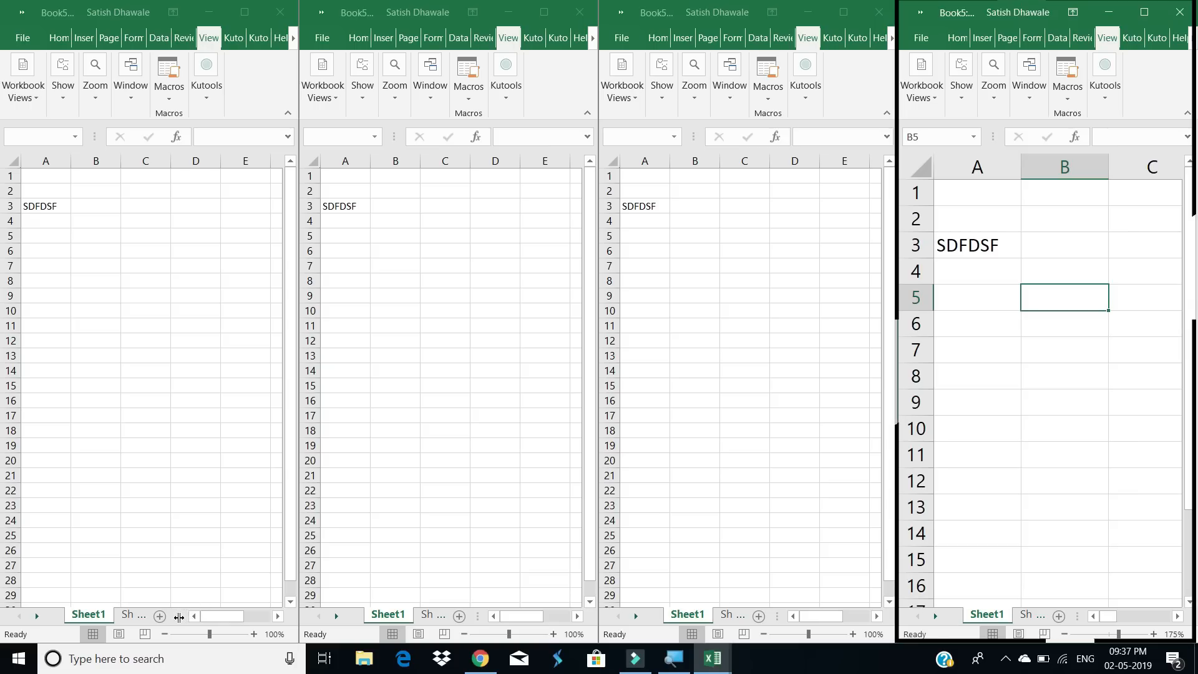
{"action": "left_click", "coordinate": [180, 616]}
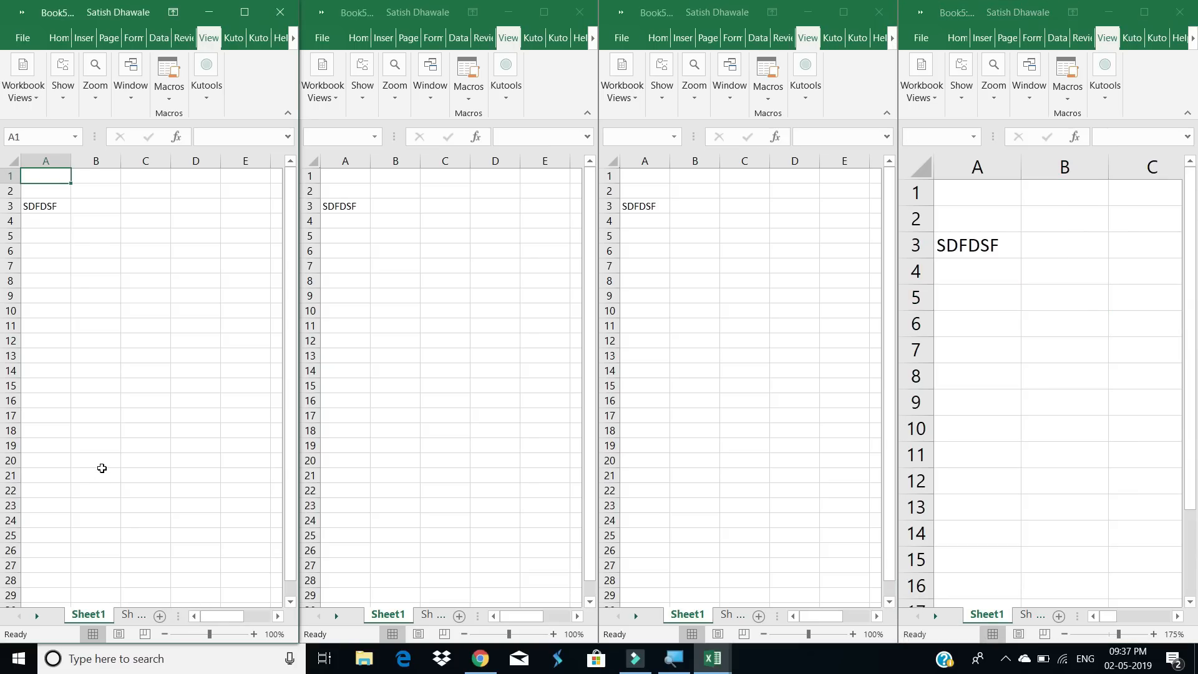
{"action": "left_click", "coordinate": [102, 468]}
- Display Sheet2 in the second workbook window and Sheet3 in the third one
{"action": "left_click", "coordinate": [425, 614]}
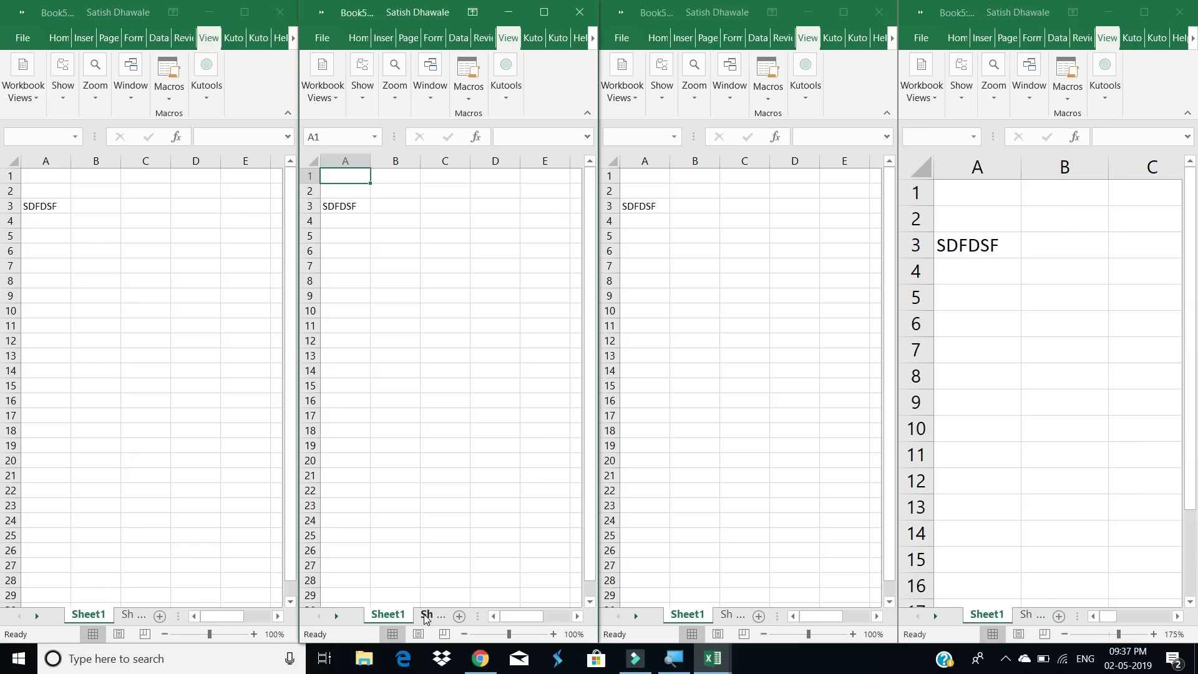
{"action": "left_click", "coordinate": [425, 615]}
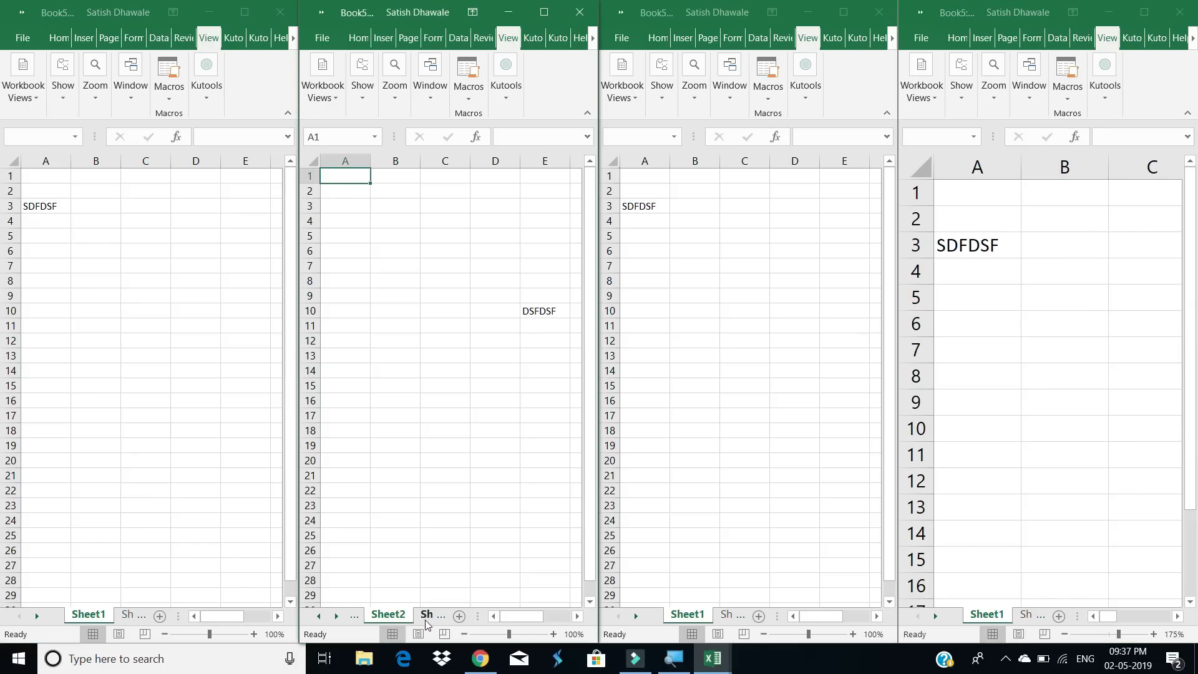
{"action": "left_click", "coordinate": [644, 621]}
{"action": "left_click", "coordinate": [635, 615]}
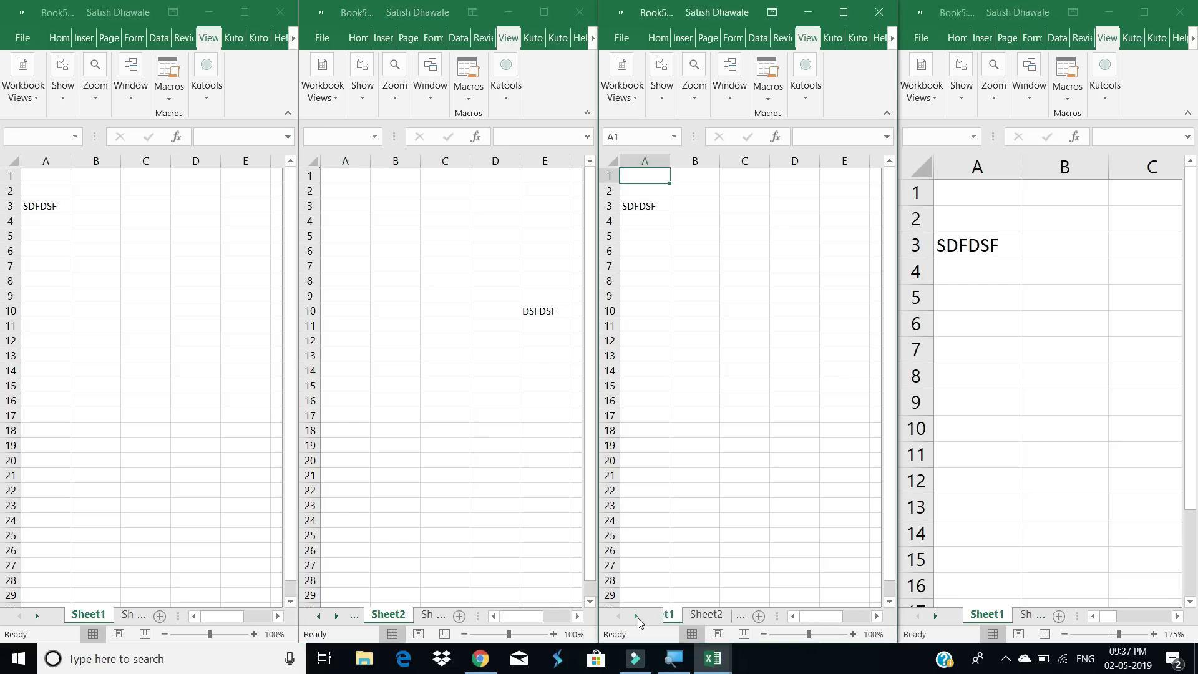
{"action": "left_click", "coordinate": [689, 615]}
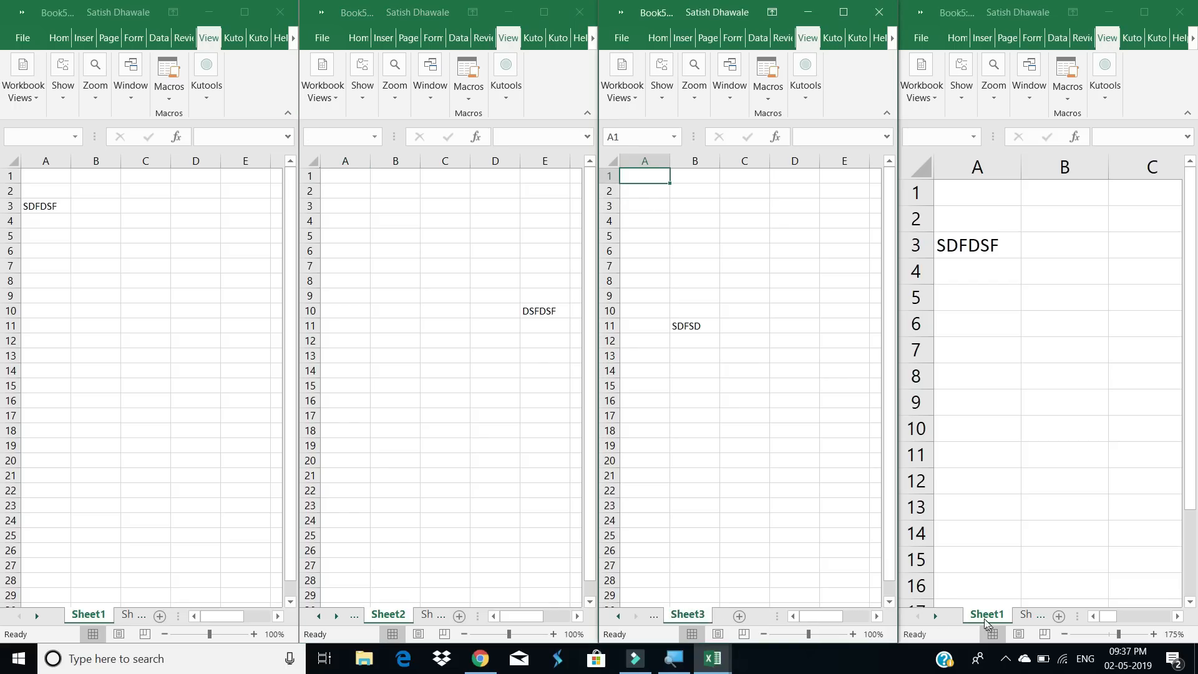
- Display Sheet2 in the fourth workbook window and Sheet1 in the third one
{"action": "right_click", "coordinate": [919, 624]}
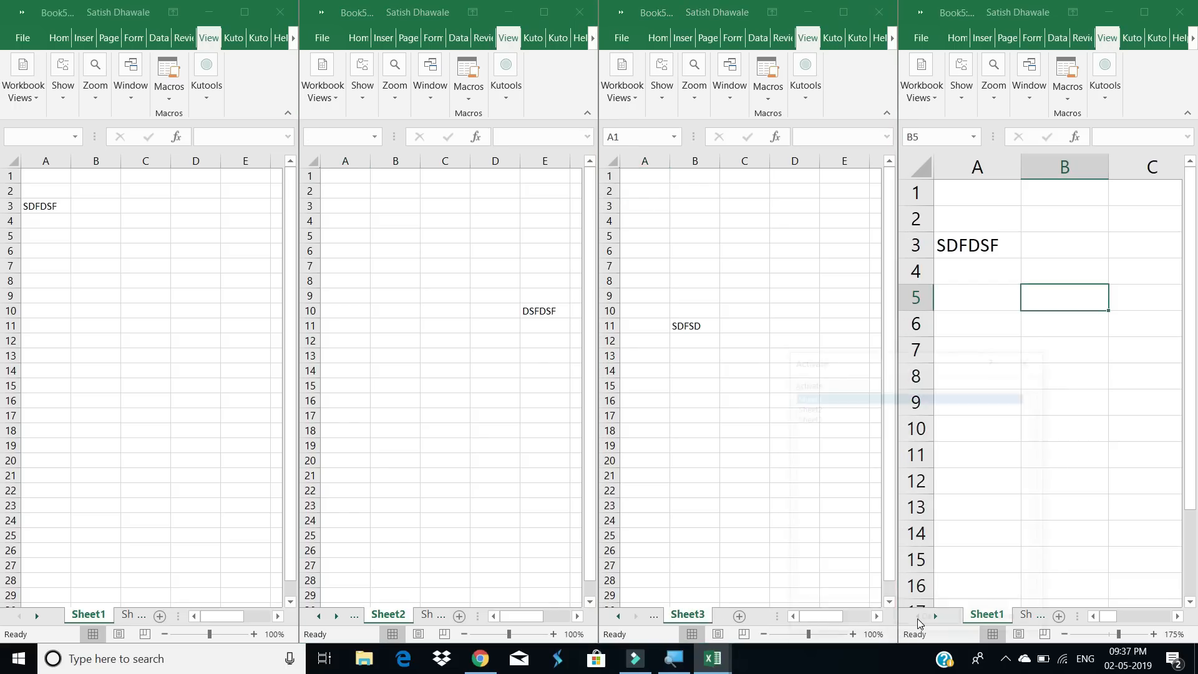
{"action": "left_click", "coordinate": [806, 408]}
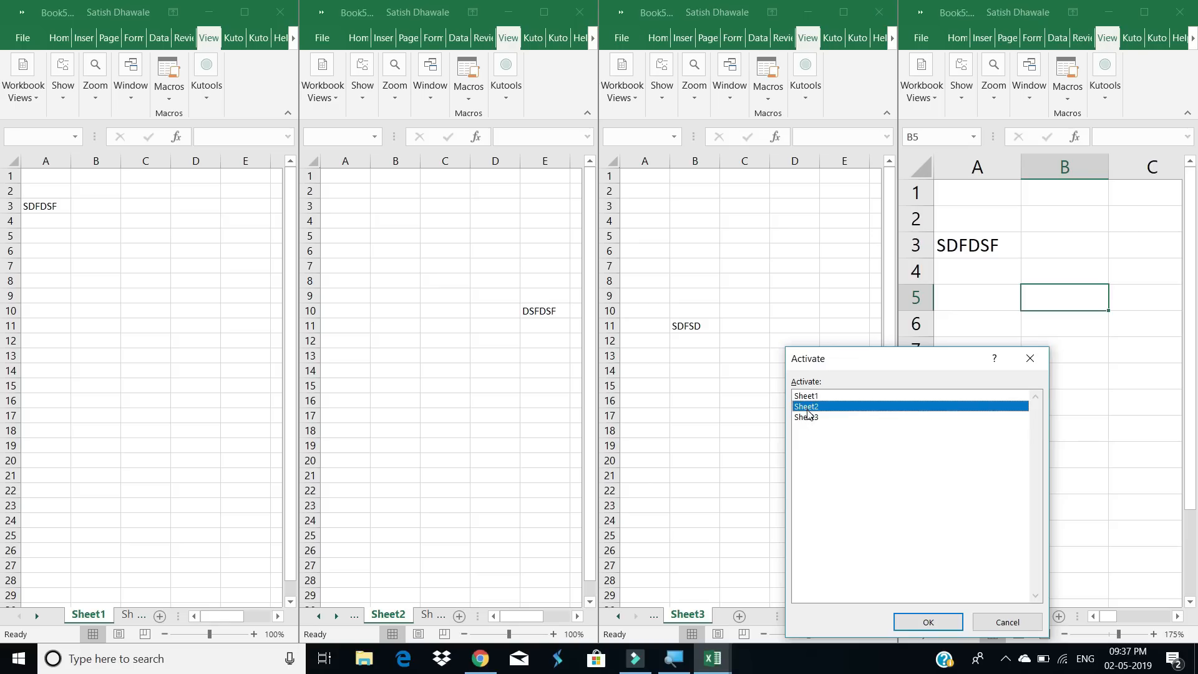
{"action": "left_click", "coordinate": [927, 623]}
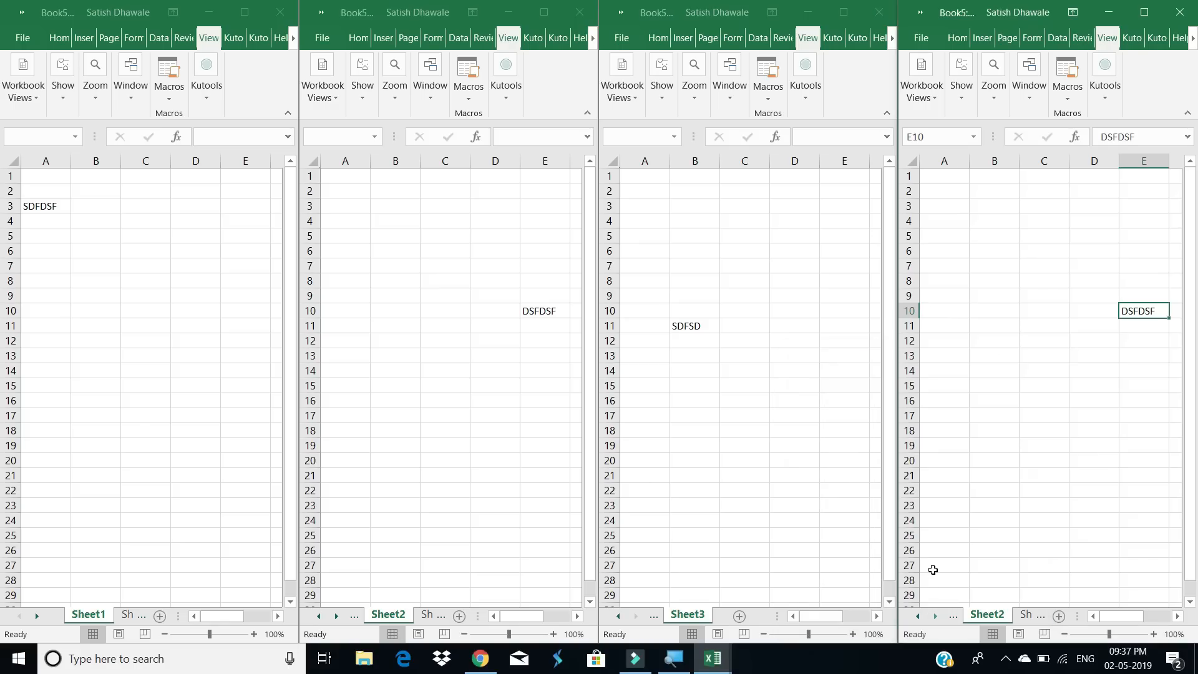
{"action": "right_click", "coordinate": [636, 619]}
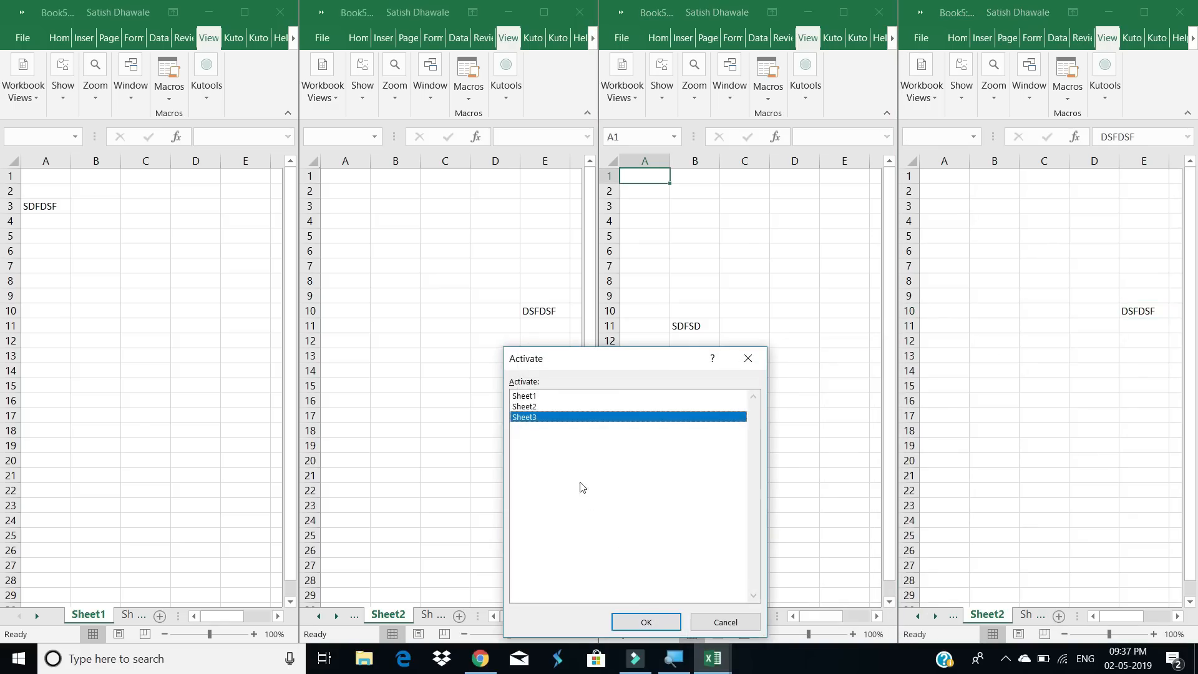
{"action": "left_click", "coordinate": [537, 400]}
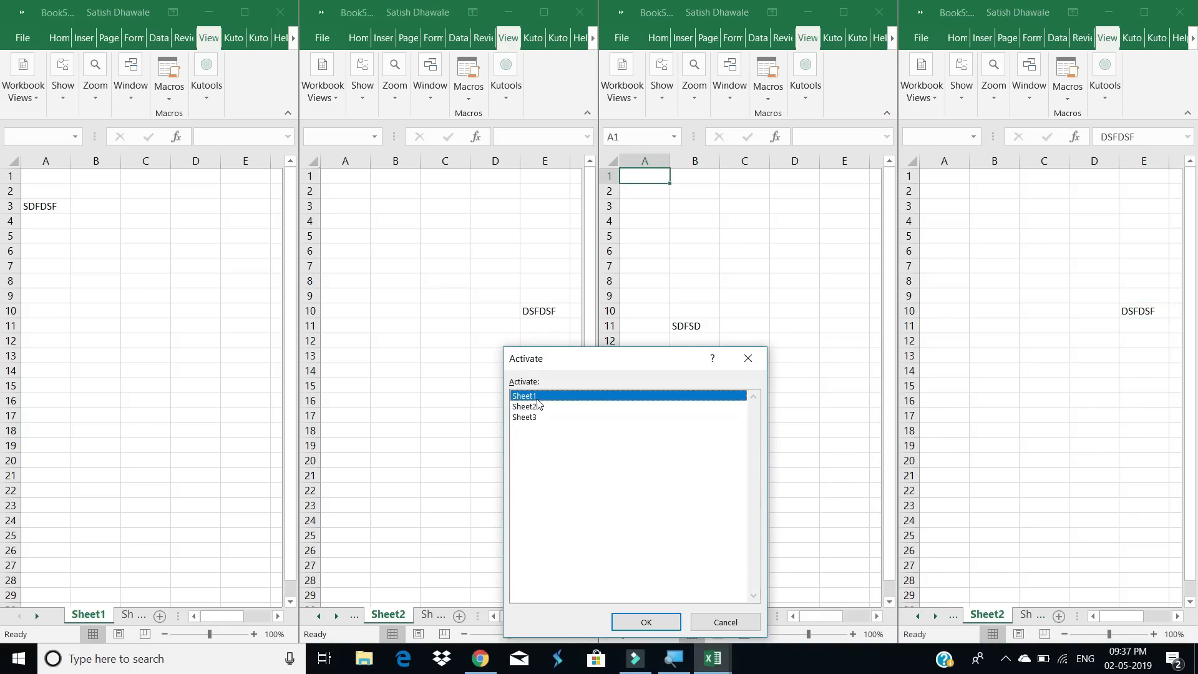
{"action": "left_click", "coordinate": [643, 621]}
{"action": "left_click", "coordinate": [653, 291]}
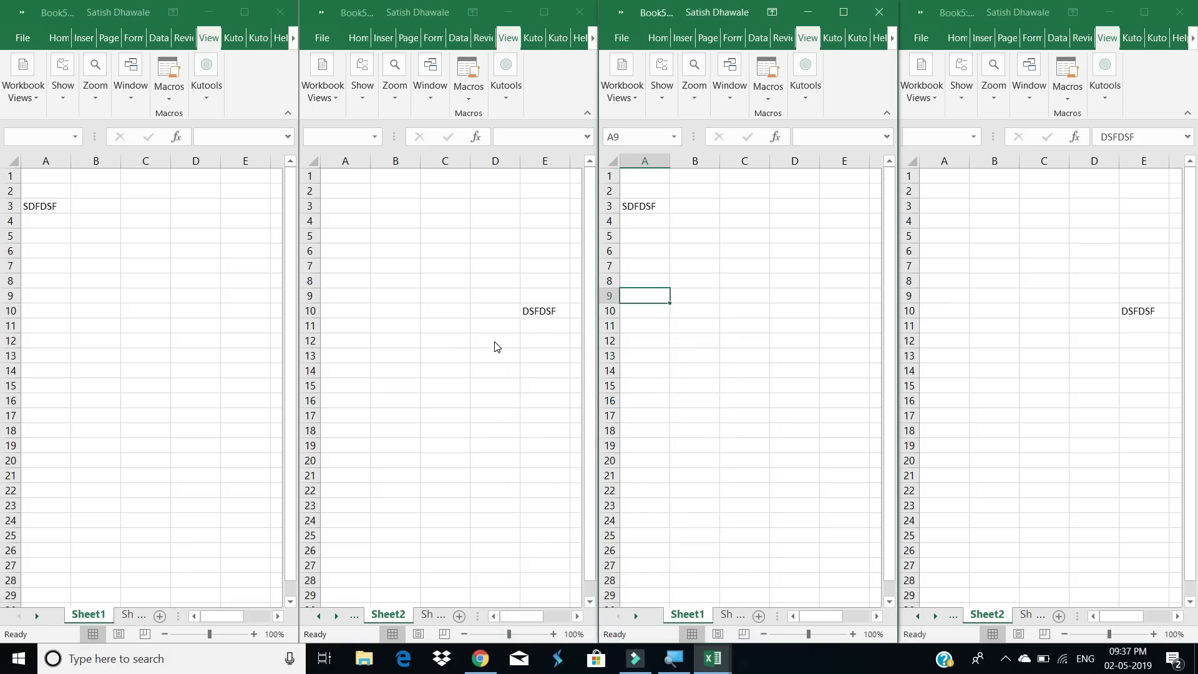
{"action": "left_click", "coordinate": [496, 344]}
{"action": "left_click", "coordinate": [288, 346]}
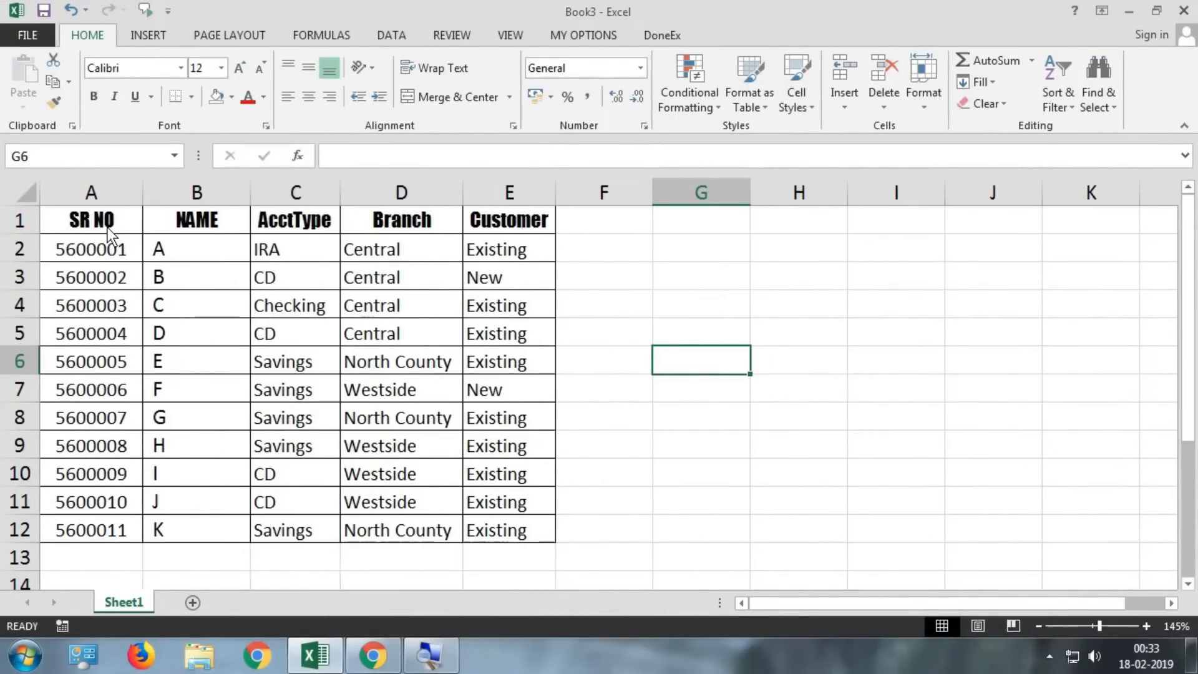
- Look at the individual table records in rows 2 to 5 by highlighting them across columns A to E
{"action": "left_click", "coordinate": [110, 252]}
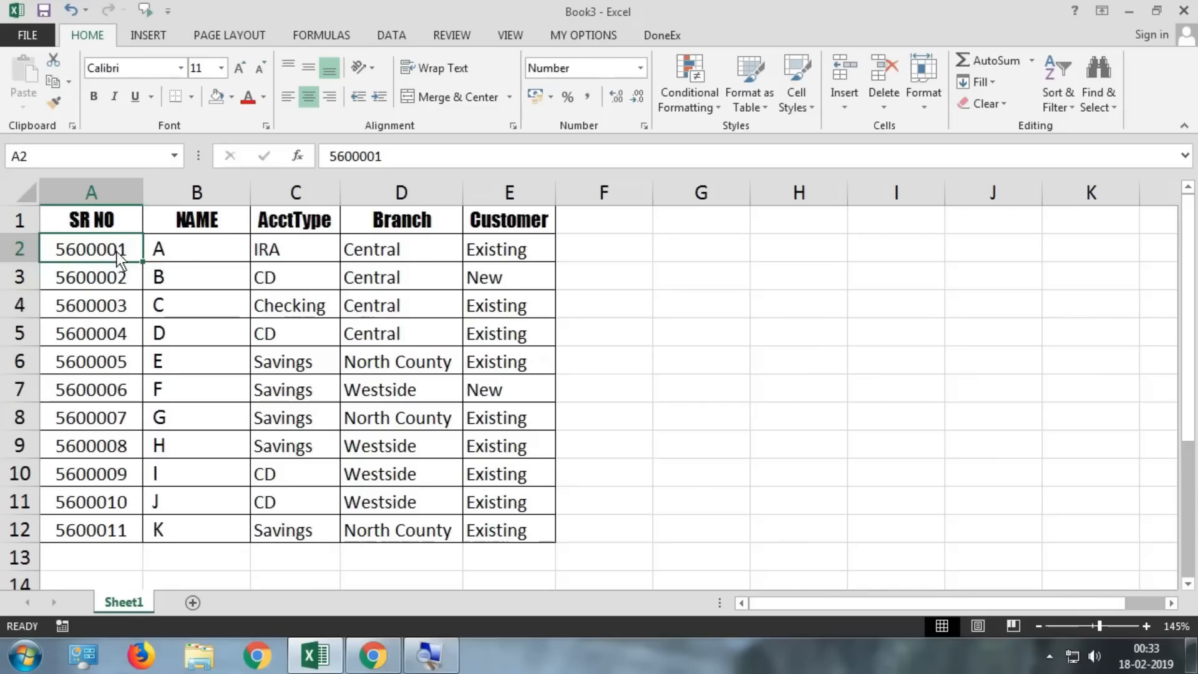
{"action": "left_click_drag", "start_coordinate": [80, 259], "coordinate": [492, 249]}
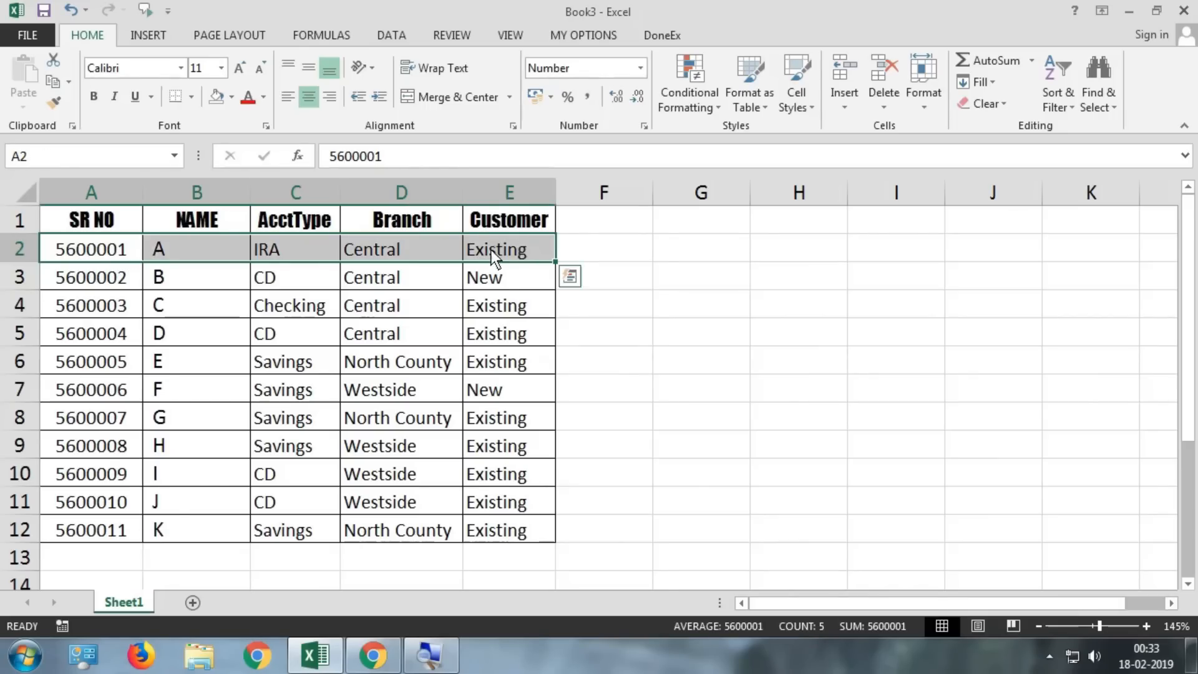
{"action": "left_click_drag", "start_coordinate": [91, 281], "coordinate": [387, 286]}
{"action": "left_click_drag", "start_coordinate": [57, 337], "coordinate": [477, 319]}
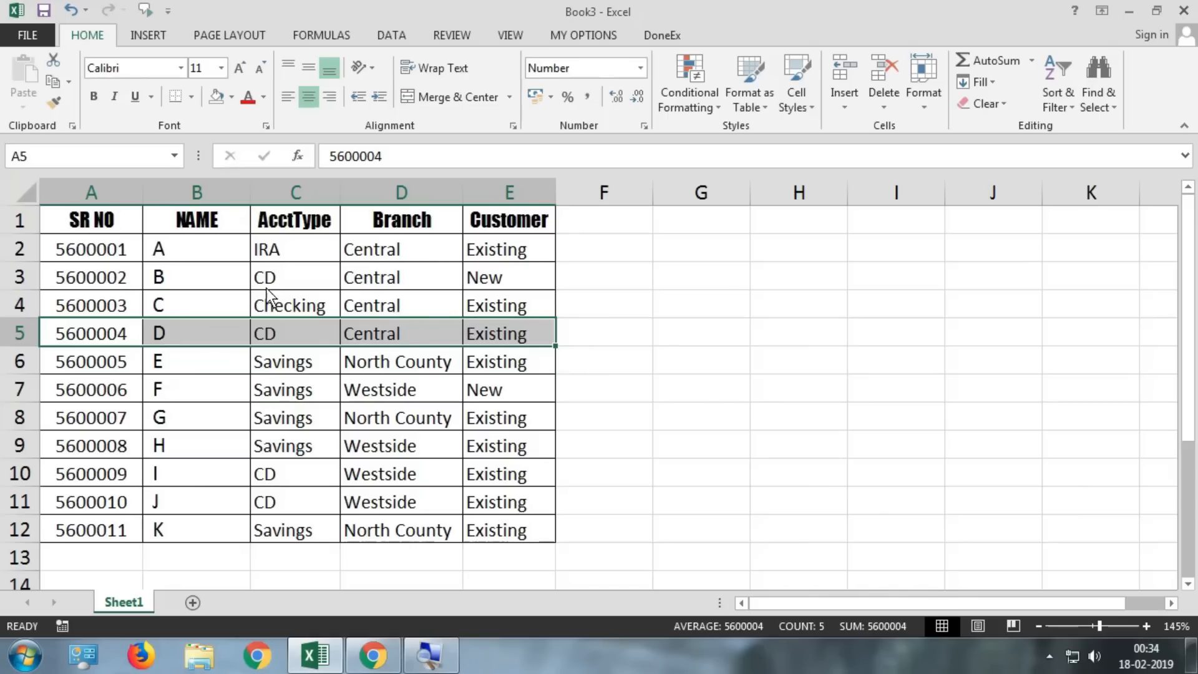
- Start a new conditional formatting rule for A2:E12 that uses the formula =MOD(ROW(),2)=1
{"action": "left_click_drag", "start_coordinate": [119, 257], "coordinate": [510, 536]}
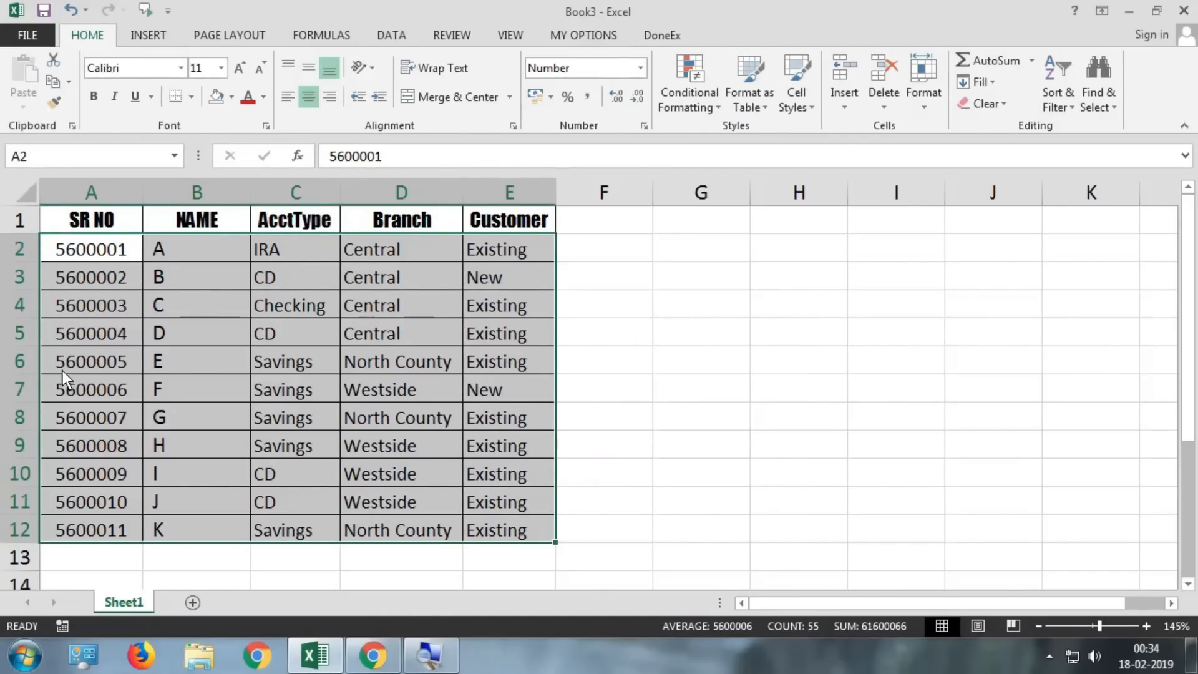
{"action": "left_click", "coordinate": [694, 100]}
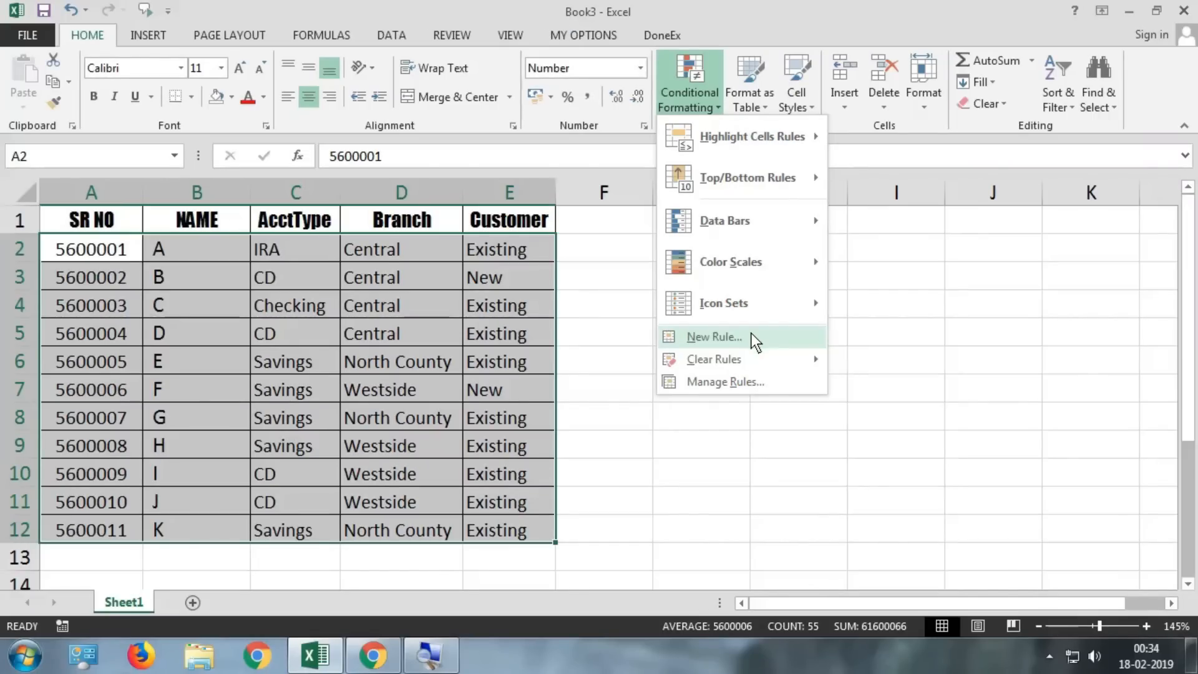
{"action": "left_click", "coordinate": [751, 333]}
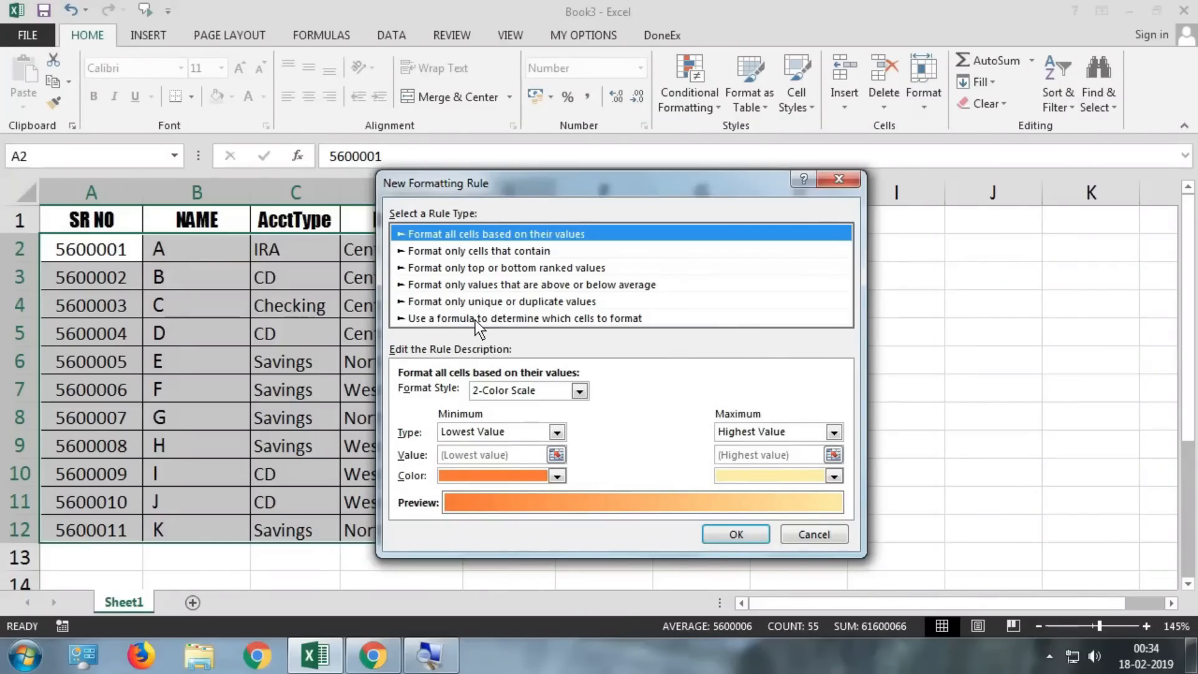
{"action": "left_click", "coordinate": [474, 318]}
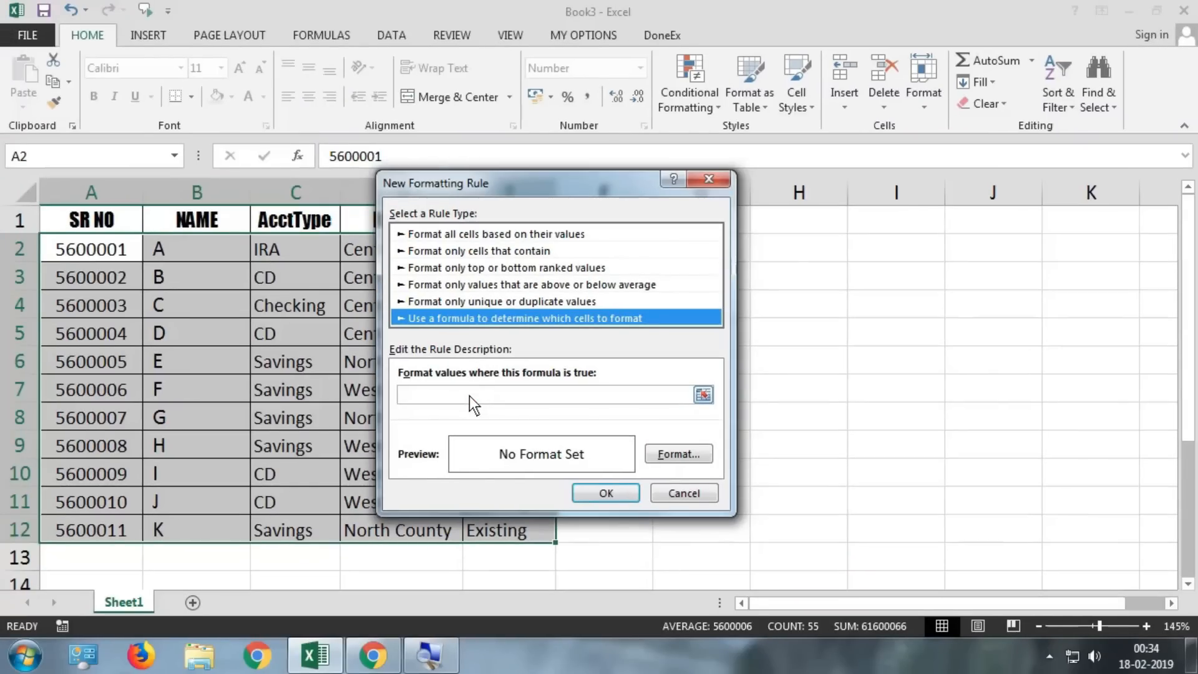
{"action": "left_click", "coordinate": [463, 471]}
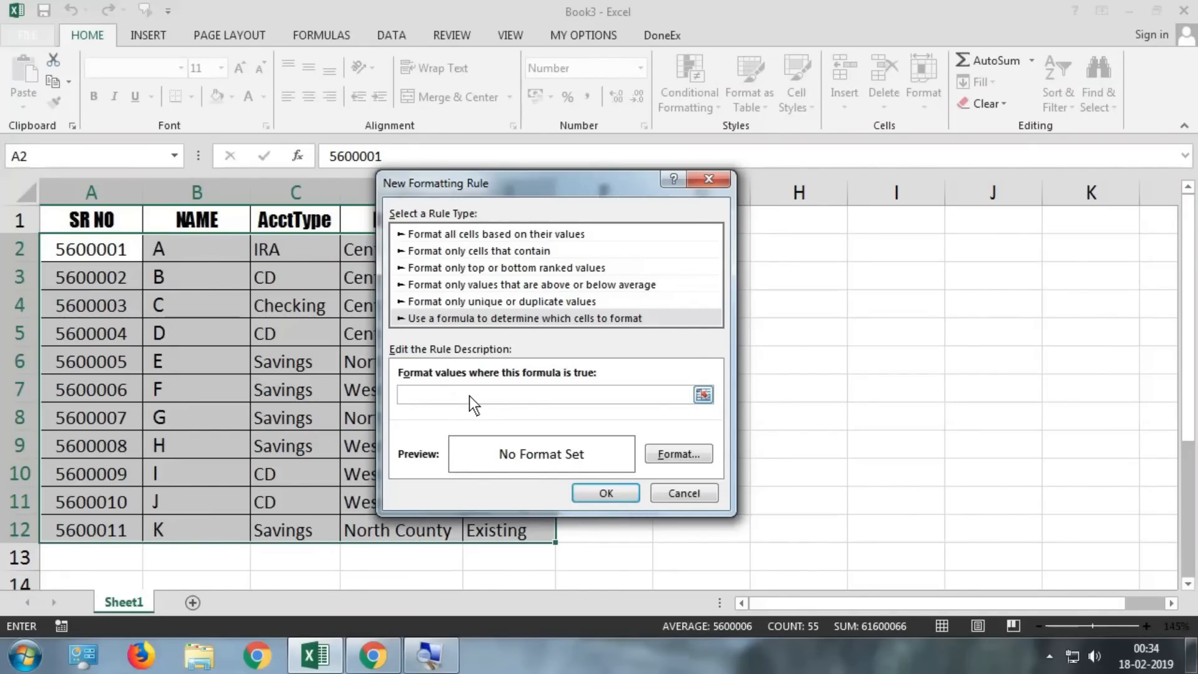
{"action": "type", "text": "=MOD"}
{"action": "type", "text": "("}
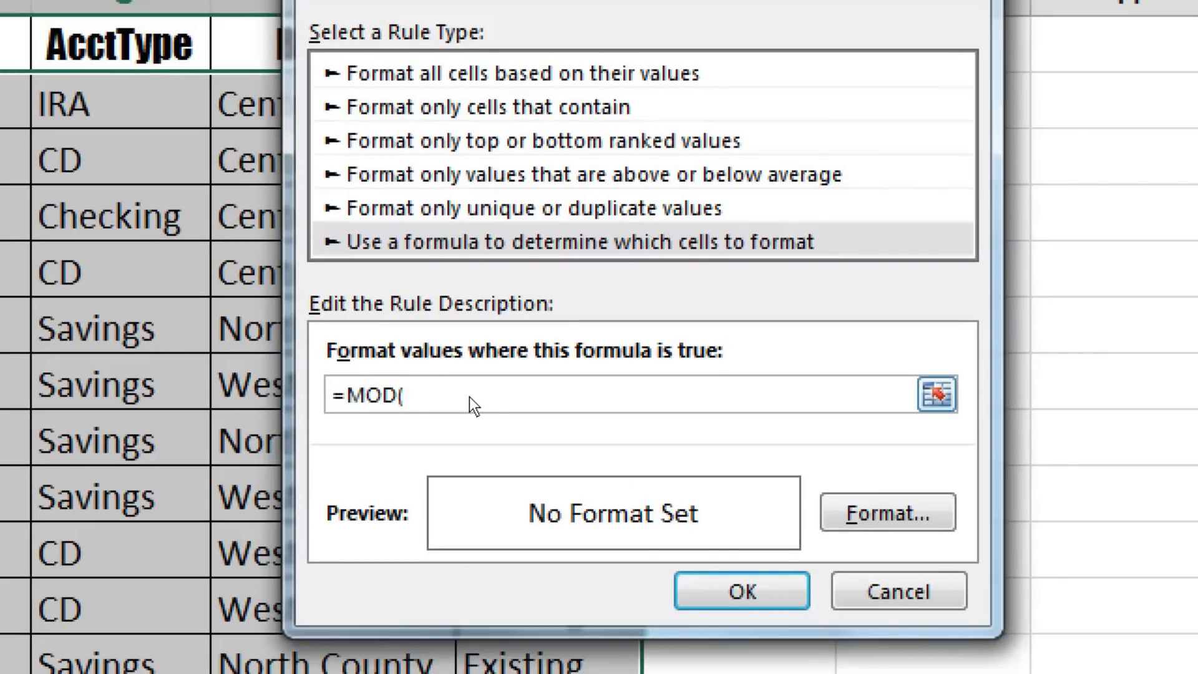
{"action": "type", "text": "ROW(),2"}
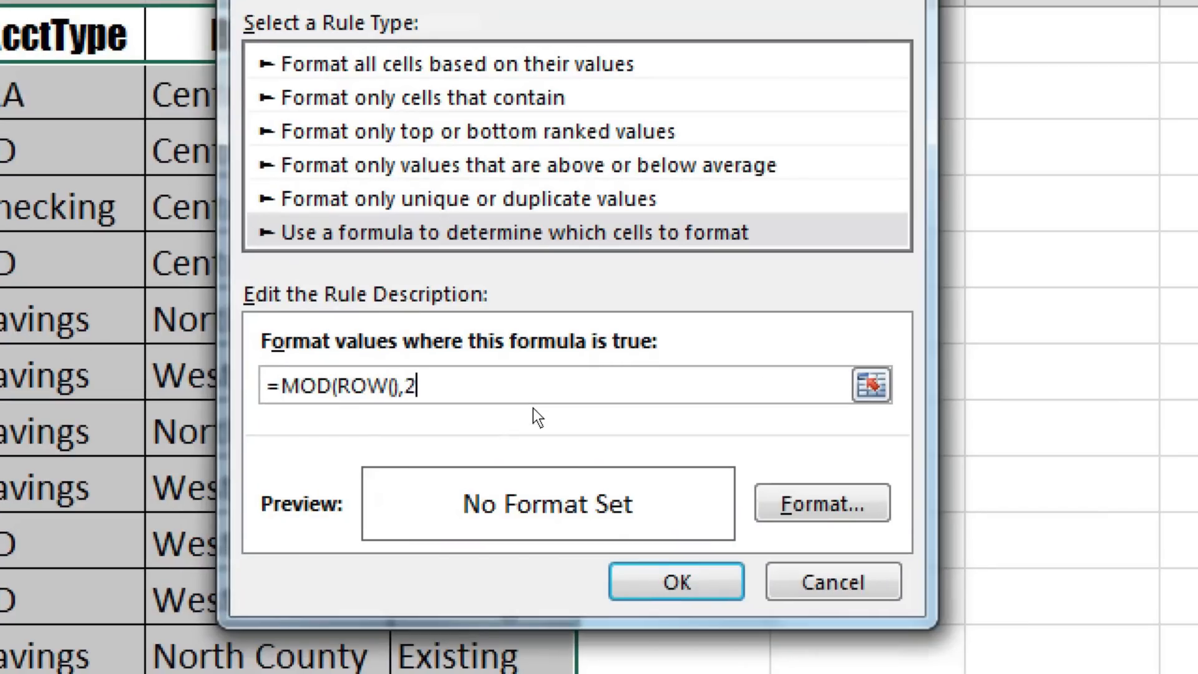
{"action": "type", "text": ")=1"}
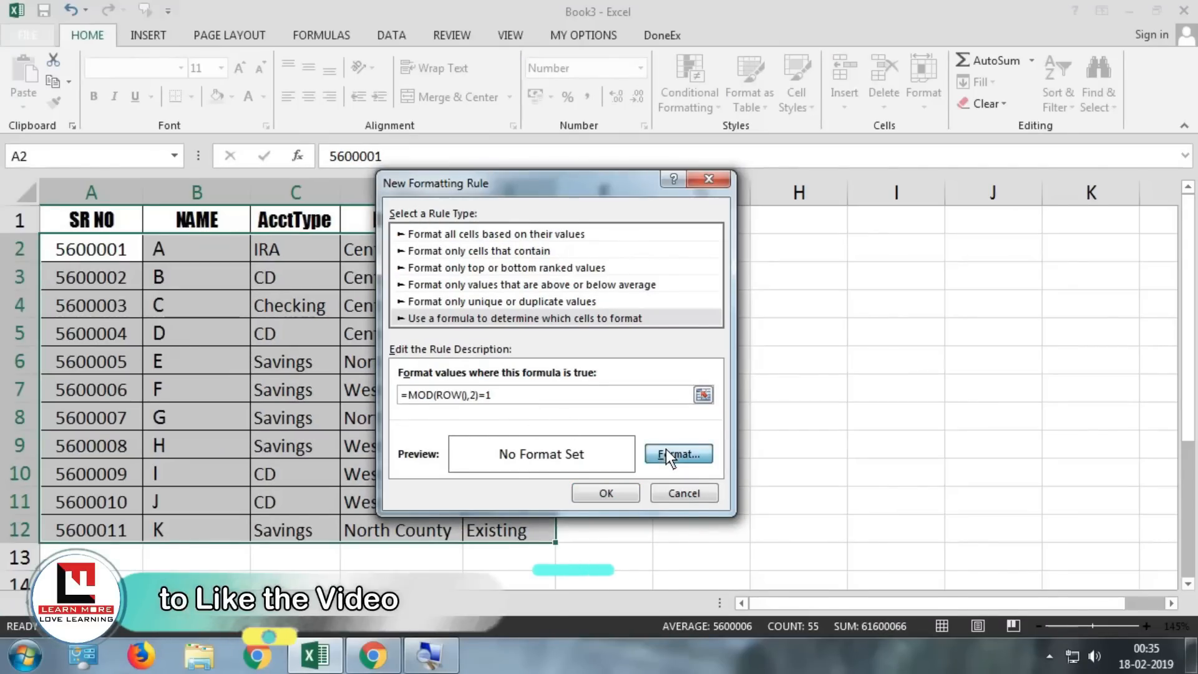
- Give the rule an orange-yellow background fill and apply it to the table
{"action": "left_click", "coordinate": [678, 453]}
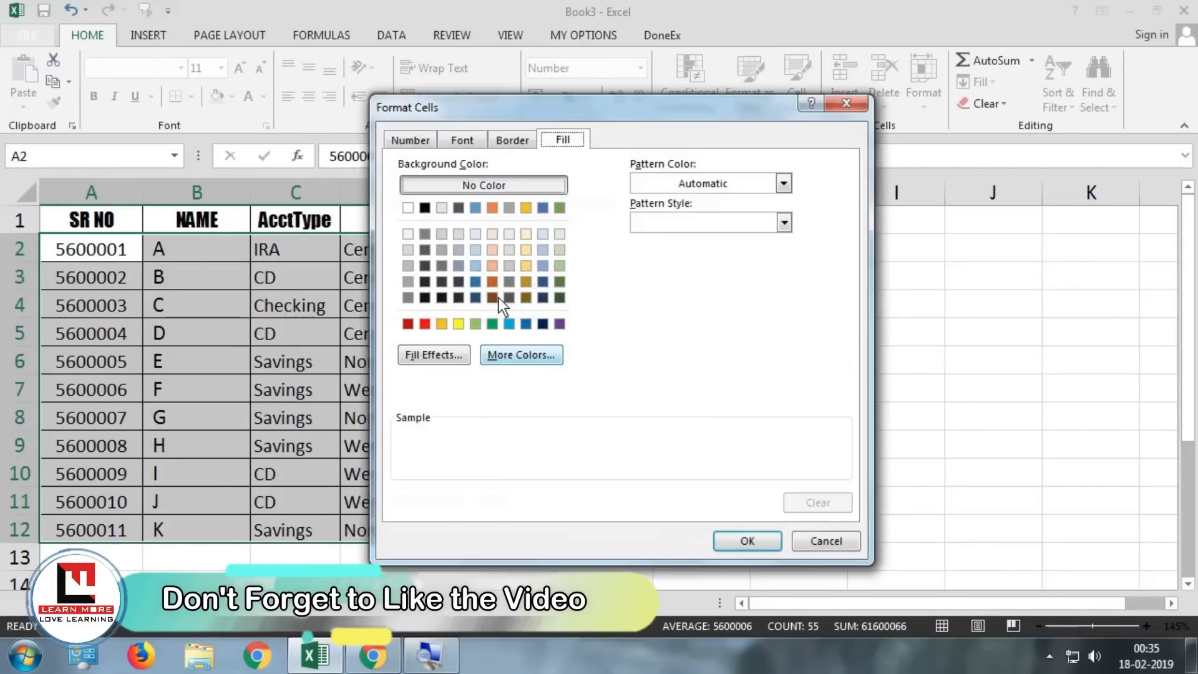
{"action": "left_click", "coordinate": [442, 324]}
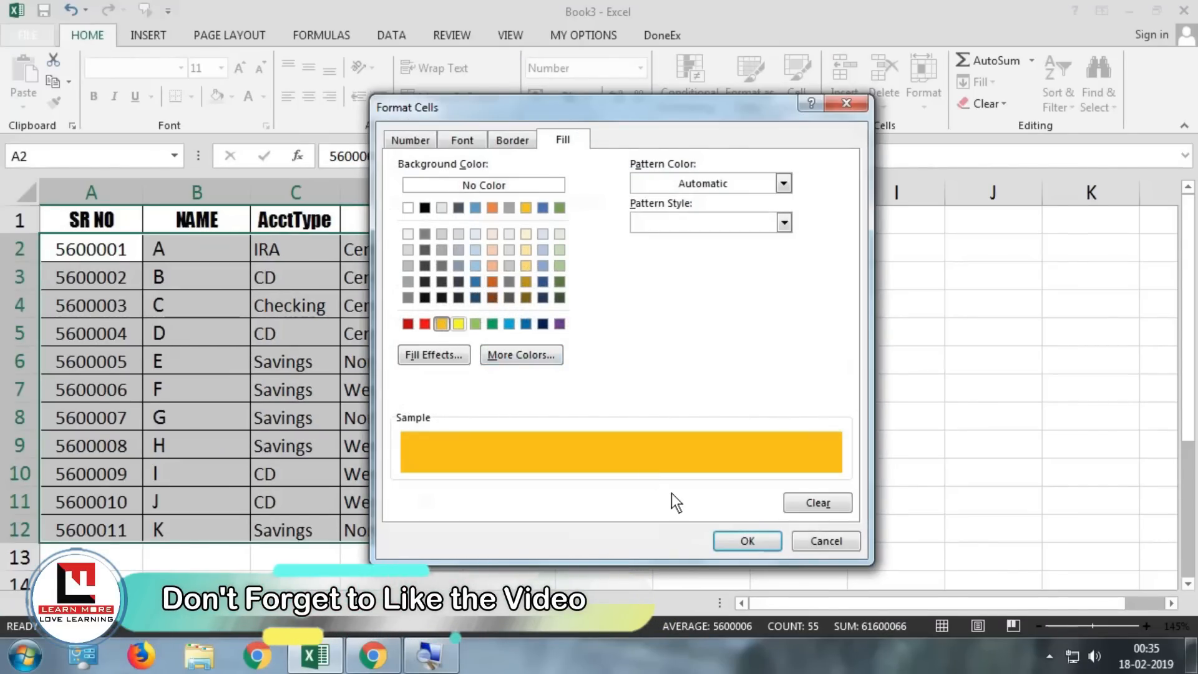
{"action": "left_click", "coordinate": [722, 537]}
{"action": "left_click", "coordinate": [624, 494]}
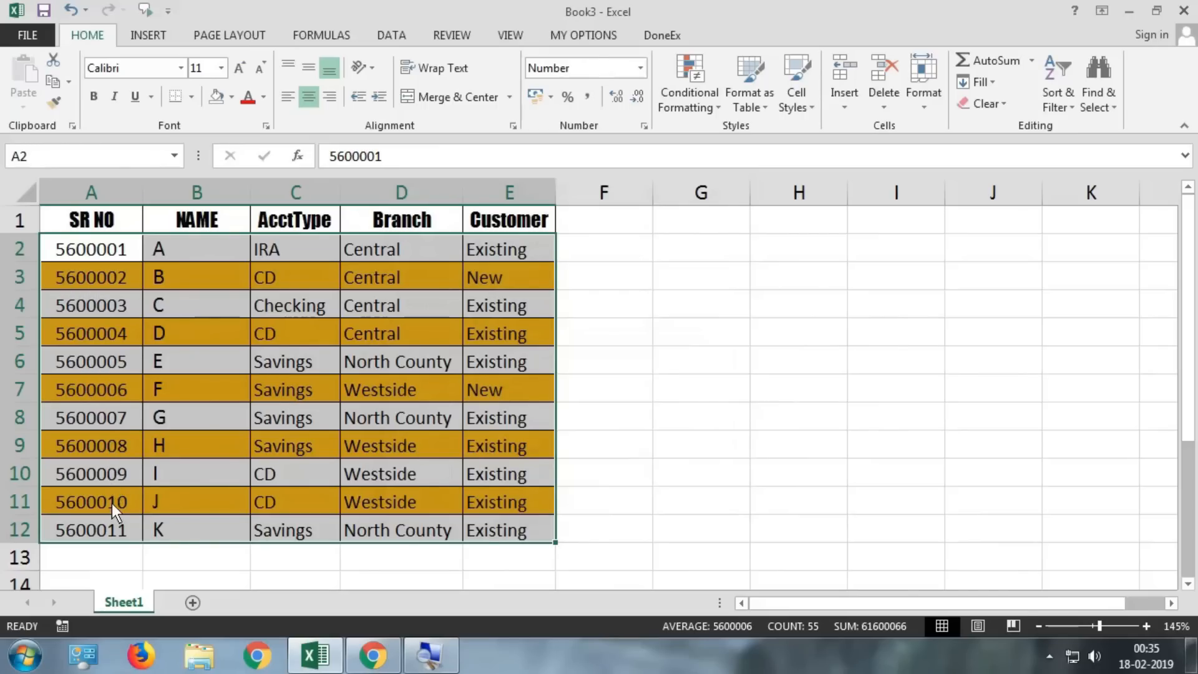
- Enter =ROW() in cell G2 and fill the formula down to G12
{"action": "left_click", "coordinate": [673, 252]}
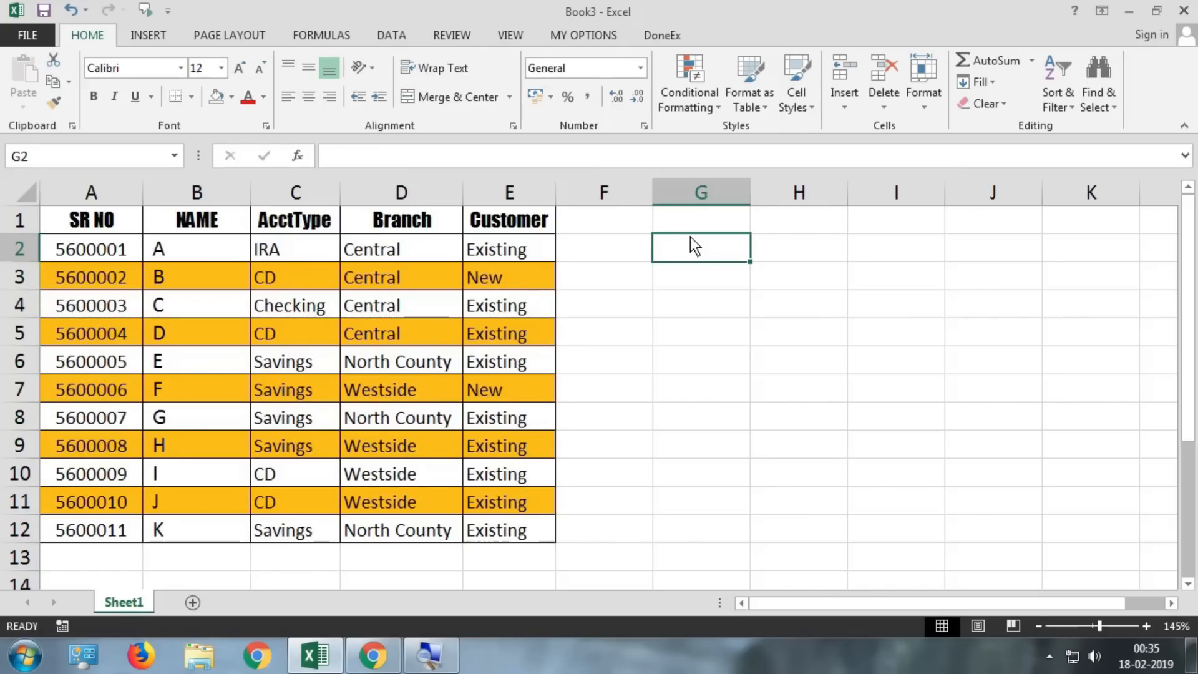
{"action": "type", "text": "=ROW()"}
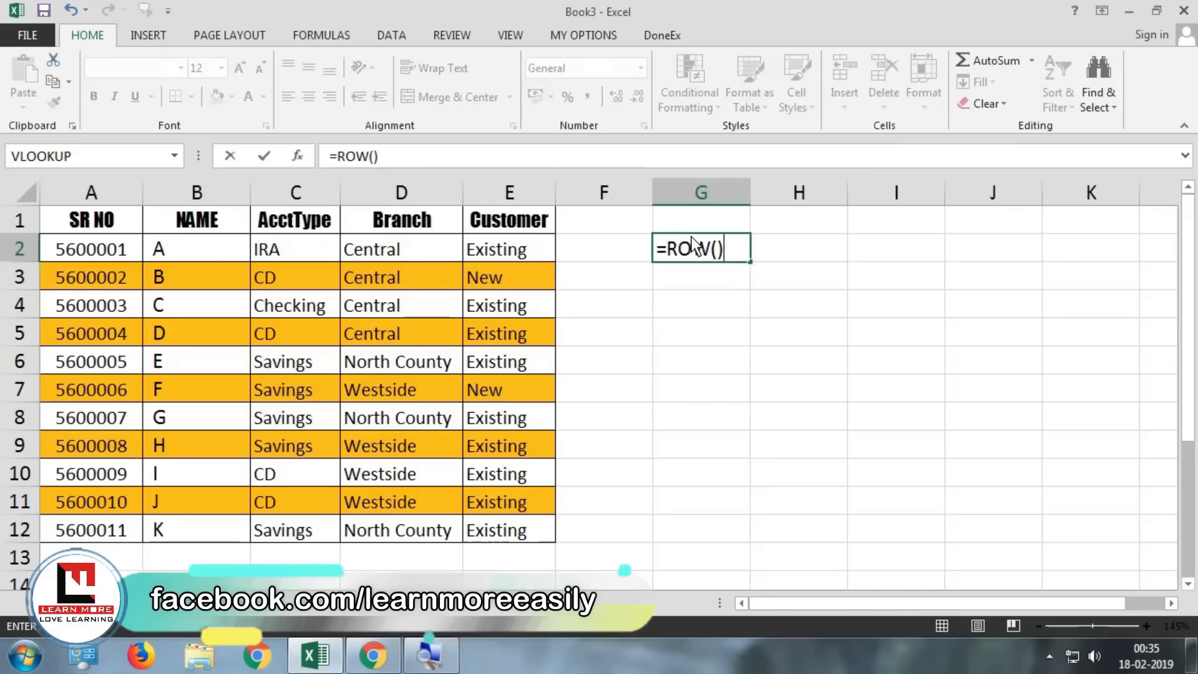
{"action": "key", "text": "Return"}
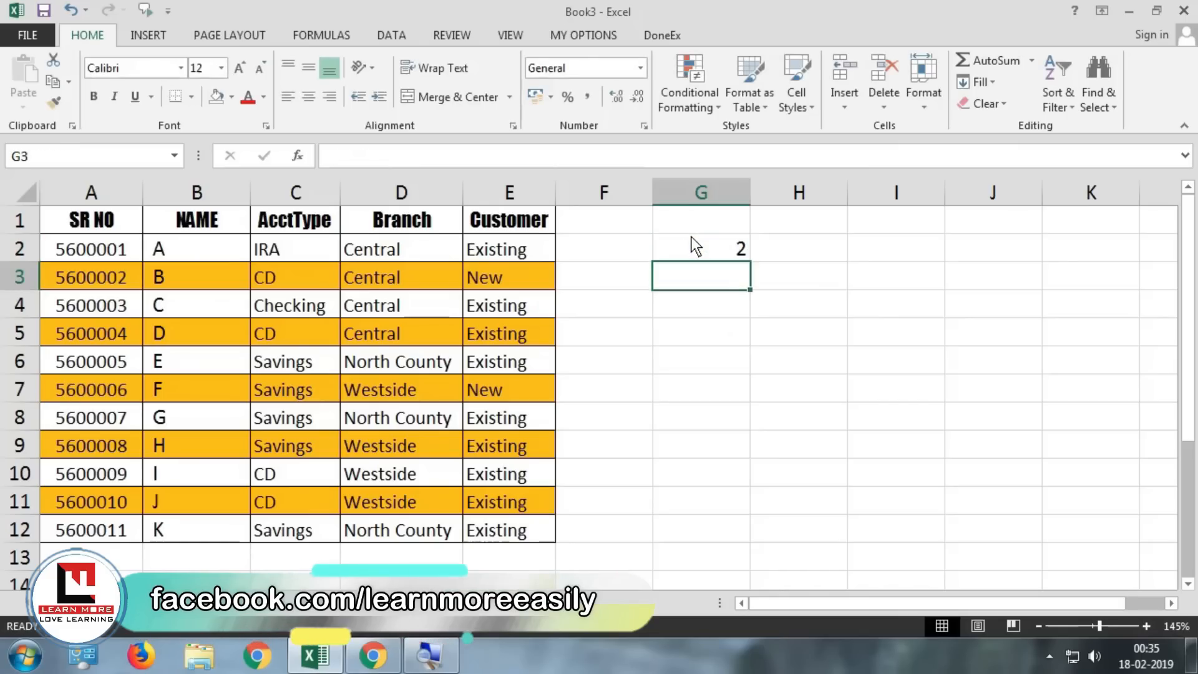
{"action": "left_click", "coordinate": [695, 246]}
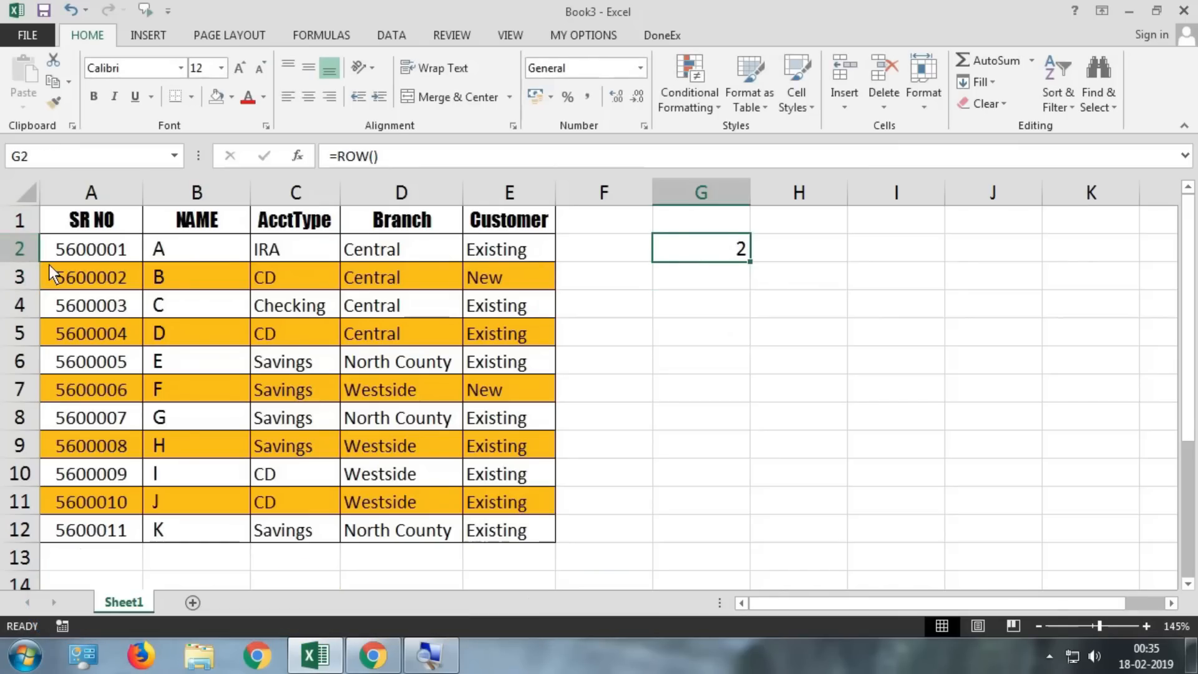
{"action": "left_click_drag", "start_coordinate": [751, 261], "coordinate": [754, 538]}
- Inspect the copied row-number formulas in cells G3 and G4 without changing them
{"action": "left_click", "coordinate": [731, 286]}
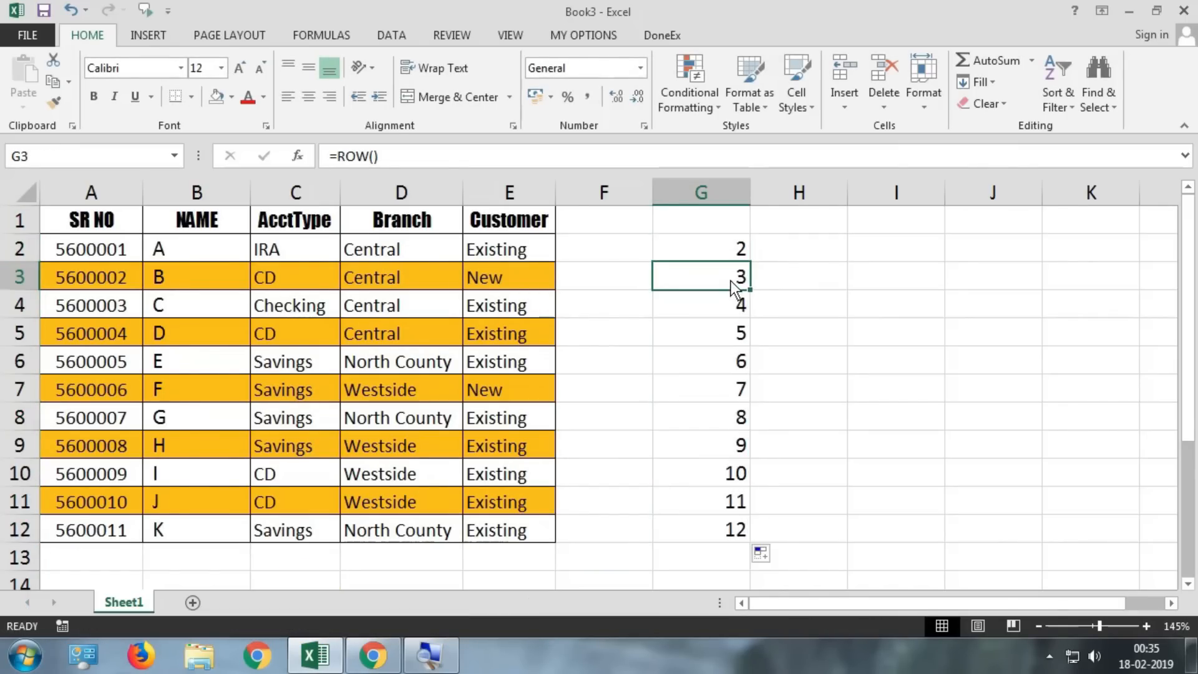
{"action": "double_click", "coordinate": [731, 281]}
{"action": "left_click", "coordinate": [727, 306]}
{"action": "double_click", "coordinate": [727, 307]}
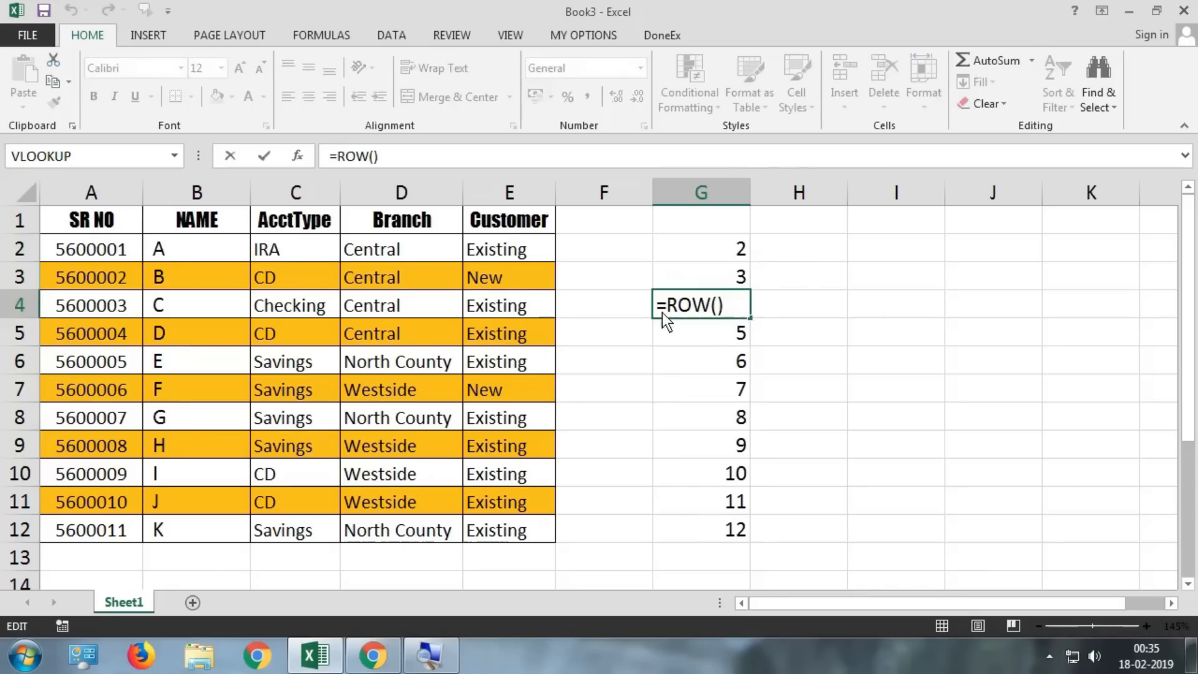
{"action": "key", "text": "Escape"}
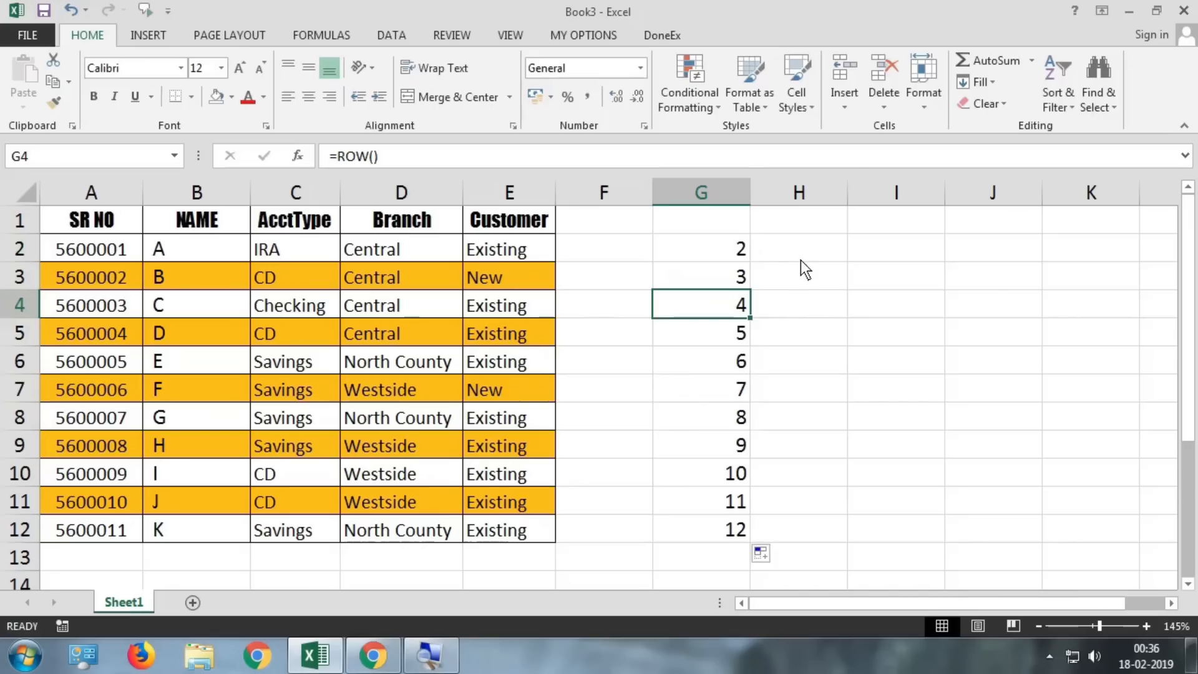
- Enter =MOD(G2,2) in cell H2 to get the remainder of the row number divided by 2
{"action": "left_click", "coordinate": [810, 243]}
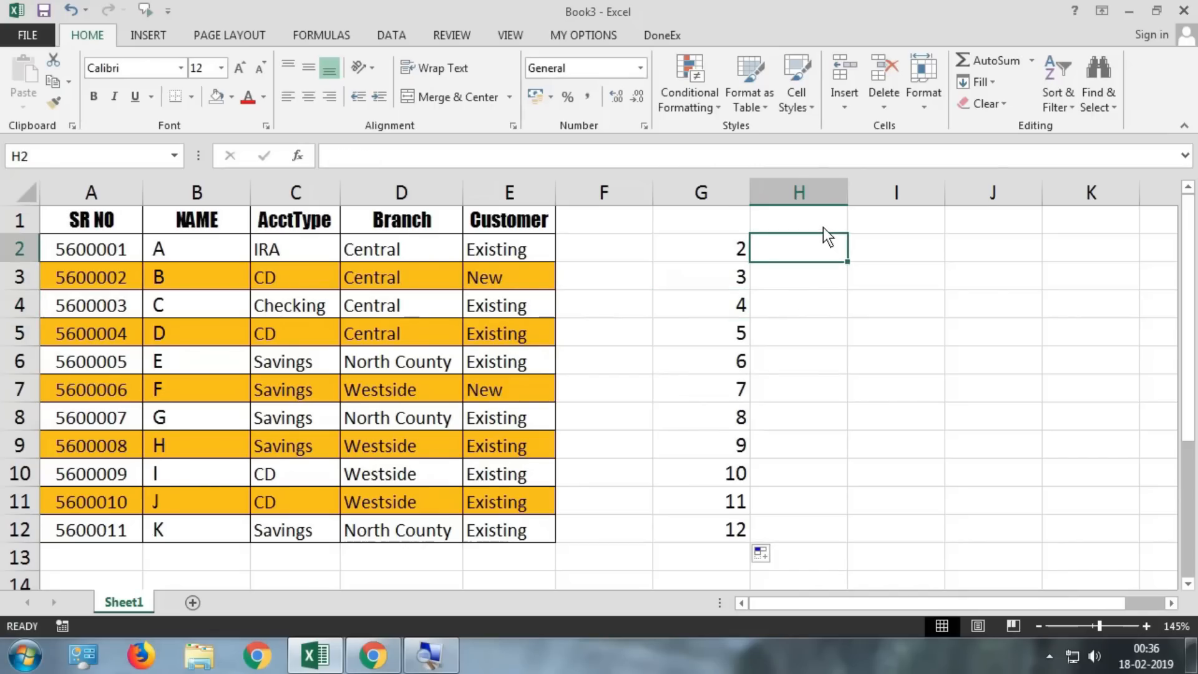
{"action": "type", "text": "="}
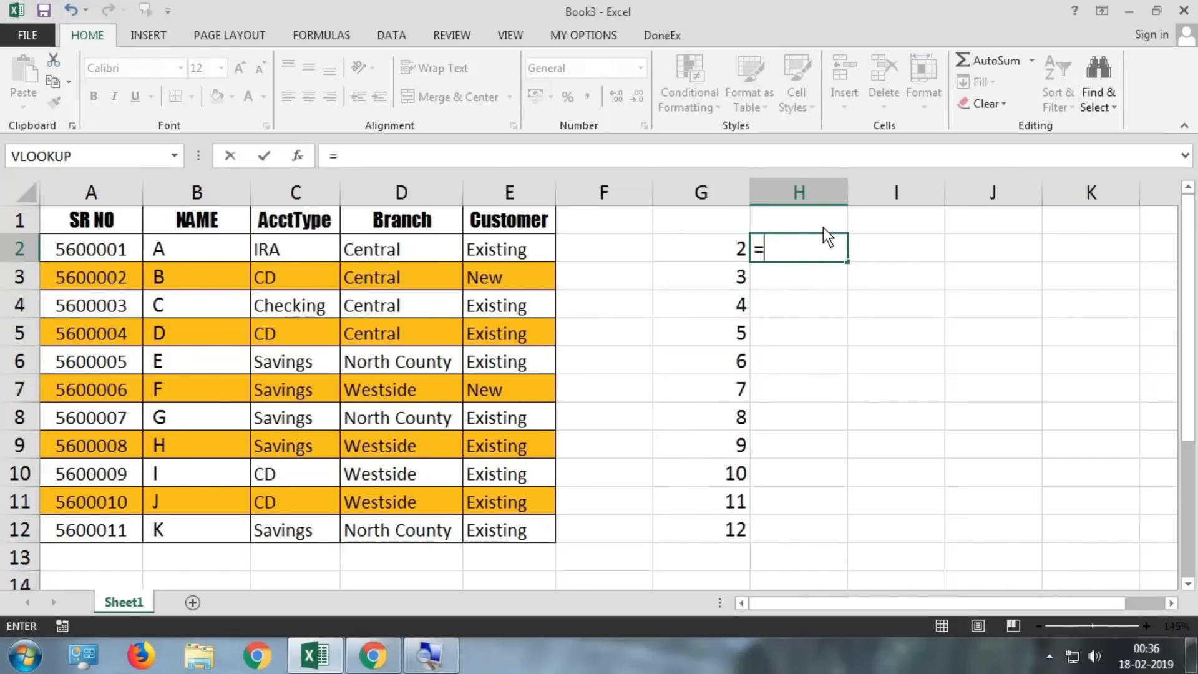
{"action": "type", "text": "MOD("}
{"action": "left_click", "coordinate": [697, 245]}
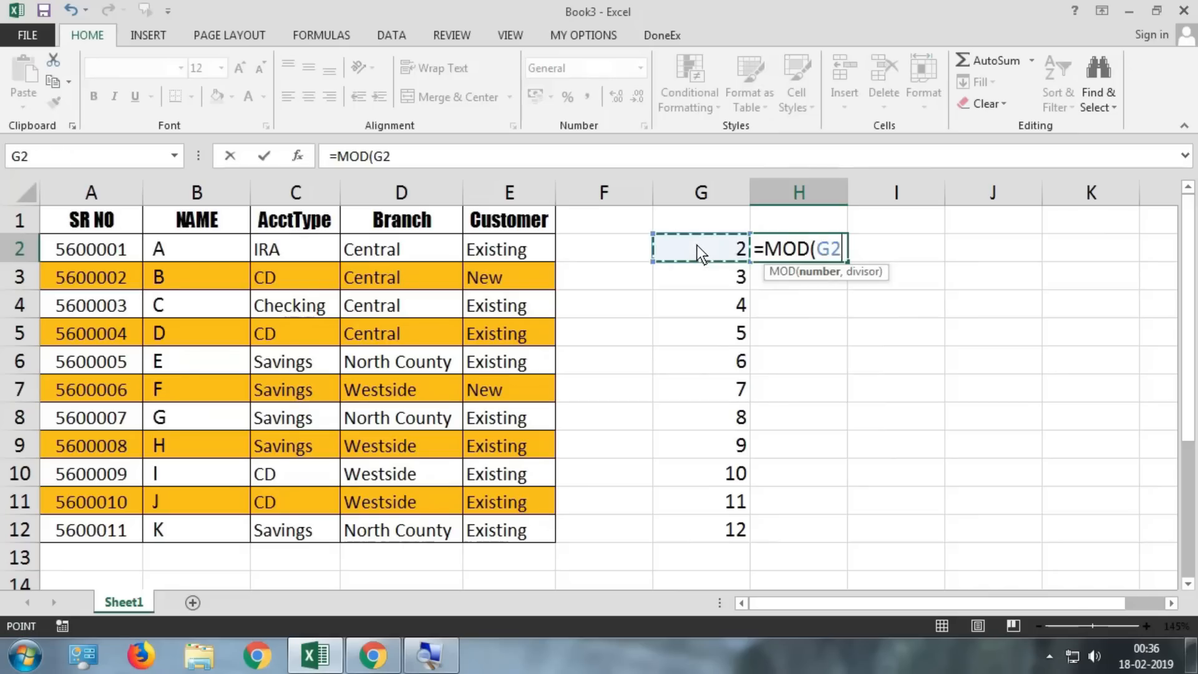
{"action": "type", "text": ","}
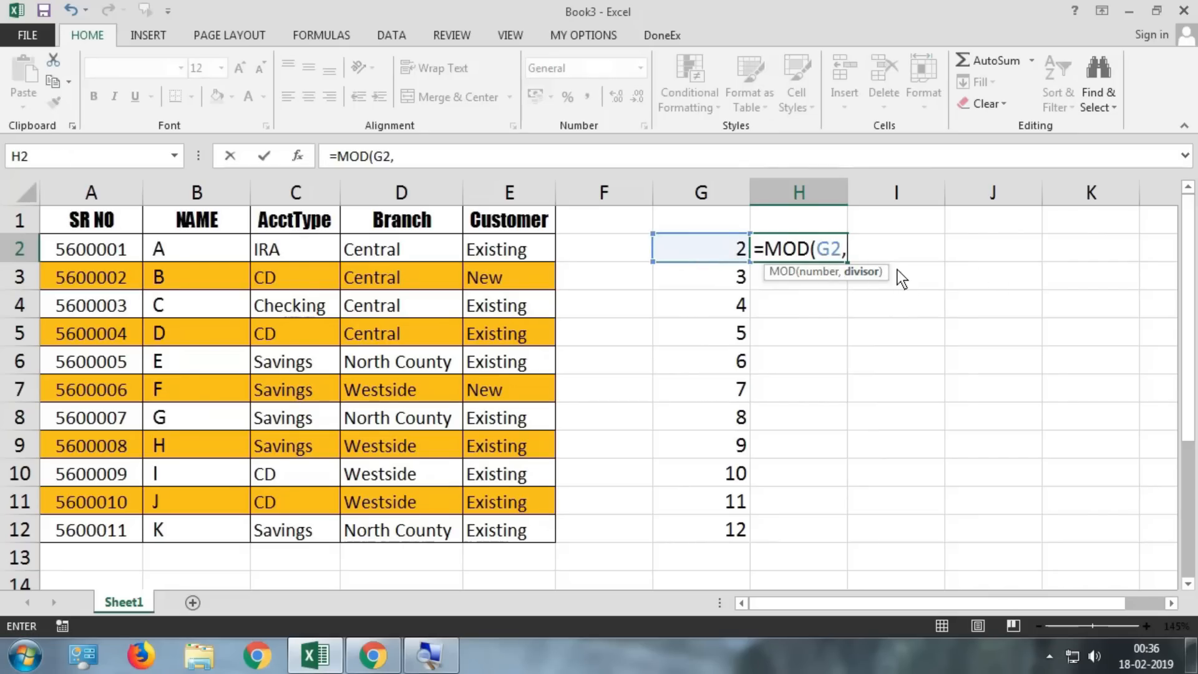
{"action": "type", "text": "2)"}
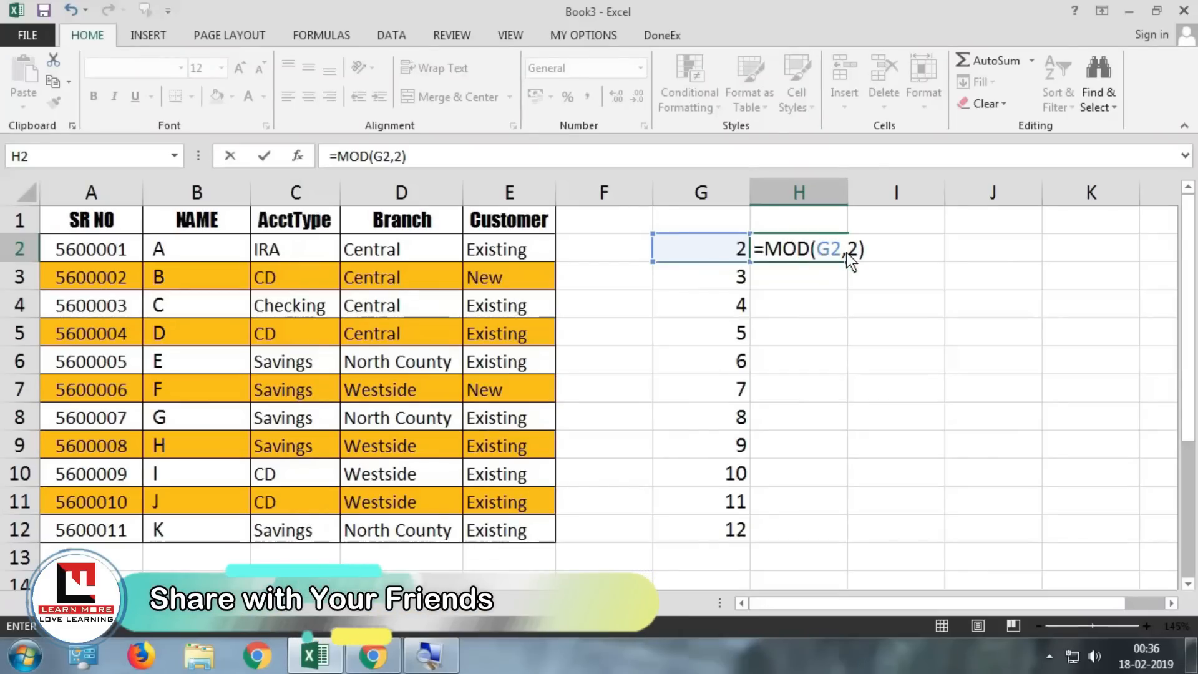
{"action": "key", "text": "Return"}
{"action": "left_click", "coordinate": [842, 257]}
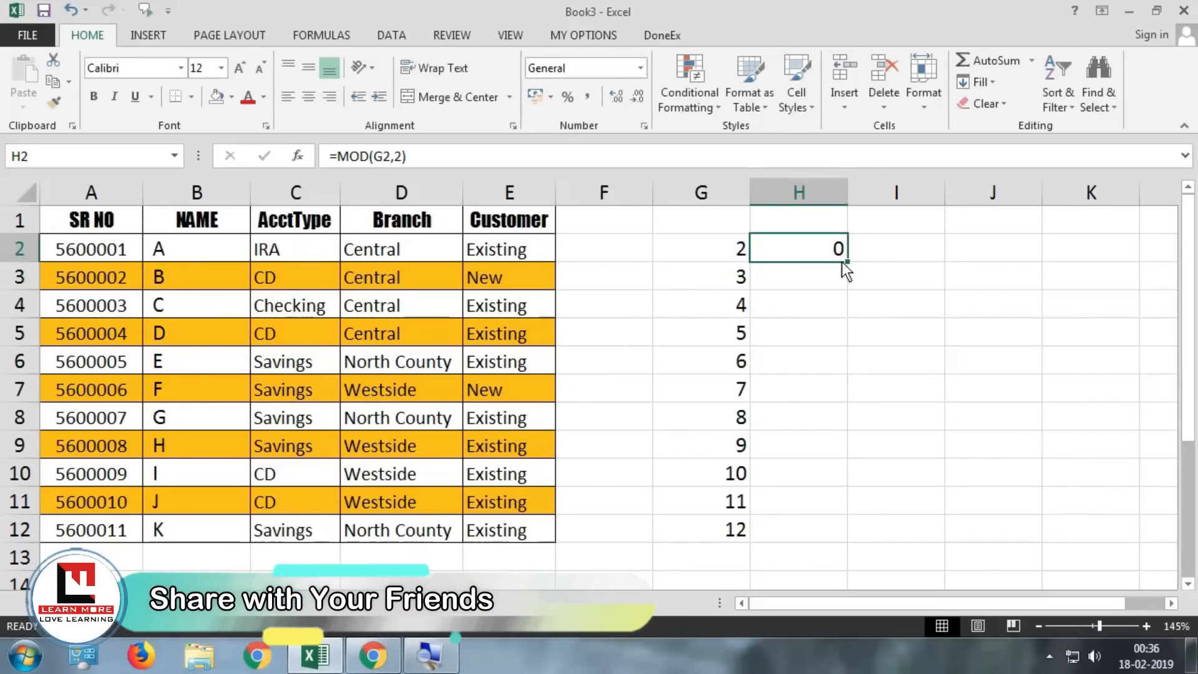
{"action": "left_click", "coordinate": [732, 282]}
{"action": "left_click", "coordinate": [838, 250]}
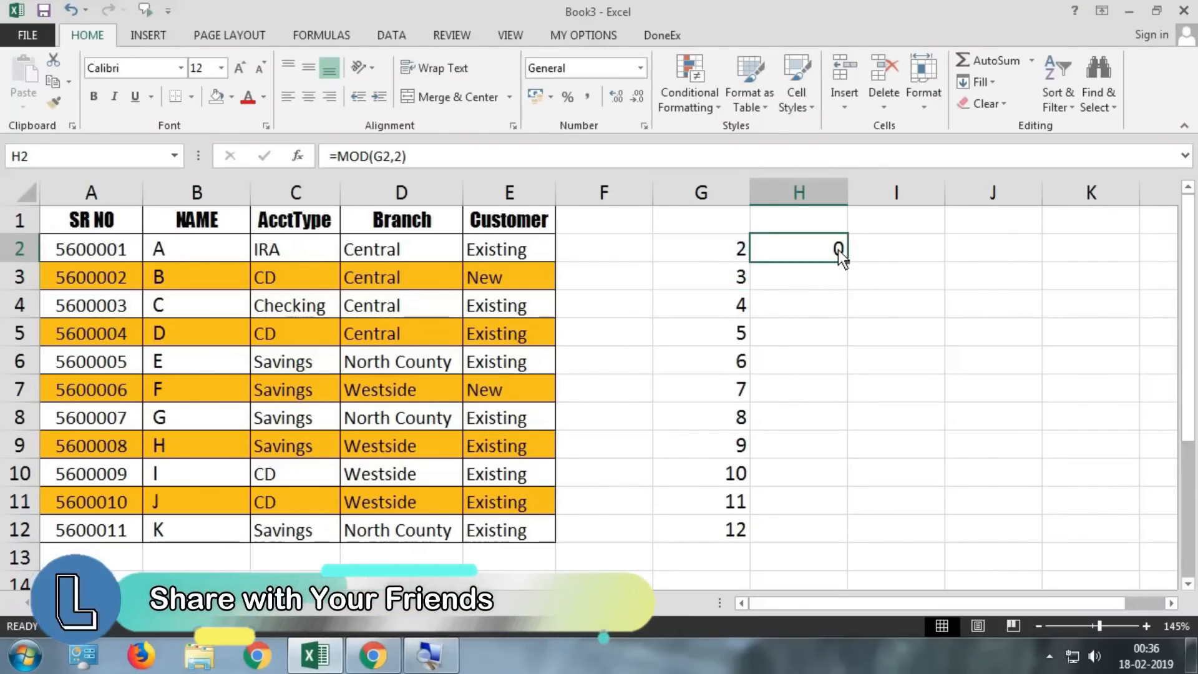
- Fill the MOD formula in H2 down to H12
{"action": "left_click_drag", "start_coordinate": [847, 263], "coordinate": [852, 540]}
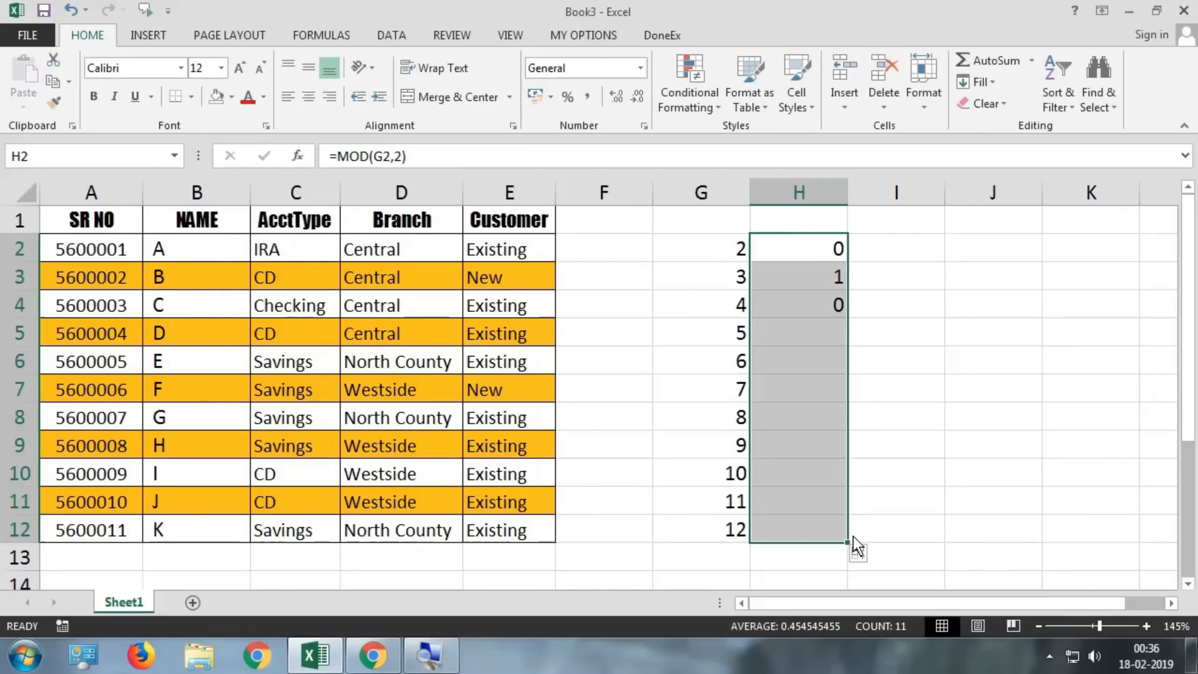
- Compare the row numbers in column G with their remainders in column H, row by row
{"action": "left_click", "coordinate": [802, 338]}
{"action": "left_click_drag", "start_coordinate": [739, 335], "coordinate": [814, 335]}
{"action": "left_click", "coordinate": [742, 360]}
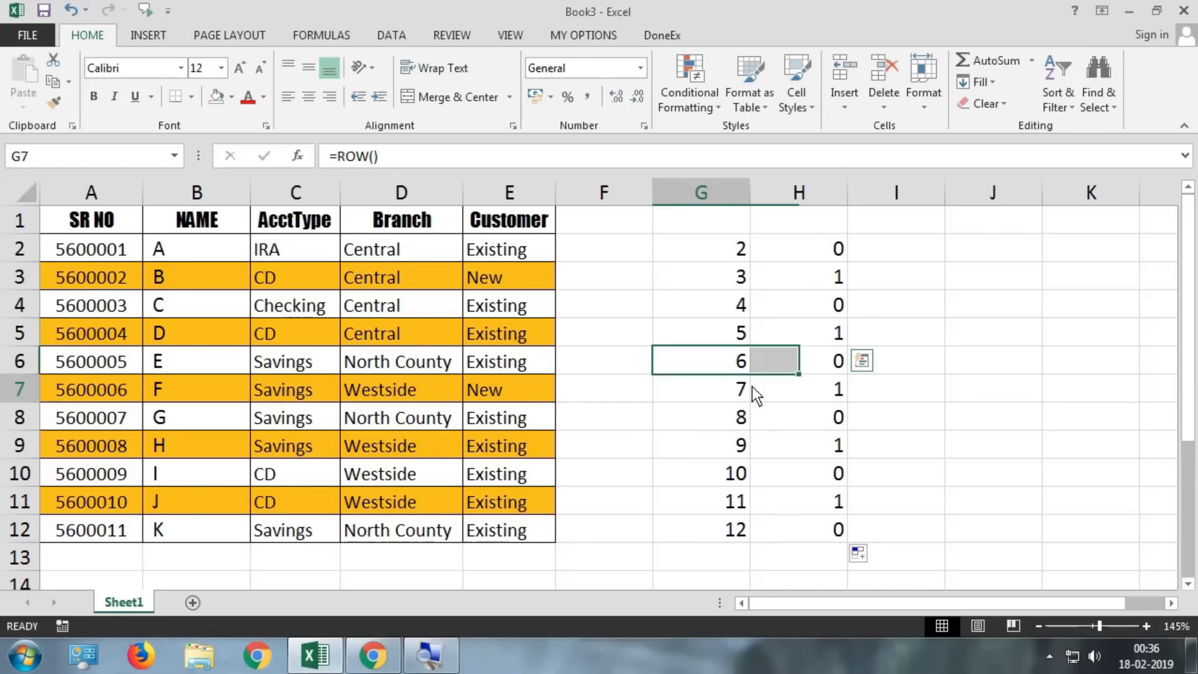
{"action": "left_click_drag", "start_coordinate": [754, 392], "coordinate": [846, 399]}
{"action": "left_click_drag", "start_coordinate": [731, 448], "coordinate": [818, 440]}
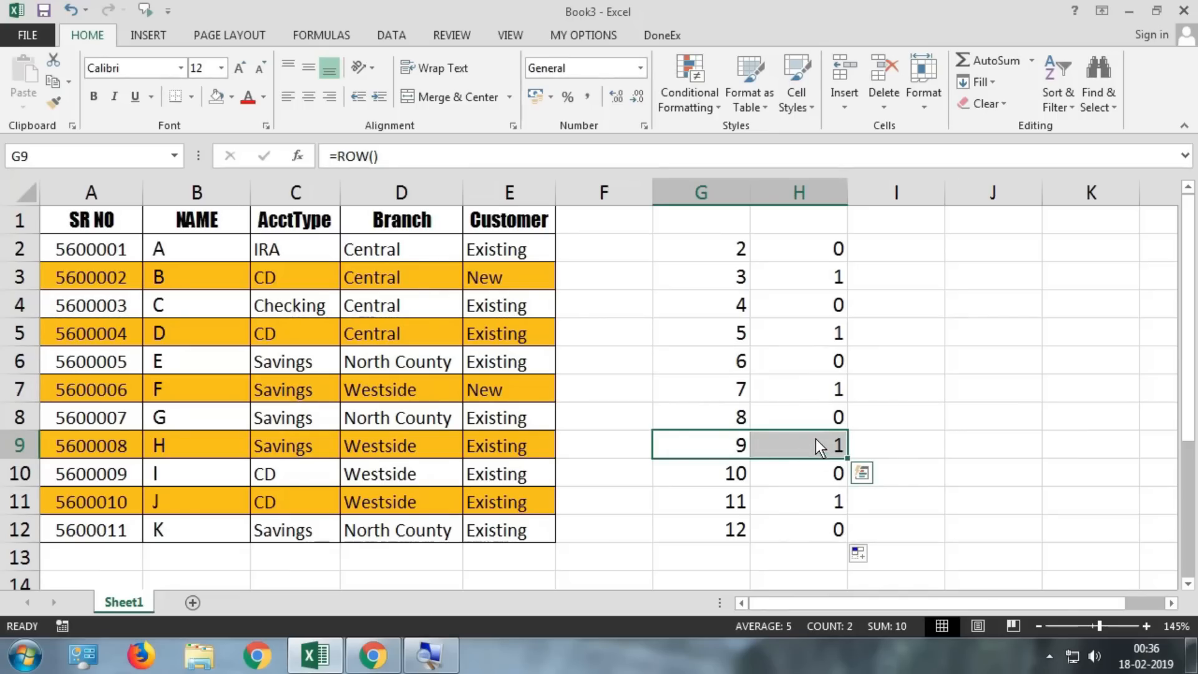
{"action": "left_click_drag", "start_coordinate": [741, 416], "coordinate": [841, 417]}
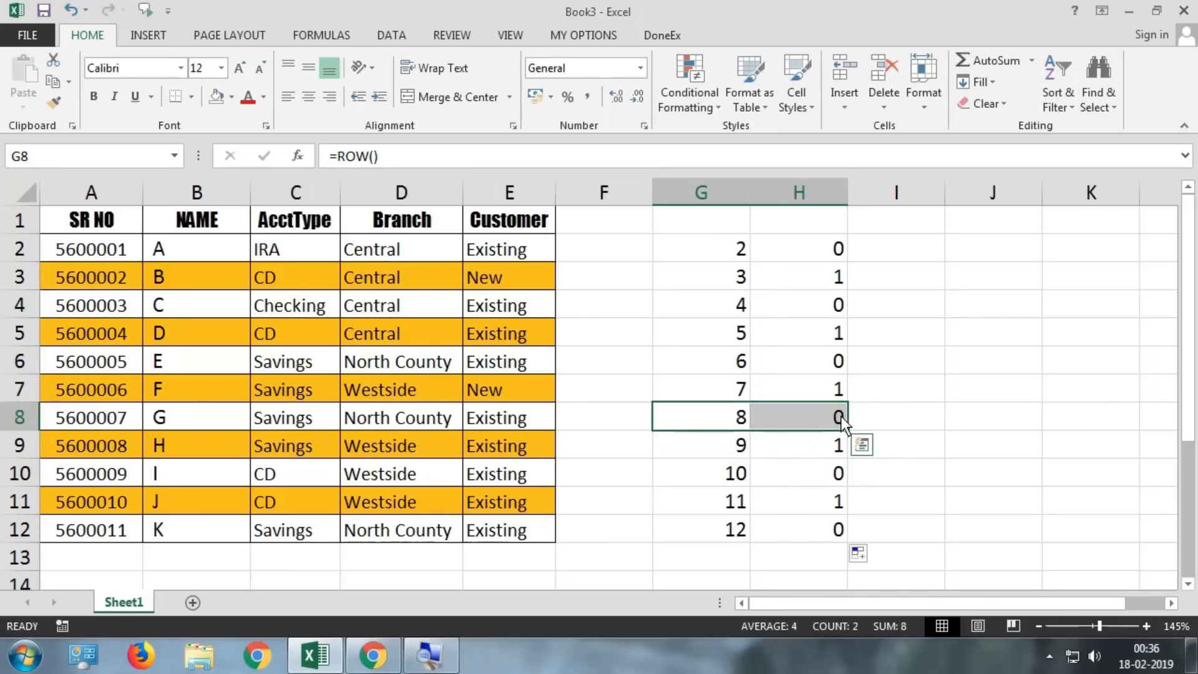
{"action": "left_click", "coordinate": [843, 417]}
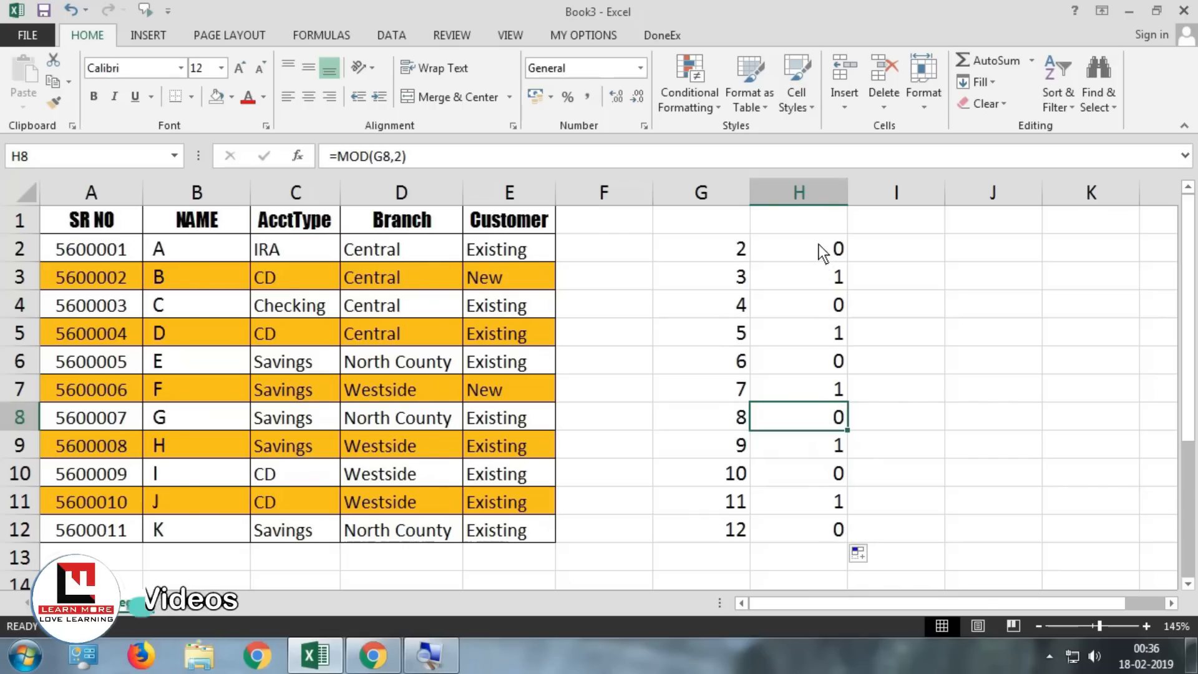
{"action": "left_click_drag", "start_coordinate": [819, 244], "coordinate": [815, 518]}
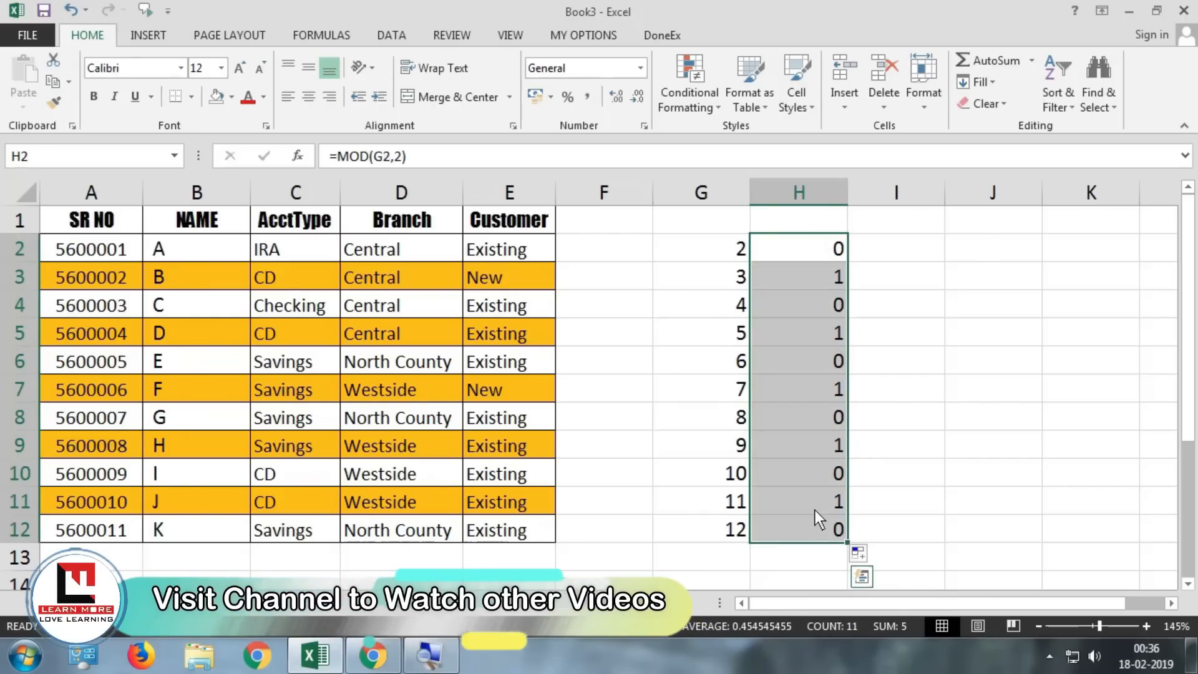
{"action": "left_click", "coordinate": [819, 252]}
{"action": "left_click", "coordinate": [818, 278]}
{"action": "left_click", "coordinate": [818, 301]}
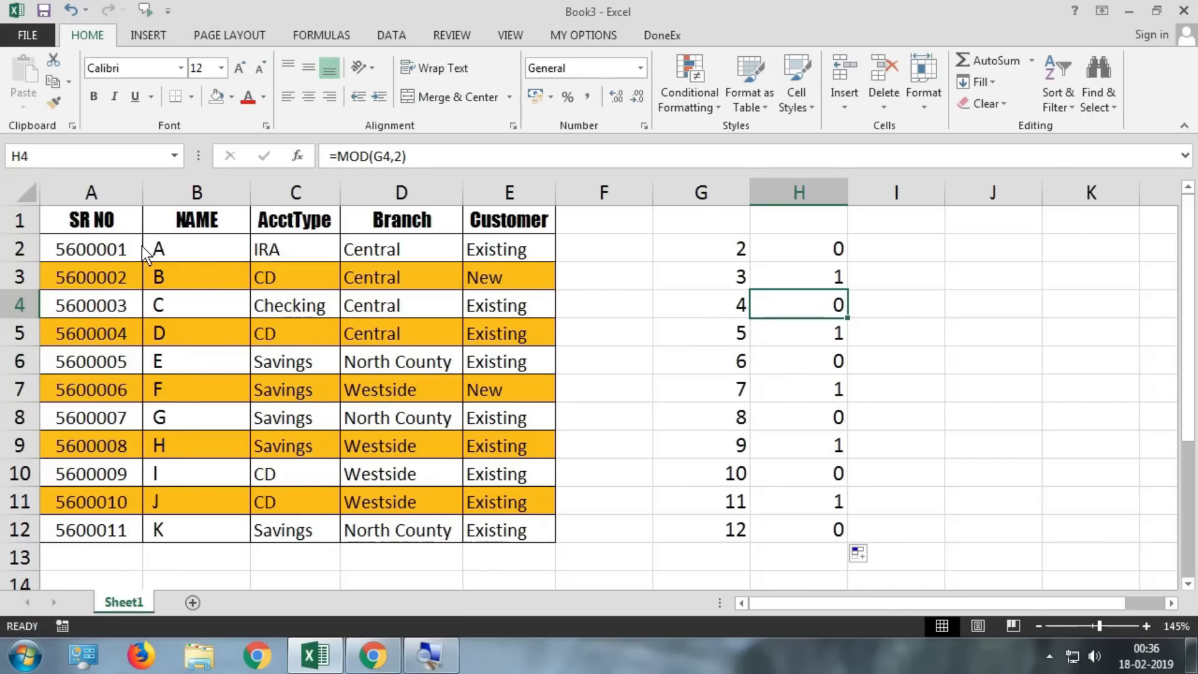
- Change the conditional formatting rule on A2:E12 to =MOD(ROW(),2)=0, apply it, and compare the shading with the helper values in G and H
{"action": "left_click_drag", "start_coordinate": [140, 250], "coordinate": [526, 538]}
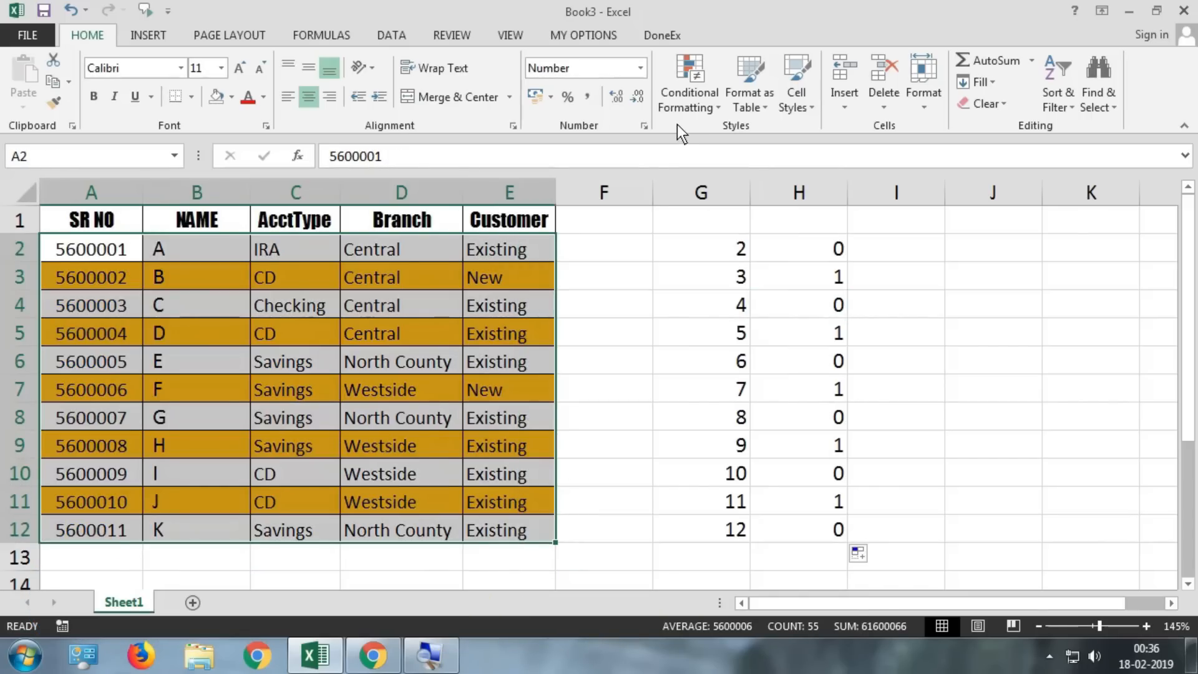
{"action": "left_click", "coordinate": [690, 94]}
{"action": "left_click", "coordinate": [691, 380]}
{"action": "left_click", "coordinate": [456, 318]}
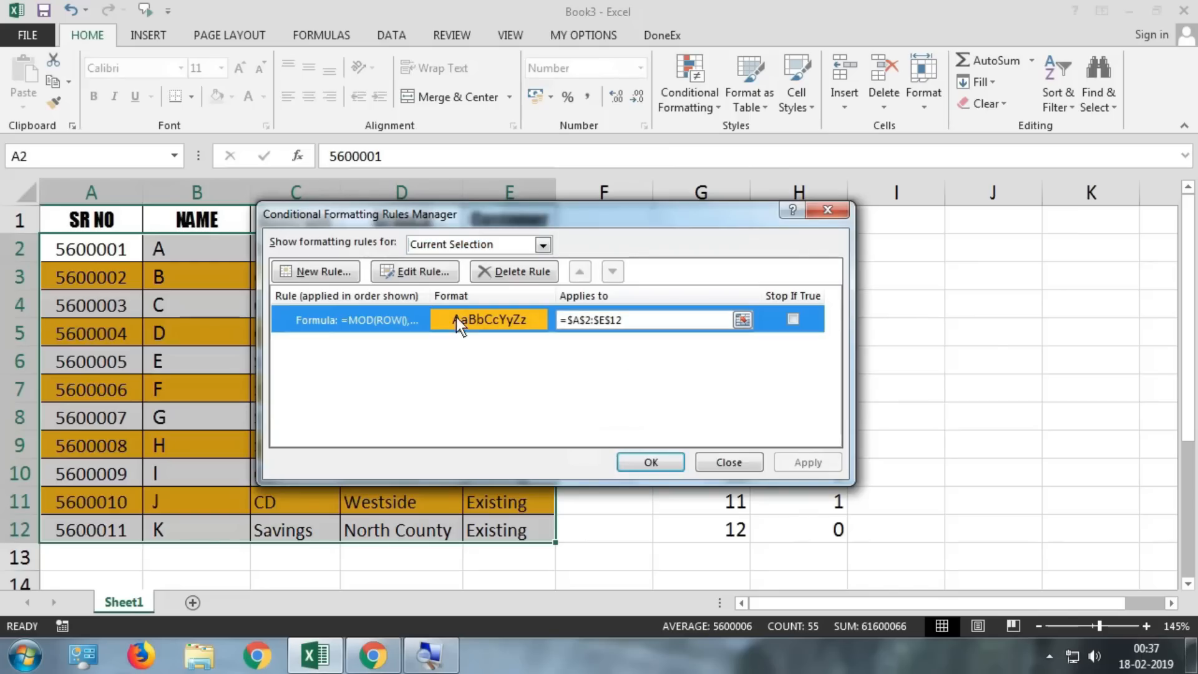
{"action": "left_click", "coordinate": [429, 273]}
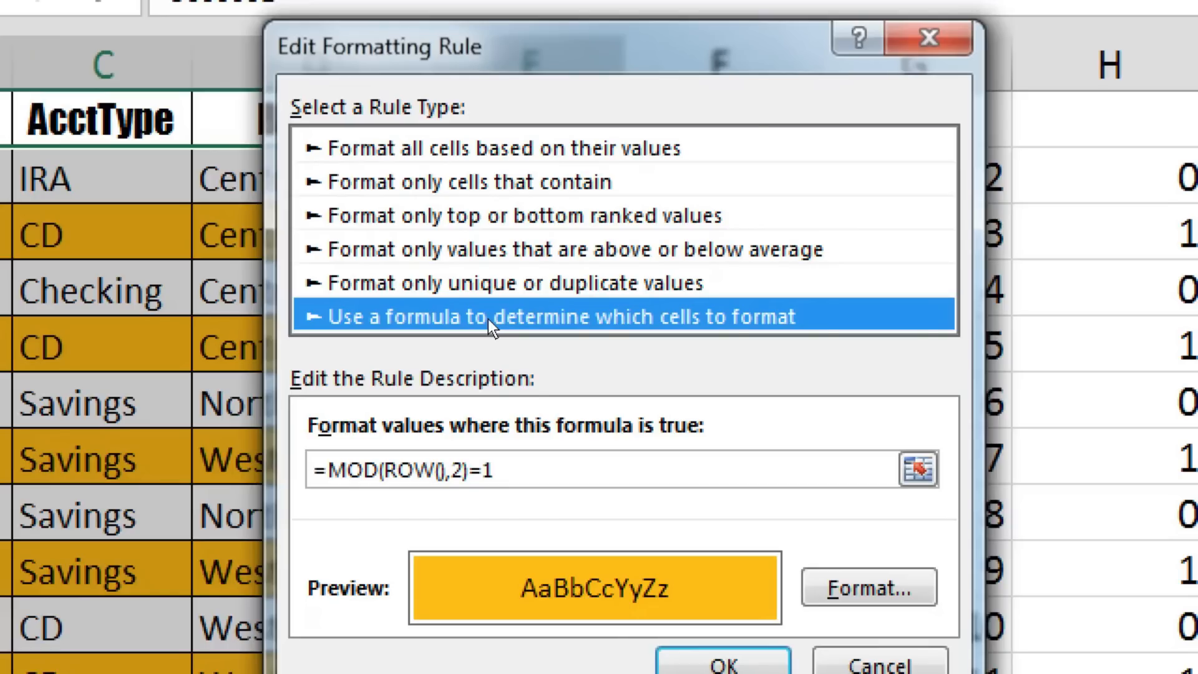
{"action": "left_click", "coordinate": [523, 465]}
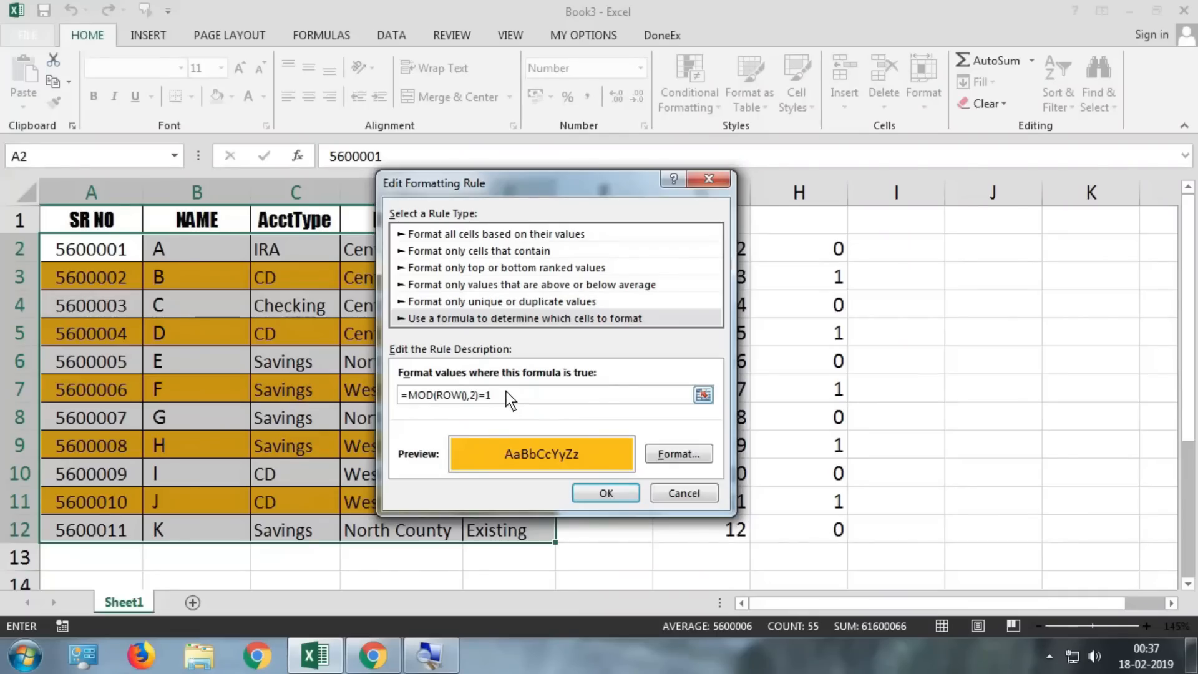
{"action": "key", "text": "BackSpace"}
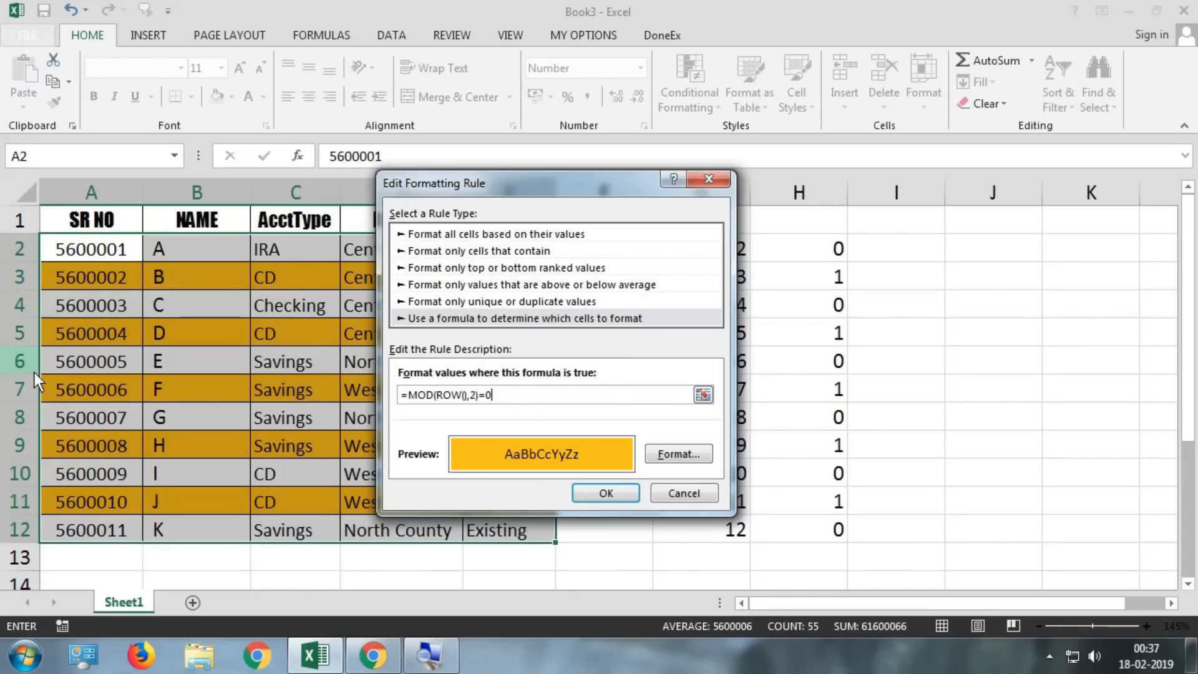
{"action": "left_click", "coordinate": [589, 489]}
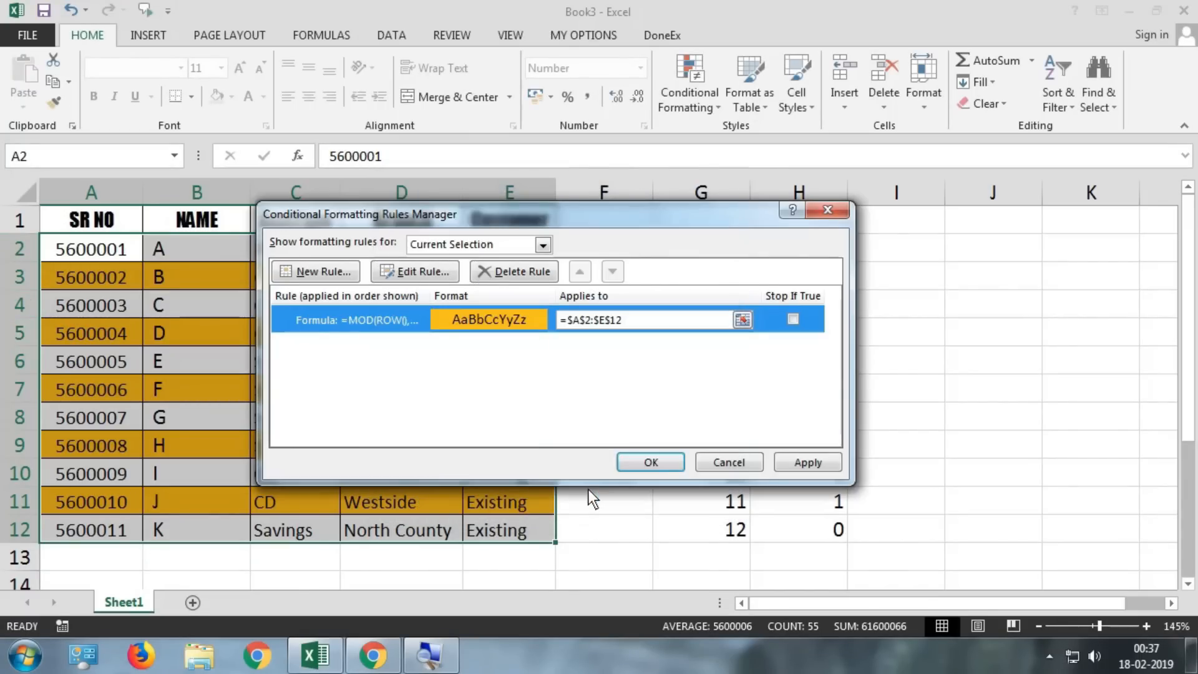
{"action": "left_click", "coordinate": [784, 462]}
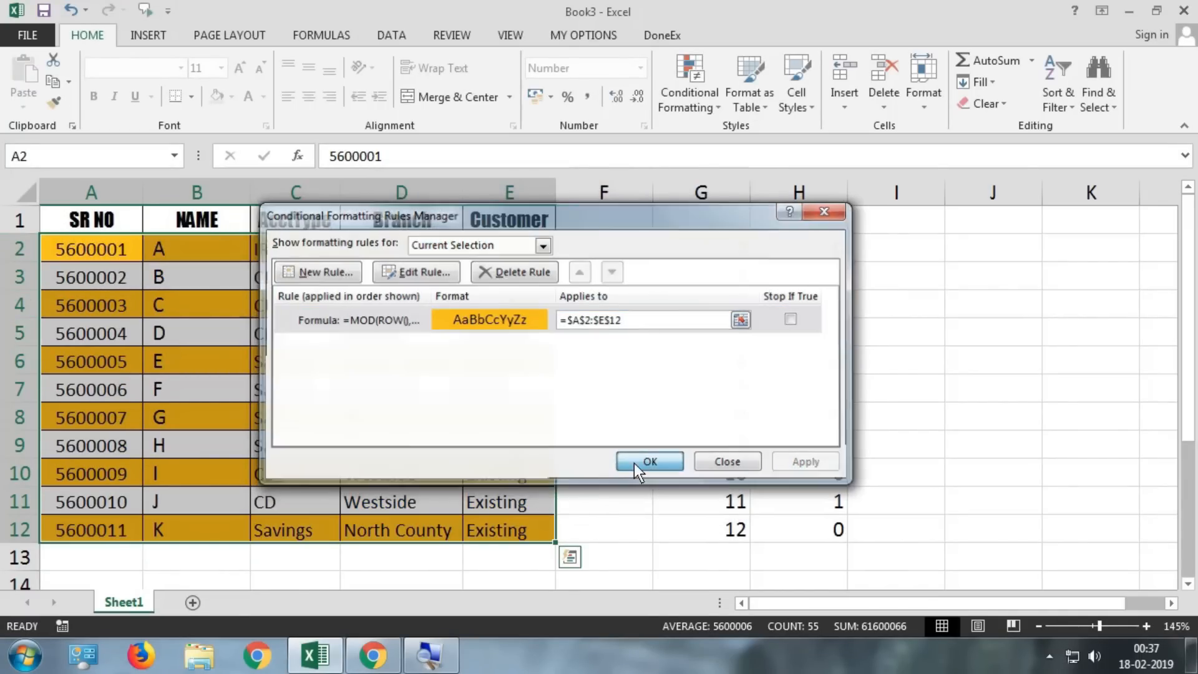
{"action": "left_click", "coordinate": [634, 462]}
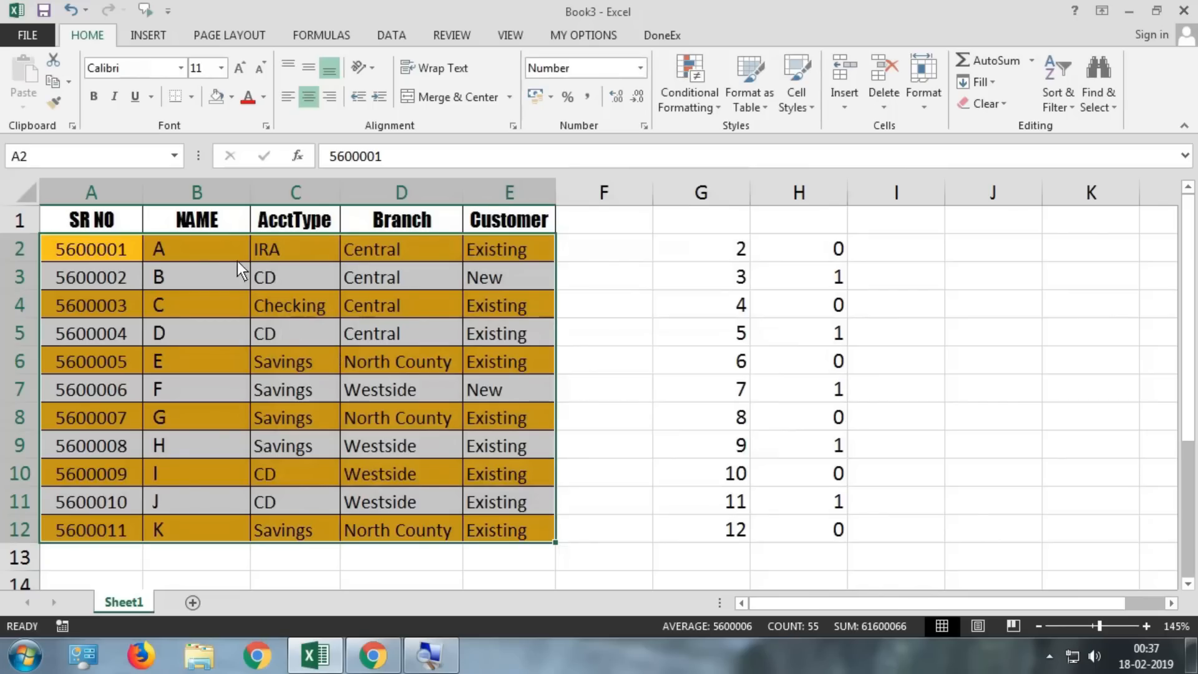
{"action": "left_click_drag", "start_coordinate": [735, 257], "coordinate": [836, 252]}
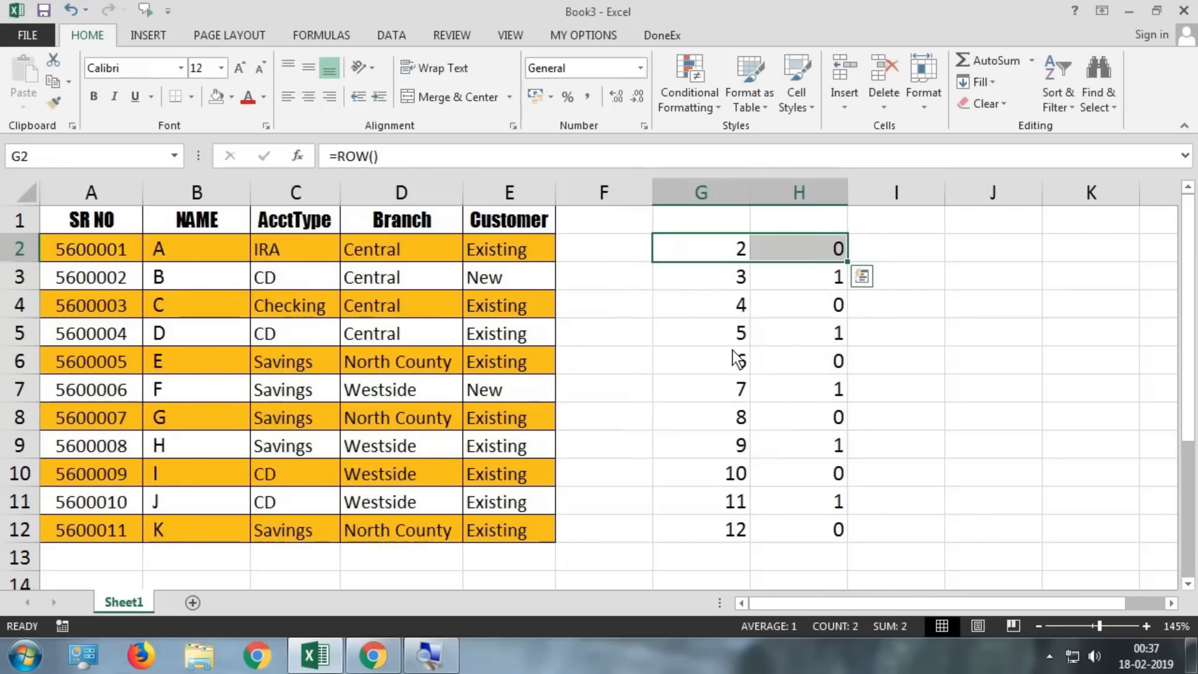
{"action": "left_click", "coordinate": [748, 359]}
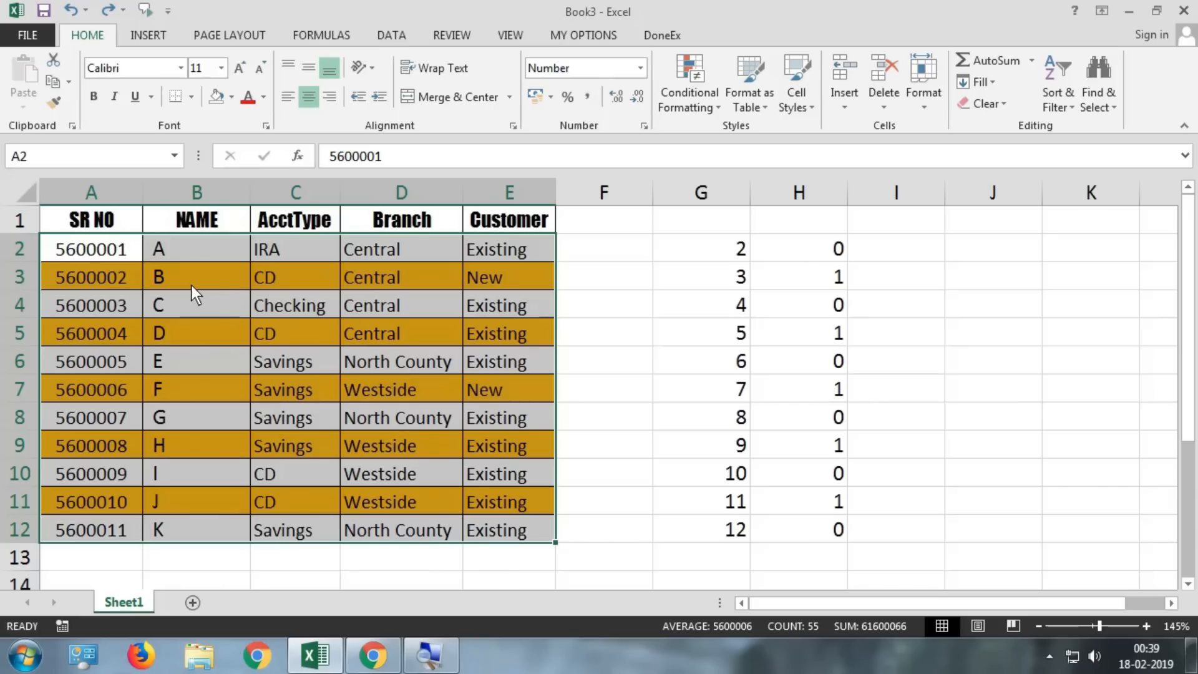
- Change the table's conditional formatting rule to =MOD(ROW(),3)=1 and apply it so every third row is shaded
{"action": "left_click", "coordinate": [695, 103]}
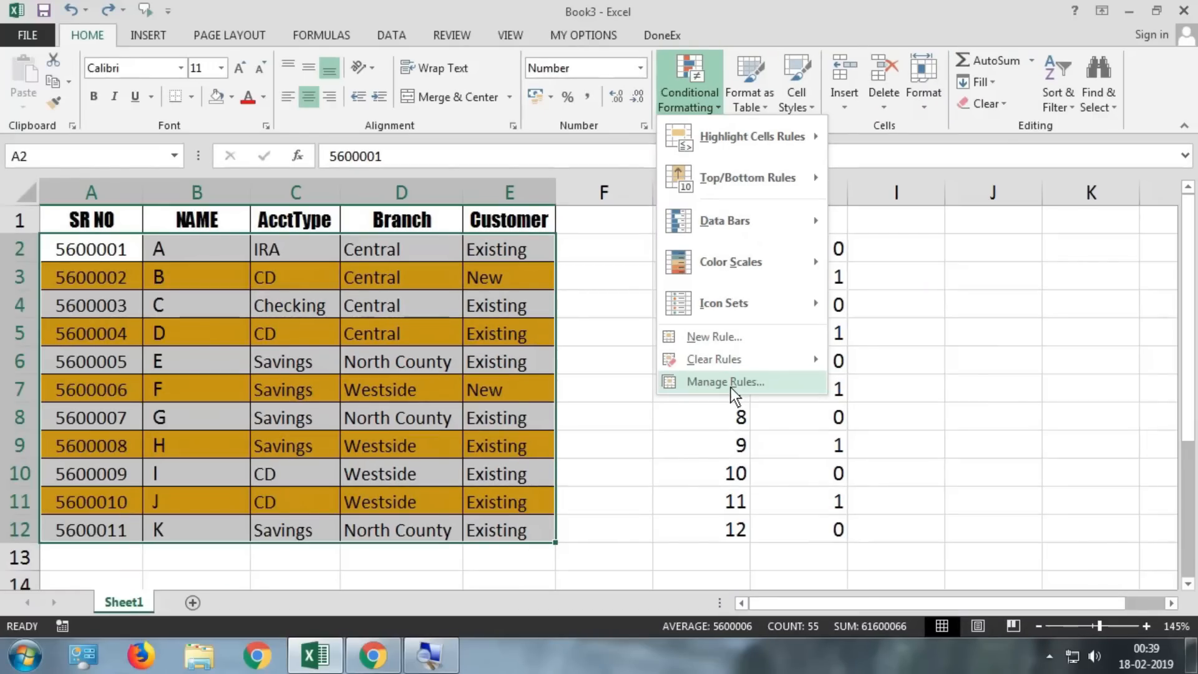
{"action": "left_click", "coordinate": [732, 388]}
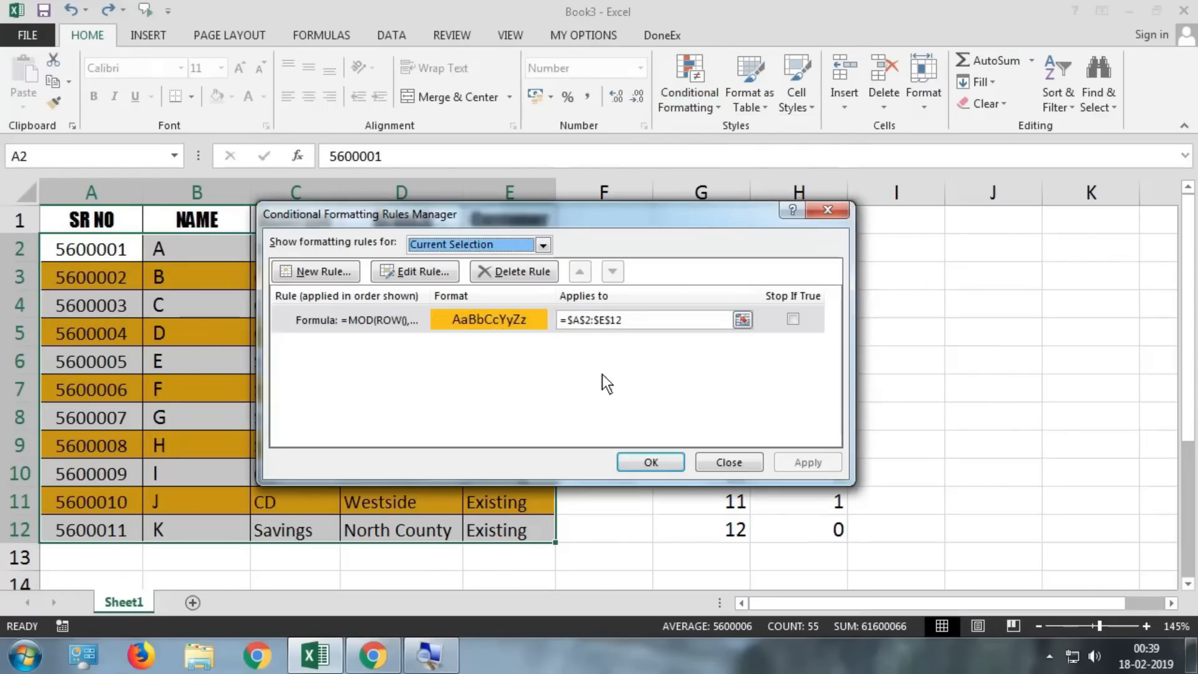
{"action": "left_click", "coordinate": [516, 322]}
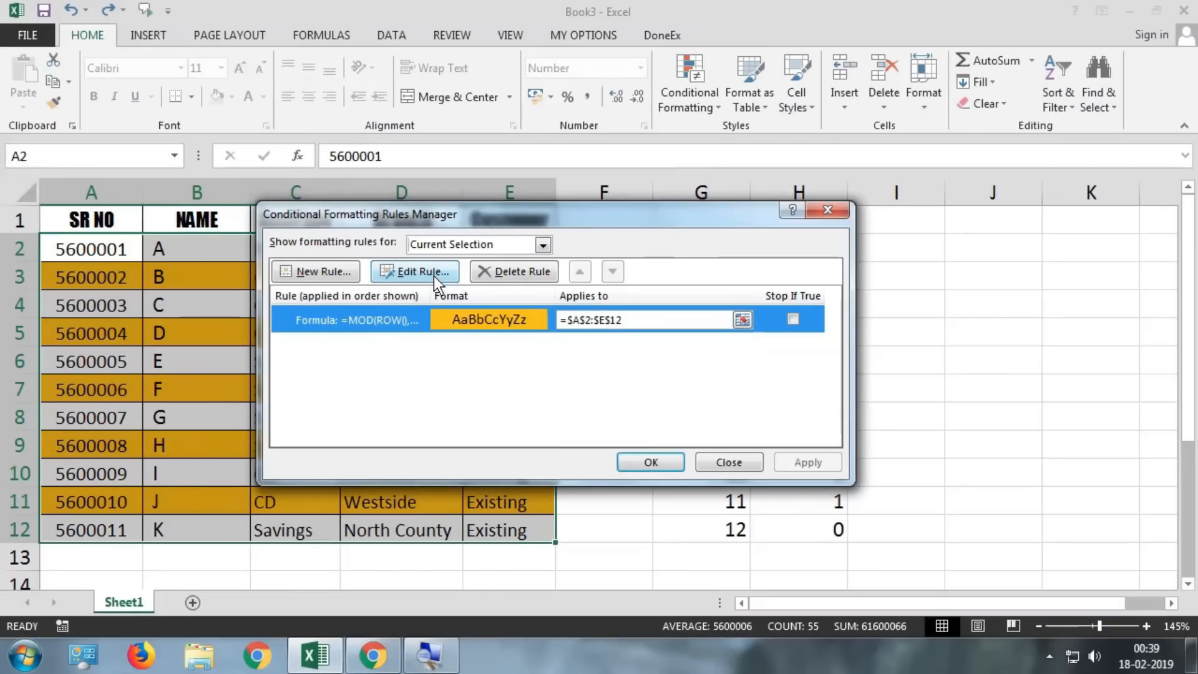
{"action": "left_click", "coordinate": [433, 276]}
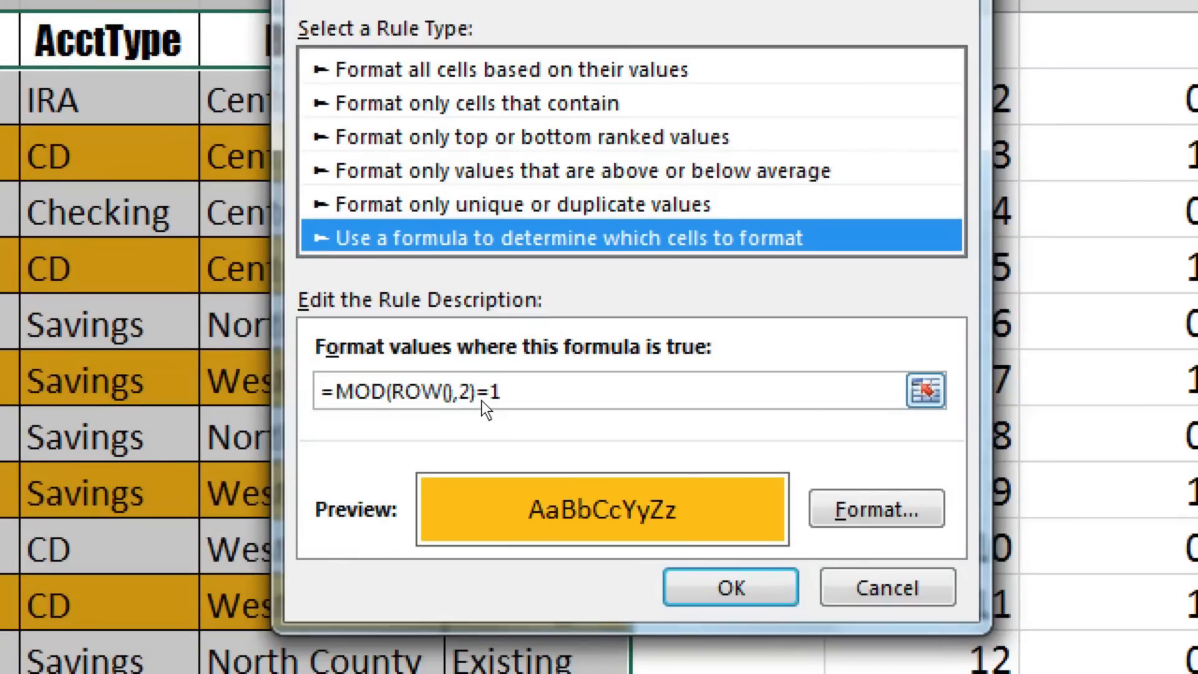
{"action": "left_click", "coordinate": [482, 399]}
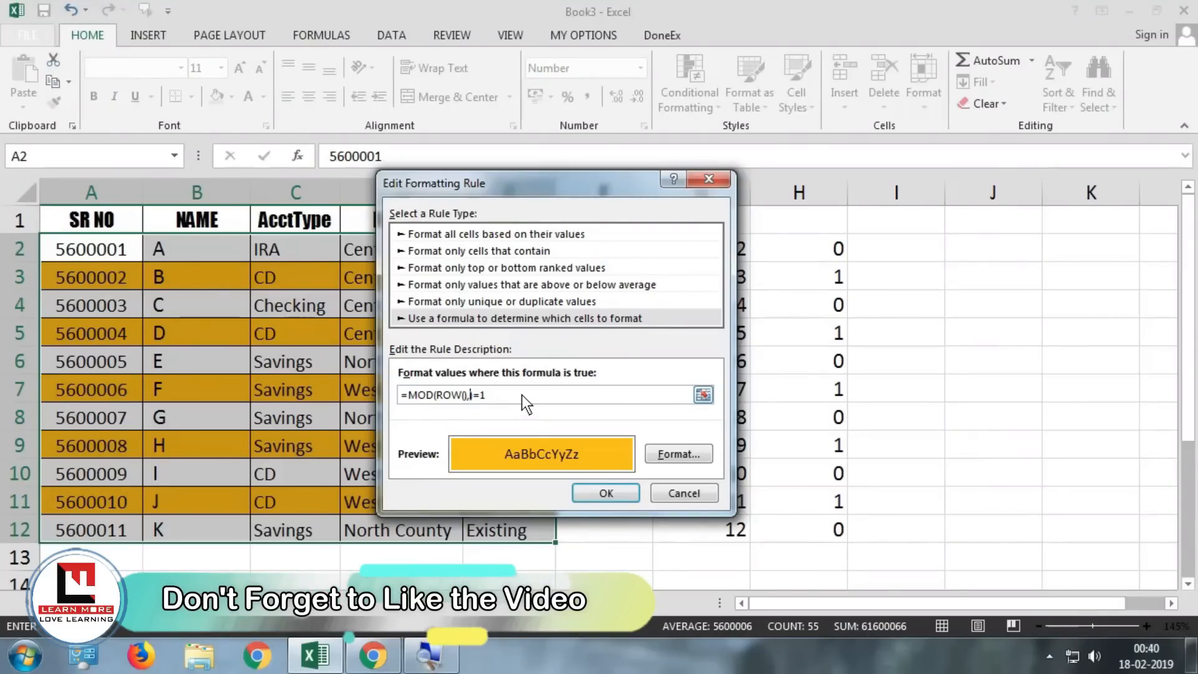
{"action": "key", "text": "BackSpace"}
{"action": "type", "text": "3"}
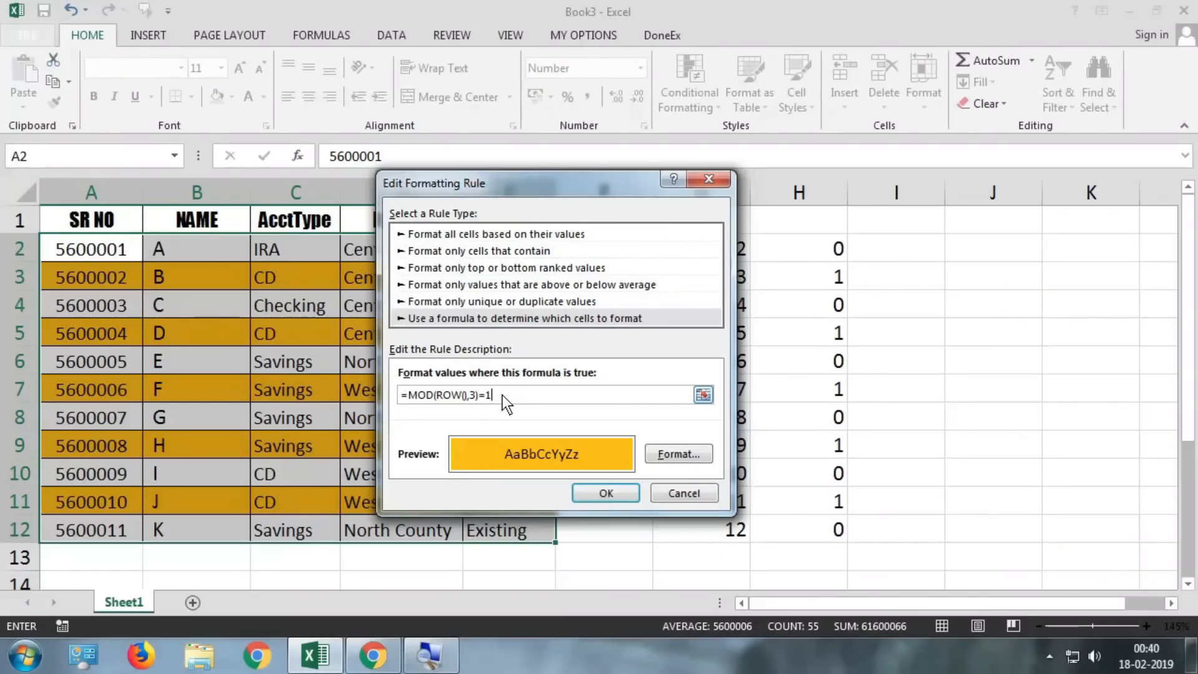
{"action": "left_click", "coordinate": [608, 498]}
{"action": "left_click", "coordinate": [792, 463]}
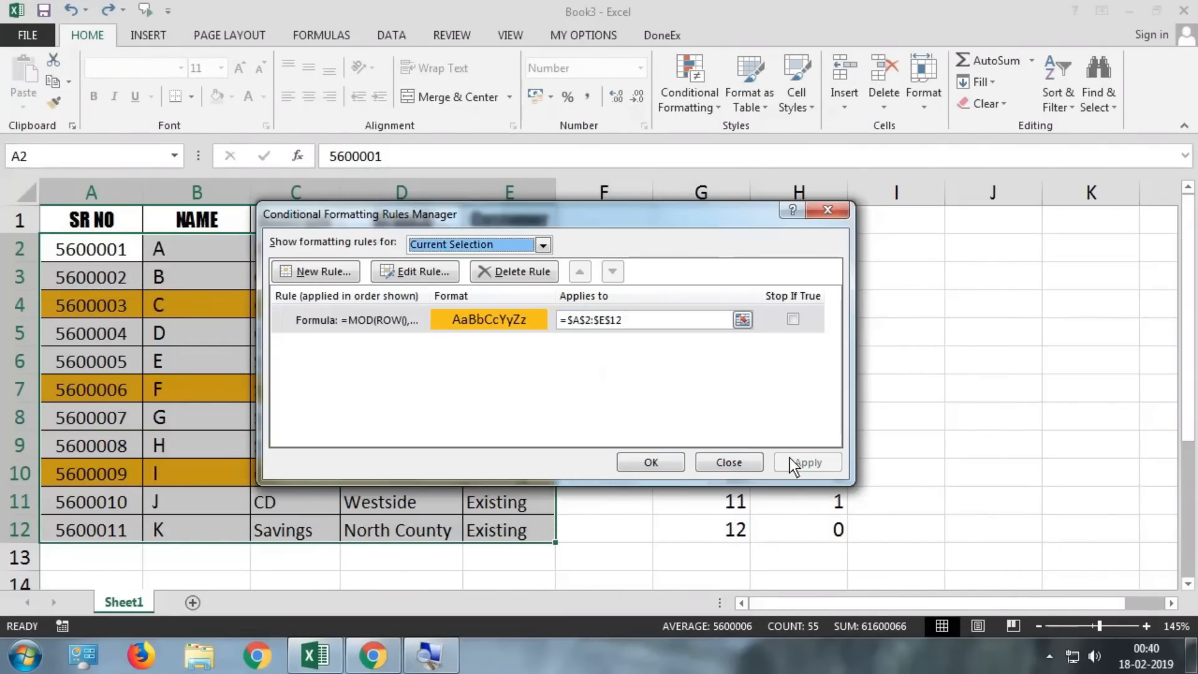
{"action": "left_click", "coordinate": [666, 466]}
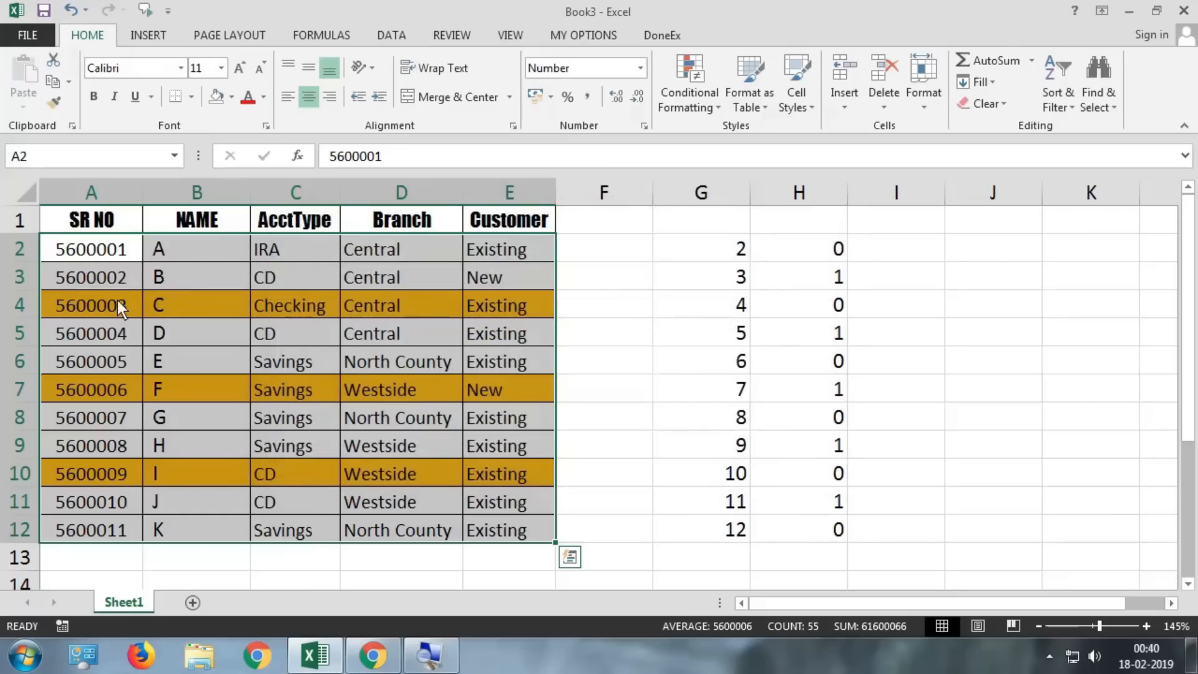
- Check the spacing of the shading by selecting rows 2–3, 4, 5–6, 7 and 10 in turn
{"action": "left_click_drag", "start_coordinate": [115, 253], "coordinate": [509, 277]}
{"action": "left_click_drag", "start_coordinate": [26, 254], "coordinate": [27, 283]}
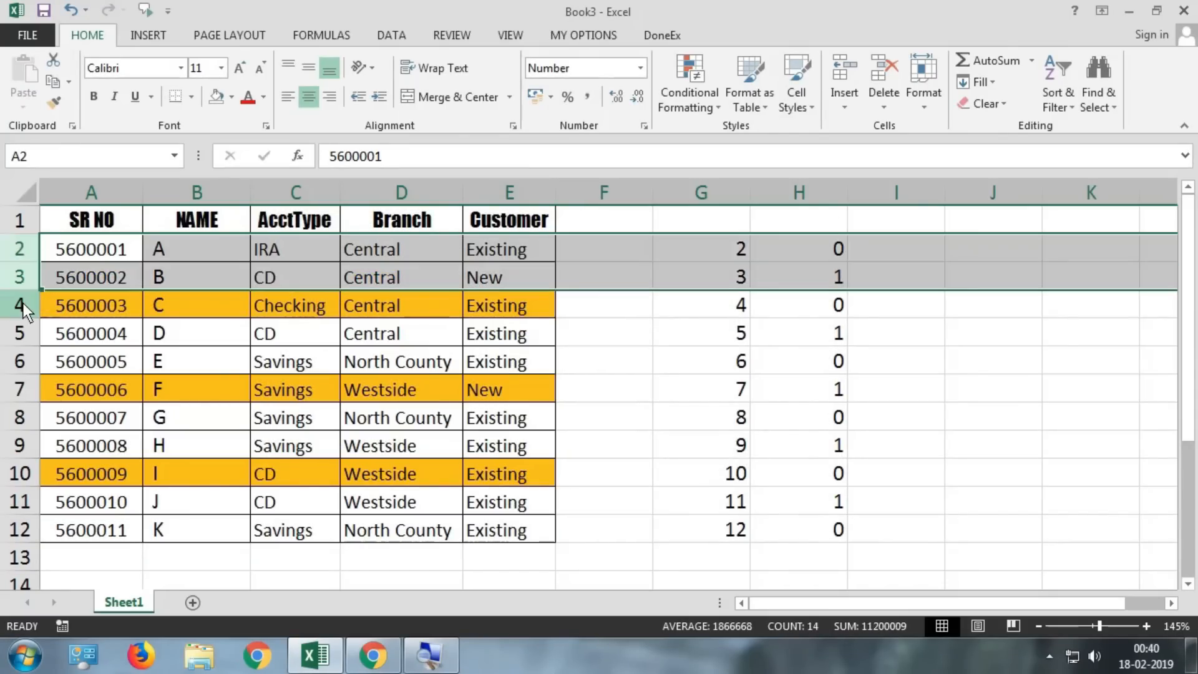
{"action": "left_click", "coordinate": [23, 309]}
{"action": "left_click_drag", "start_coordinate": [24, 334], "coordinate": [26, 362]}
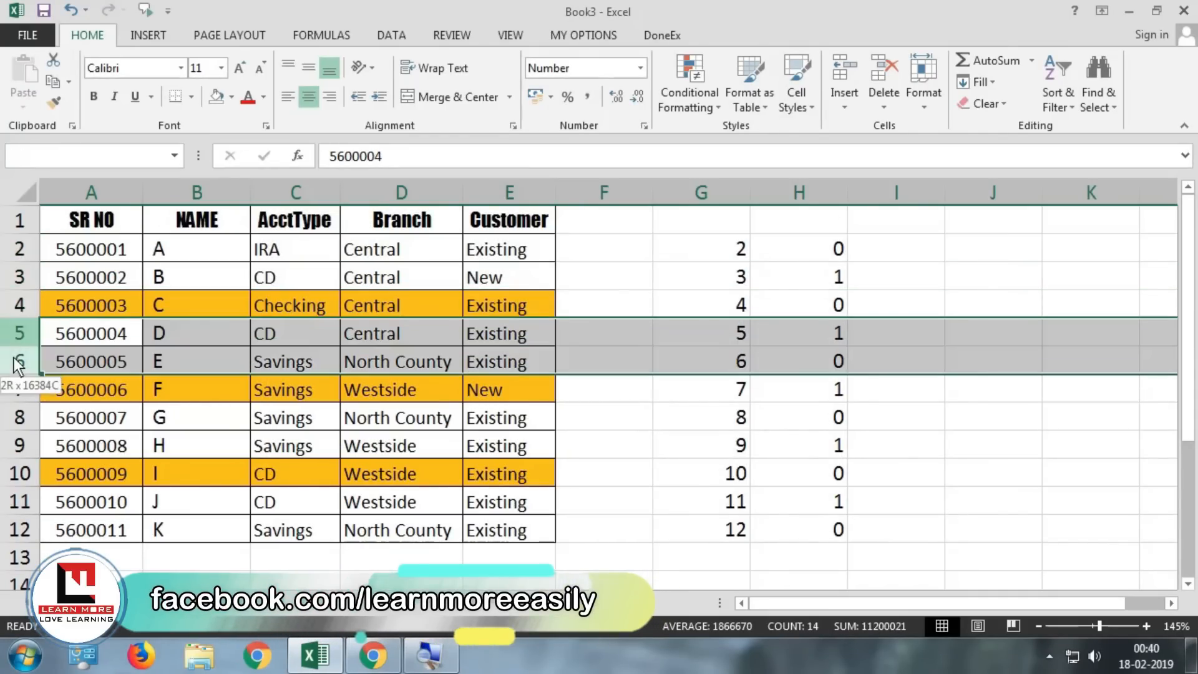
{"action": "left_click", "coordinate": [27, 391]}
{"action": "left_click", "coordinate": [38, 473]}
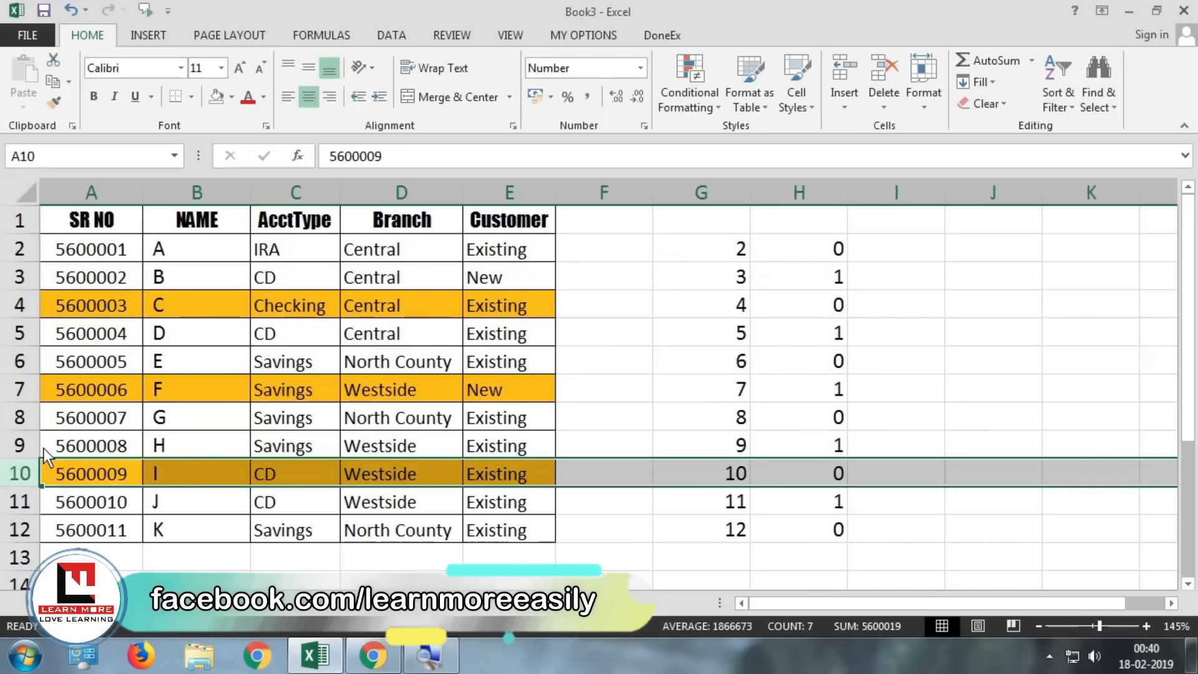
- Edit the conditional formatting rule on A2:E12 so its MOD formula uses COLUMN() instead of ROW()
{"action": "left_click_drag", "start_coordinate": [98, 257], "coordinate": [514, 522]}
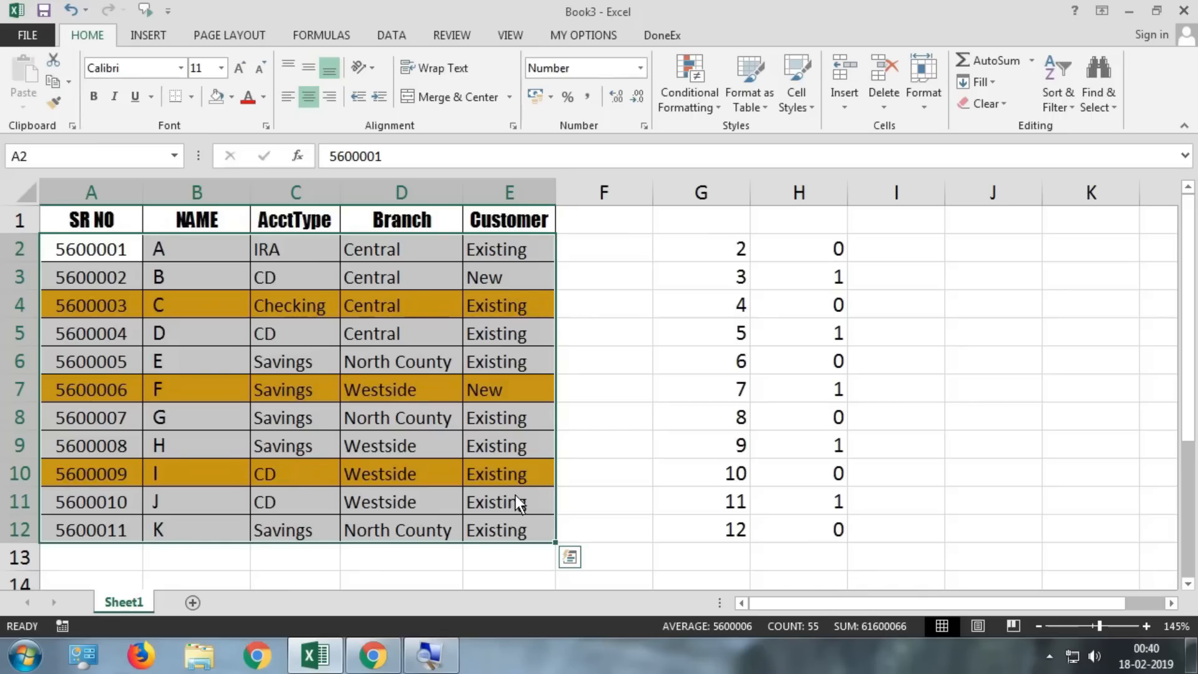
{"action": "left_click", "coordinate": [710, 106]}
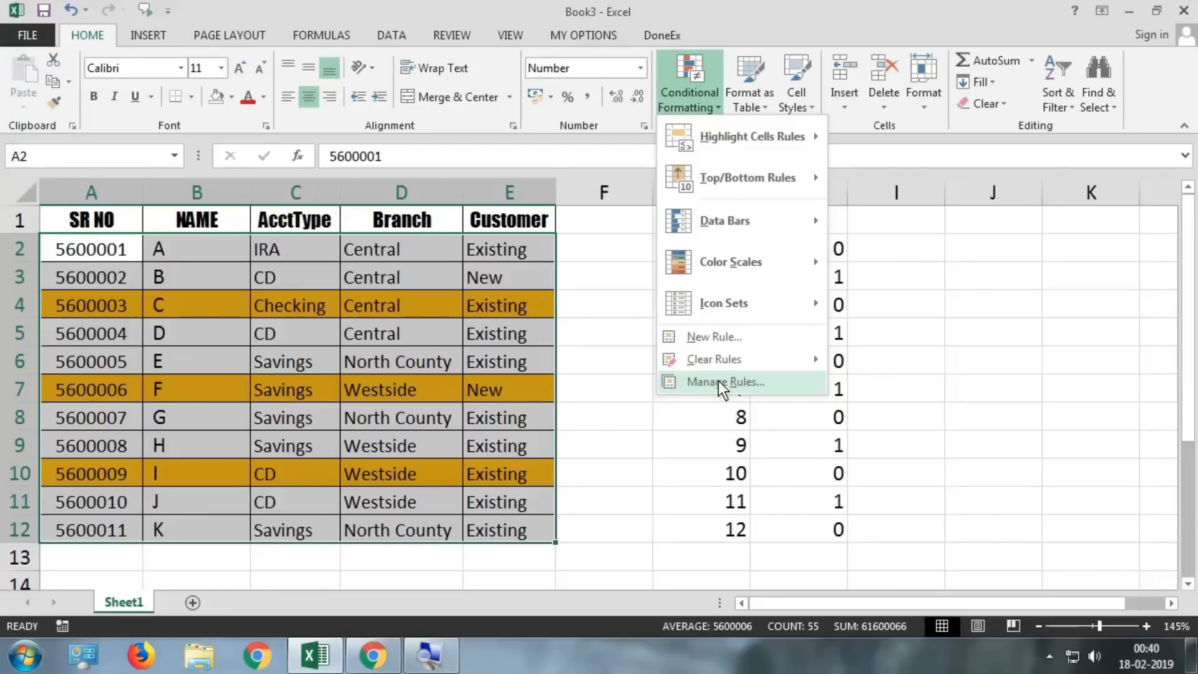
{"action": "left_click", "coordinate": [717, 381]}
{"action": "left_click", "coordinate": [491, 325]}
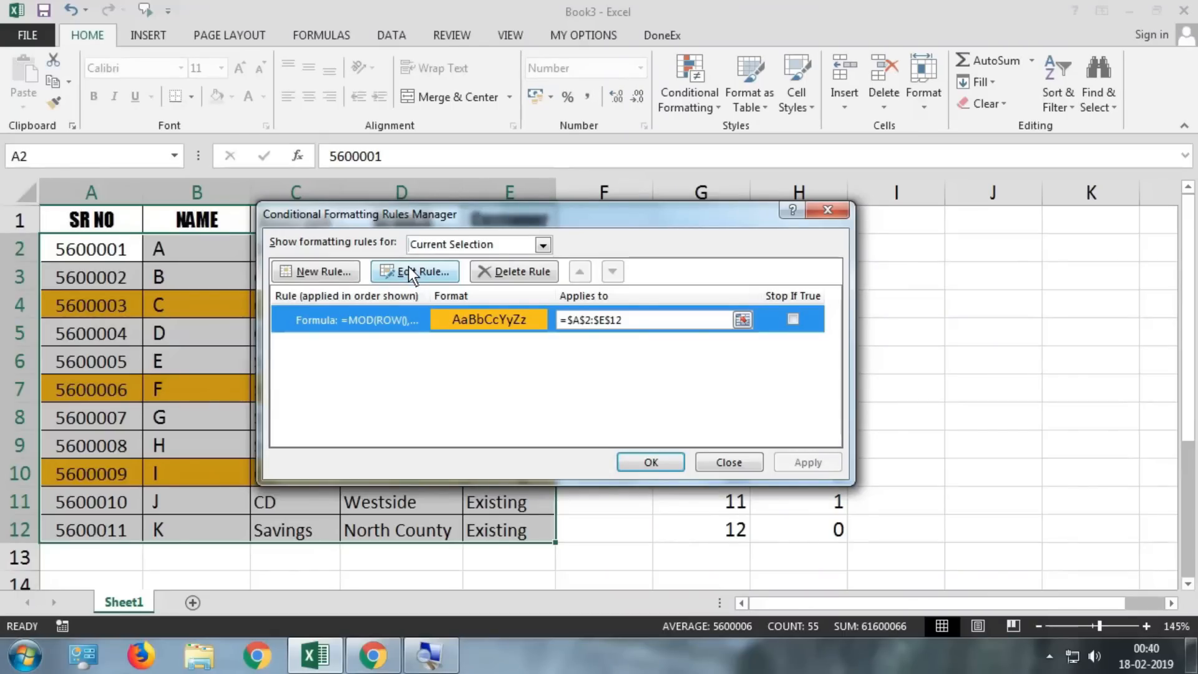
{"action": "left_click", "coordinate": [409, 271]}
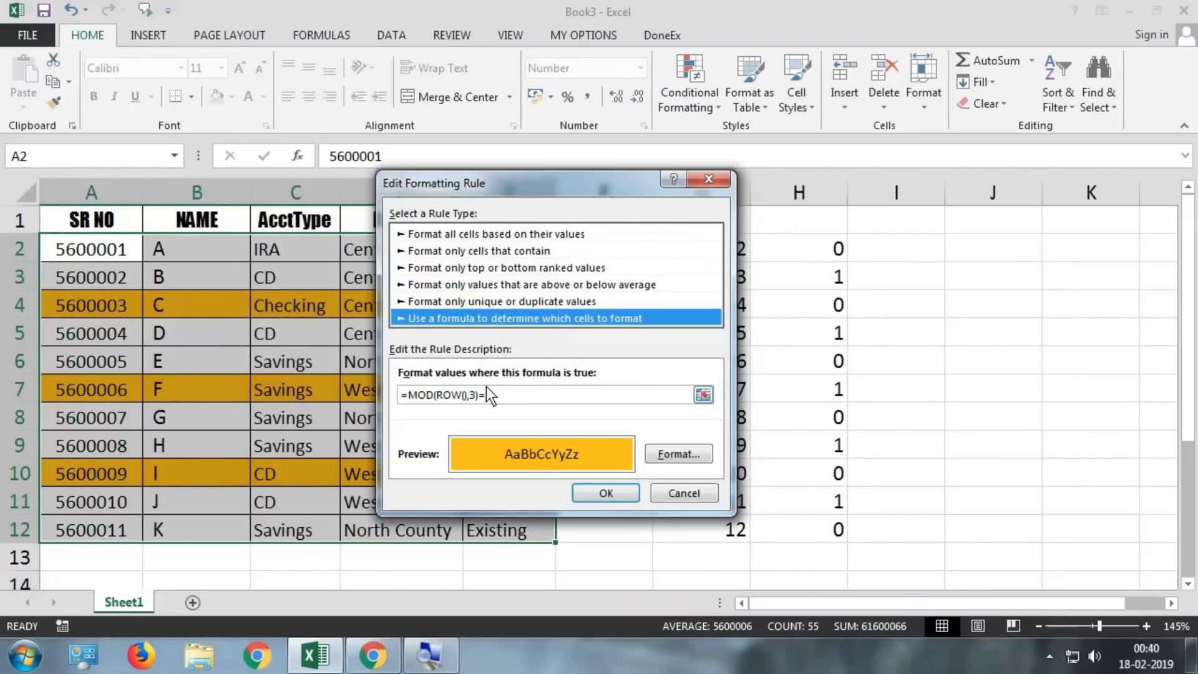
{"action": "left_click", "coordinate": [466, 395]}
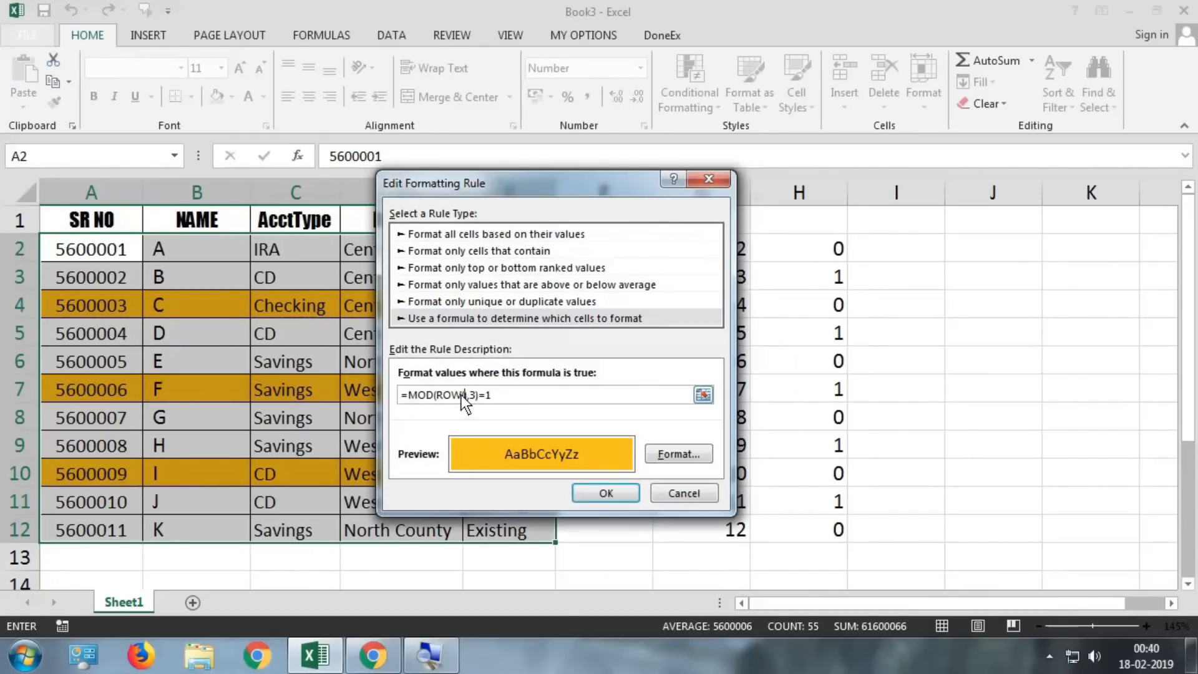
{"action": "key", "text": "BackSpace"}
{"action": "key", "text": "BackSpace"}
{"action": "key", "text": "BackSpace"}
{"action": "key", "text": "BackSpace"}
{"action": "type", "text": "COLUMN("}
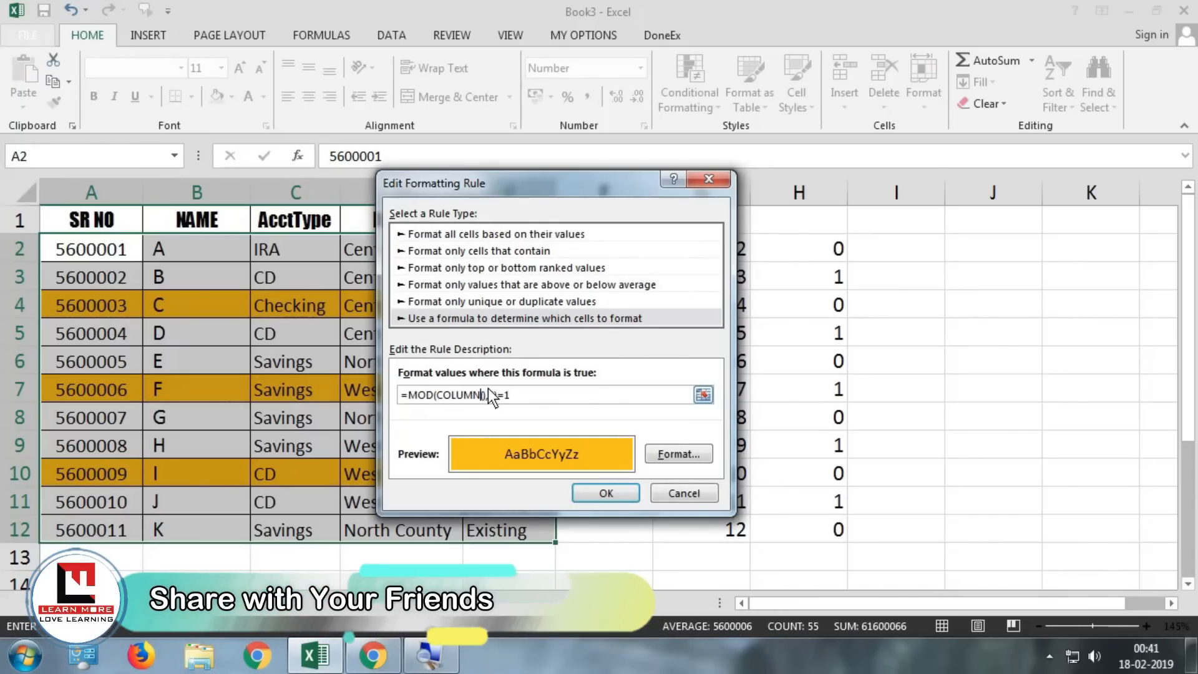
- Set the divisor to 2 so the rule reads =MOD(COLUMN(),2)=1, and apply it to the table
{"action": "left_click", "coordinate": [493, 394]}
{"action": "key", "text": "BackSpace"}
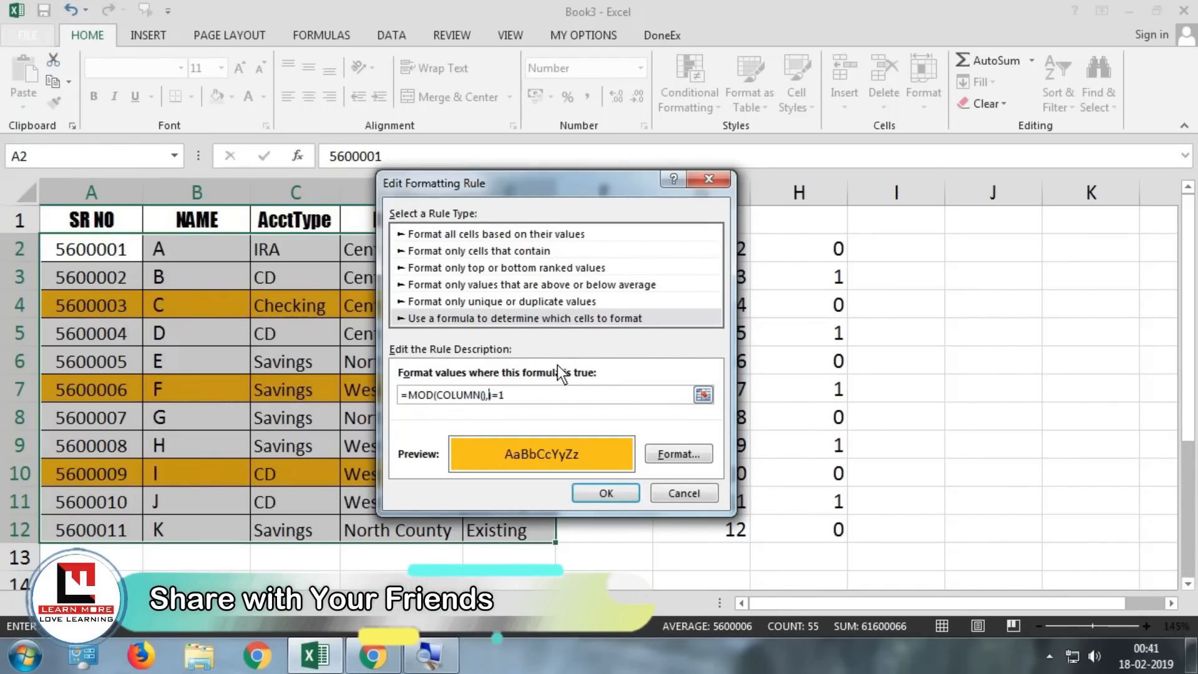
{"action": "type", "text": "2"}
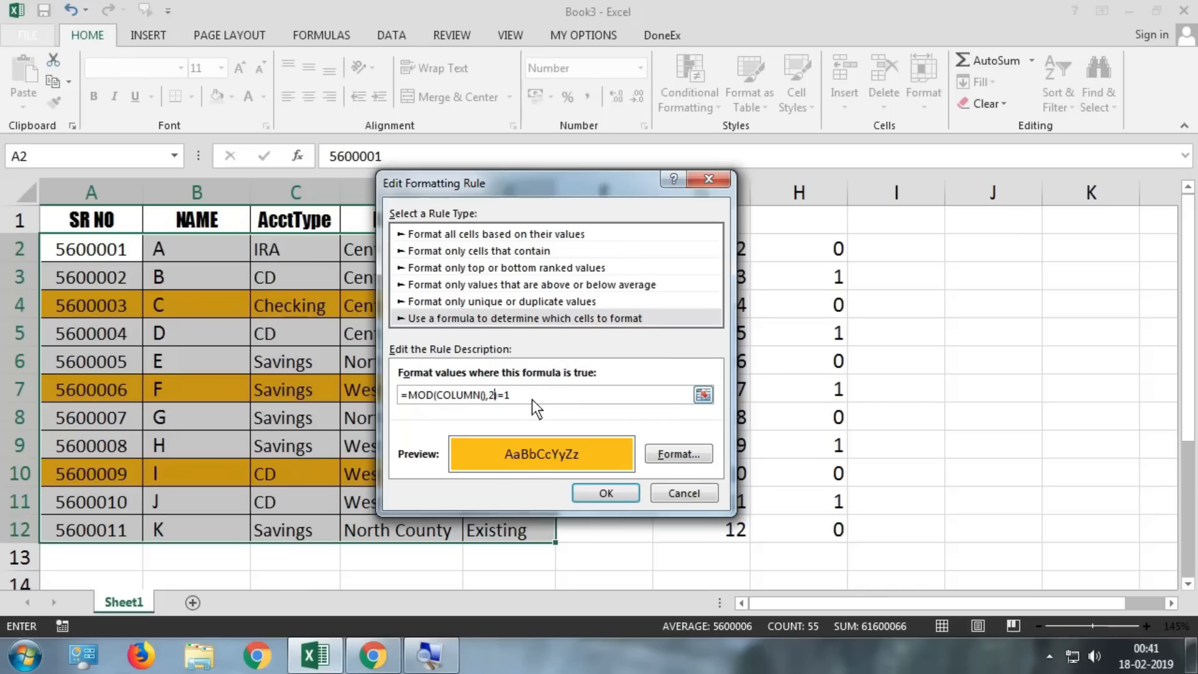
{"action": "left_click", "coordinate": [604, 493]}
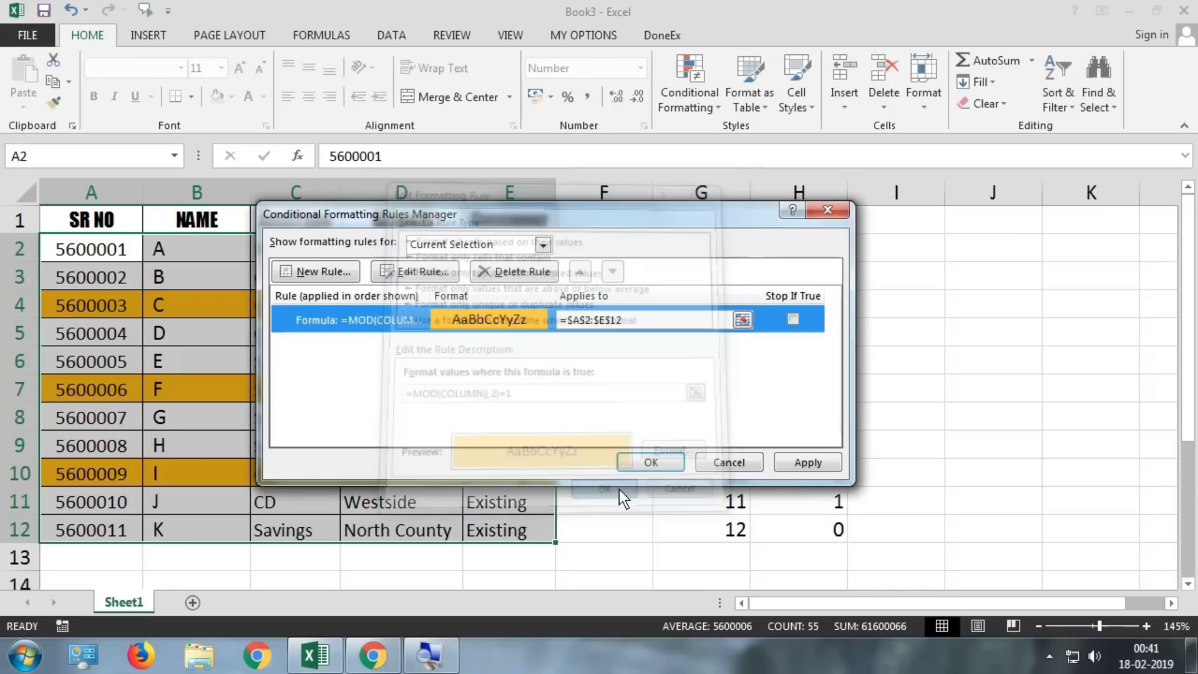
{"action": "left_click", "coordinate": [792, 463]}
{"action": "left_click", "coordinate": [643, 461]}
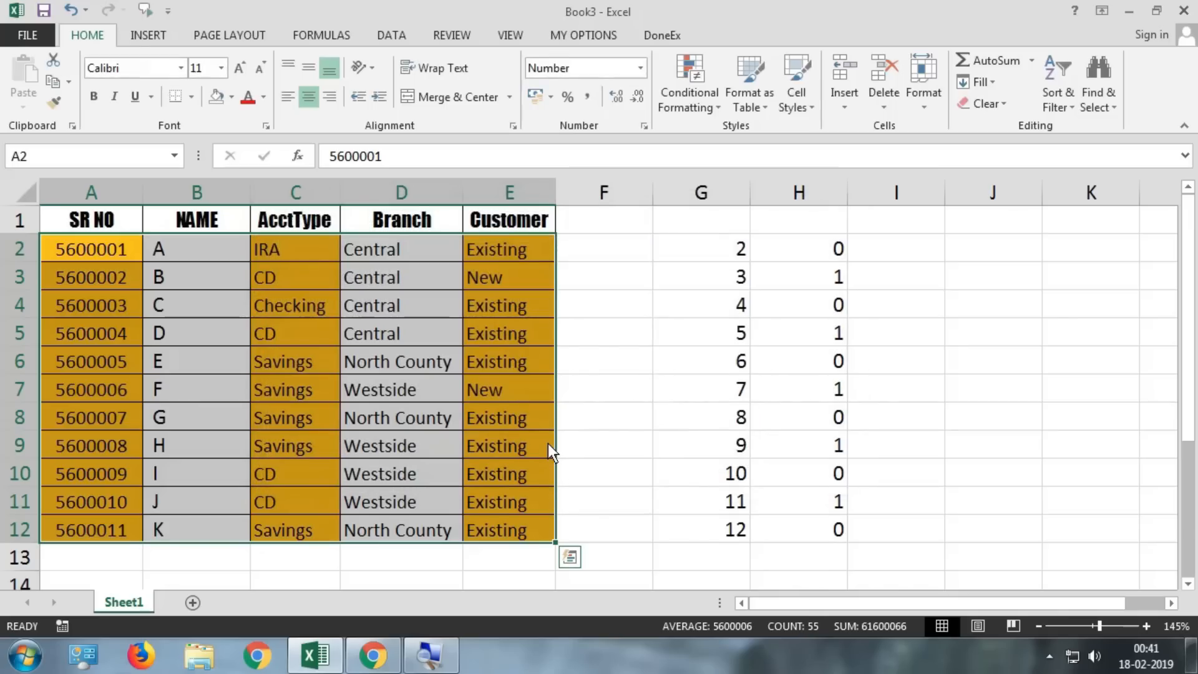
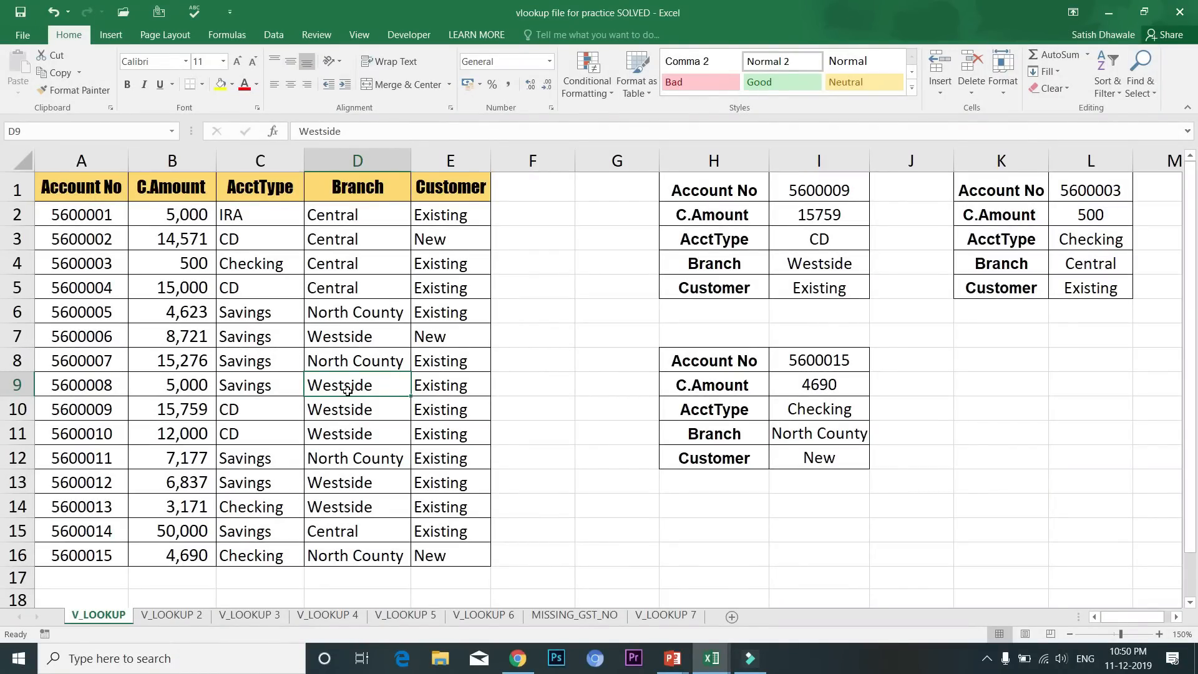
- Switch to PowerPoint, change the slide to the Blank layout, and paste the copied Excel screenshot onto it
{"action": "key", "text": "alt+Tab"}
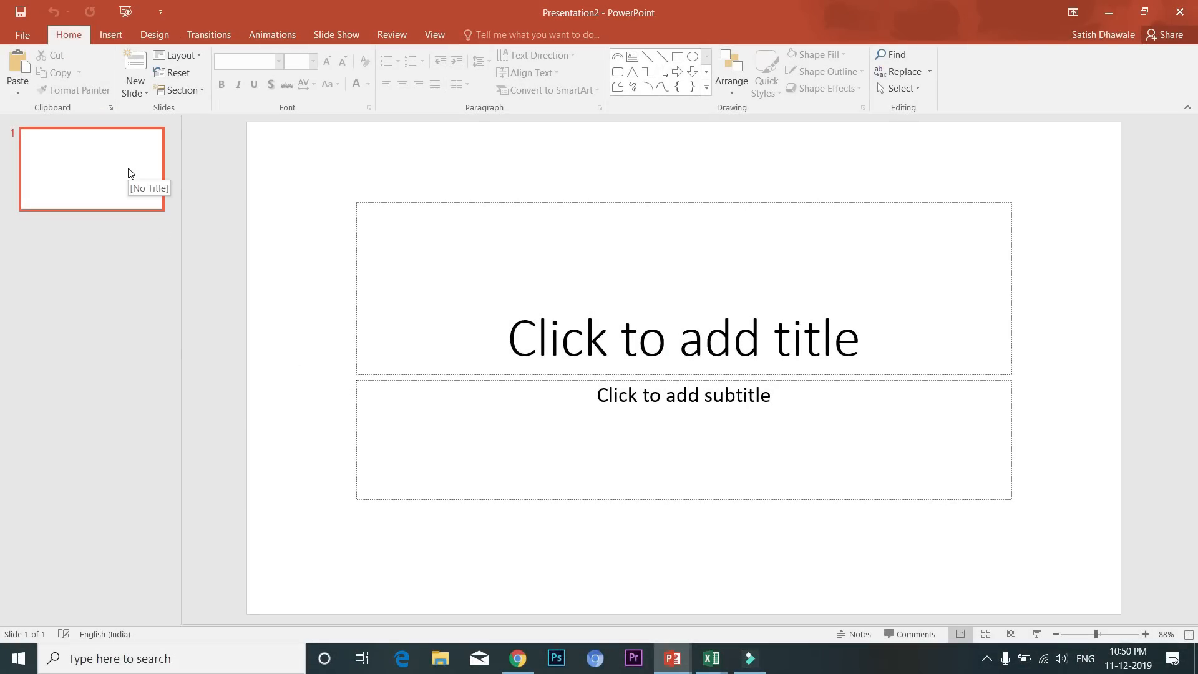
{"action": "left_click", "coordinate": [180, 55]}
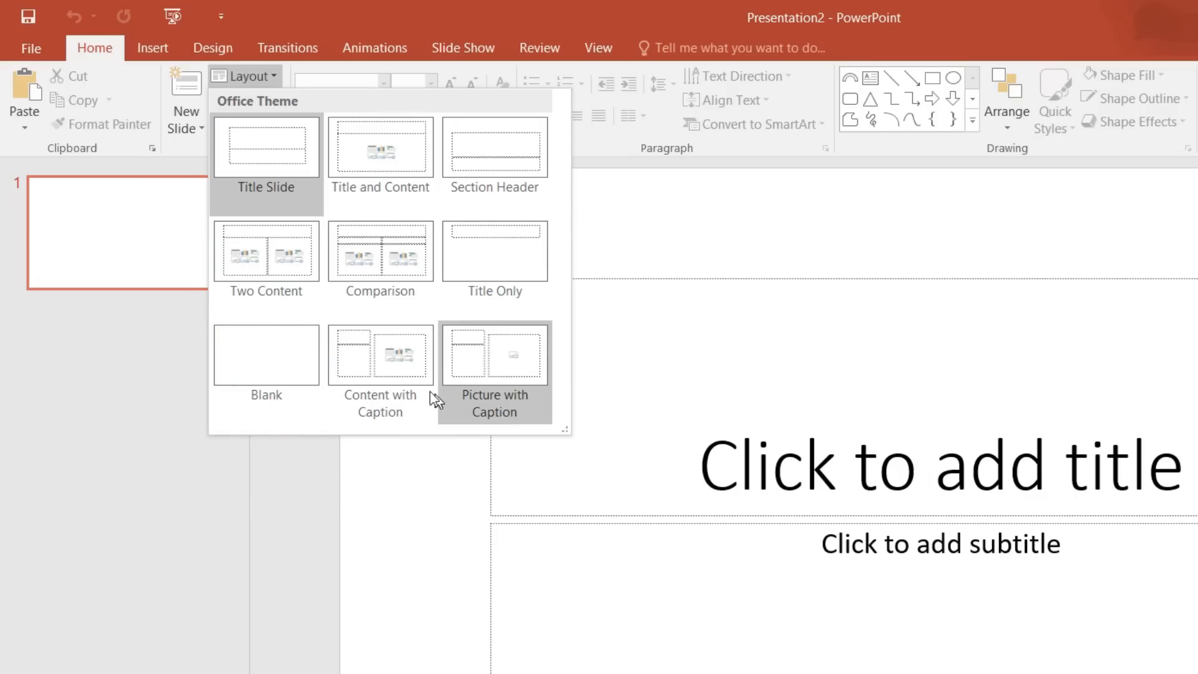
{"action": "left_click", "coordinate": [271, 361]}
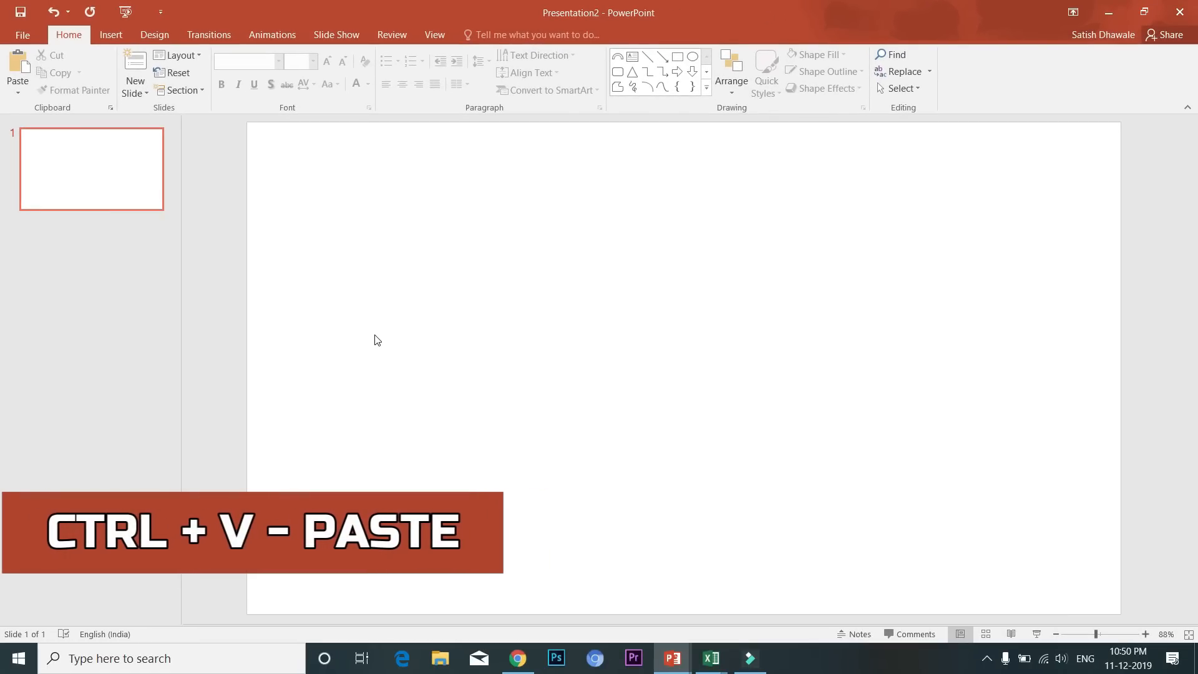
{"action": "key", "text": "ctrl+v"}
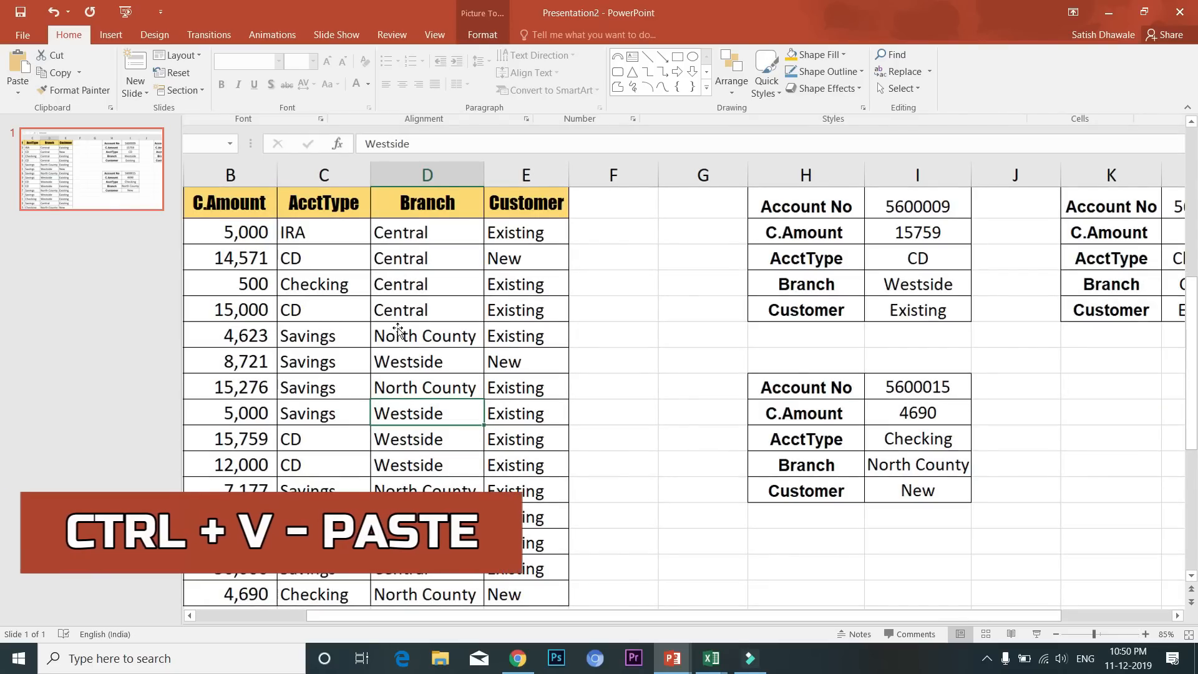
- Shrink and reposition the pasted screenshot, then scale it from the slide's upper-left corner until it fills the whole slide
{"action": "left_click_drag", "start_coordinate": [345, 305], "coordinate": [531, 417]}
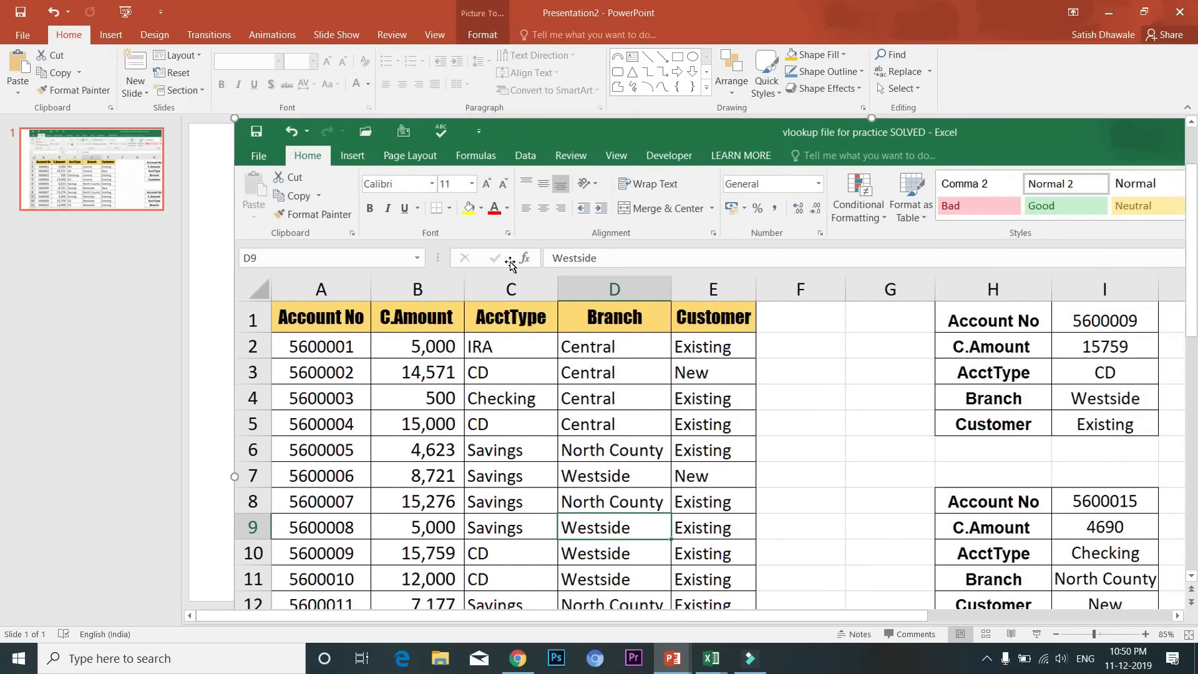
{"action": "left_click_drag", "start_coordinate": [511, 264], "coordinate": [495, 288]}
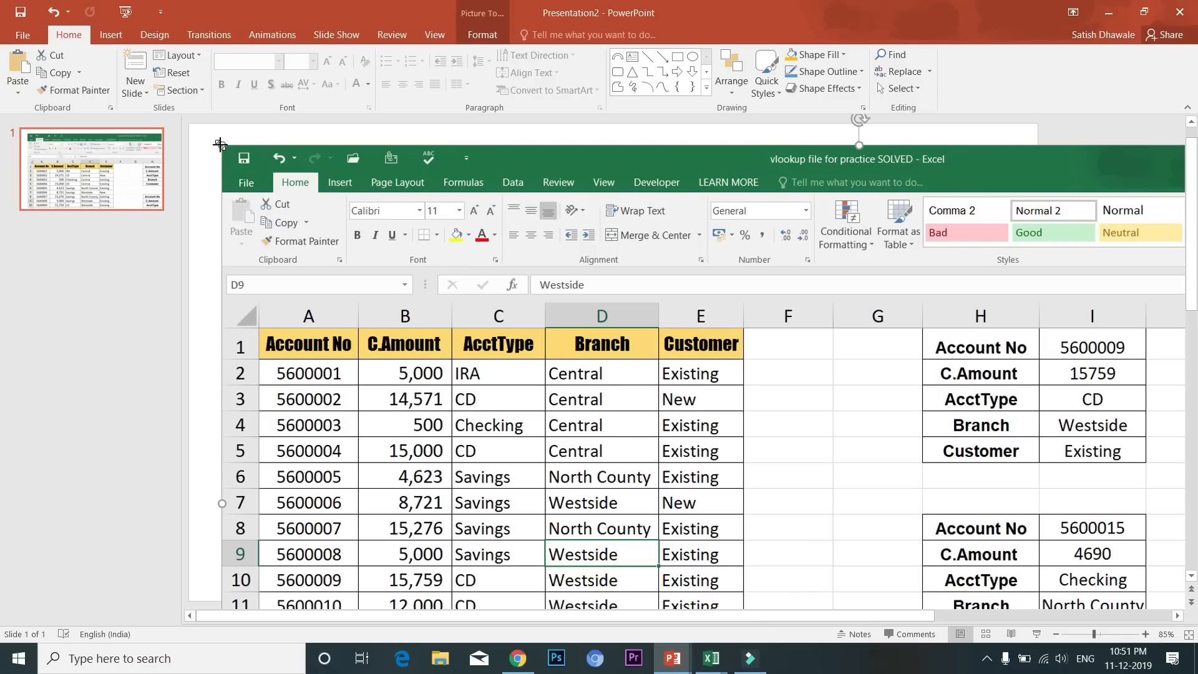
{"action": "left_click_drag", "start_coordinate": [220, 145], "coordinate": [312, 222]}
{"action": "left_click_drag", "start_coordinate": [295, 130], "coordinate": [535, 334]}
{"action": "left_click_drag", "start_coordinate": [796, 441], "coordinate": [529, 237]}
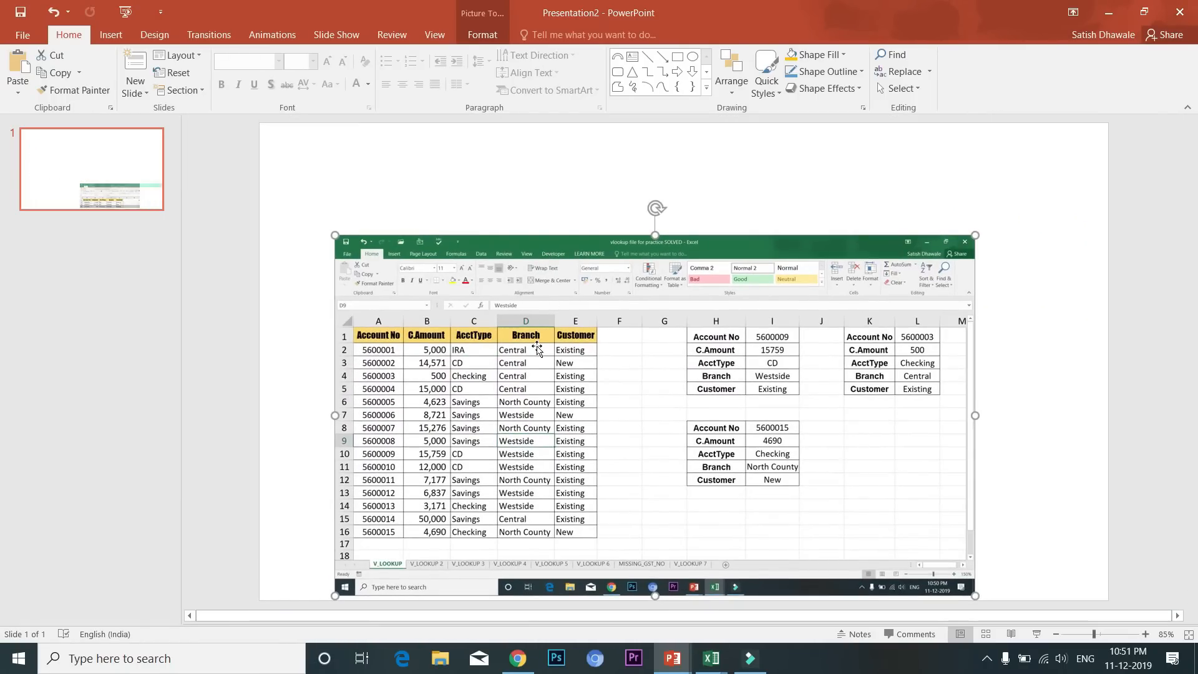
{"action": "left_click_drag", "start_coordinate": [535, 328], "coordinate": [462, 237]}
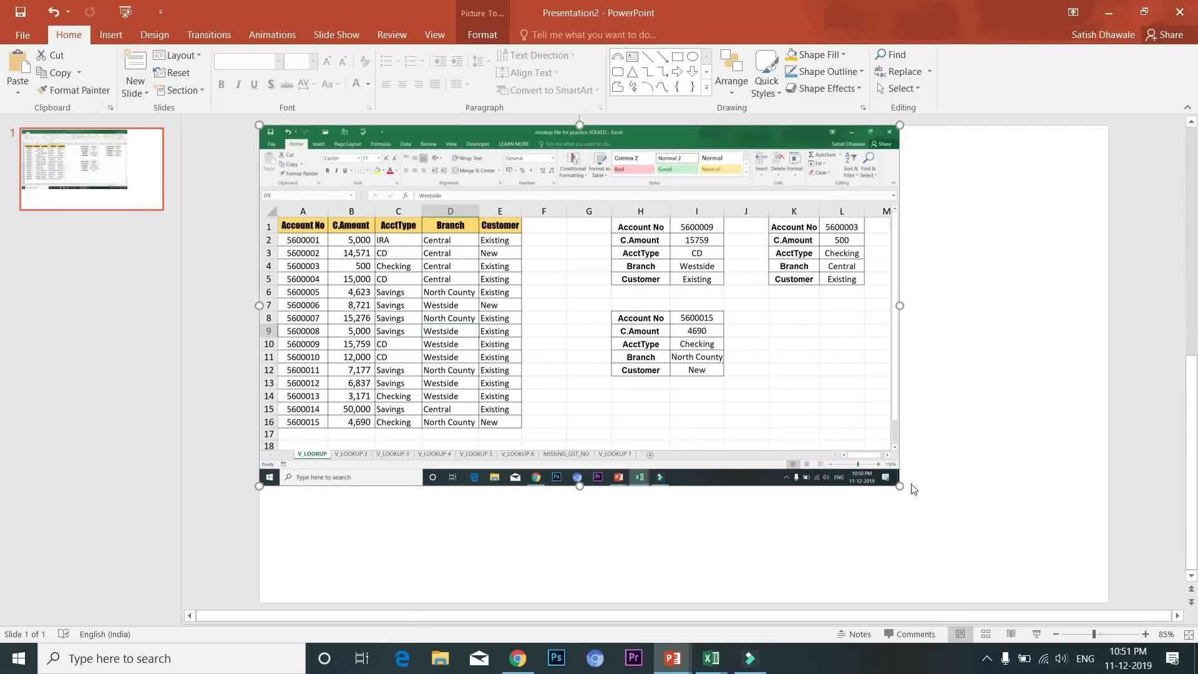
{"action": "left_click_drag", "start_coordinate": [902, 483], "coordinate": [1108, 600]}
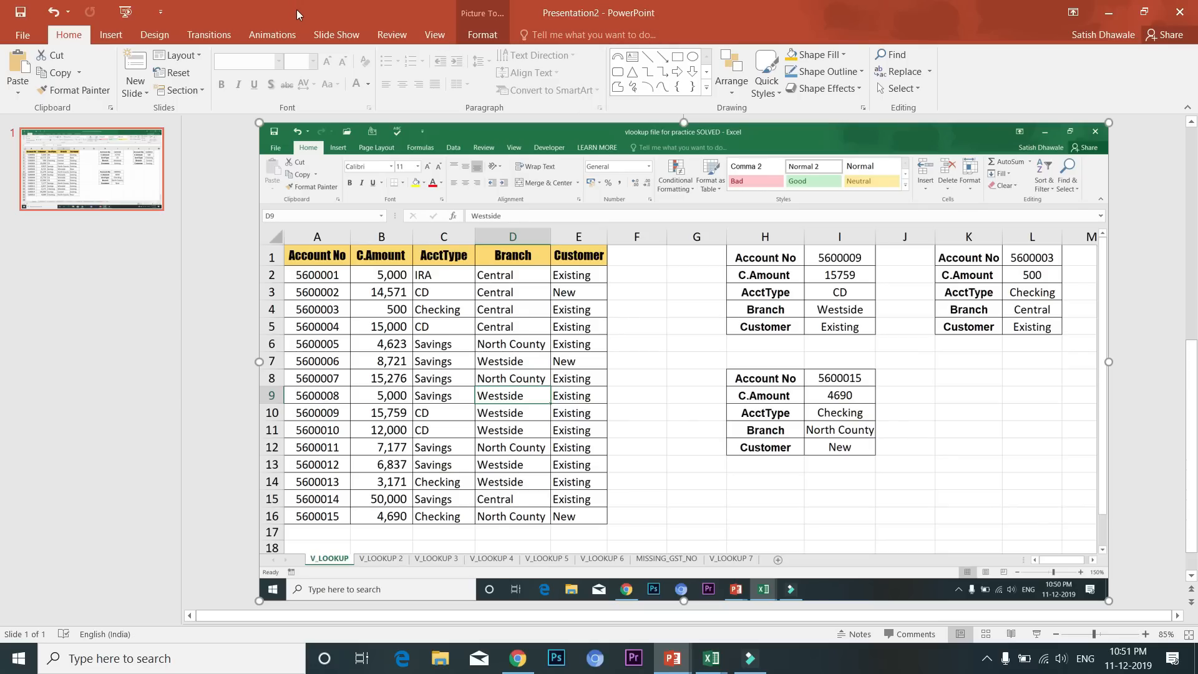
- Examine the slide size presets and the paper sizes offered for a custom slide size, without choosing another size
{"action": "left_click", "coordinate": [156, 35]}
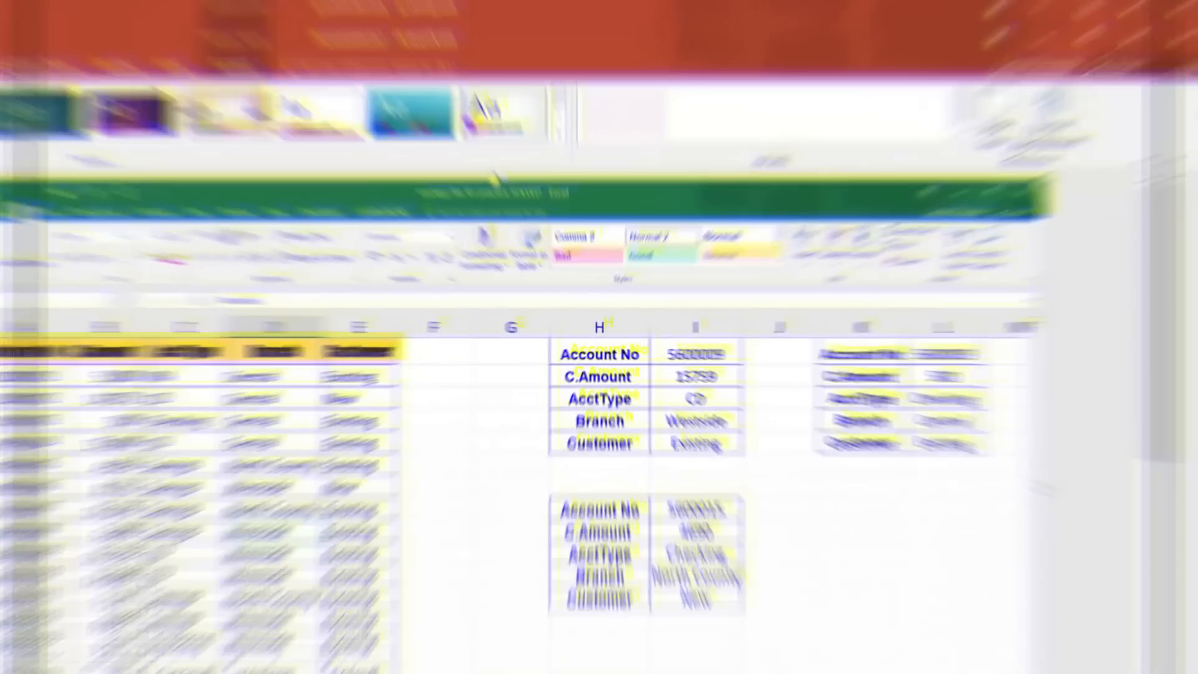
{"action": "left_click", "coordinate": [1012, 143]}
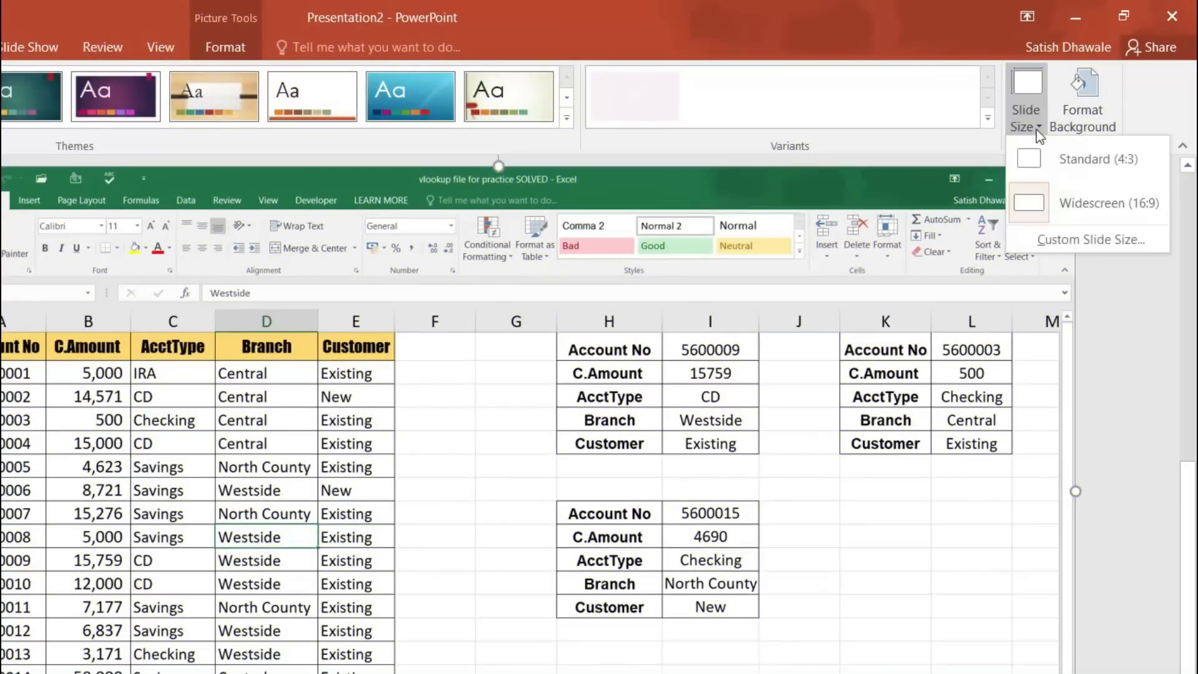
{"action": "left_click", "coordinate": [1093, 248]}
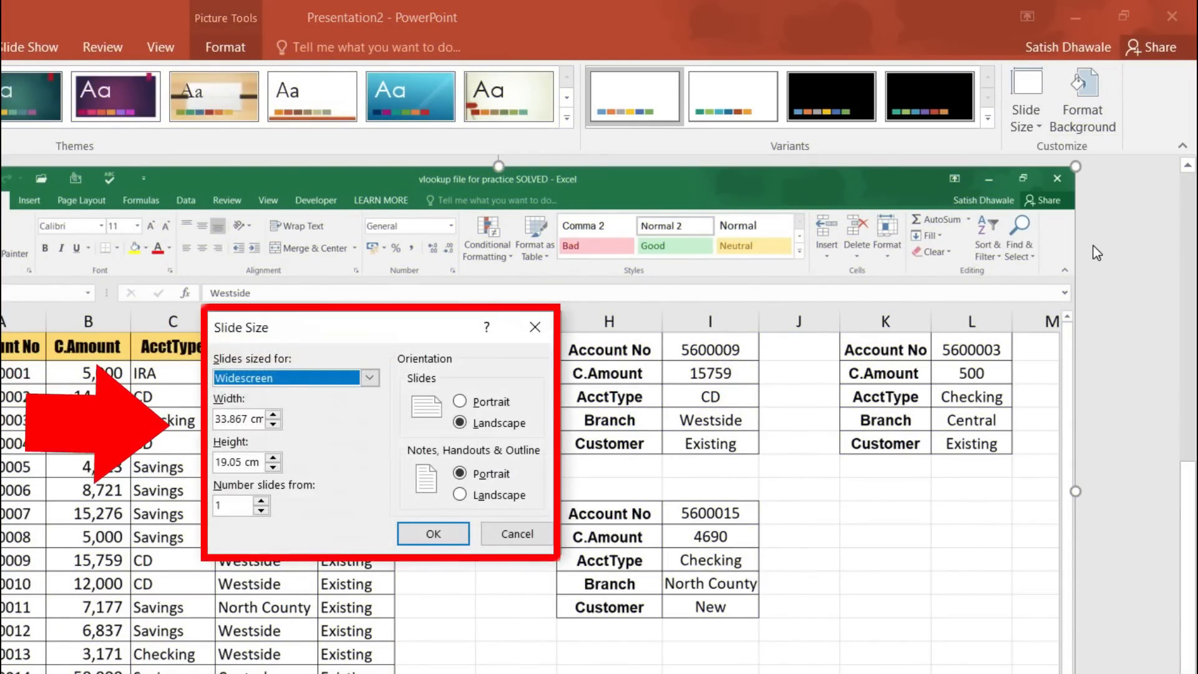
{"action": "left_click", "coordinate": [333, 383]}
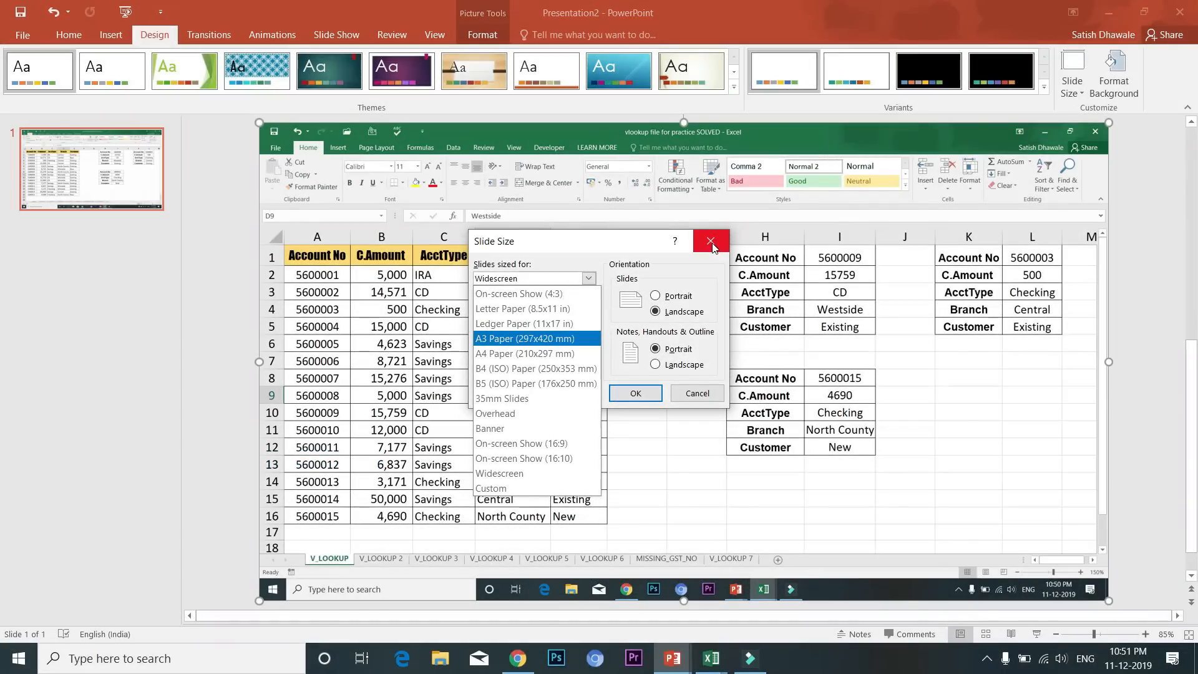
{"action": "left_click", "coordinate": [535, 327]}
{"action": "left_click", "coordinate": [536, 328]}
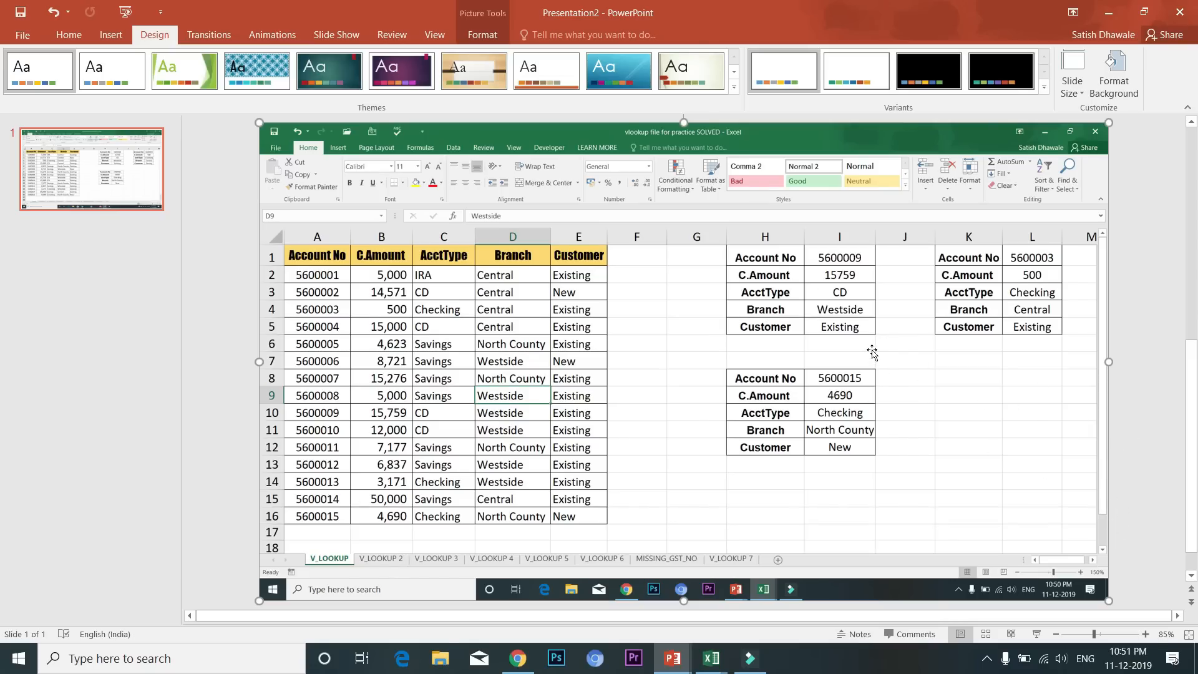
{"action": "left_click", "coordinate": [1073, 92]}
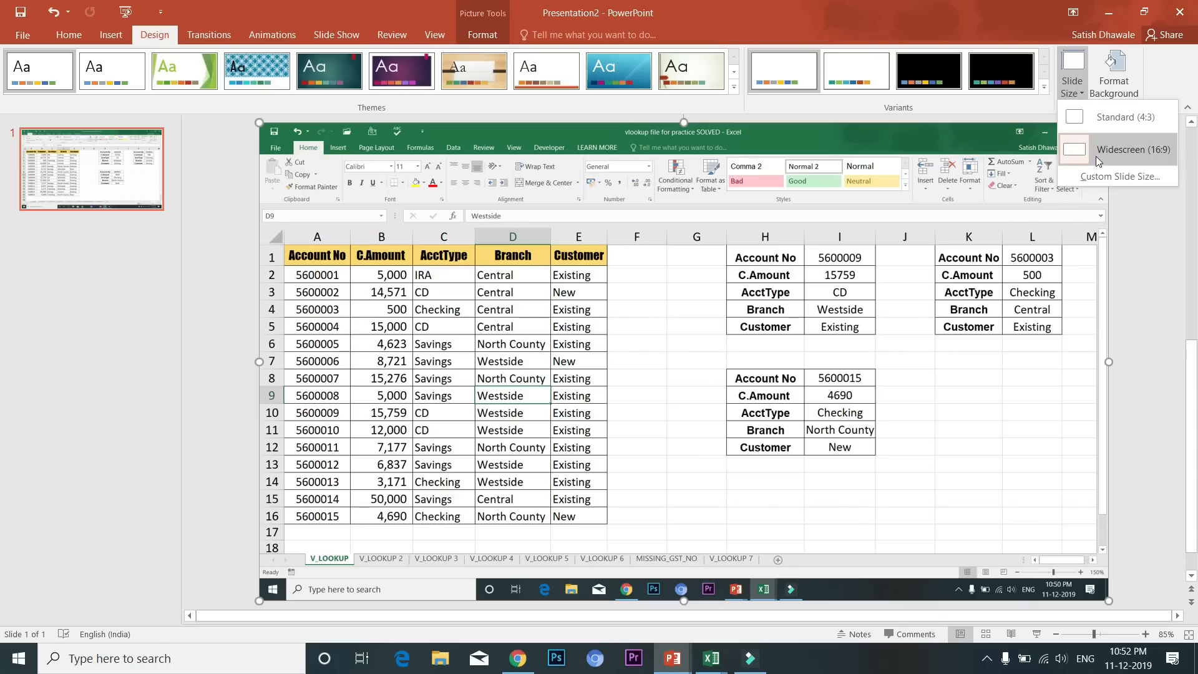
{"action": "left_click", "coordinate": [1149, 299]}
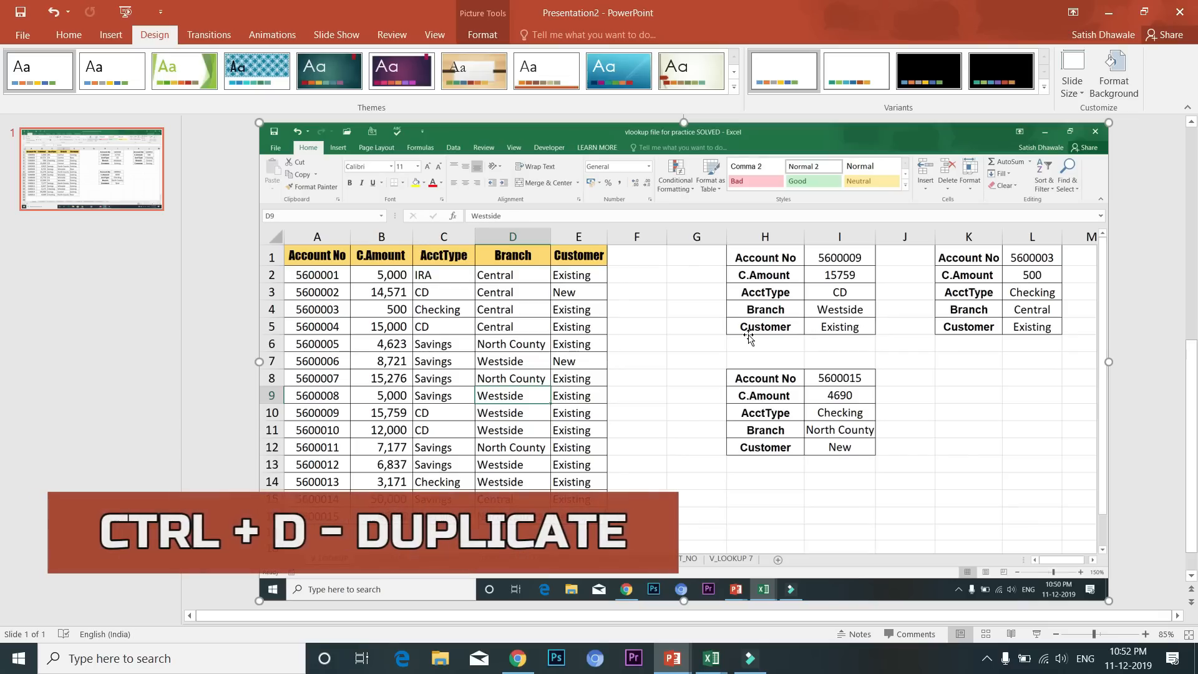
- Duplicate the screenshot picture and align the copy exactly over the original on the slide
{"action": "key", "text": "ctrl+d"}
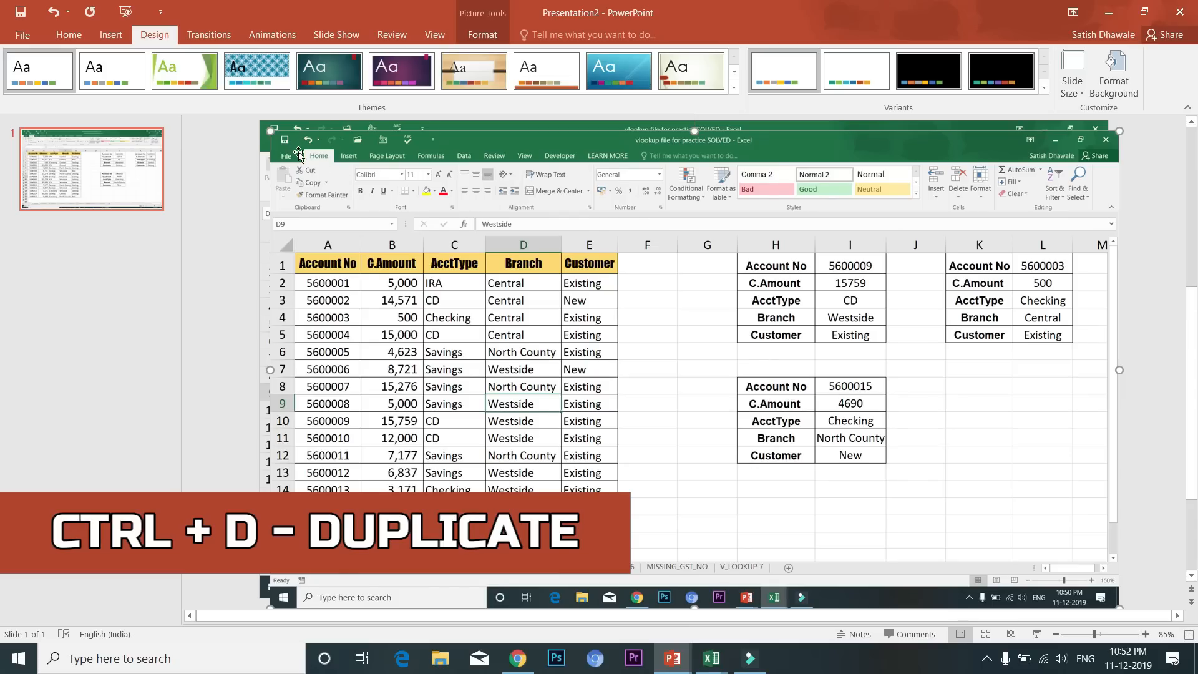
{"action": "left_click_drag", "start_coordinate": [313, 167], "coordinate": [487, 340]}
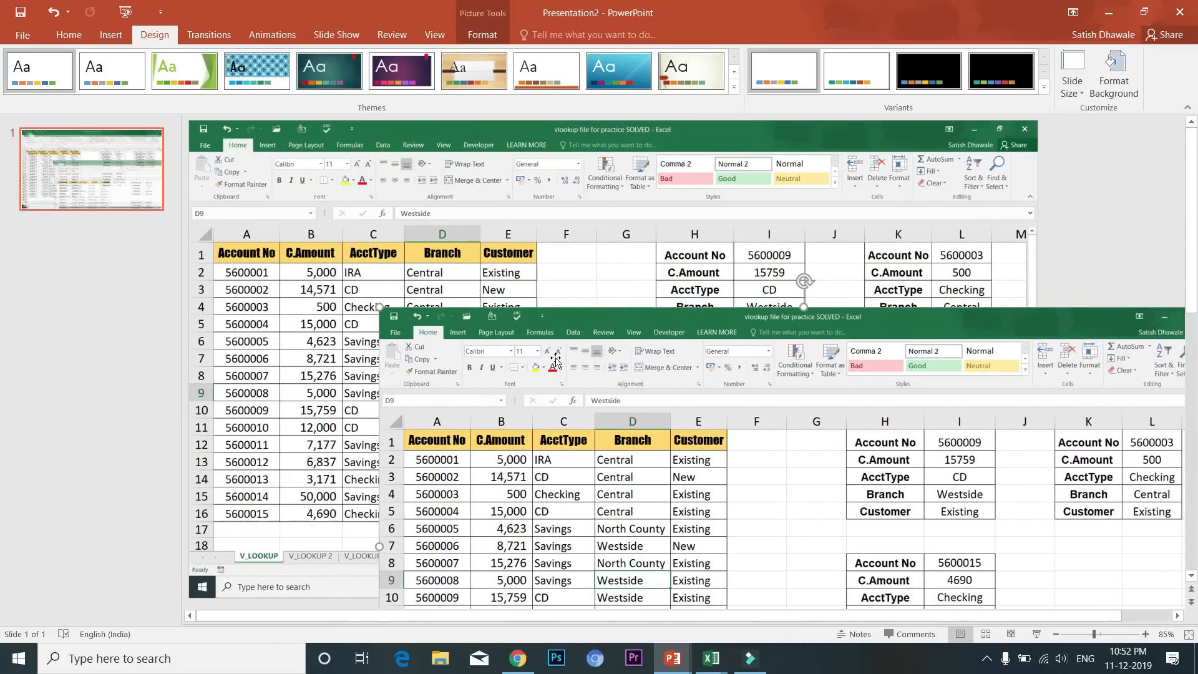
{"action": "left_click_drag", "start_coordinate": [556, 362], "coordinate": [367, 183]}
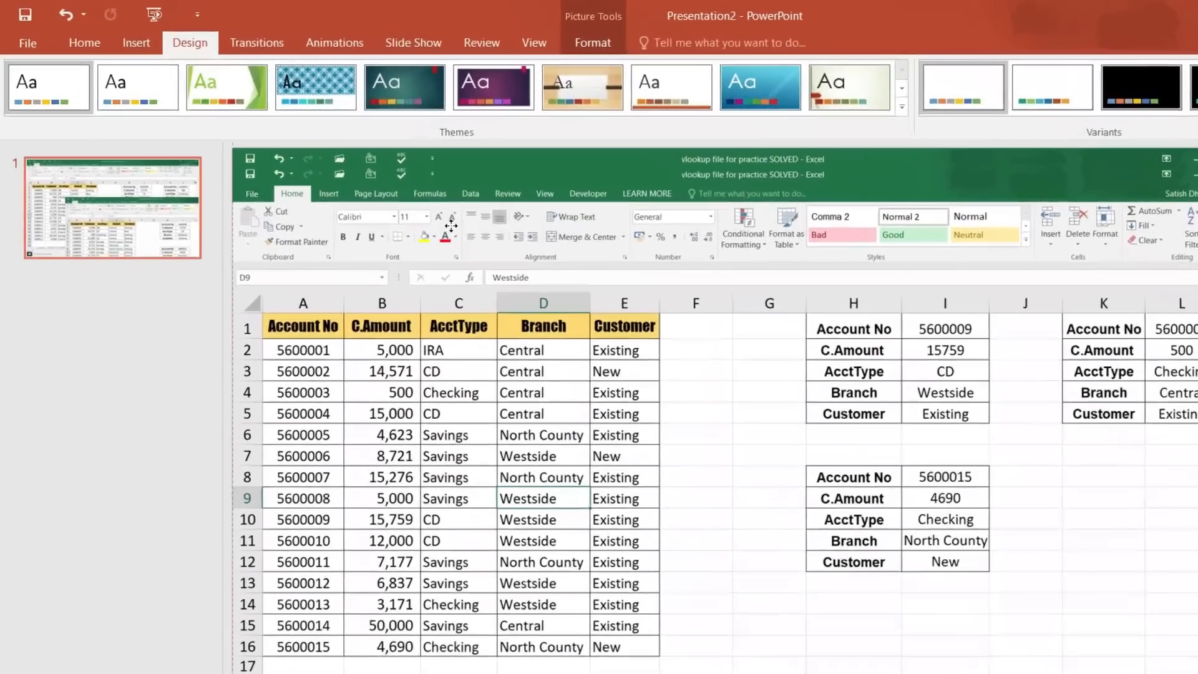
{"action": "left_click_drag", "start_coordinate": [451, 225], "coordinate": [450, 217]}
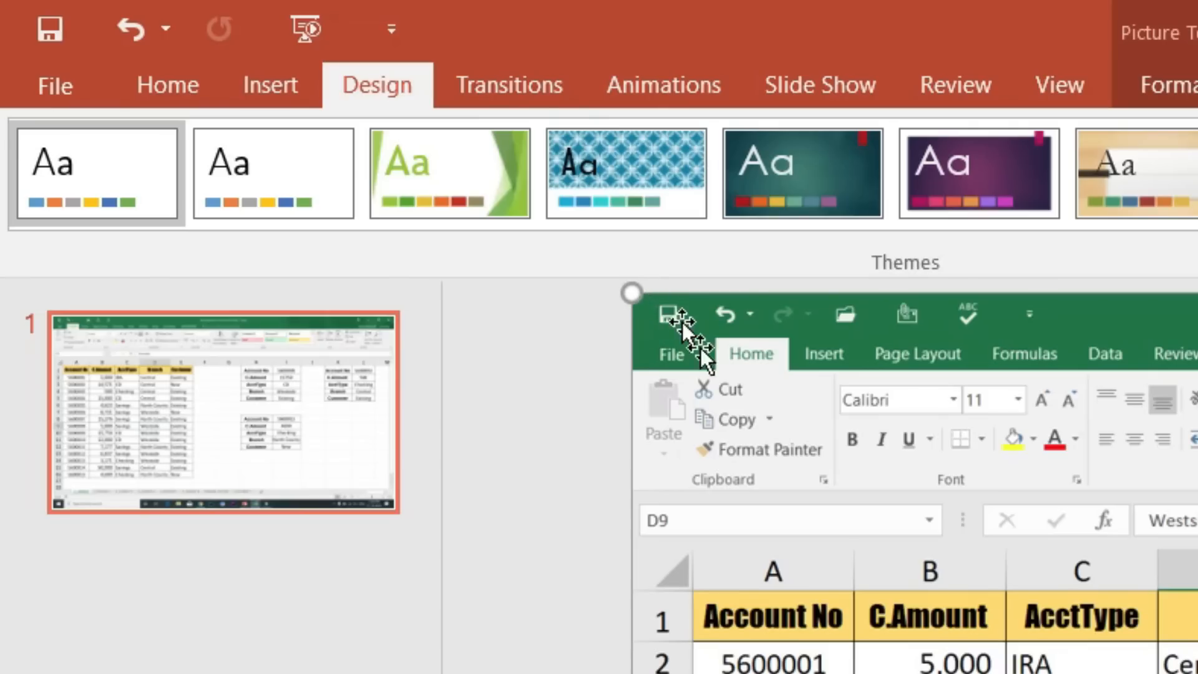
{"action": "double_click", "coordinate": [682, 364]}
{"action": "mouse_move", "coordinate": [709, 354]}
{"action": "left_mouse_down"}
{"action": "mouse_move", "coordinate": [658, 335]}
{"action": "mouse_move", "coordinate": [754, 418]}
{"action": "mouse_move", "coordinate": [952, 532]}
{"action": "mouse_move", "coordinate": [793, 440]}
{"action": "mouse_move", "coordinate": [726, 364]}
{"action": "left_mouse_up"}
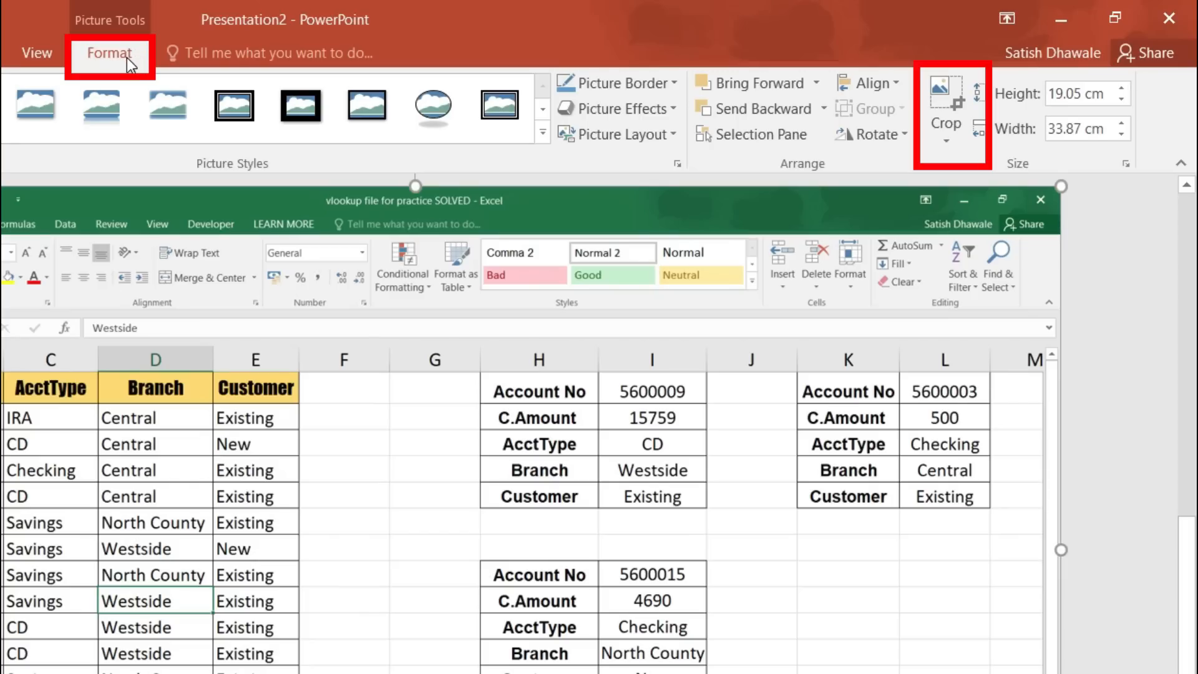
- Crop the duplicate screenshot to columns A–E, rows 1–16 with the headings, about 11.95 cm high and 13.85 cm wide
{"action": "left_click", "coordinate": [942, 144]}
{"action": "left_click", "coordinate": [960, 164]}
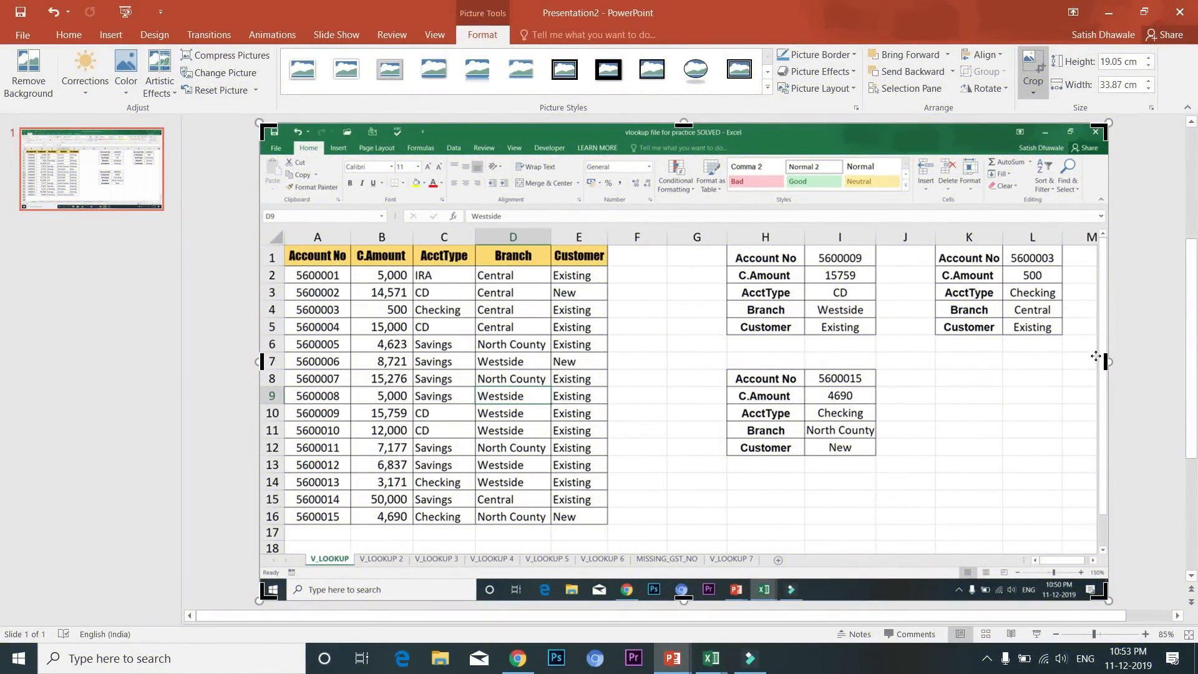
{"action": "left_click_drag", "start_coordinate": [1105, 361], "coordinate": [605, 393]}
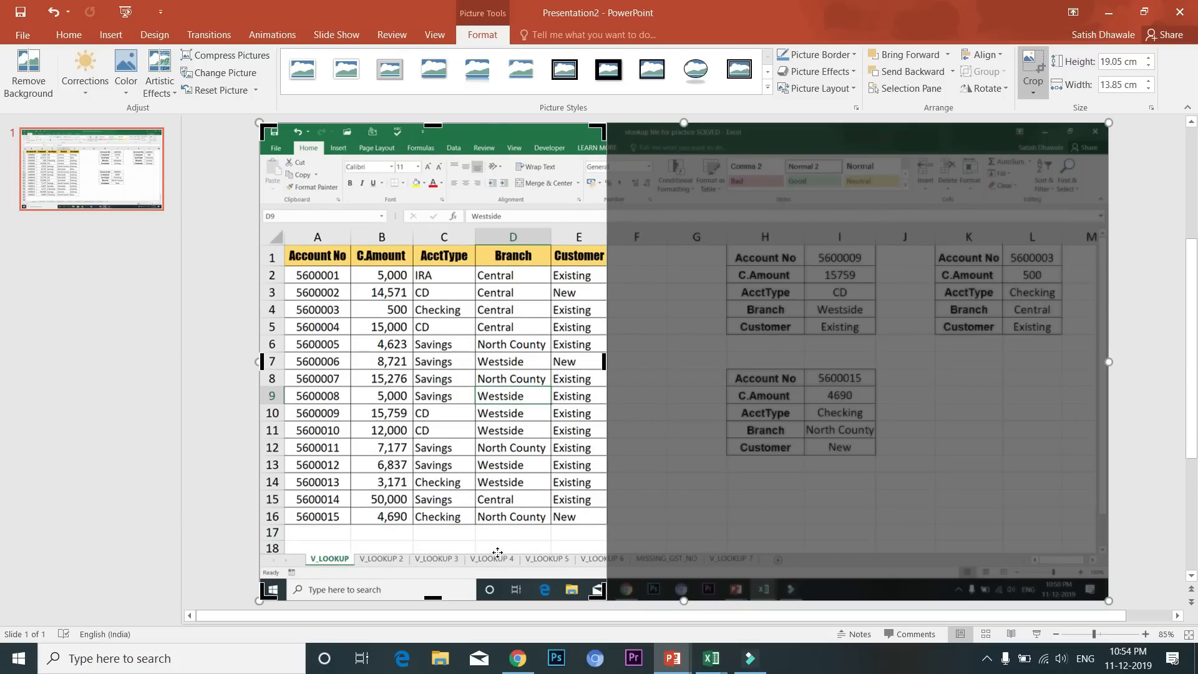
{"action": "left_click_drag", "start_coordinate": [435, 569], "coordinate": [435, 520]}
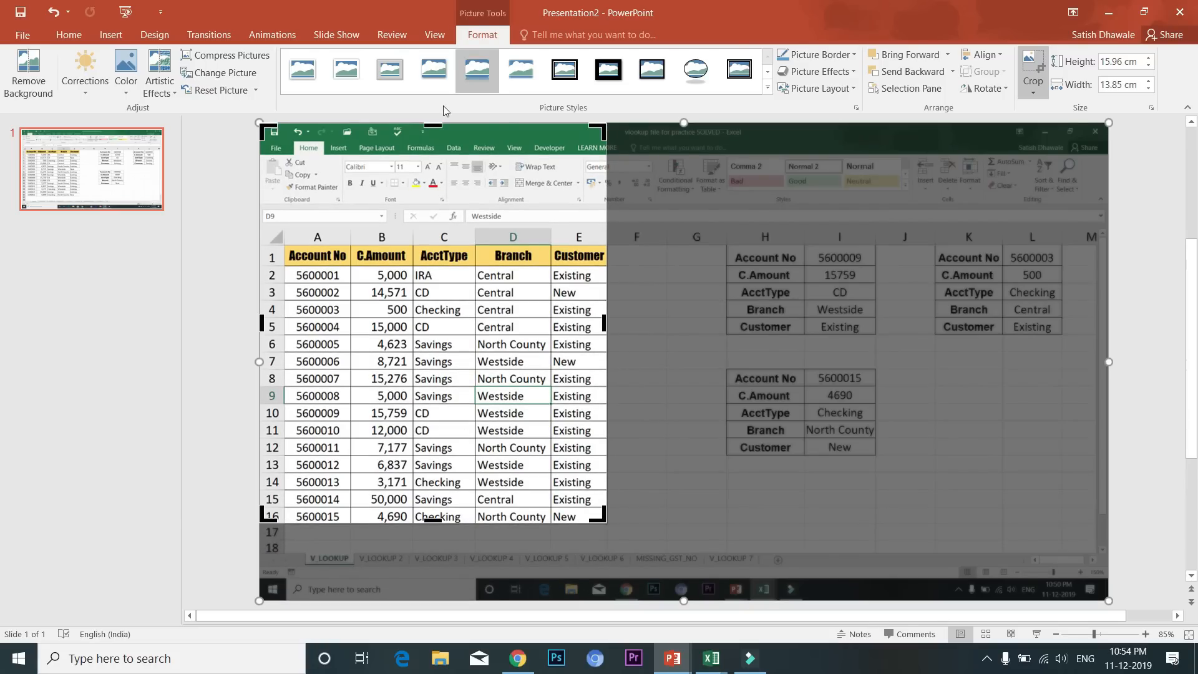
{"action": "left_click_drag", "start_coordinate": [432, 123], "coordinate": [416, 223]}
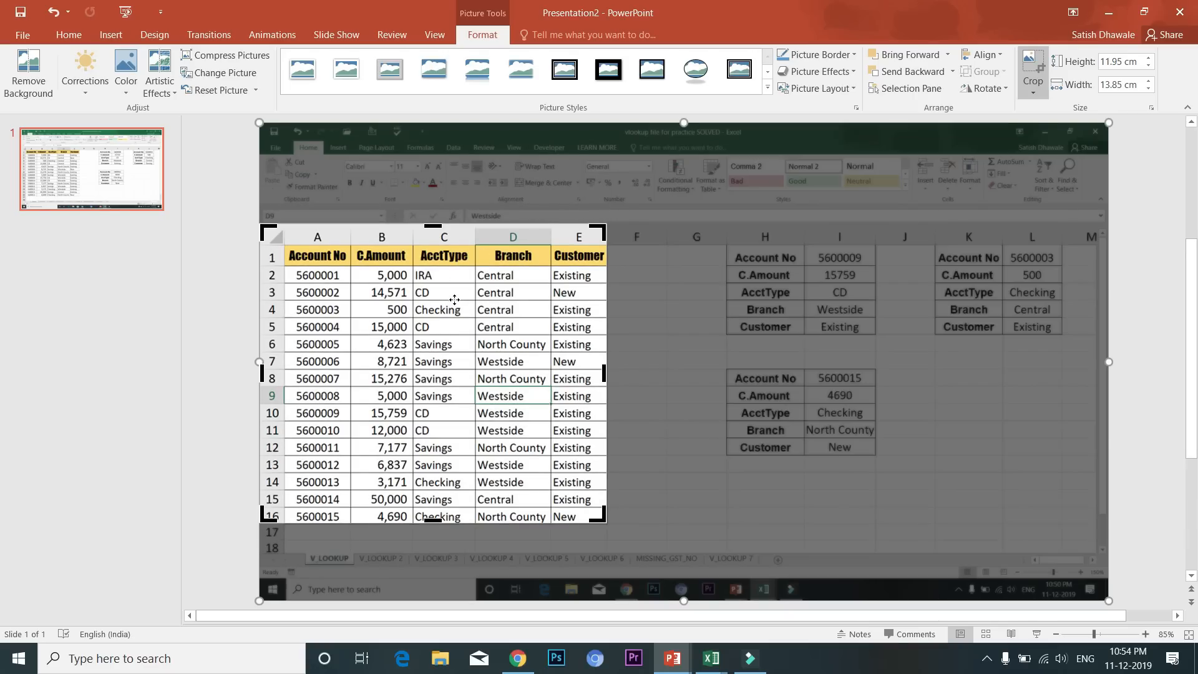
{"action": "left_click", "coordinate": [83, 379]}
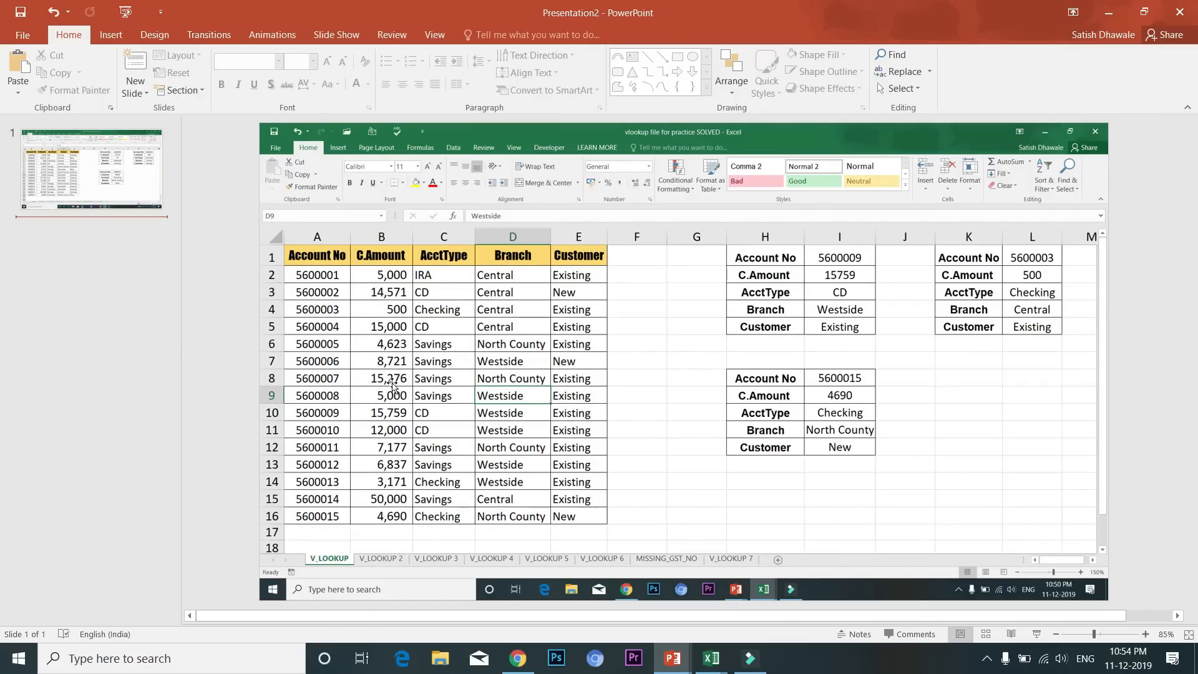
{"action": "left_click", "coordinate": [442, 374]}
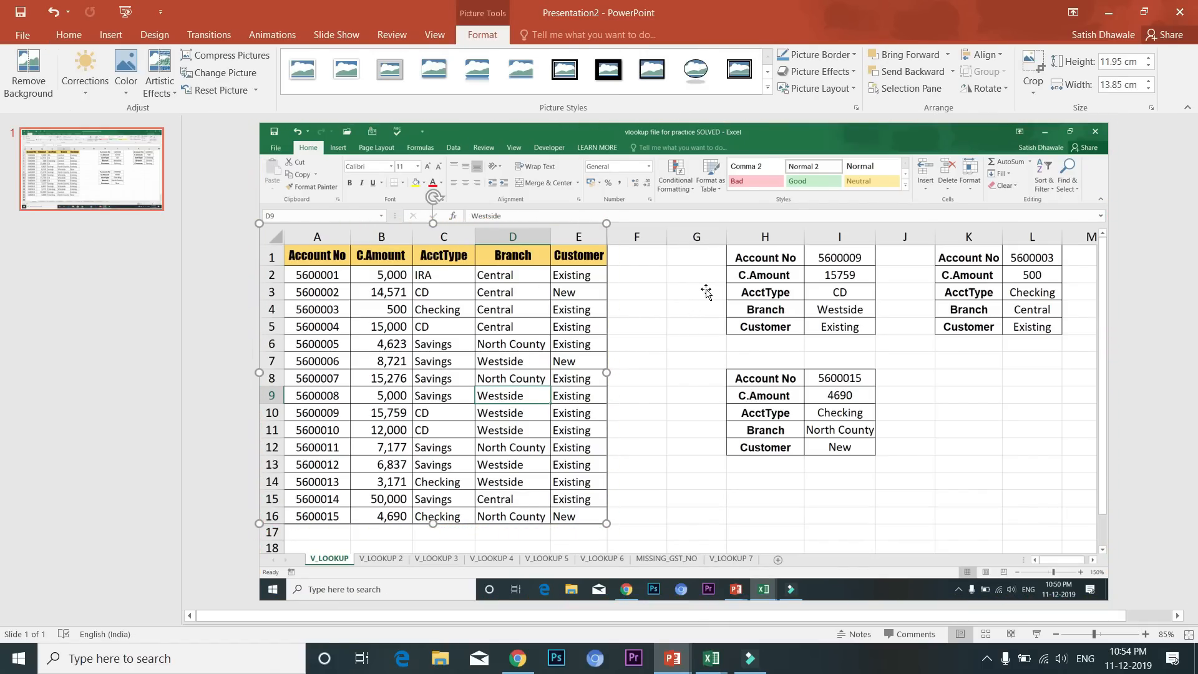
- Recolor the full-size screenshot behind the cropped table with the pale grey light variation
{"action": "left_click", "coordinate": [796, 257]}
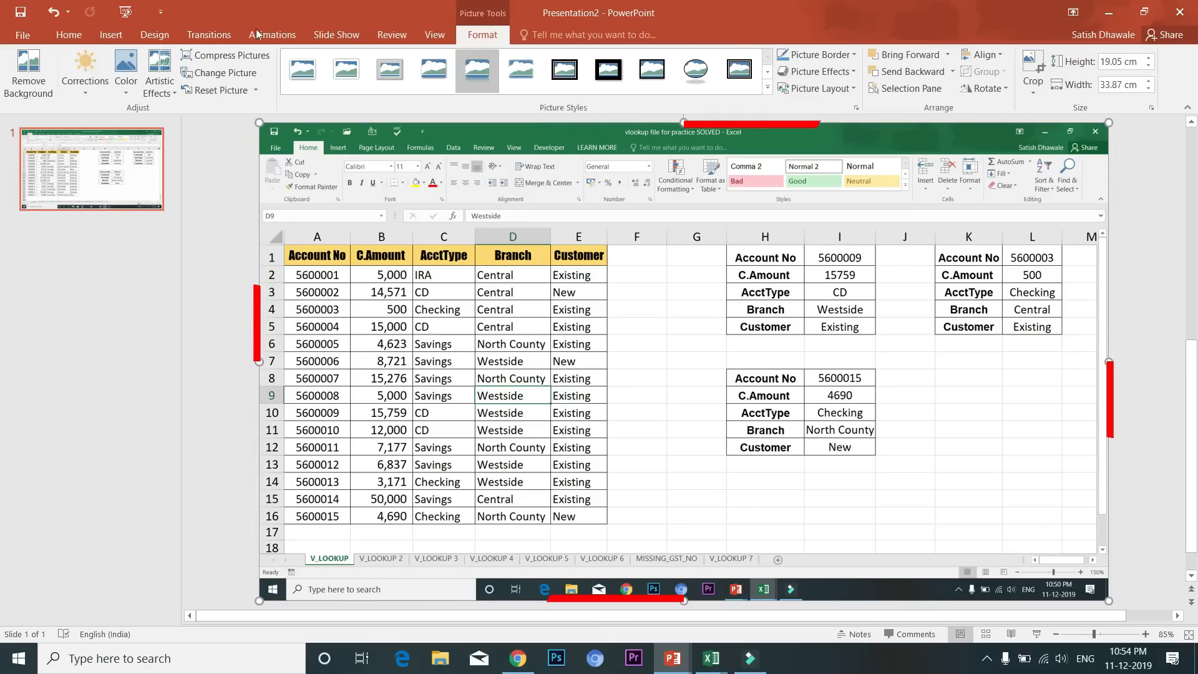
{"action": "left_click", "coordinate": [126, 70]}
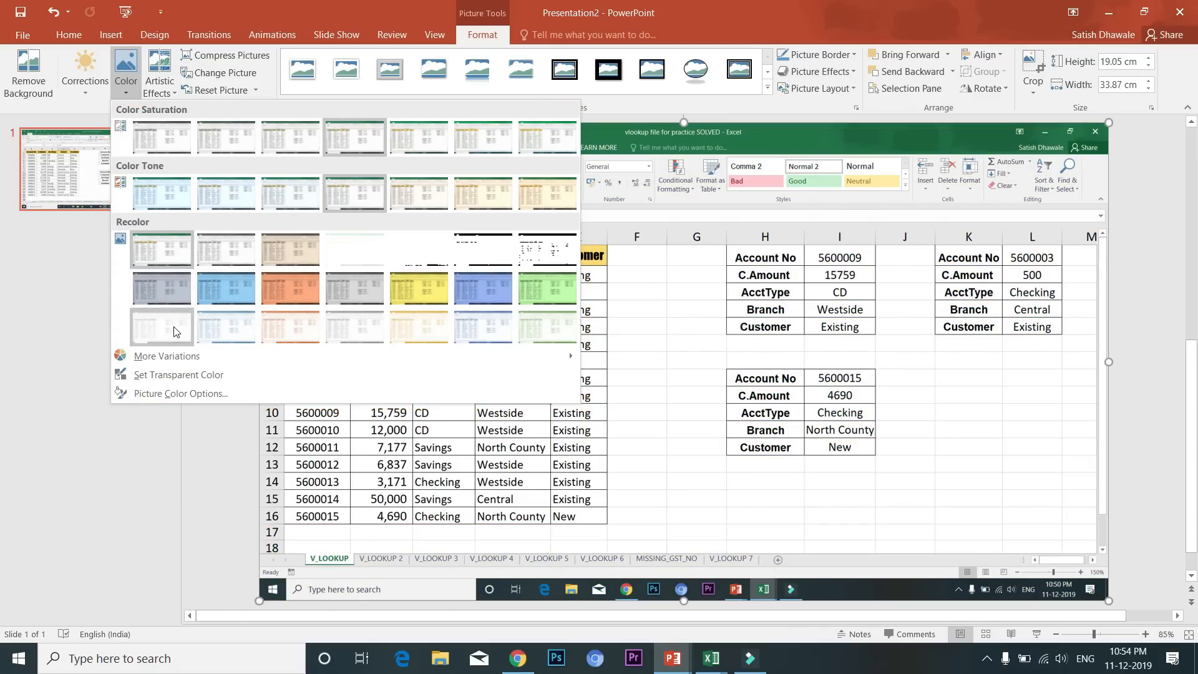
{"action": "left_click", "coordinate": [354, 248]}
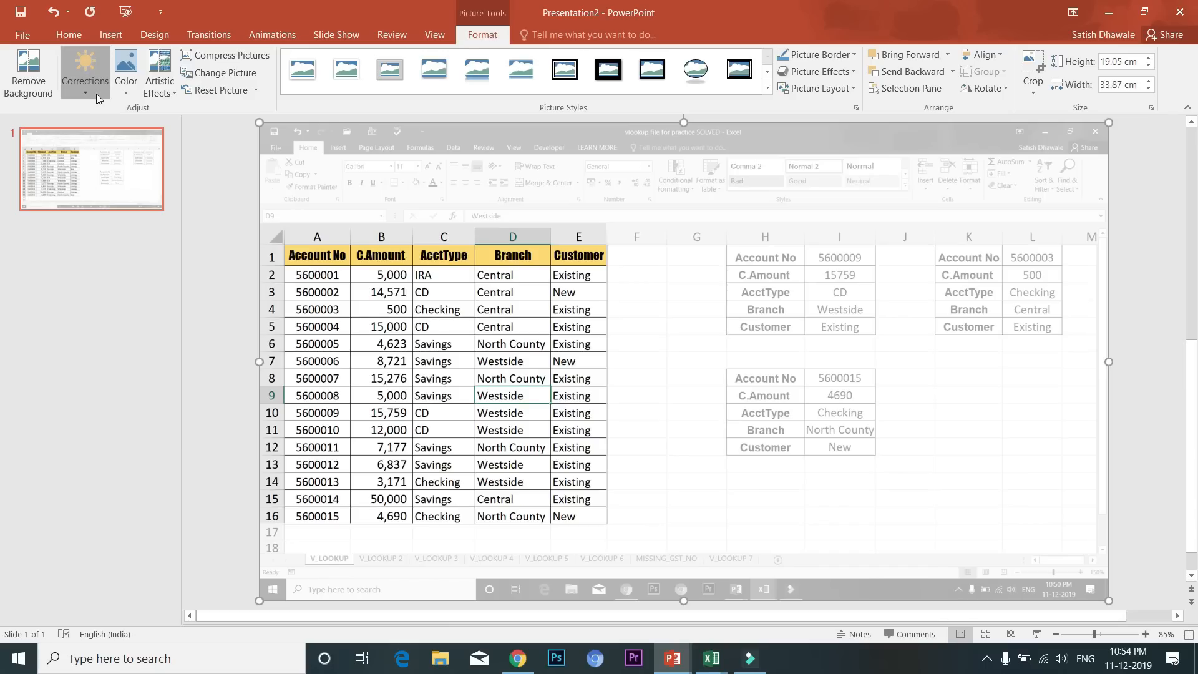
{"action": "left_click", "coordinate": [96, 94]}
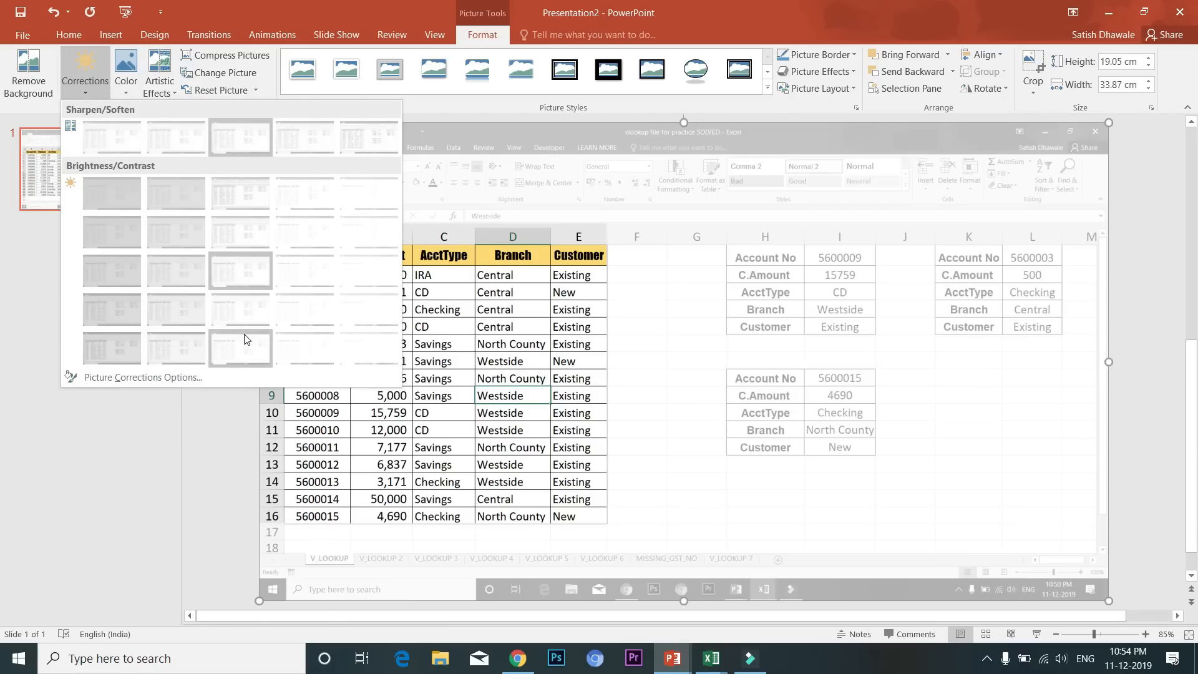
{"action": "left_click", "coordinate": [136, 472]}
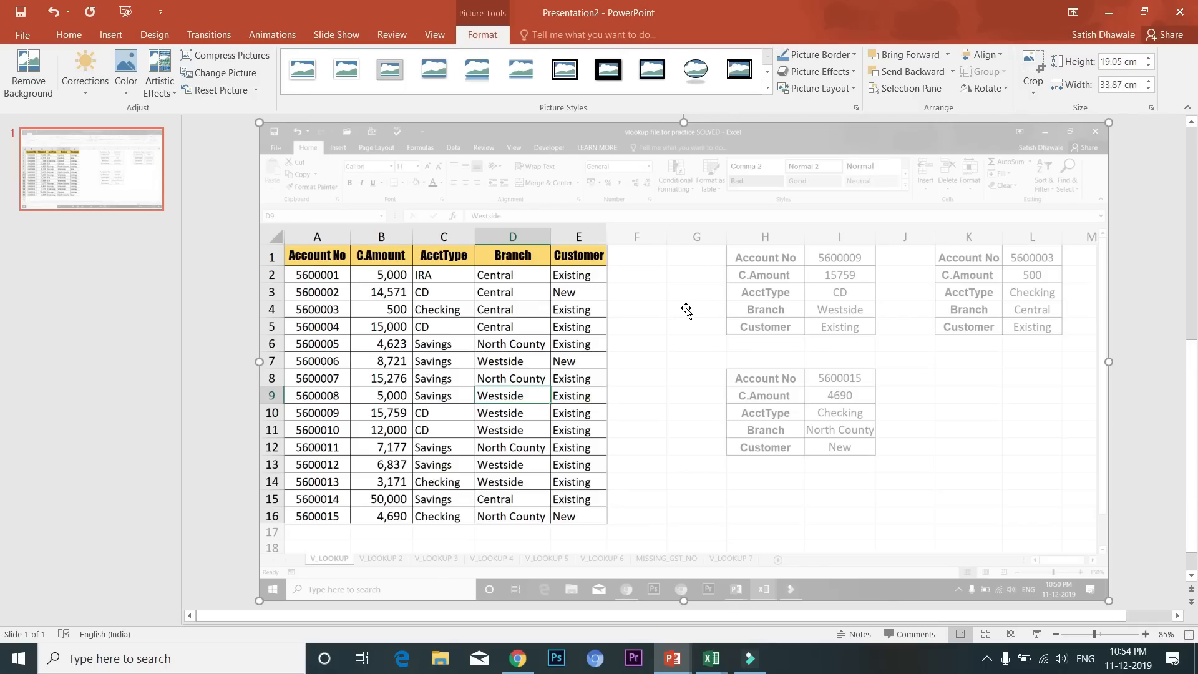
{"action": "left_click", "coordinate": [125, 70]}
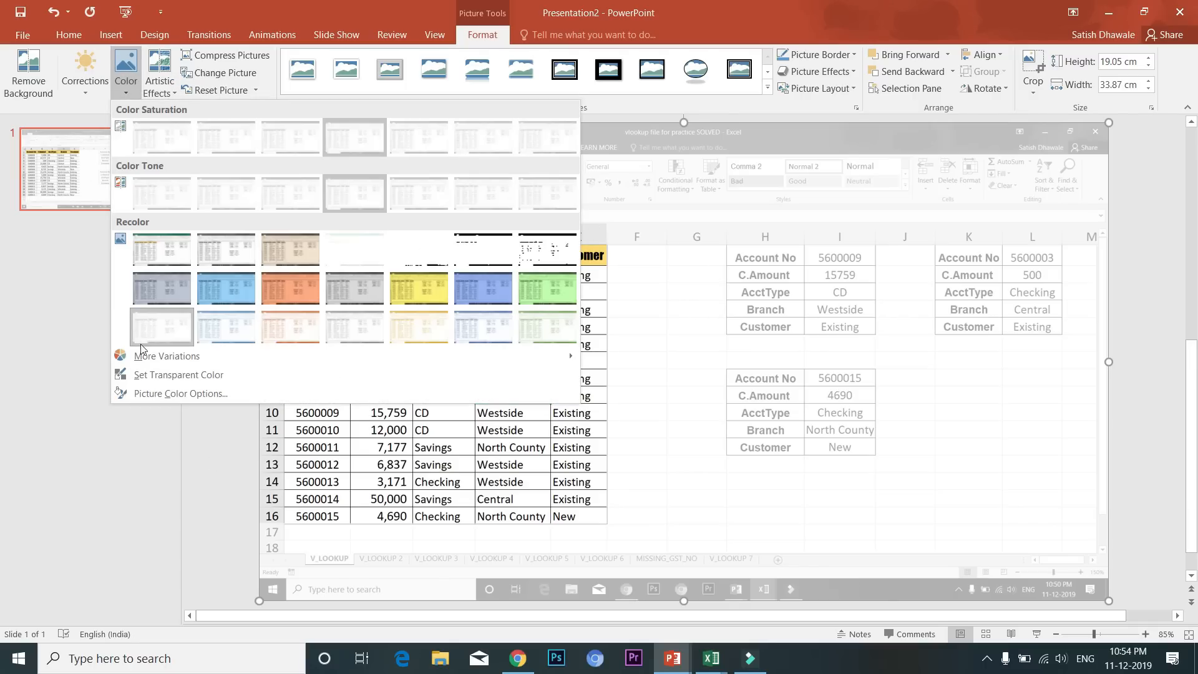
{"action": "left_click", "coordinate": [147, 519]}
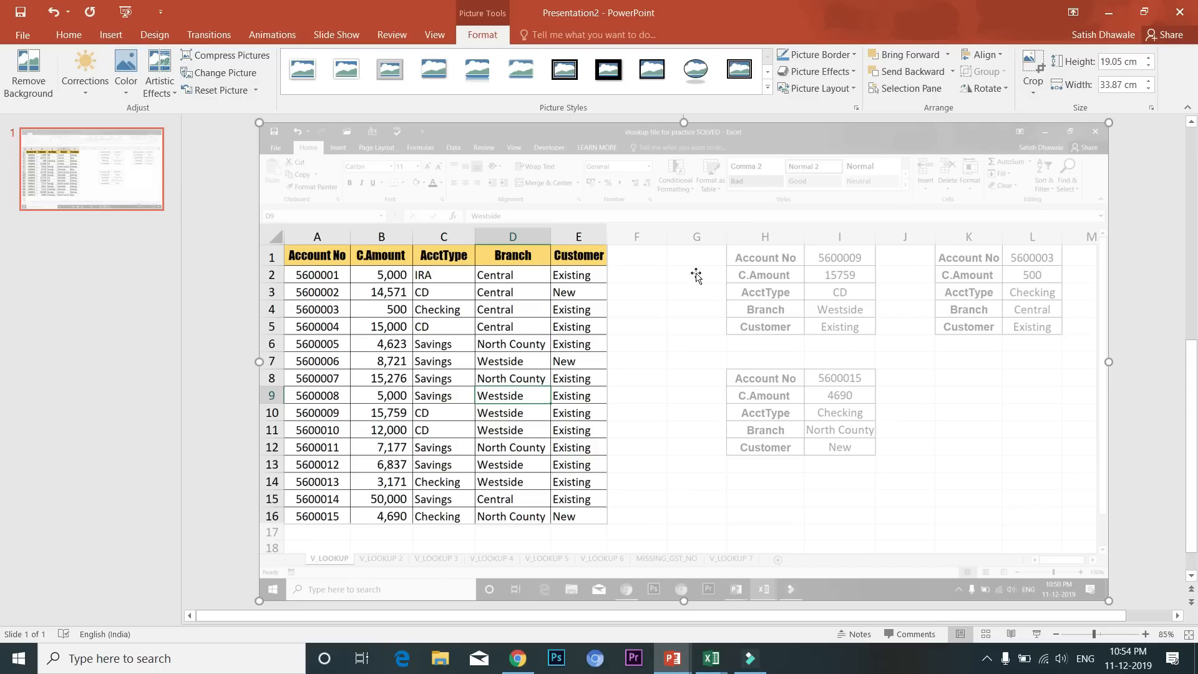
- Try moving the cropped table away from its place over the faded screenshot, and undo the move
{"action": "left_click_drag", "start_coordinate": [440, 329], "coordinate": [869, 439]}
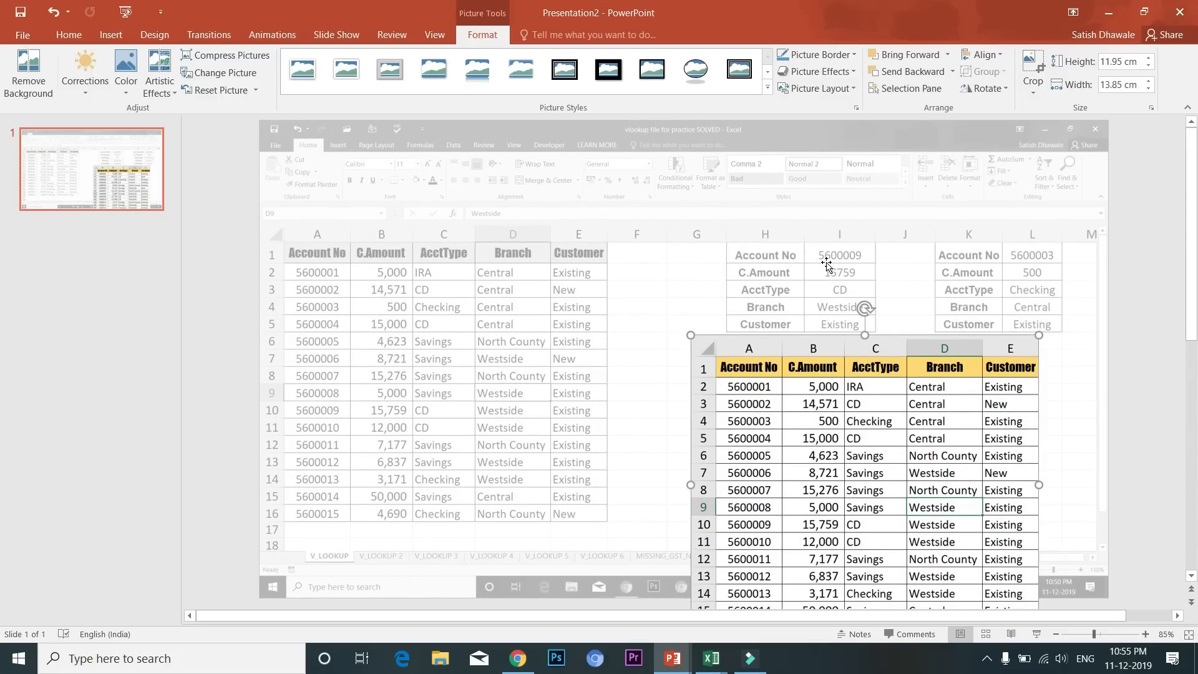
{"action": "key", "text": "ctrl+z"}
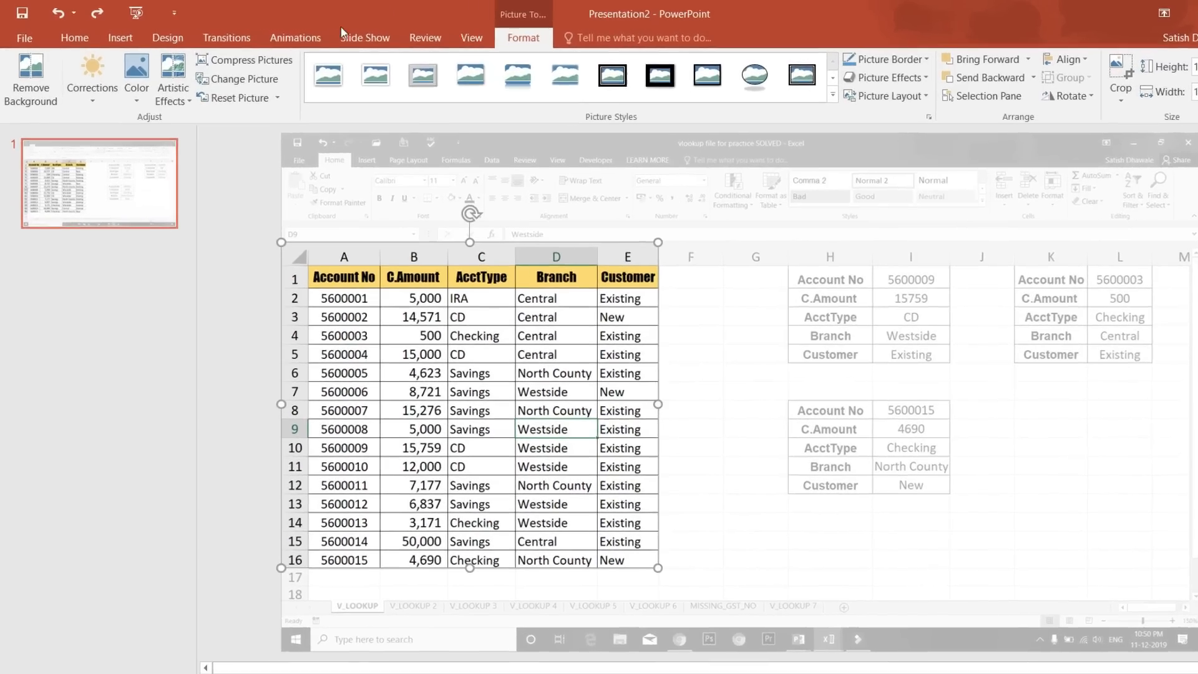
- Apply the Wipe entrance animation to the cropped main table and play the slide show
{"action": "left_click", "coordinate": [290, 36]}
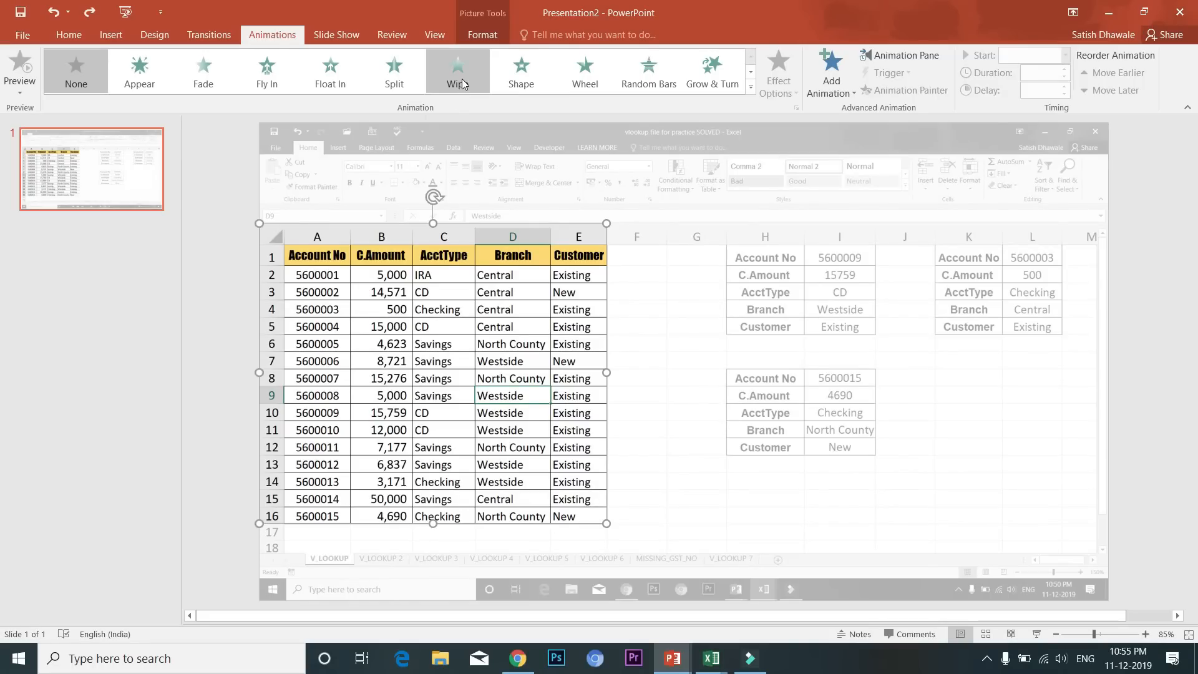
{"action": "left_click", "coordinate": [461, 83]}
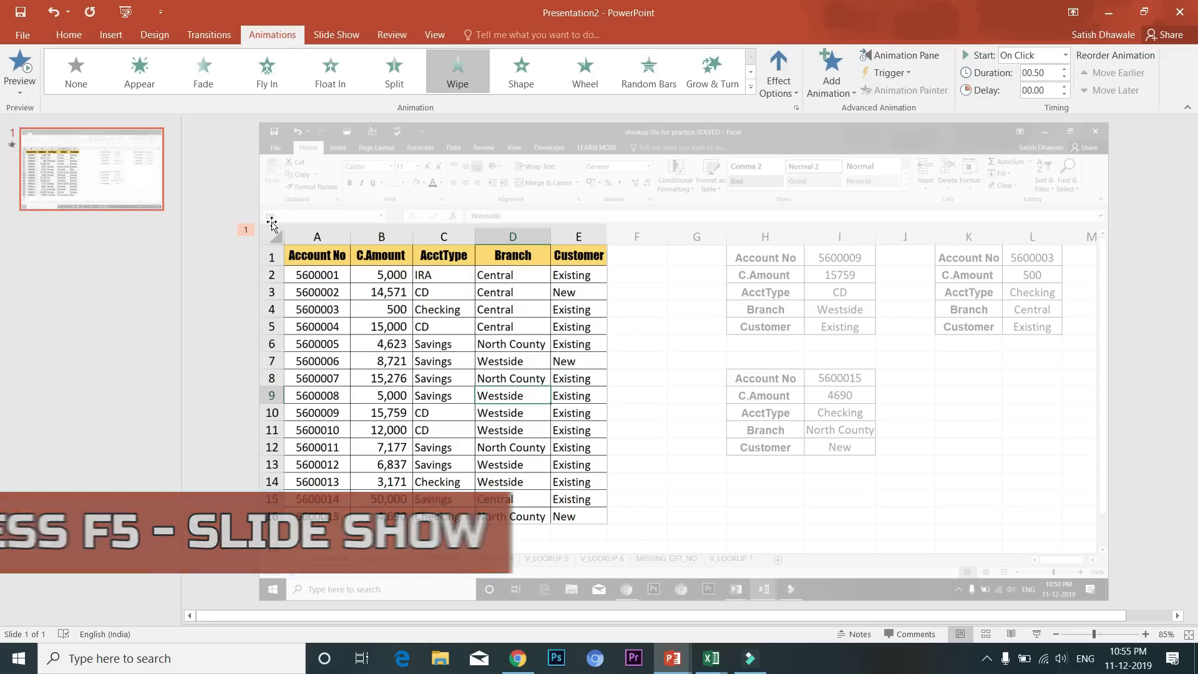
{"action": "key", "text": "F5"}
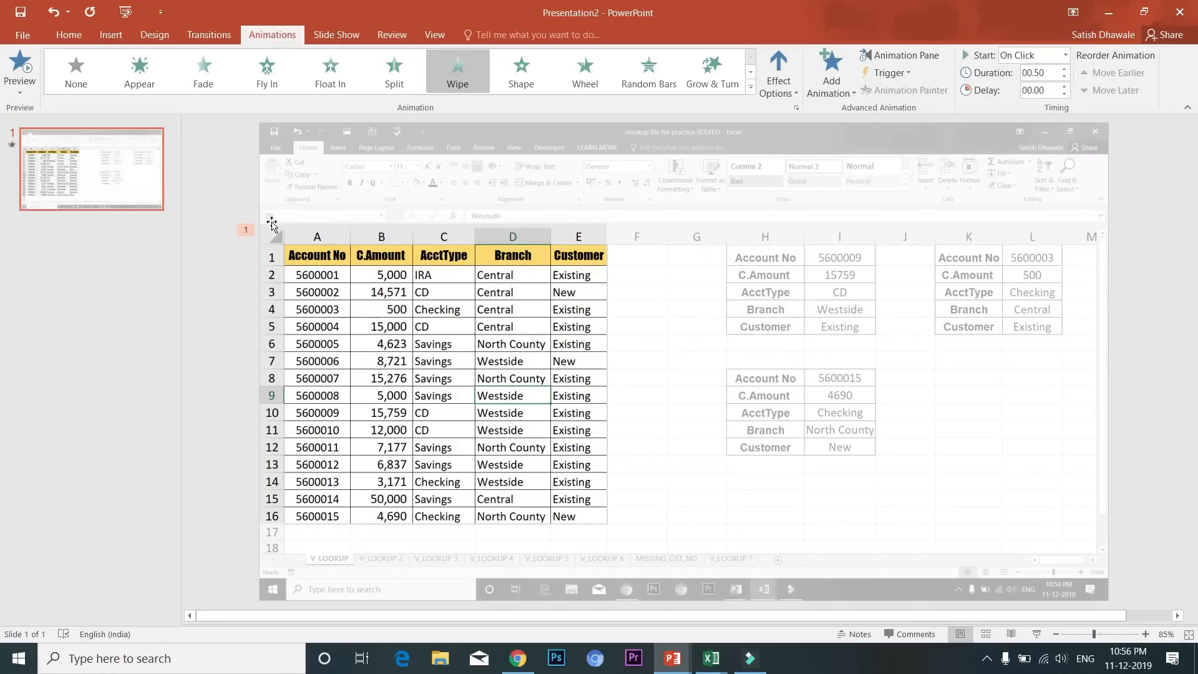
{"action": "left_click", "coordinate": [751, 88]}
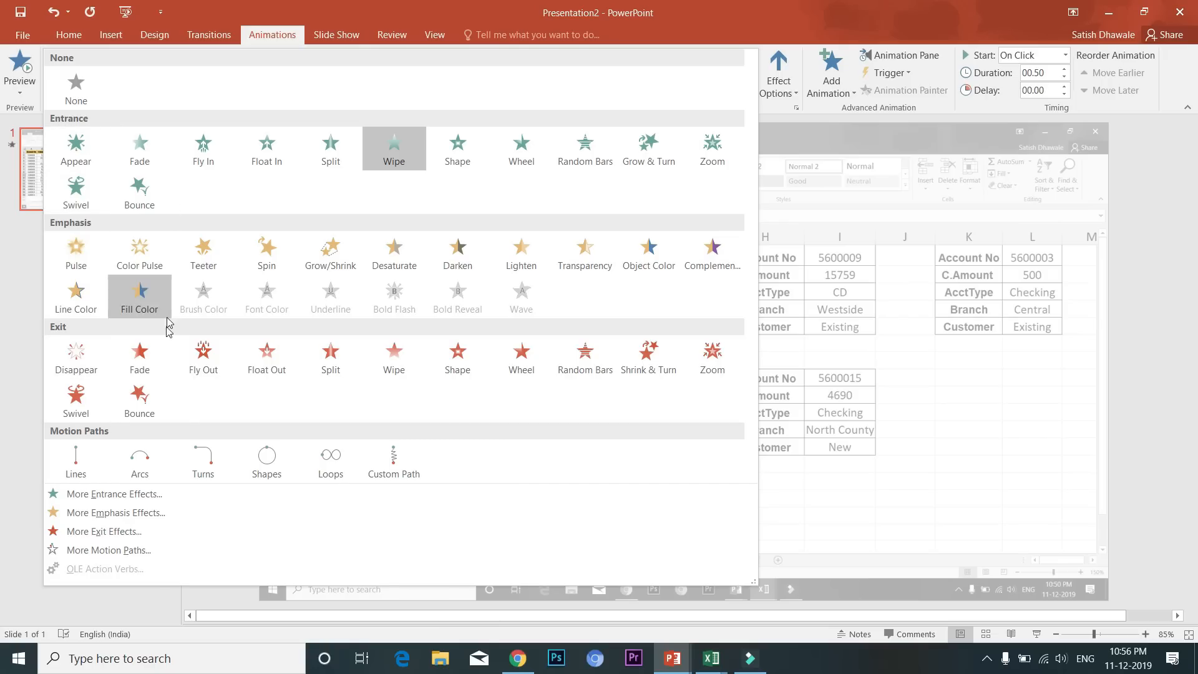
{"action": "left_click", "coordinate": [938, 501]}
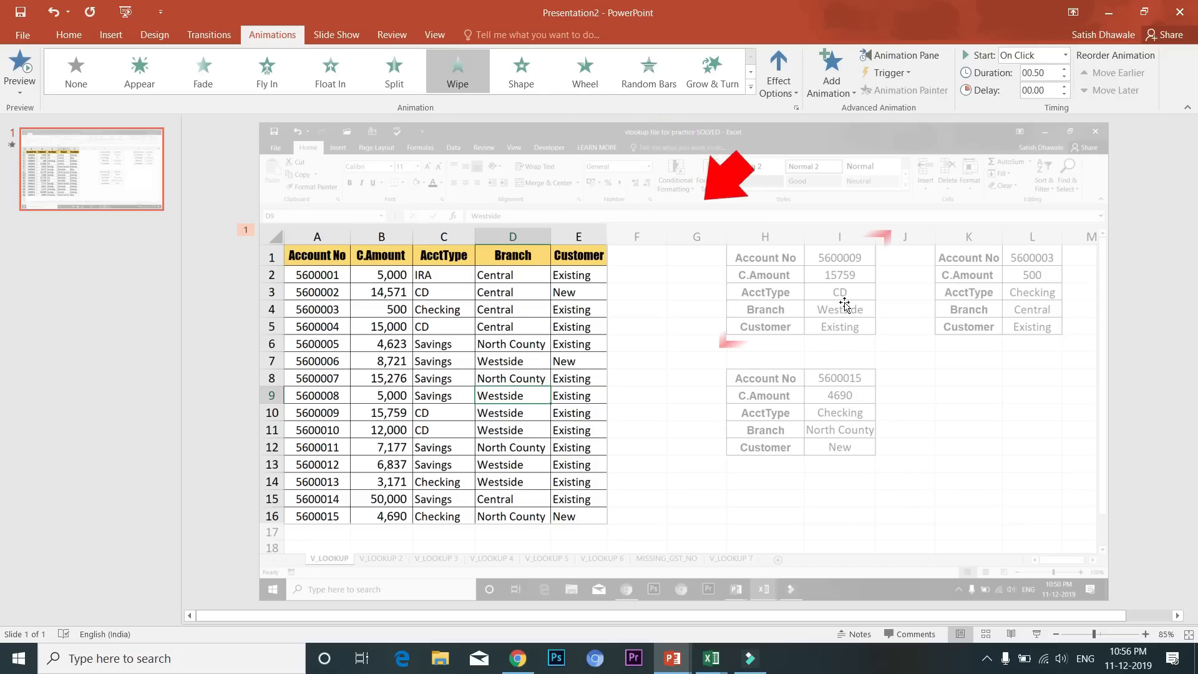
- Duplicate the faded full-size screenshot and align the copy exactly over the original on the slide
{"action": "left_click", "coordinate": [823, 287]}
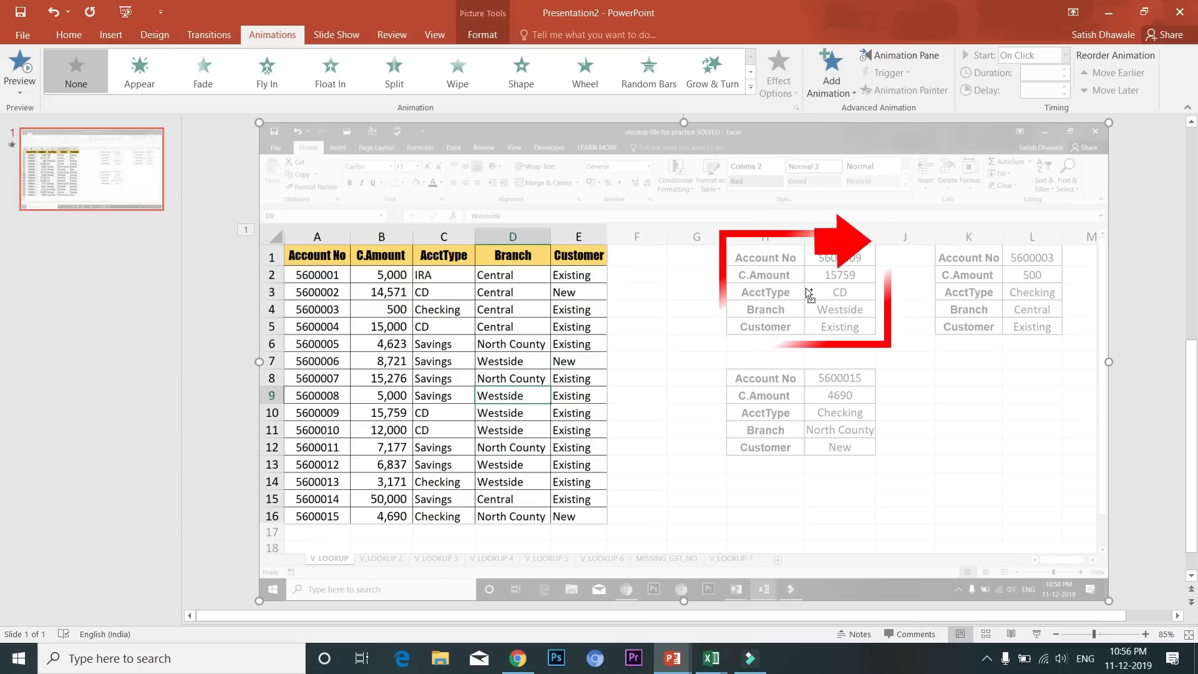
{"action": "key", "text": "ctrl+d"}
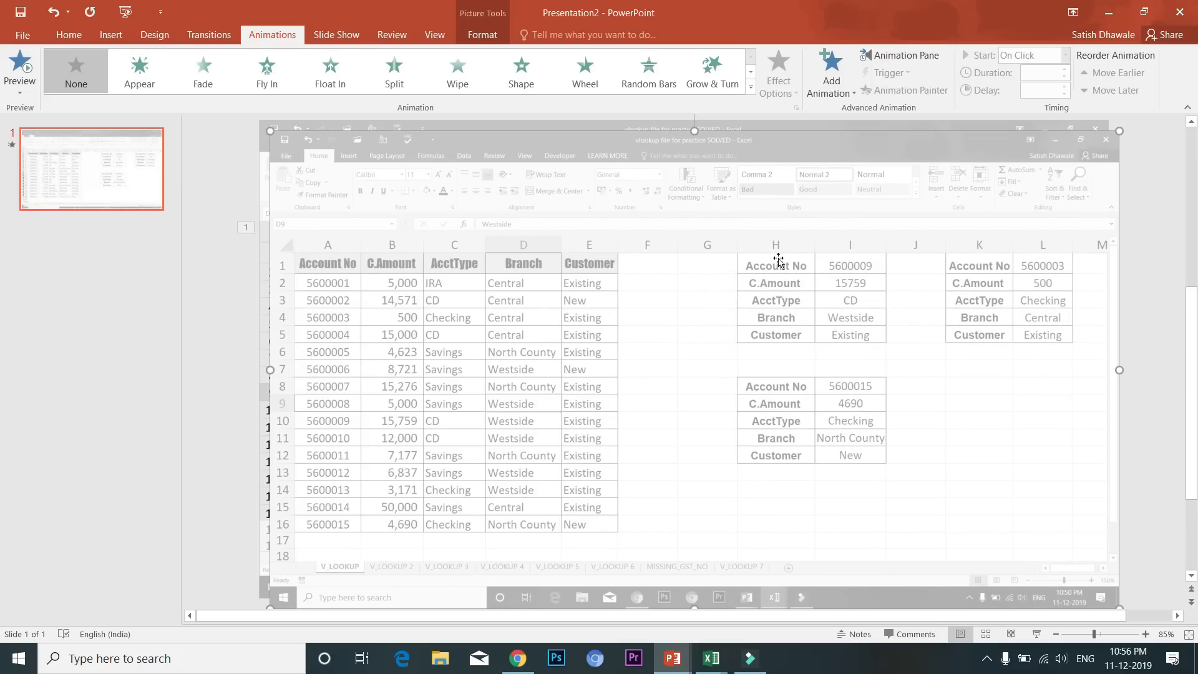
{"action": "left_click_drag", "start_coordinate": [780, 287], "coordinate": [773, 278]}
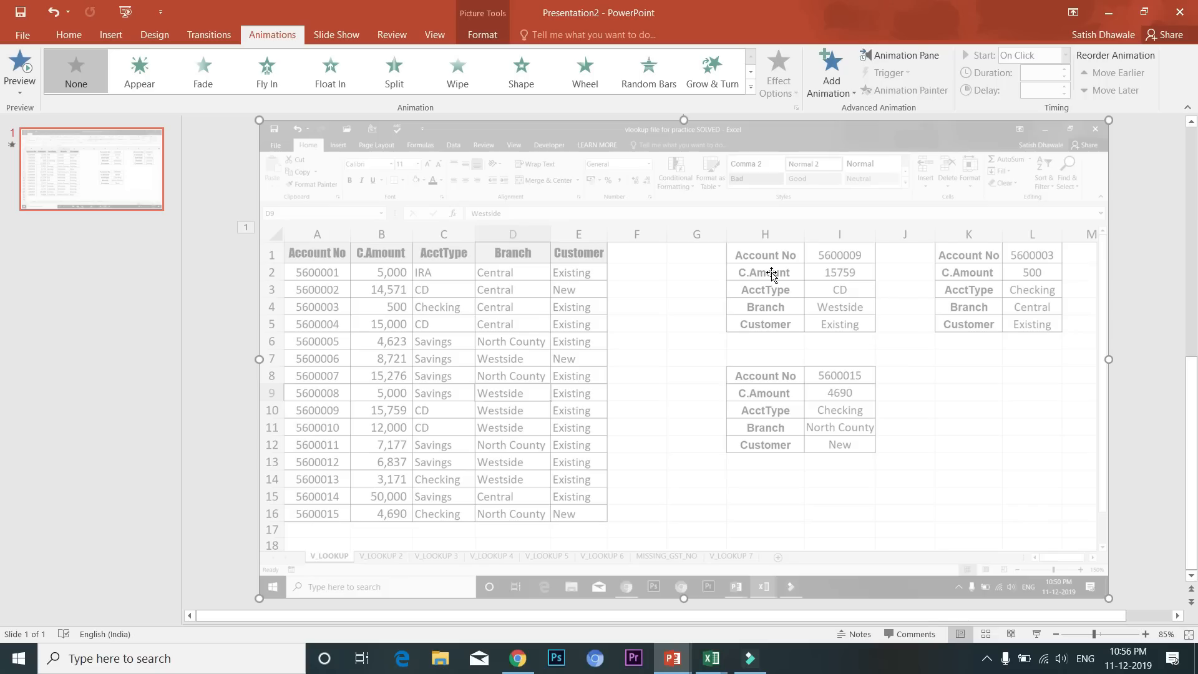
{"action": "mouse_move", "coordinate": [751, 267]}
{"action": "left_mouse_down"}
{"action": "mouse_move", "coordinate": [960, 400]}
{"action": "mouse_move", "coordinate": [952, 462]}
{"action": "mouse_move", "coordinate": [785, 302]}
{"action": "mouse_move", "coordinate": [757, 225]}
{"action": "mouse_move", "coordinate": [744, 257]}
{"action": "left_mouse_up"}
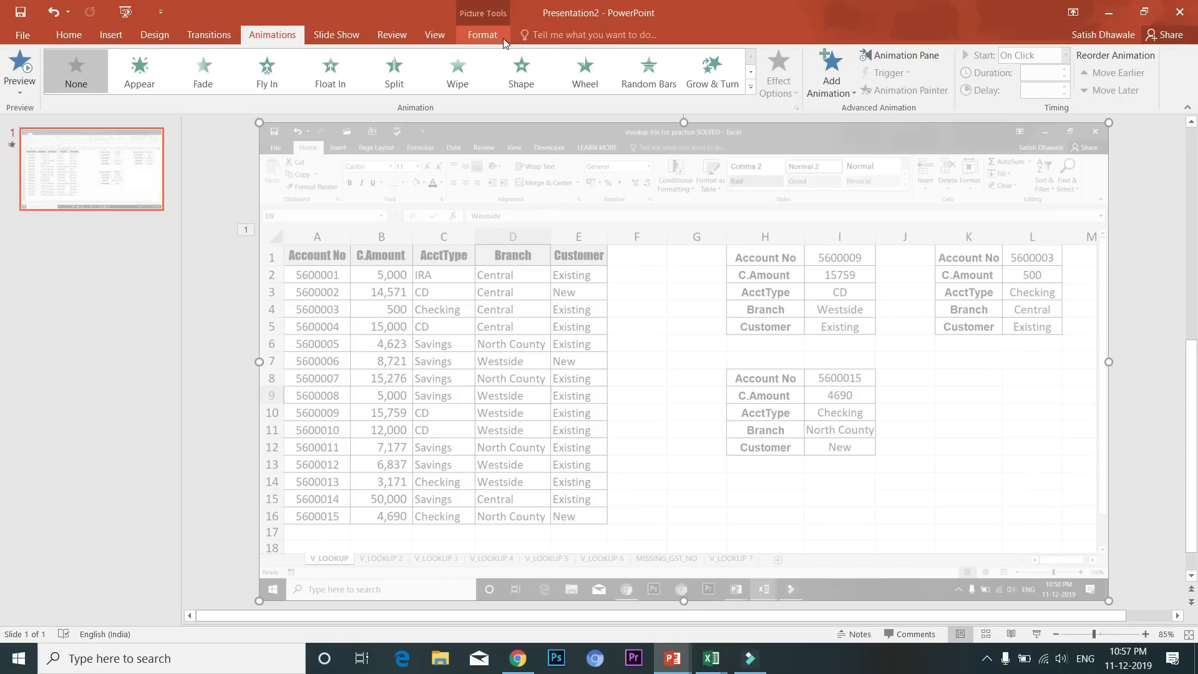
- Crop the faded duplicate to the small table in H1:I5, about 3.64 by 5.78 cm, and restore its original picture colours
{"action": "left_click", "coordinate": [482, 34]}
{"action": "left_click", "coordinate": [1032, 69]}
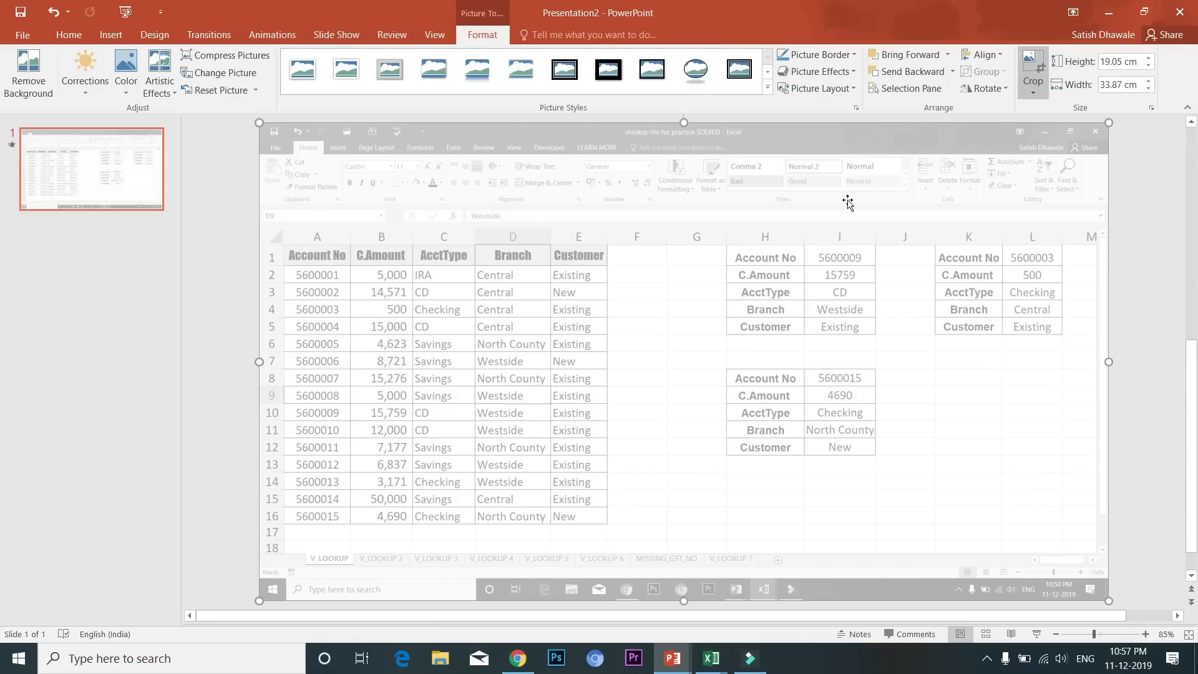
{"action": "left_click_drag", "start_coordinate": [267, 589], "coordinate": [727, 336]}
{"action": "left_click_drag", "start_coordinate": [1099, 128], "coordinate": [872, 246]}
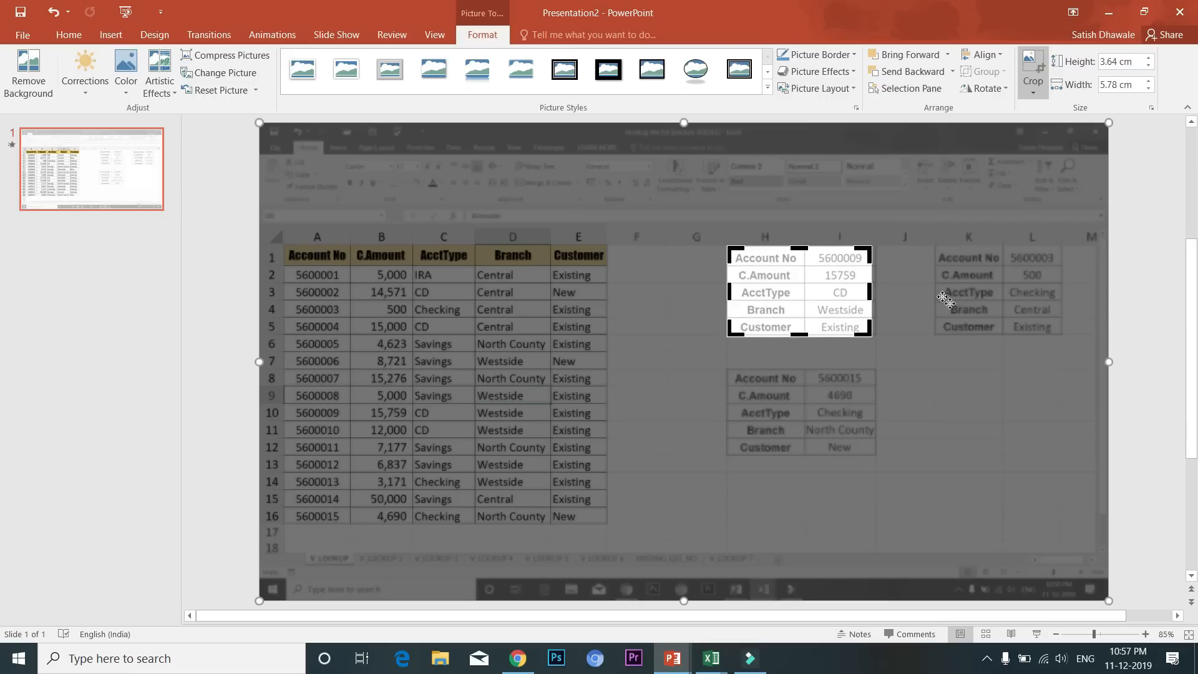
{"action": "left_click", "coordinate": [1144, 405]}
{"action": "left_click", "coordinate": [800, 309]}
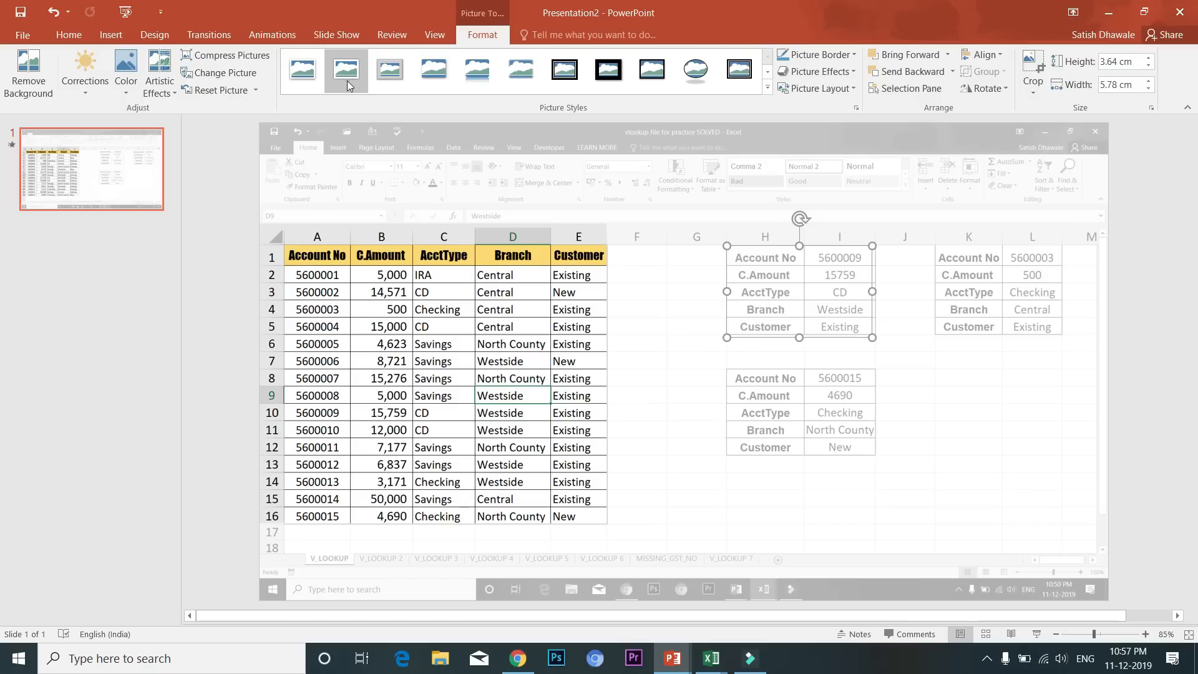
{"action": "left_click", "coordinate": [216, 91]}
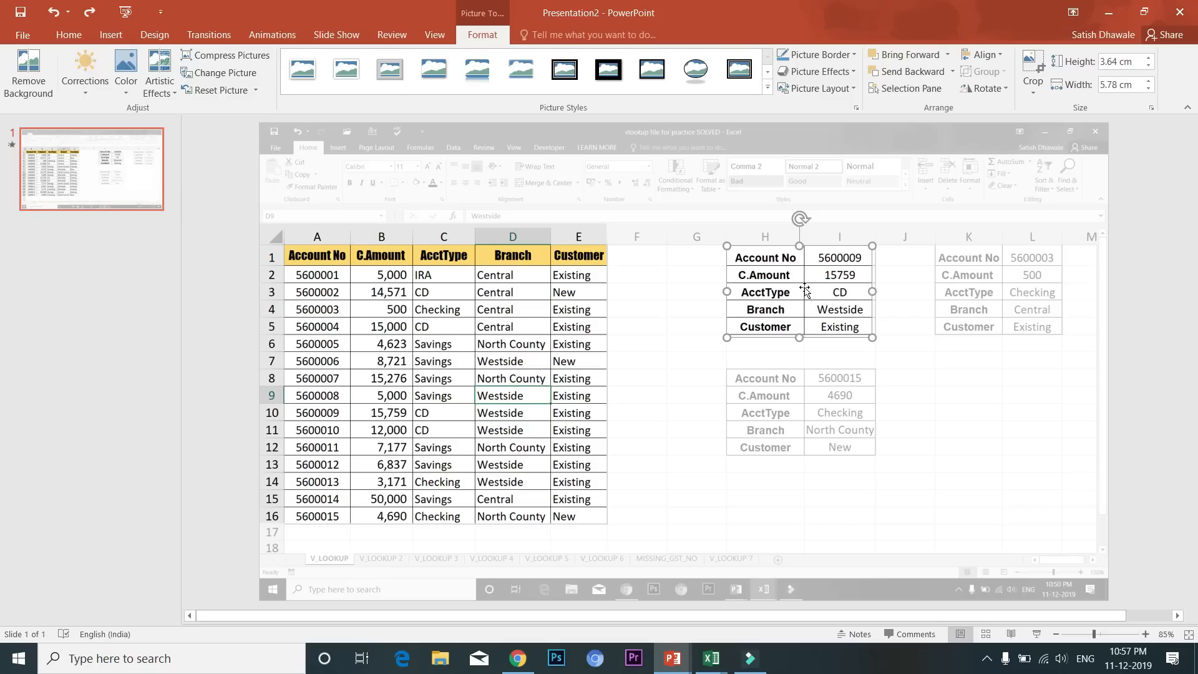
- Add a Wipe exit animation to the cropped main table and set its direction to From Top
{"action": "left_click", "coordinate": [454, 319]}
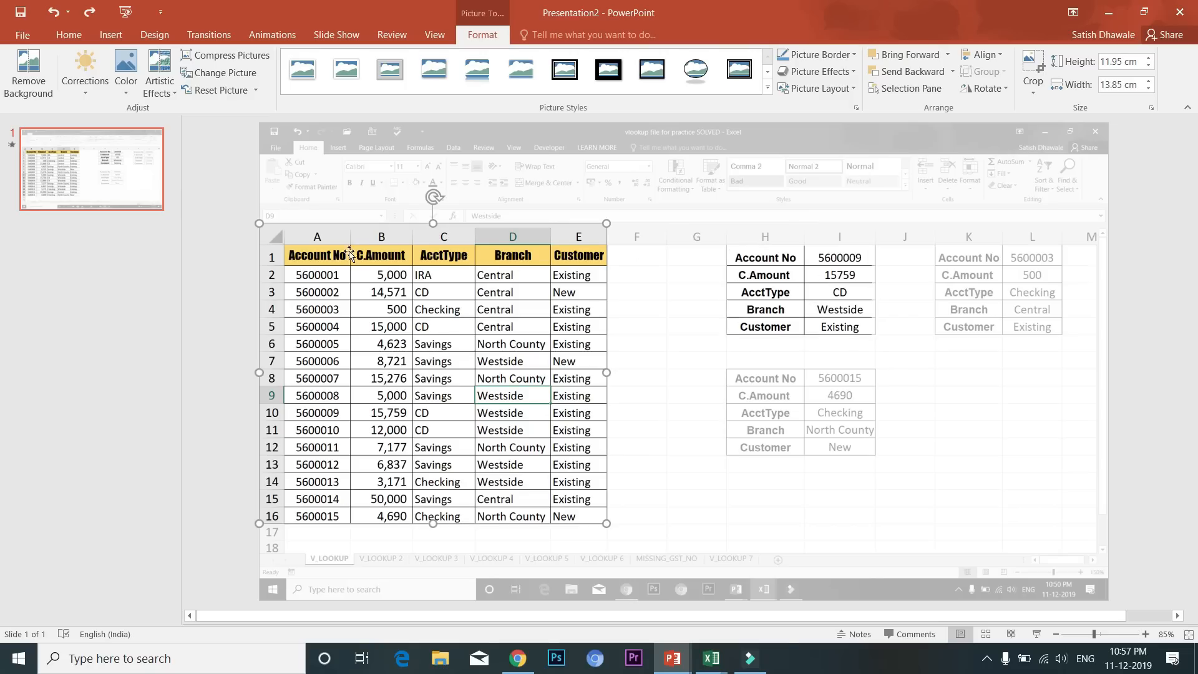
{"action": "left_click", "coordinate": [268, 37]}
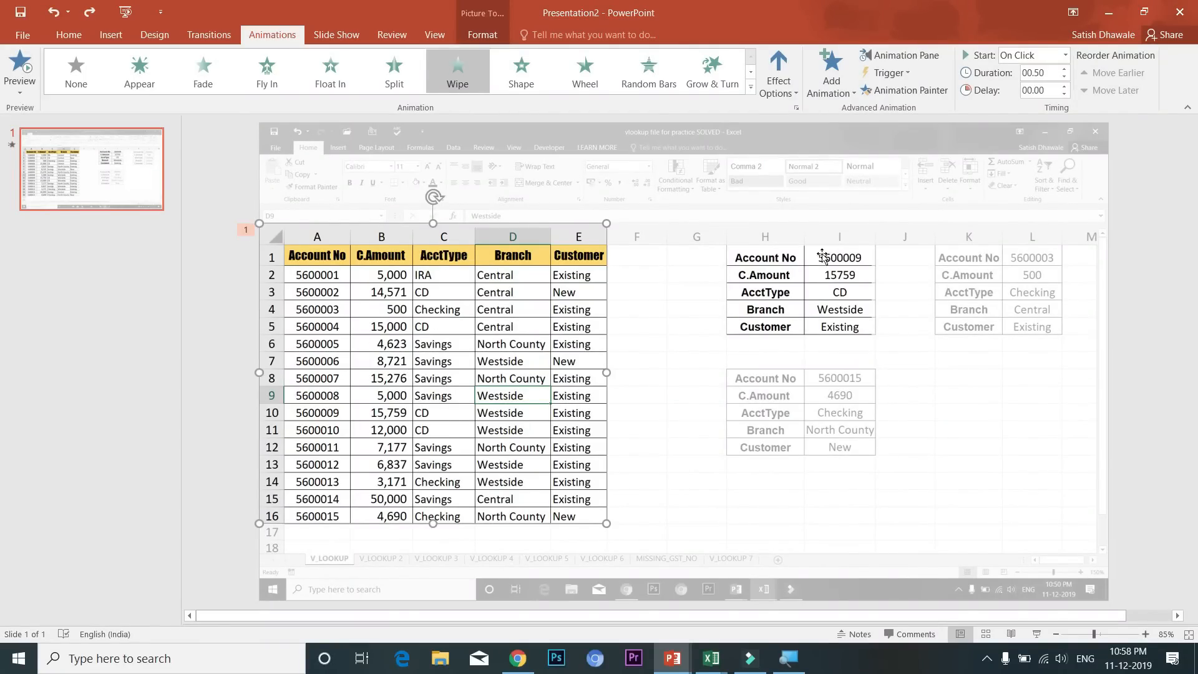
{"action": "left_click", "coordinate": [833, 317]}
{"action": "left_click", "coordinate": [526, 318]}
{"action": "left_click", "coordinate": [842, 94]}
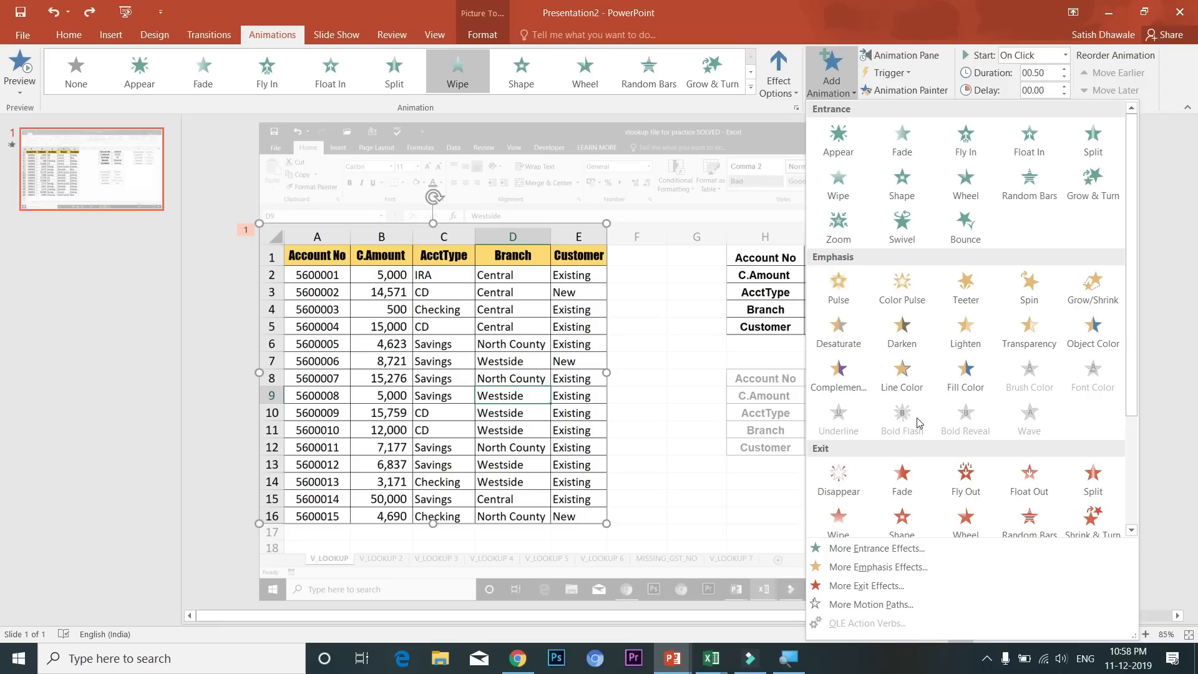
{"action": "left_click", "coordinate": [838, 519]}
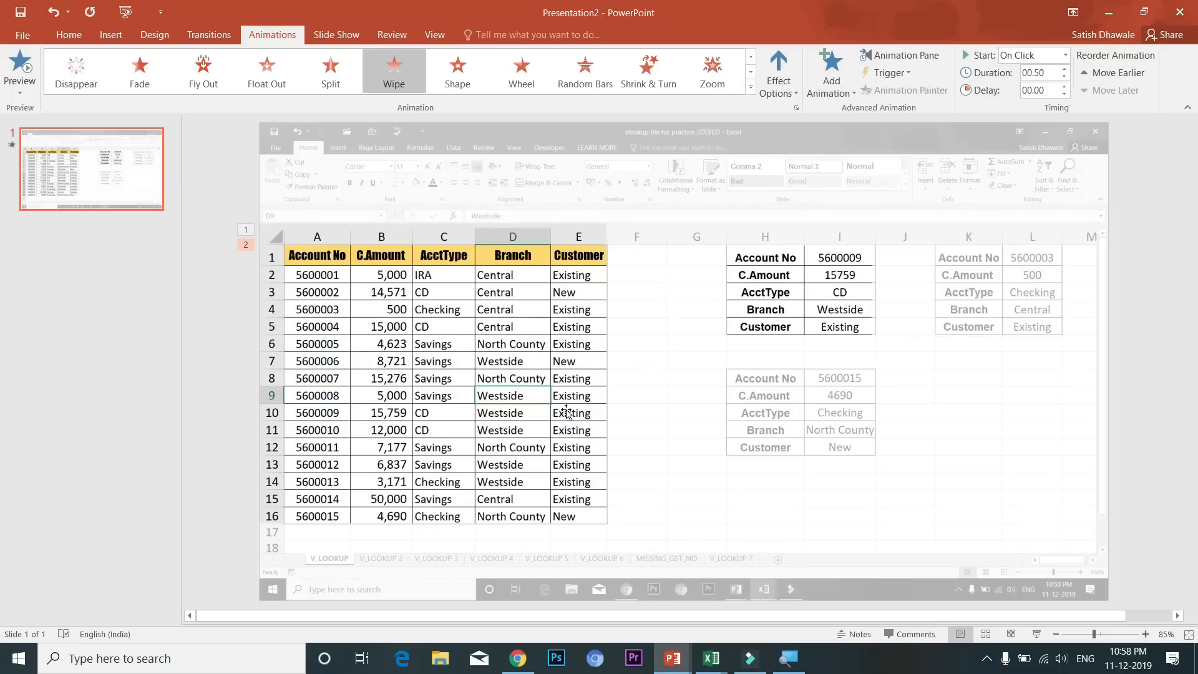
{"action": "left_click", "coordinate": [779, 81]}
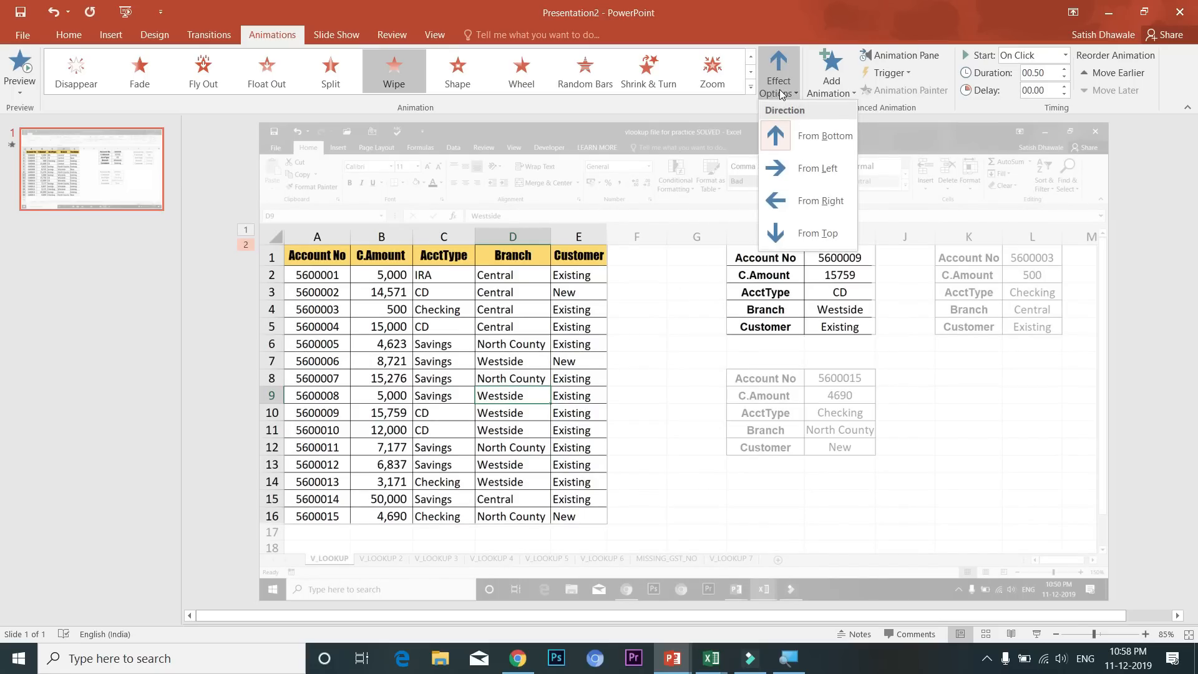
{"action": "left_click", "coordinate": [800, 237]}
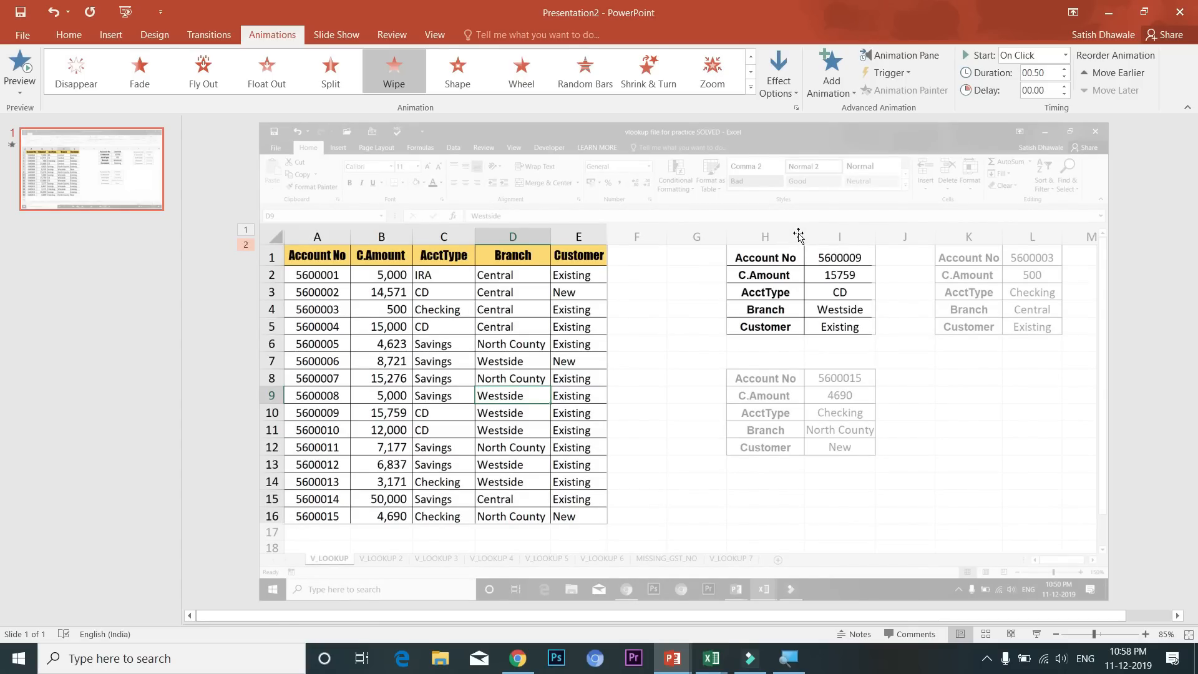
- Apply the Wipe entrance animation to the cropped table at H1:I5 and show the Animation Pane
{"action": "left_click", "coordinate": [785, 281]}
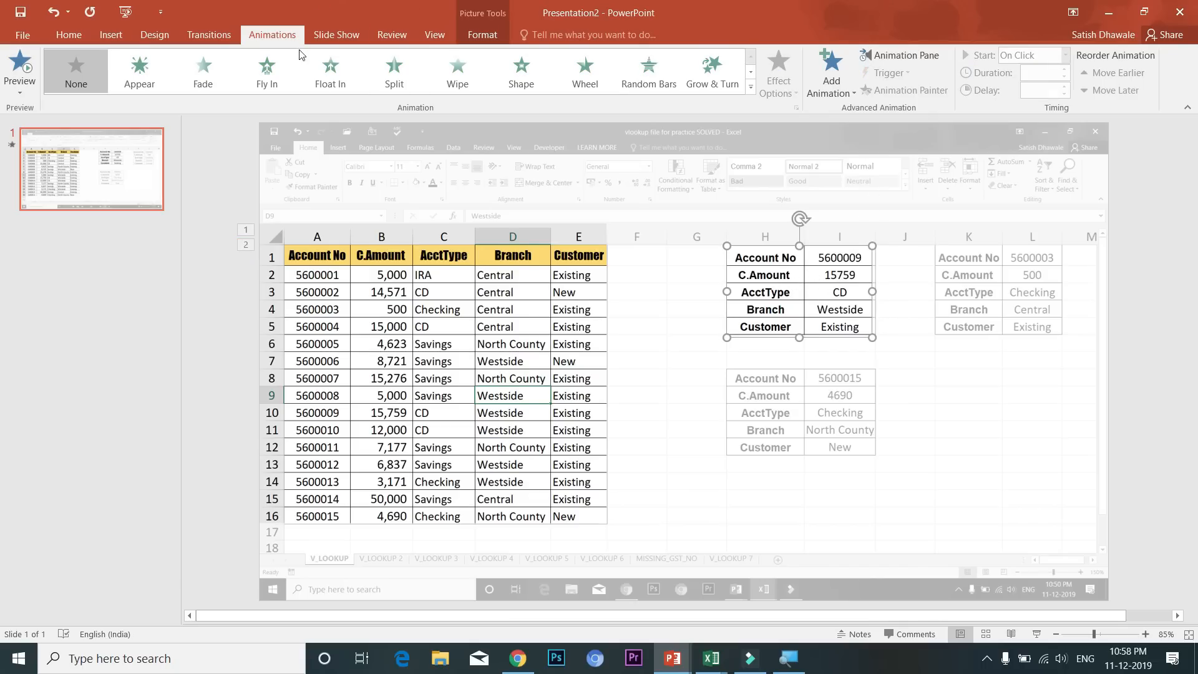
{"action": "left_click", "coordinate": [455, 69]}
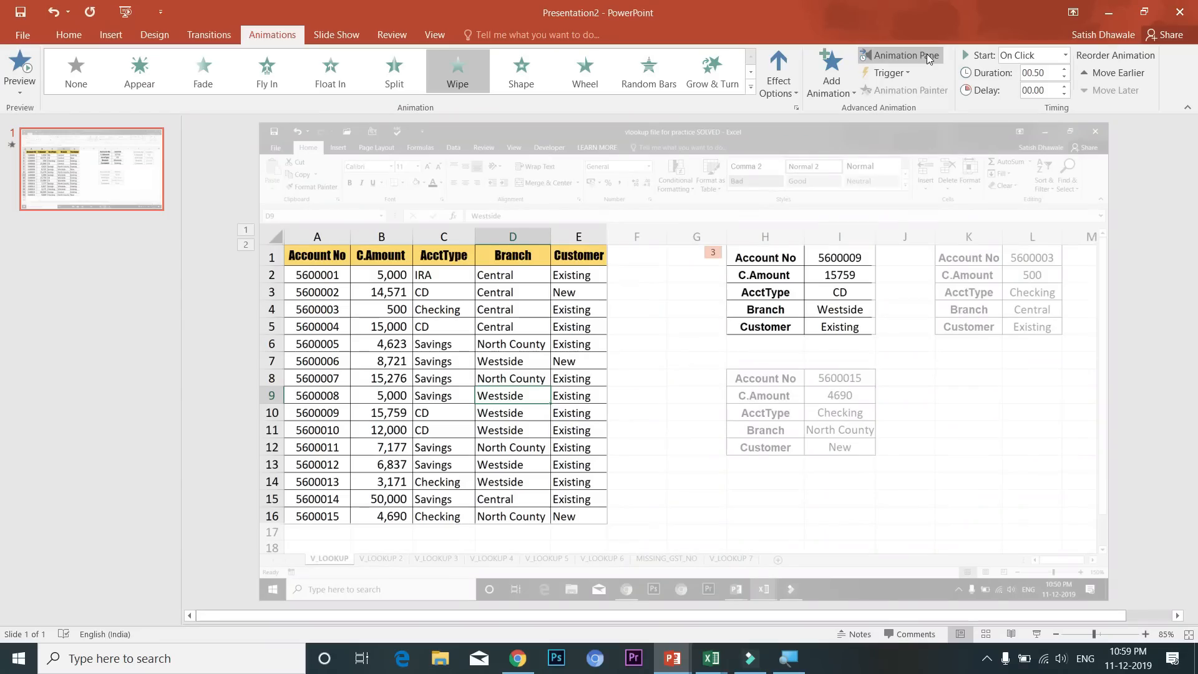
{"action": "left_click", "coordinate": [930, 59]}
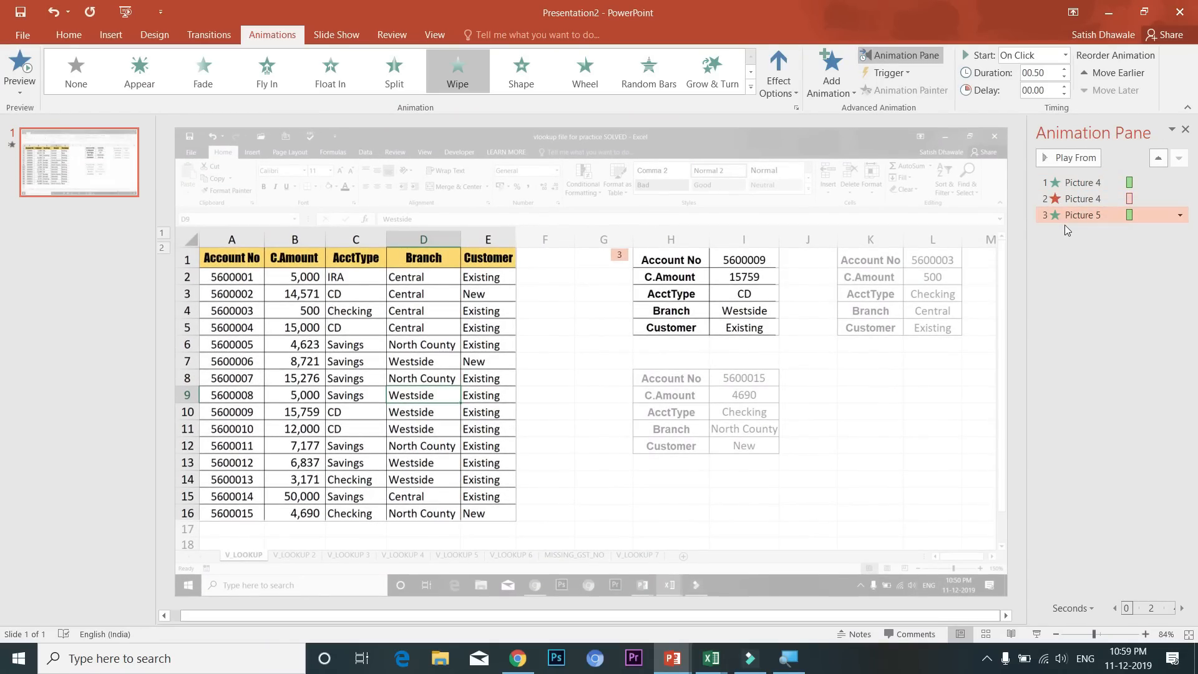
- Set the H1:I5 table's entrance animation to start With Previous, and preview the animations in the slide show
{"action": "left_click", "coordinate": [1067, 198]}
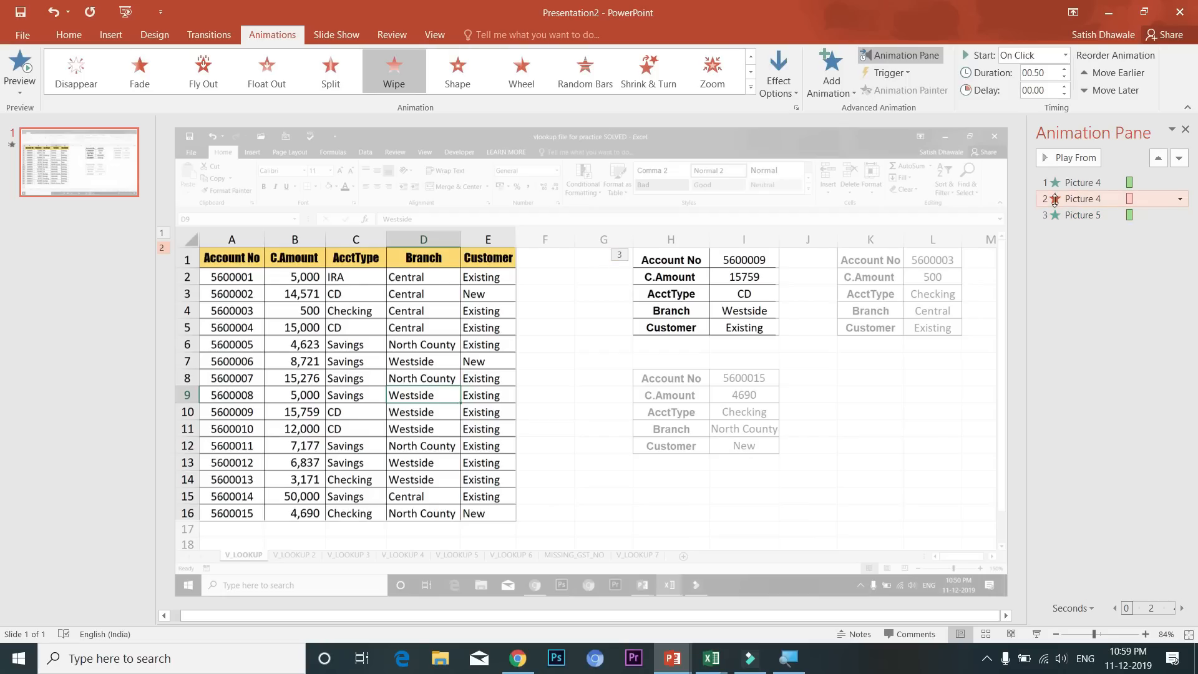
{"action": "left_click", "coordinate": [1082, 182]}
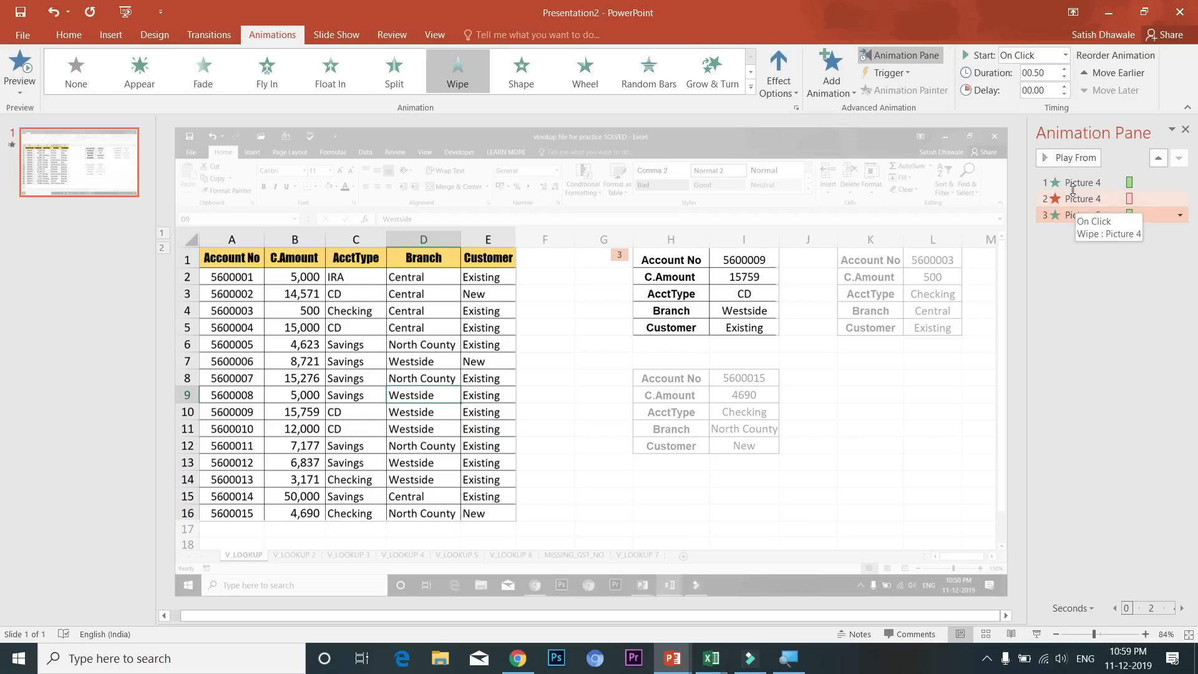
{"action": "left_click", "coordinate": [1098, 215]}
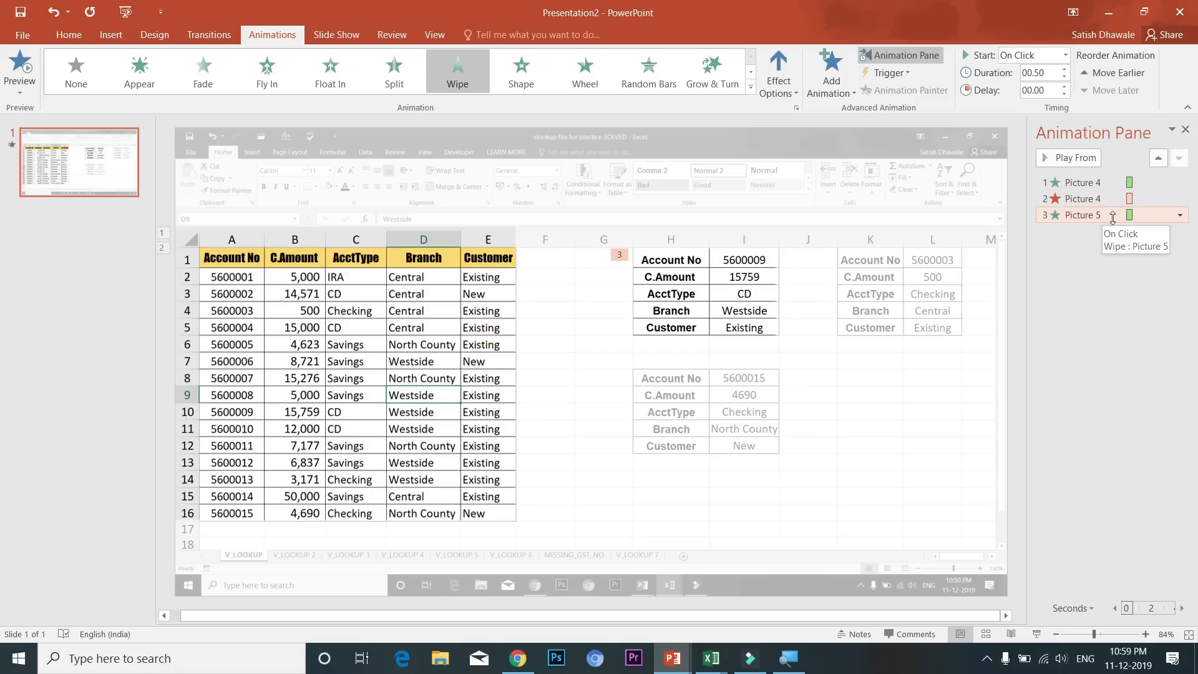
{"action": "left_click", "coordinate": [1179, 215]}
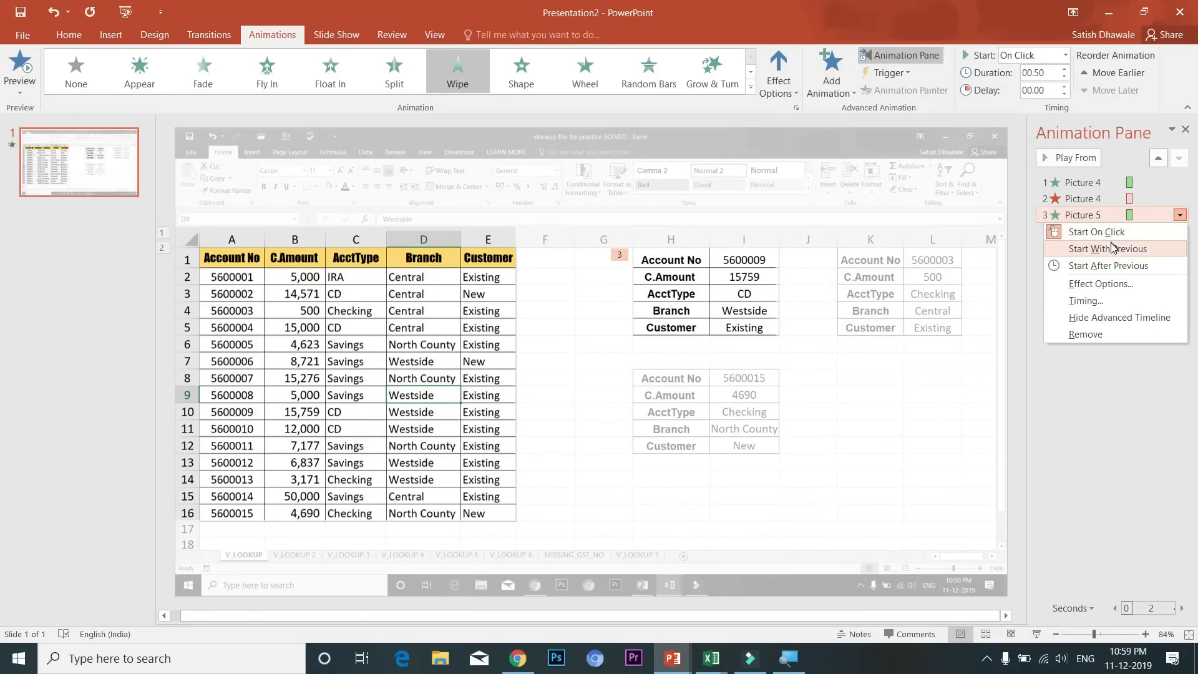
{"action": "left_click", "coordinate": [1112, 249]}
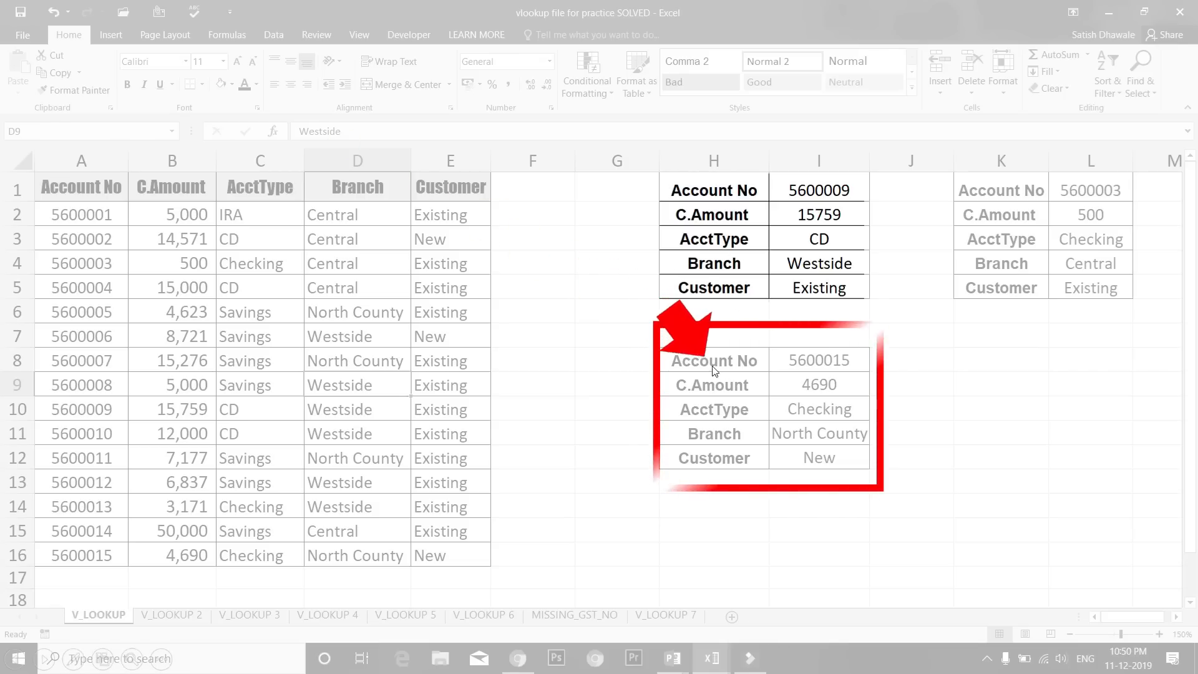
{"action": "key", "text": "Escape"}
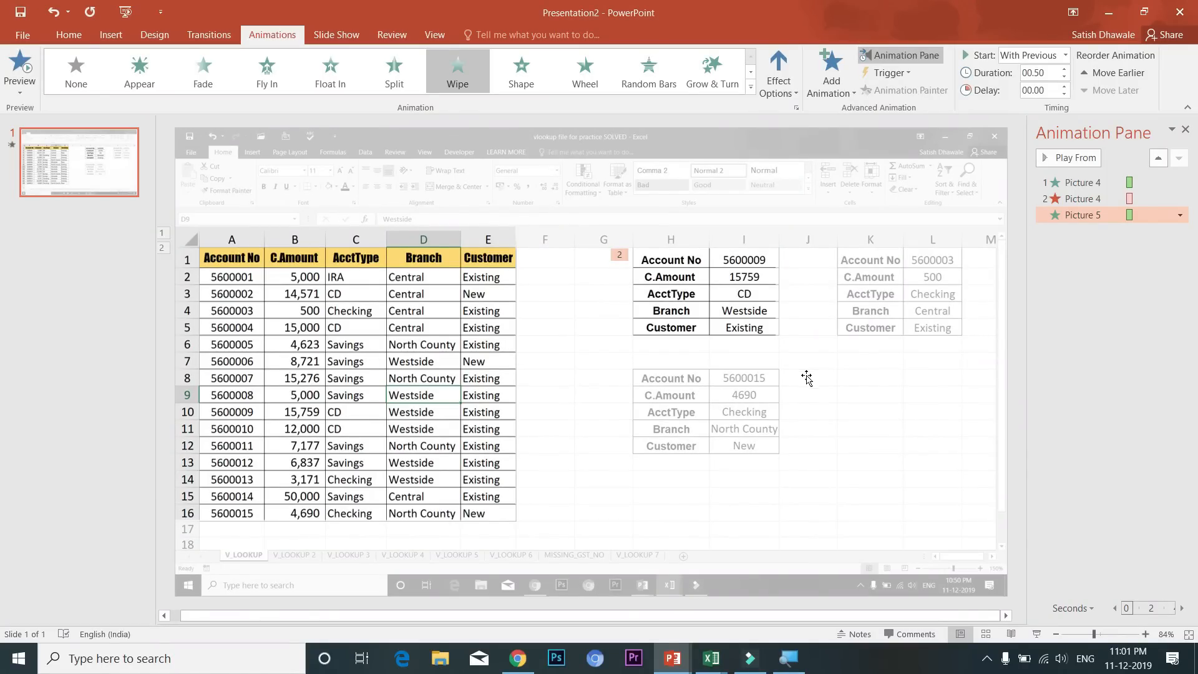
- Duplicate the faded background screenshot again and line the new copy up with the original's upper-left corner
{"action": "left_click", "coordinate": [664, 189]}
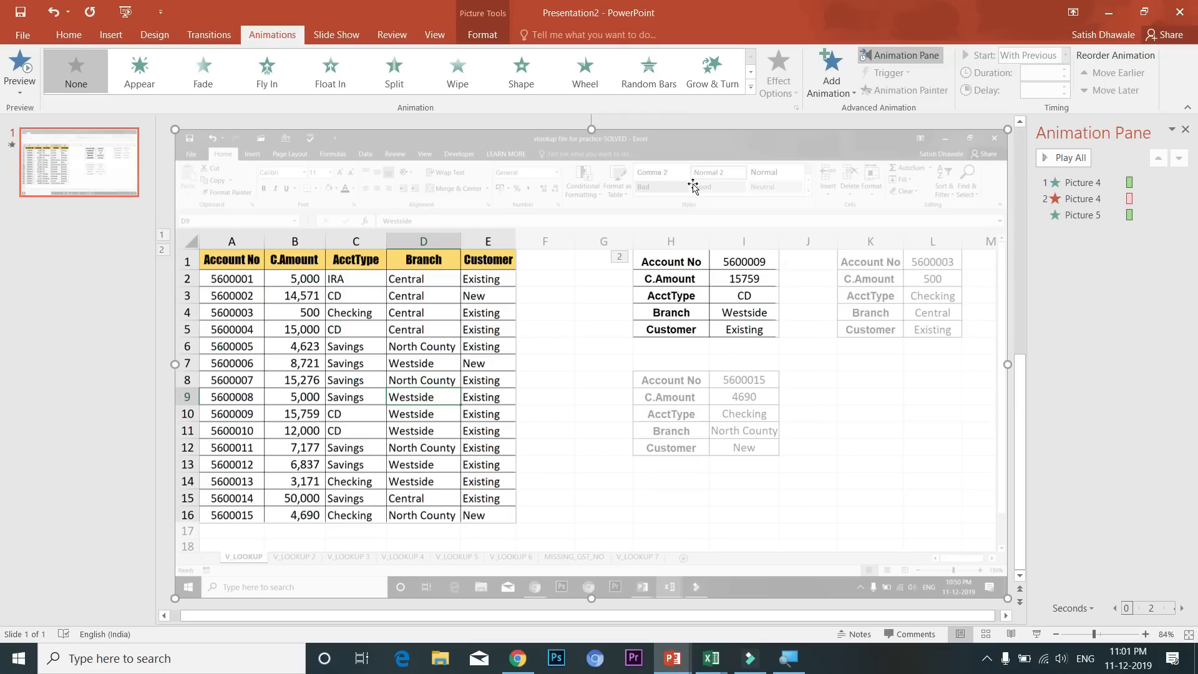
{"action": "key", "text": "ctrl+d"}
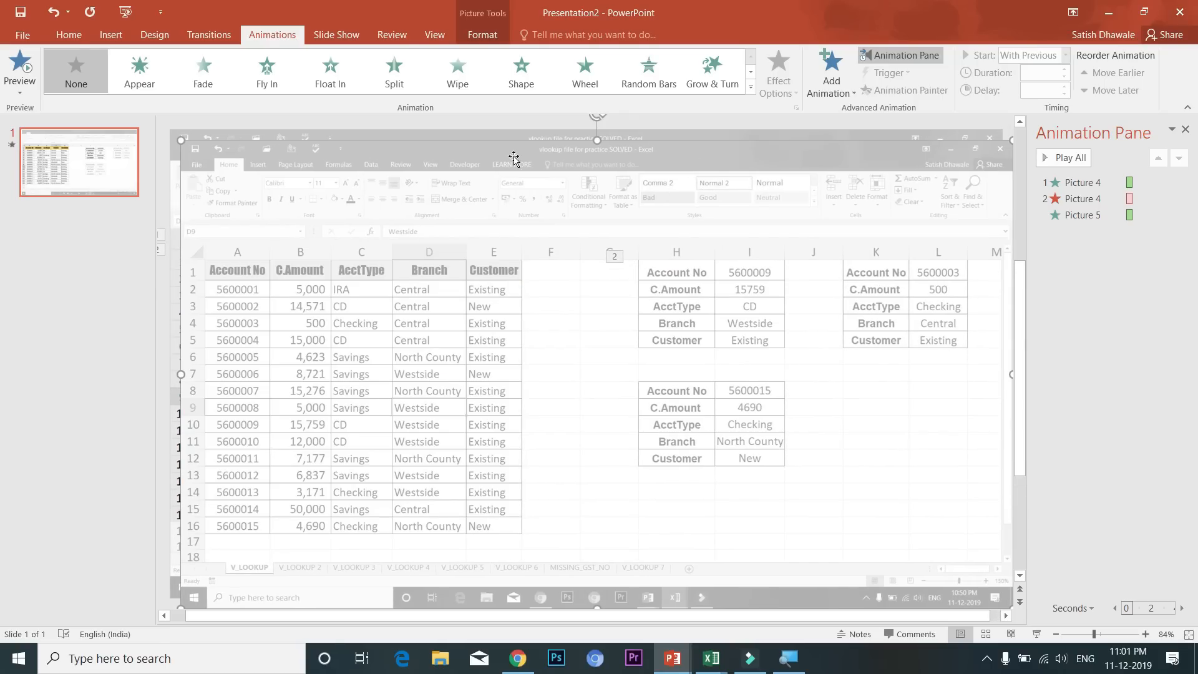
{"action": "mouse_move", "coordinate": [327, 171]}
{"action": "left_mouse_down"}
{"action": "mouse_move", "coordinate": [320, 162]}
{"action": "mouse_move", "coordinate": [338, 188]}
{"action": "left_mouse_up"}
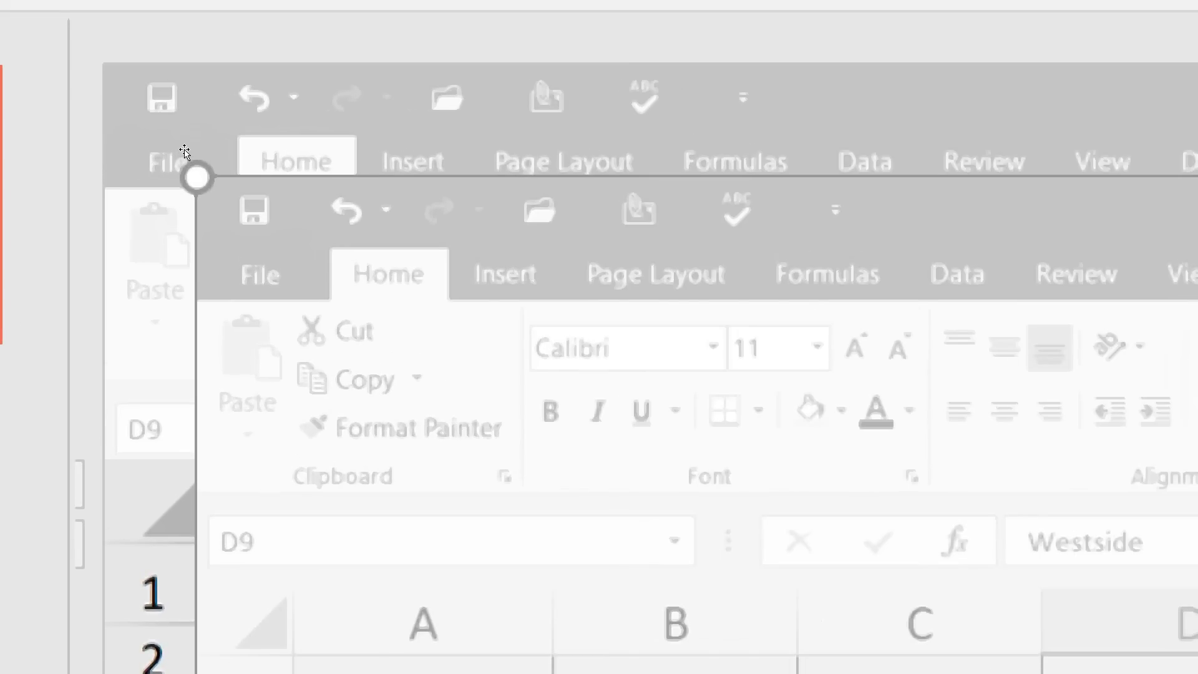
{"action": "left_click_drag", "start_coordinate": [205, 174], "coordinate": [178, 138]}
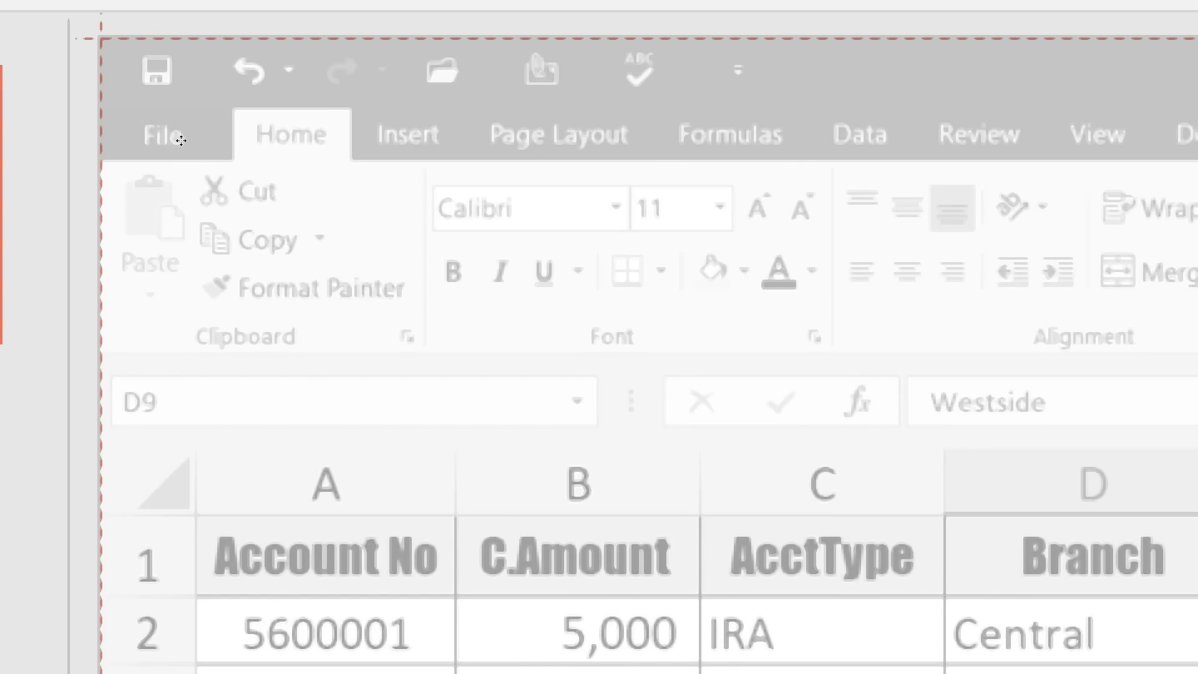
{"action": "left_click_drag", "start_coordinate": [181, 140], "coordinate": [184, 137]}
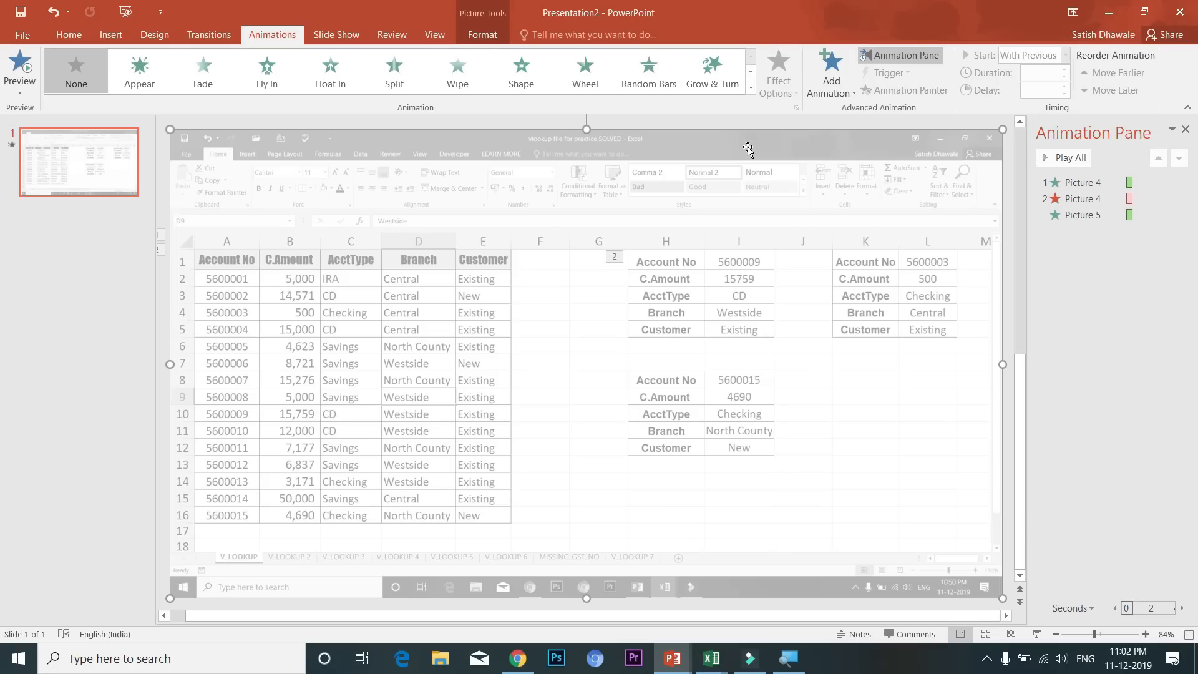
- Crop the new faded copy to the table in H8:I12, about 3.48 by 6.02 cm, and restore its original picture colours
{"action": "left_click", "coordinate": [484, 35]}
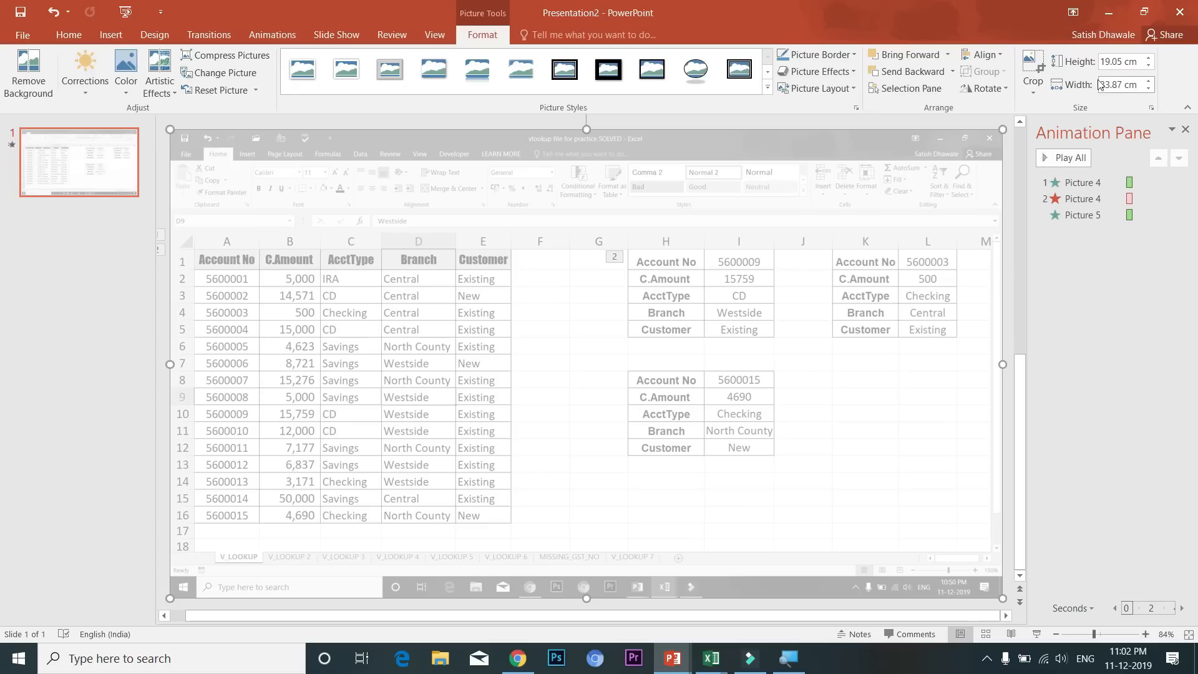
{"action": "left_click", "coordinate": [1031, 65]}
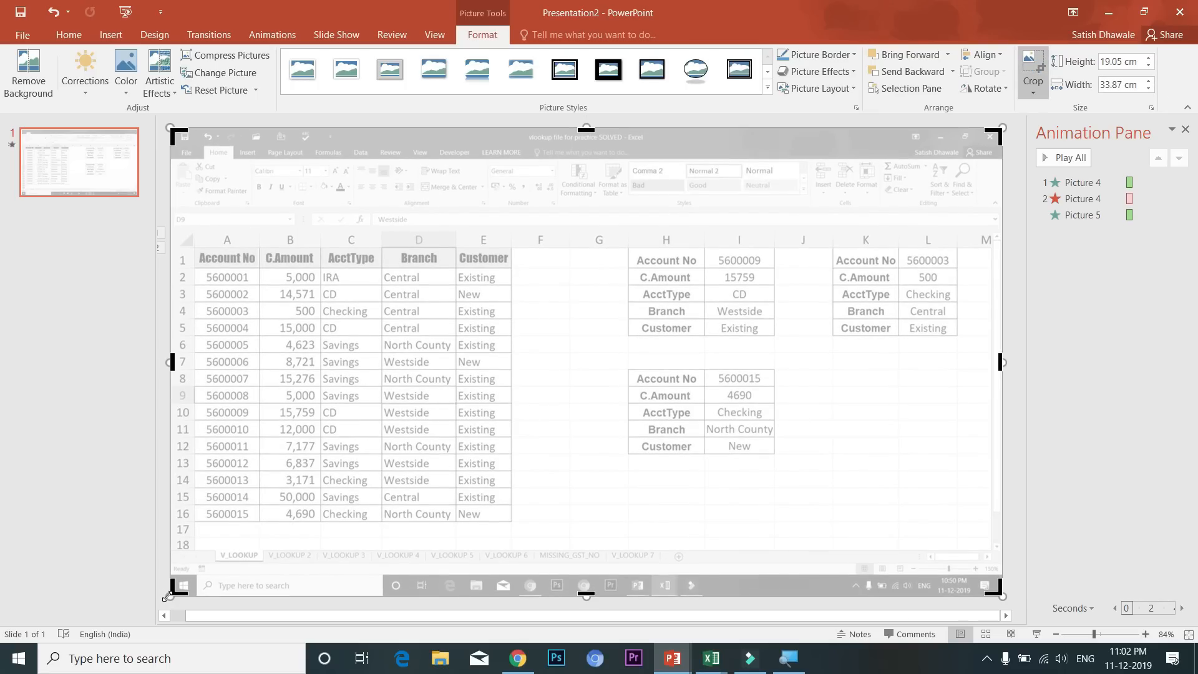
{"action": "left_click_drag", "start_coordinate": [170, 592], "coordinate": [626, 459]}
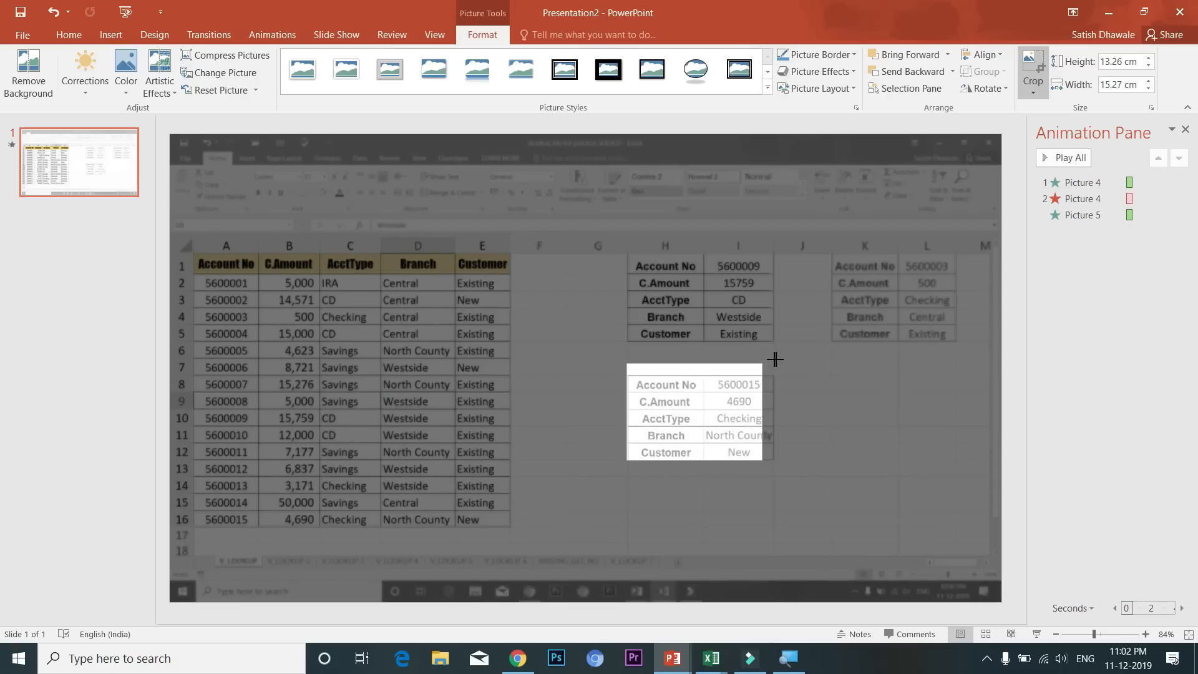
{"action": "left_click_drag", "start_coordinate": [775, 374], "coordinate": [773, 375]}
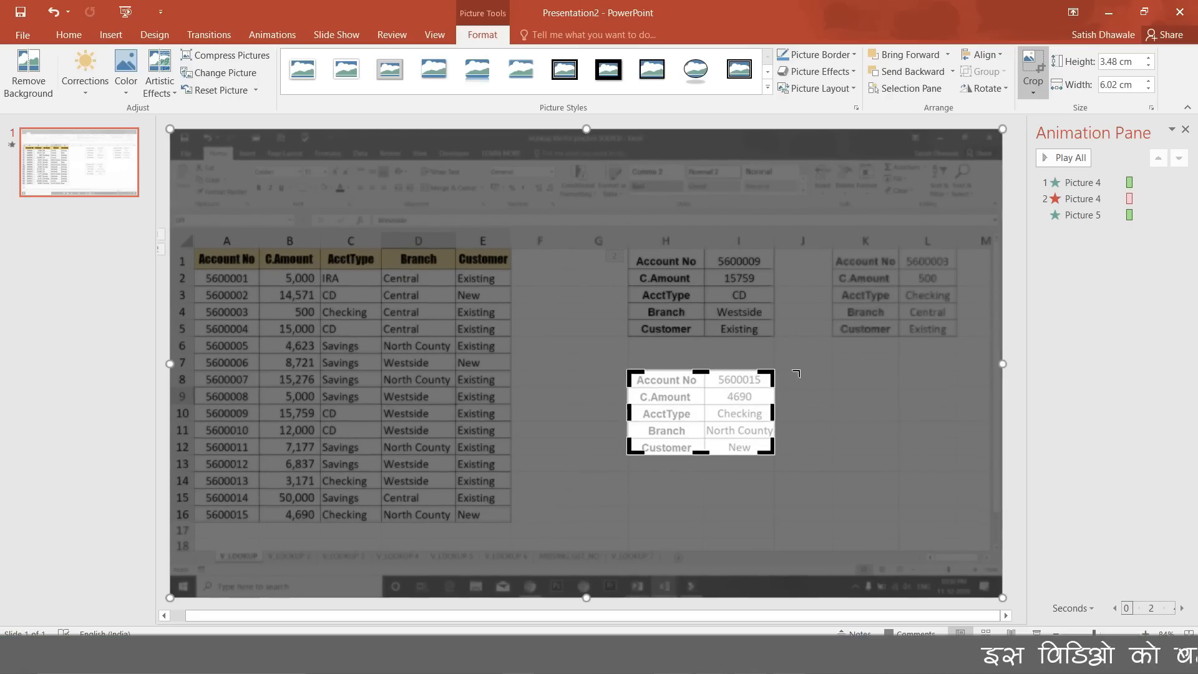
{"action": "left_click", "coordinate": [1052, 424]}
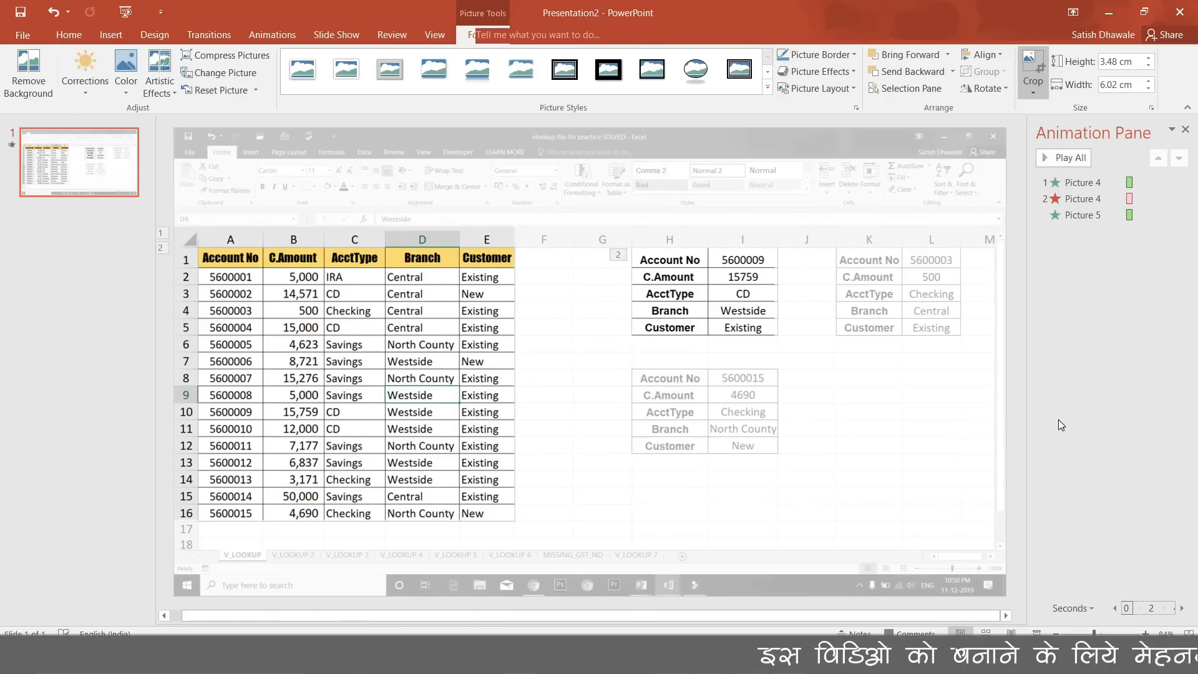
{"action": "left_click", "coordinate": [694, 416]}
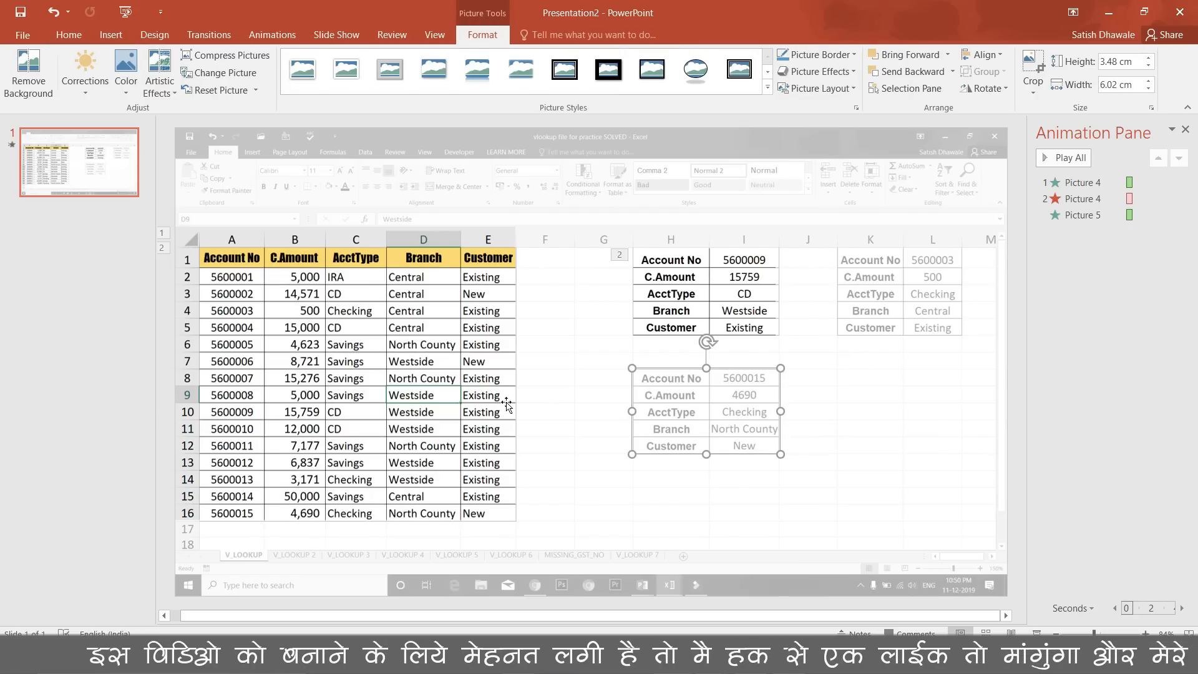
{"action": "left_click", "coordinate": [206, 92]}
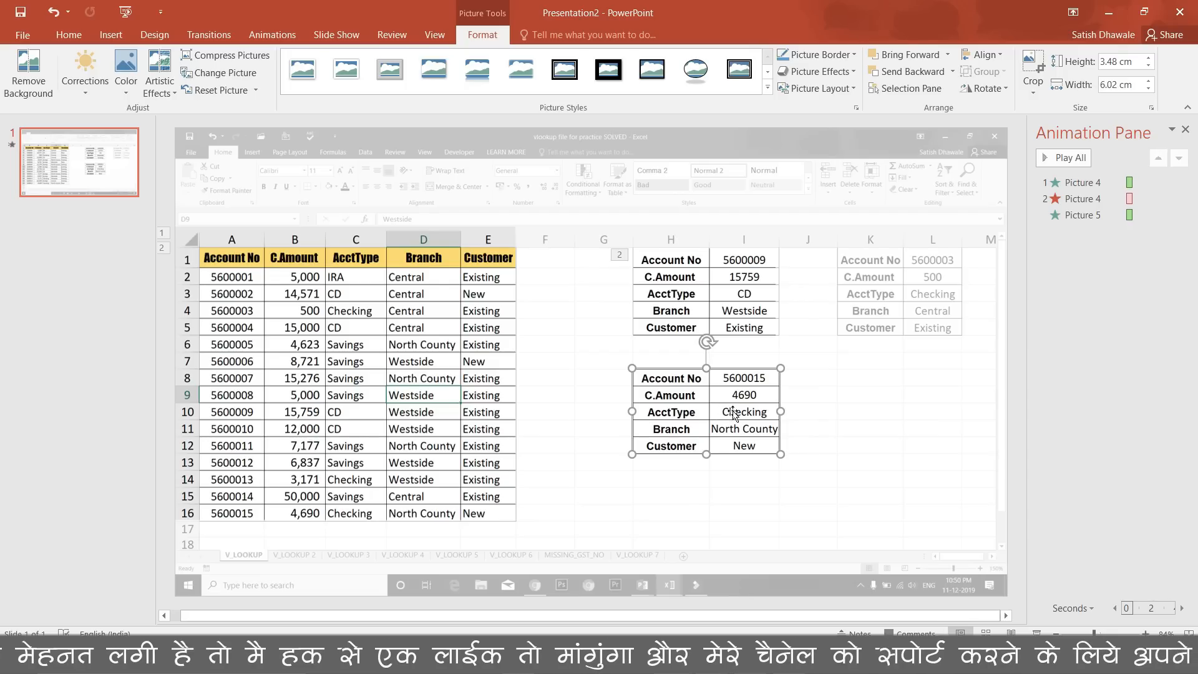
- Darken the faded background screenshot with the Brightness -40%, Contrast +40% correction
{"action": "left_click", "coordinate": [834, 433]}
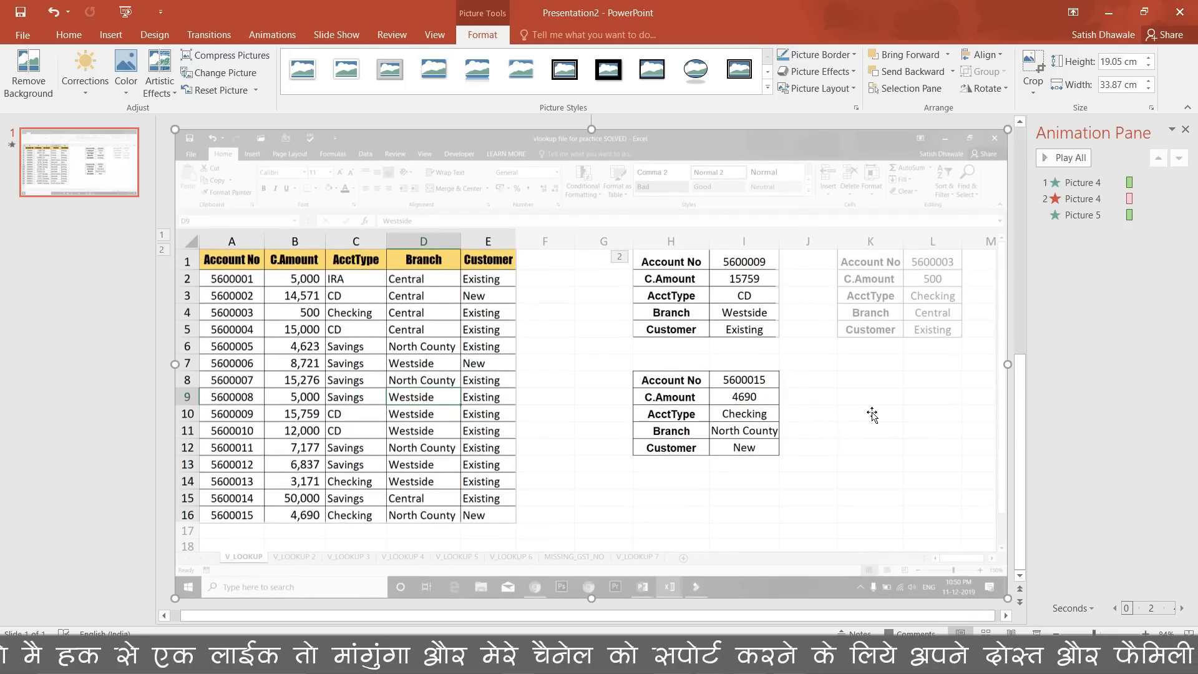
{"action": "left_click", "coordinate": [84, 87]}
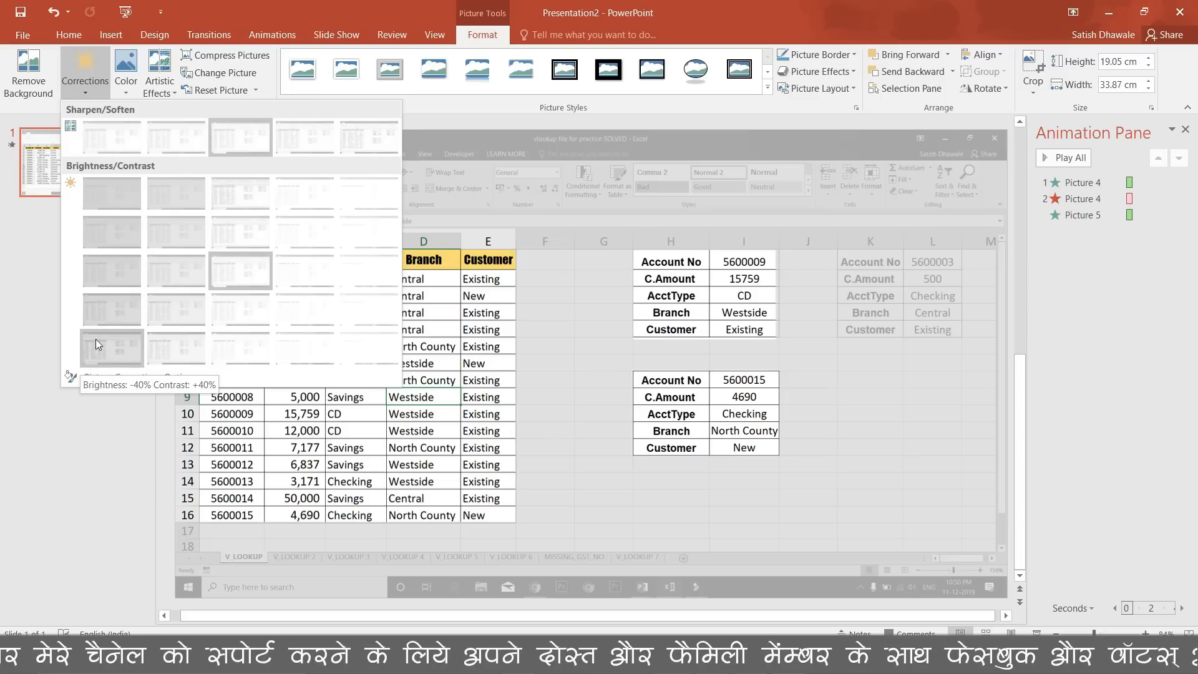
{"action": "left_click", "coordinate": [95, 343]}
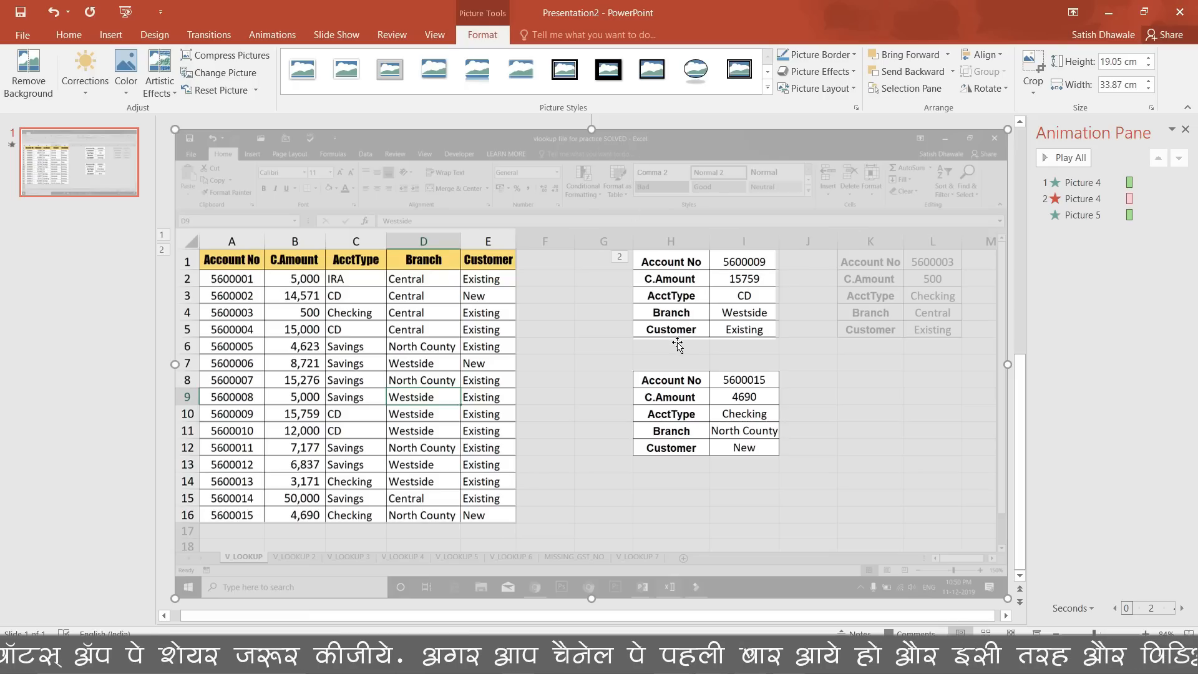
{"action": "left_click", "coordinate": [170, 91]}
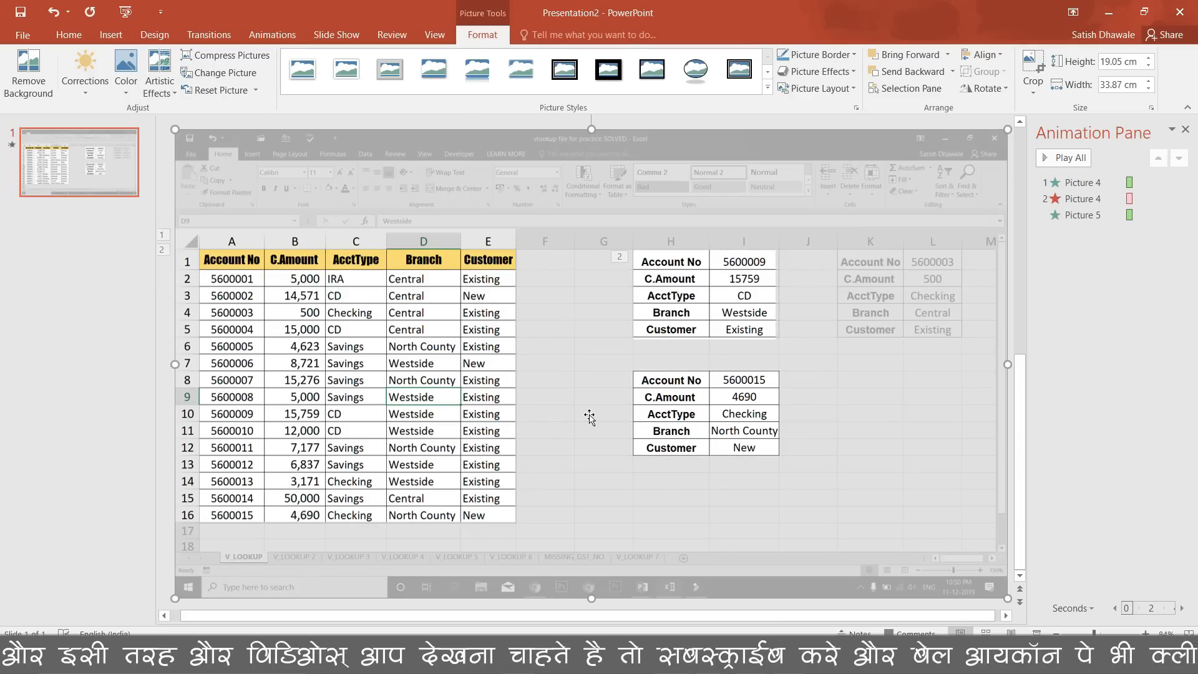
{"action": "left_click", "coordinate": [718, 399]}
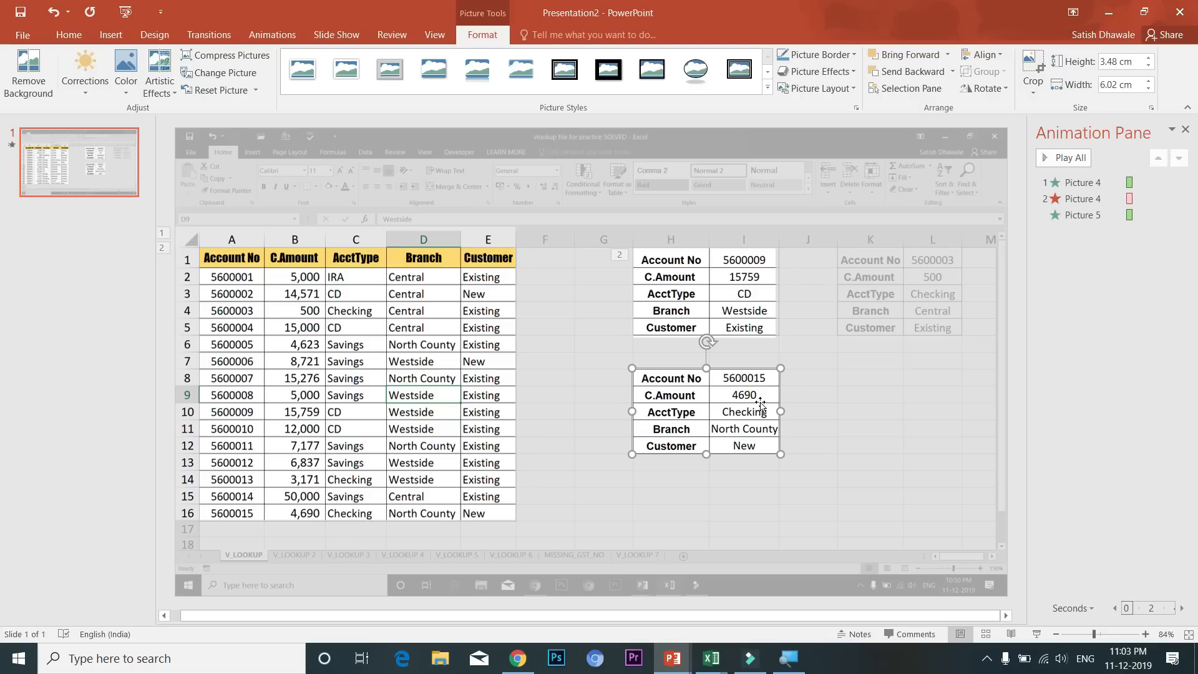
{"action": "left_click", "coordinate": [739, 296]}
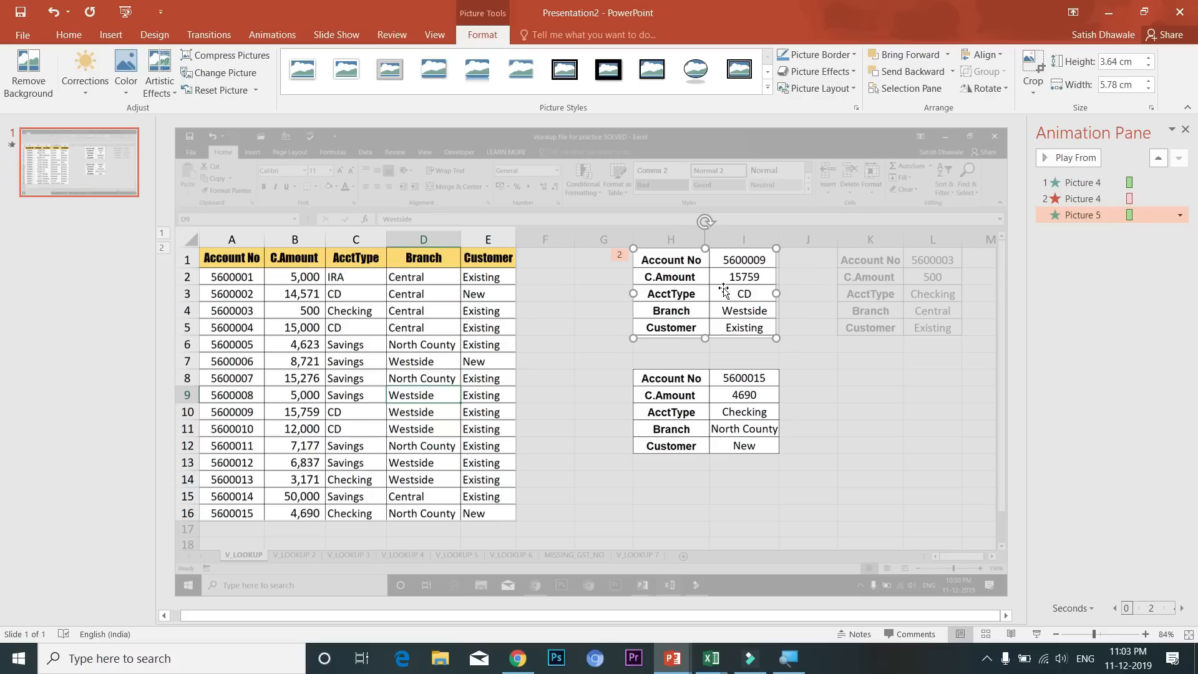
{"action": "left_click", "coordinate": [717, 405]}
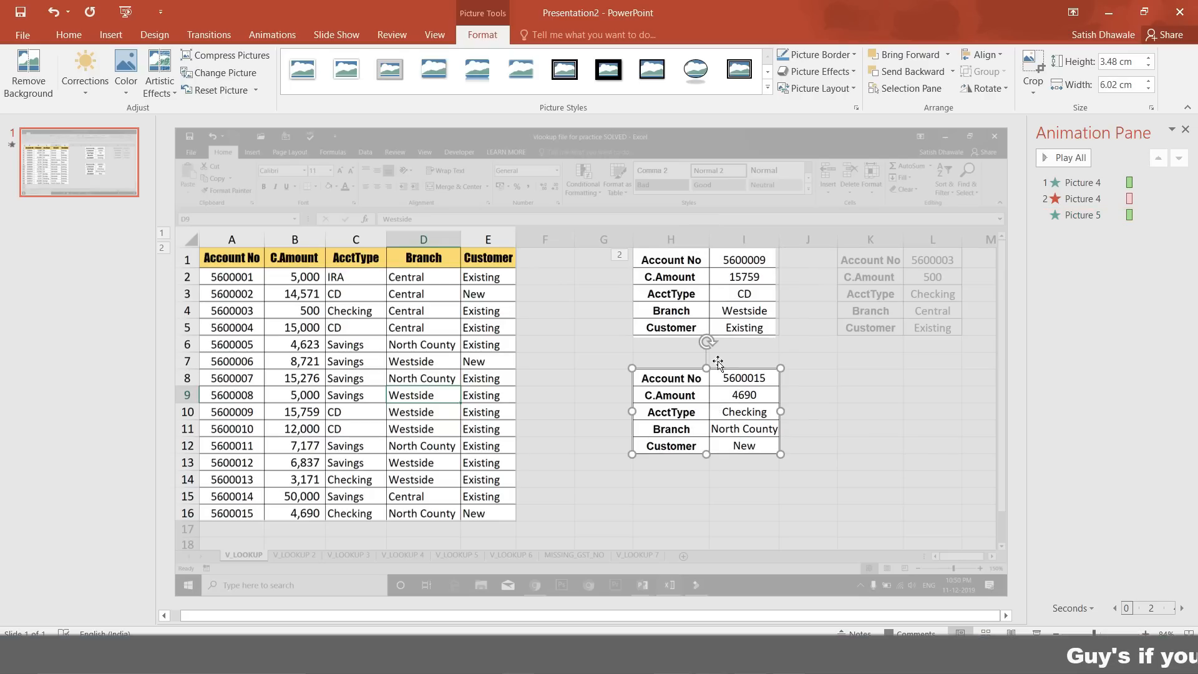
{"action": "left_click", "coordinate": [717, 304]}
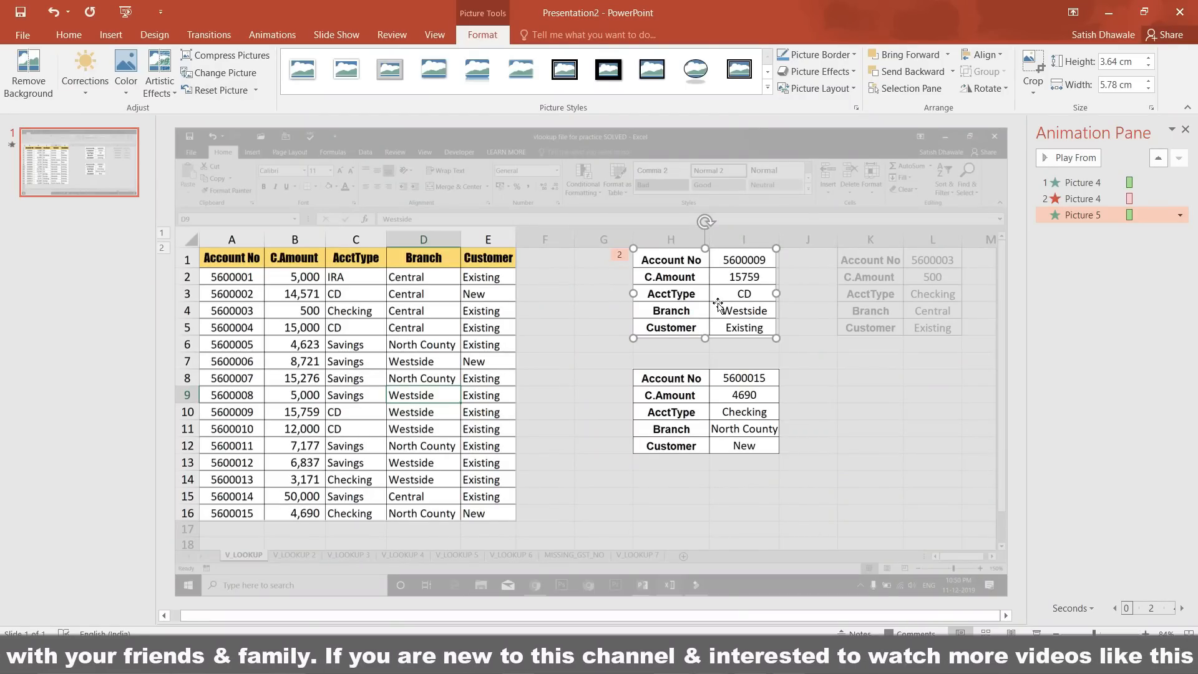
{"action": "left_click", "coordinate": [727, 410]}
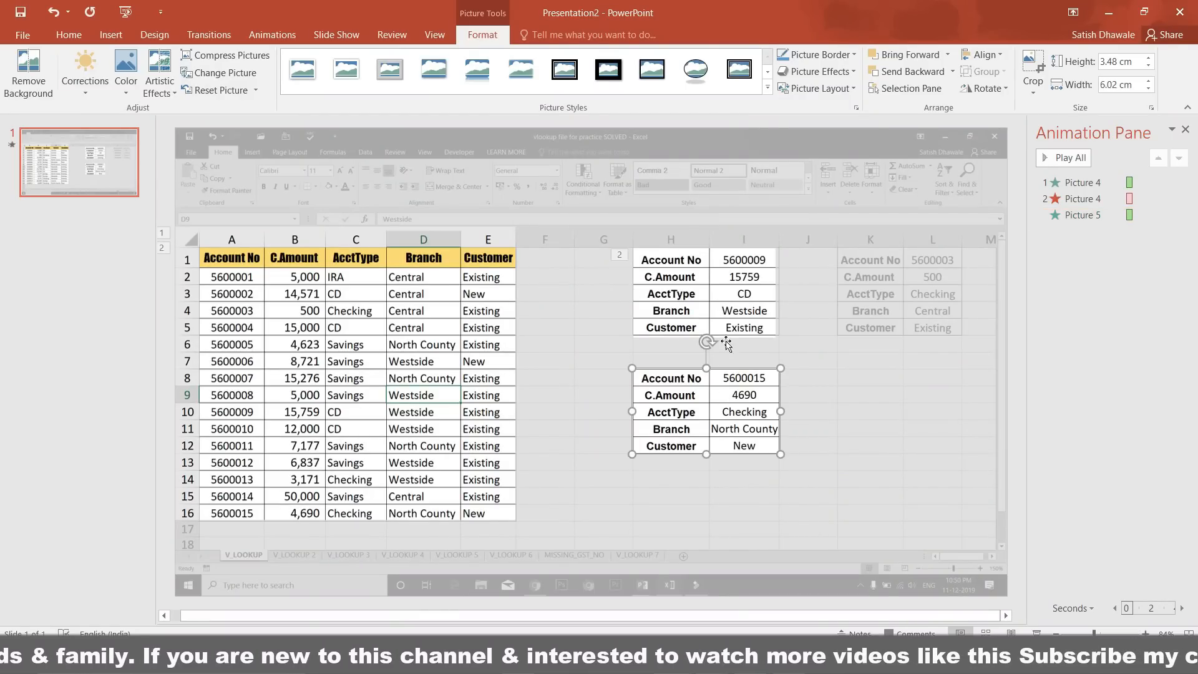
- Add a Wipe exit animation with the From Top direction to the highlighted H1:I5 table picture
{"action": "left_click", "coordinate": [728, 309]}
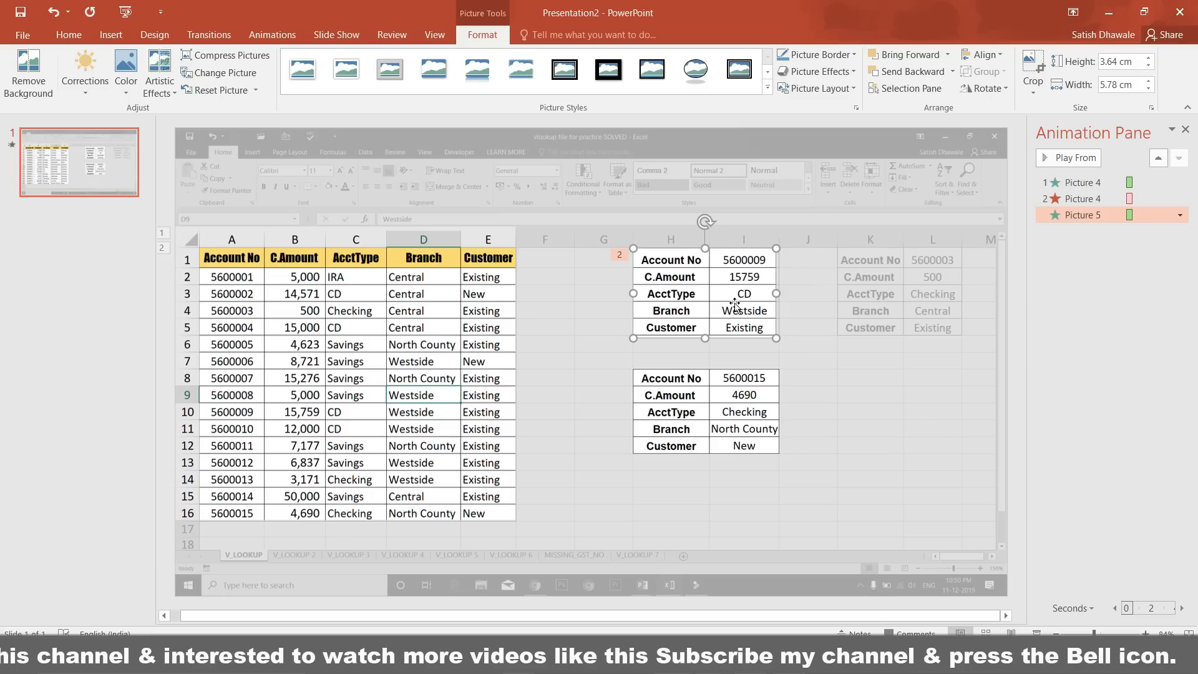
{"action": "left_click", "coordinate": [272, 34]}
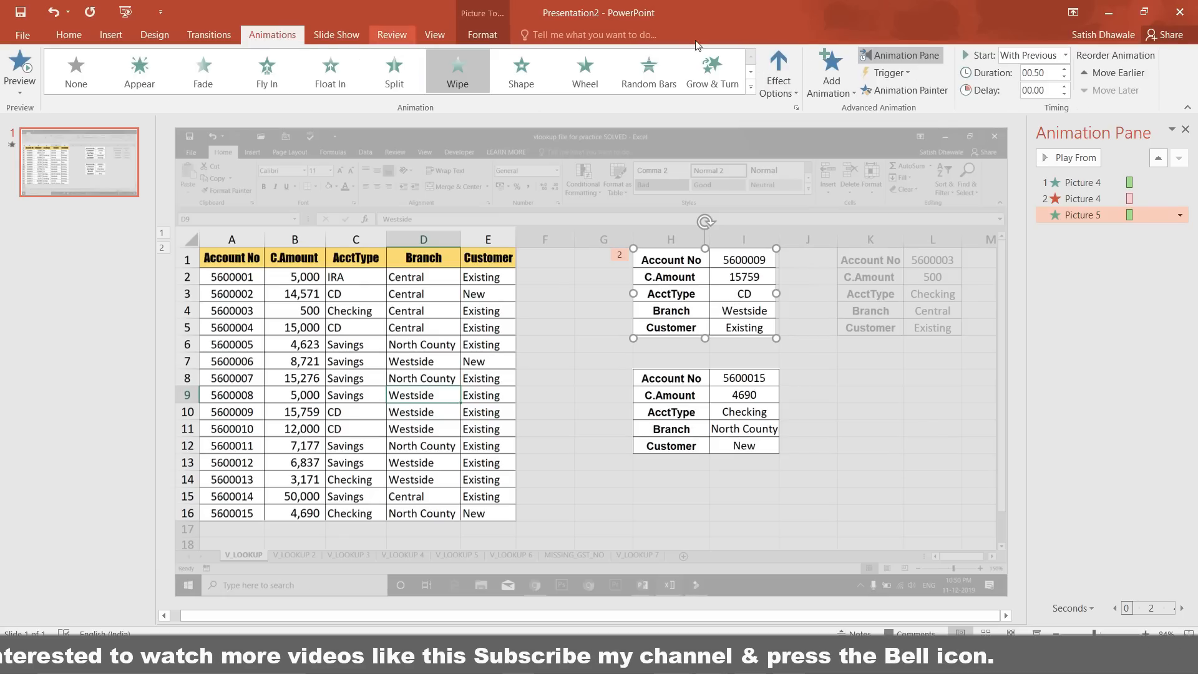
{"action": "left_click", "coordinate": [836, 78]}
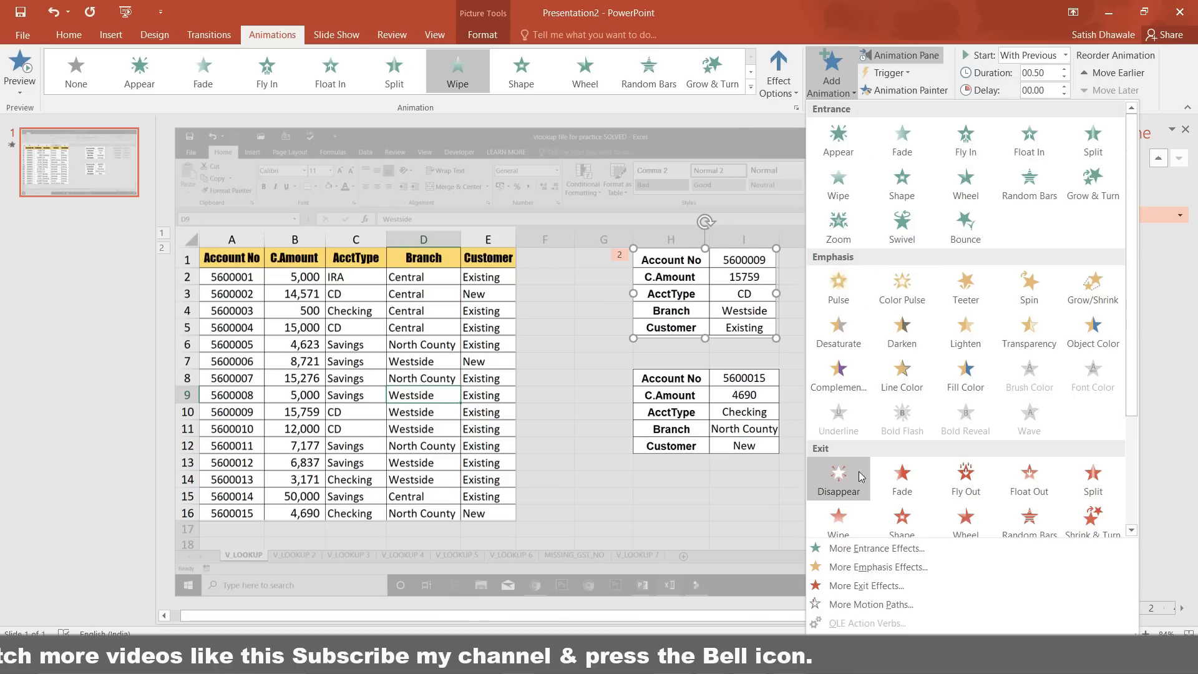
{"action": "left_click", "coordinate": [843, 517]}
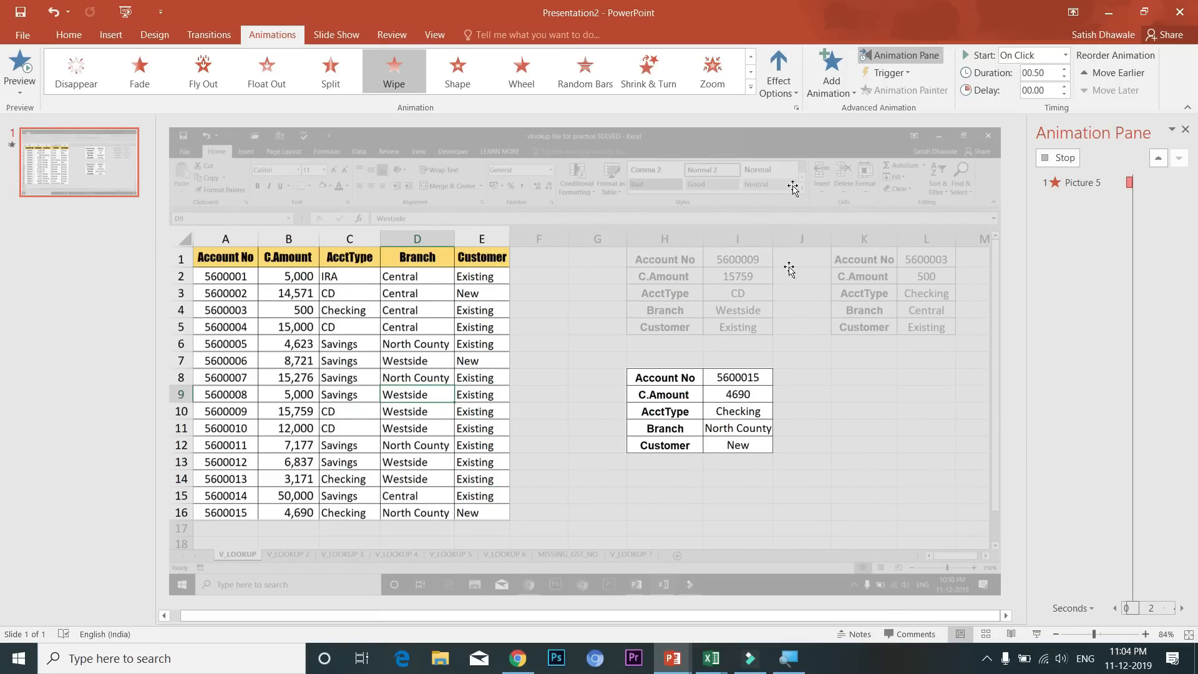
{"action": "left_click", "coordinate": [780, 87]}
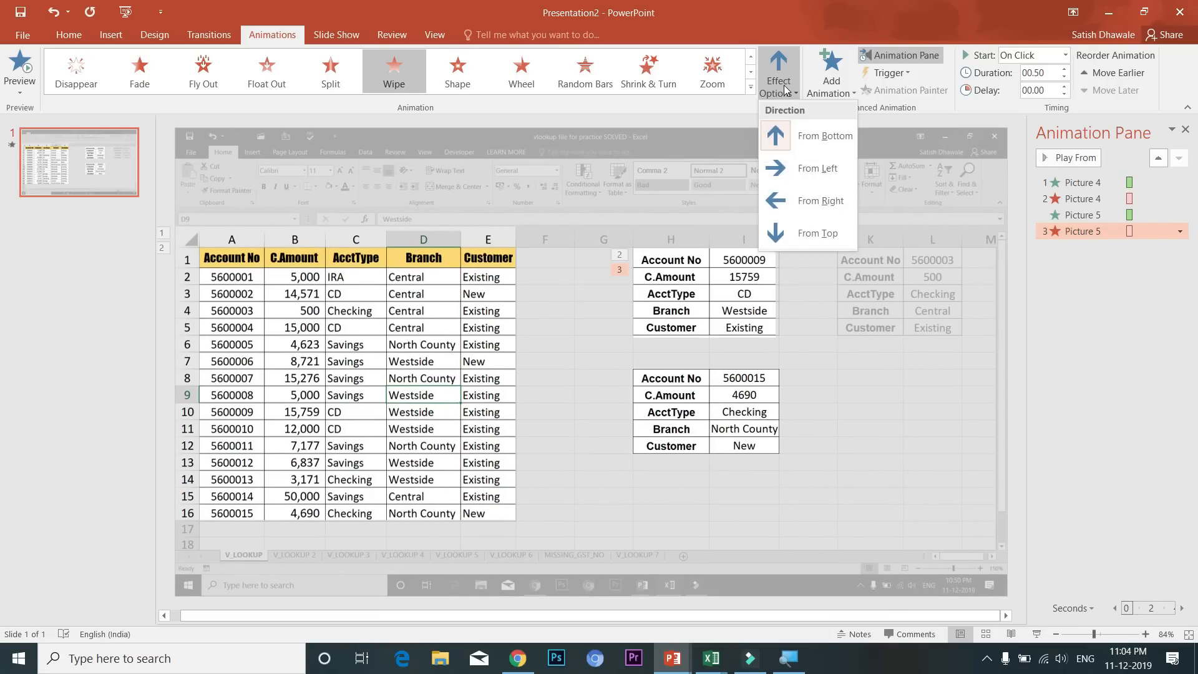
{"action": "left_click", "coordinate": [815, 233]}
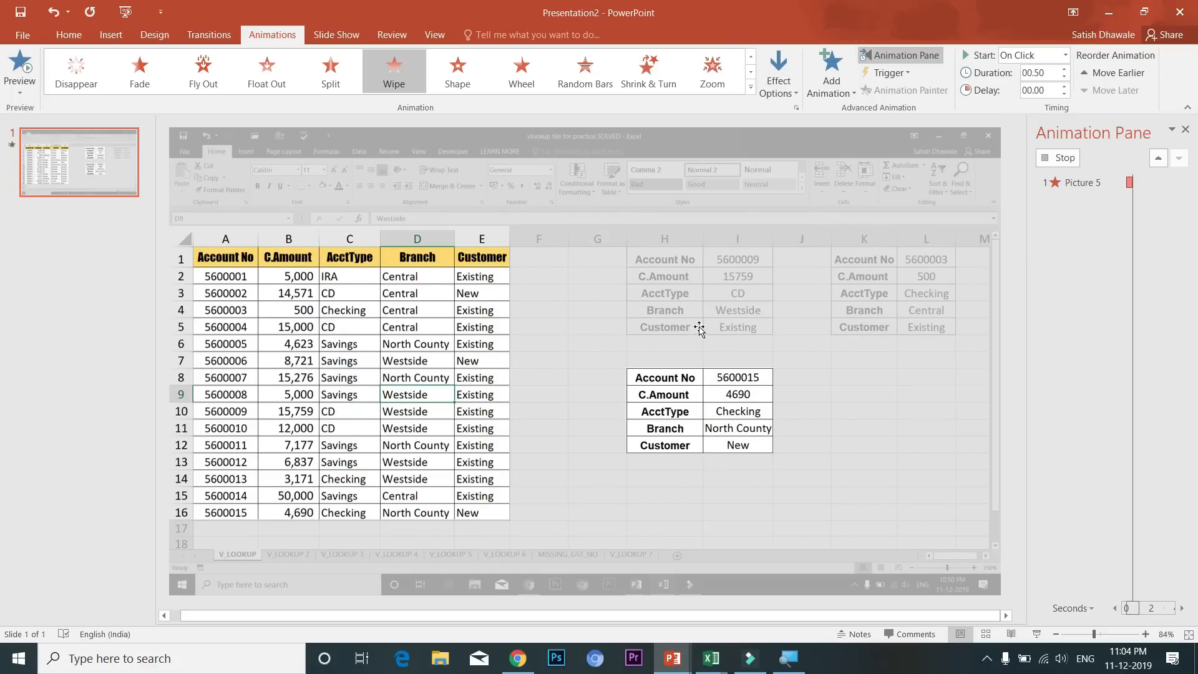
- Add a Wipe entrance animation to the H8:I12 table picture and set it to start With Previous
{"action": "left_click", "coordinate": [733, 396]}
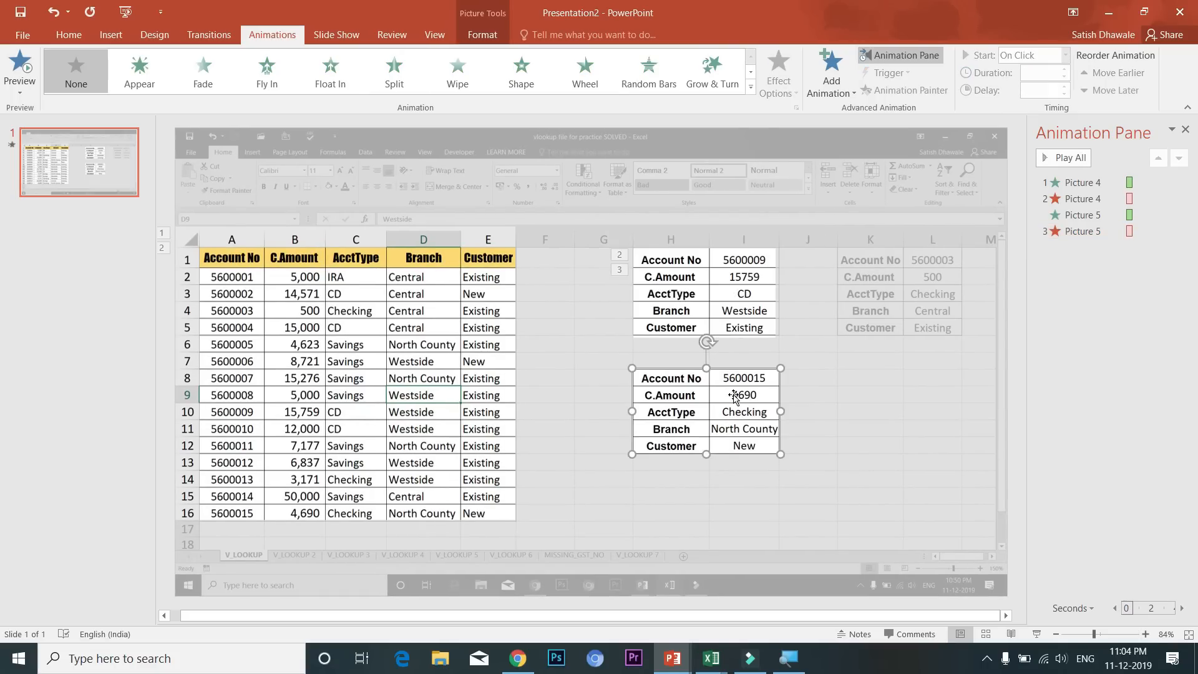
{"action": "left_click", "coordinate": [831, 74]}
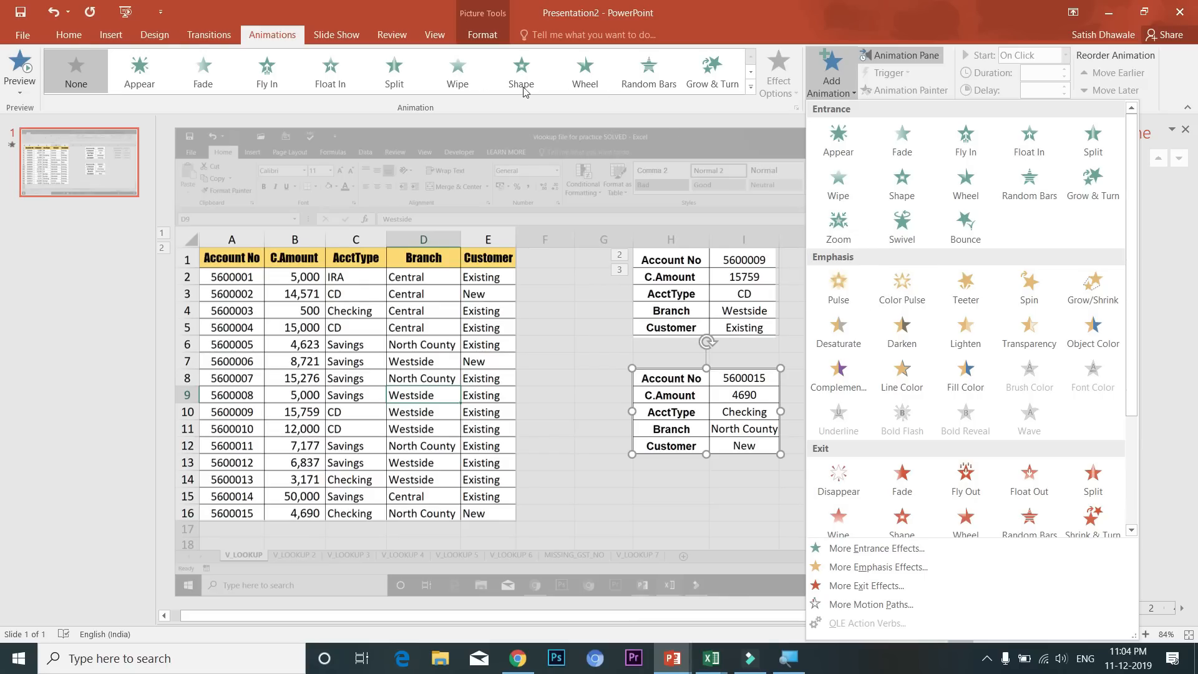
{"action": "left_click", "coordinate": [843, 190]}
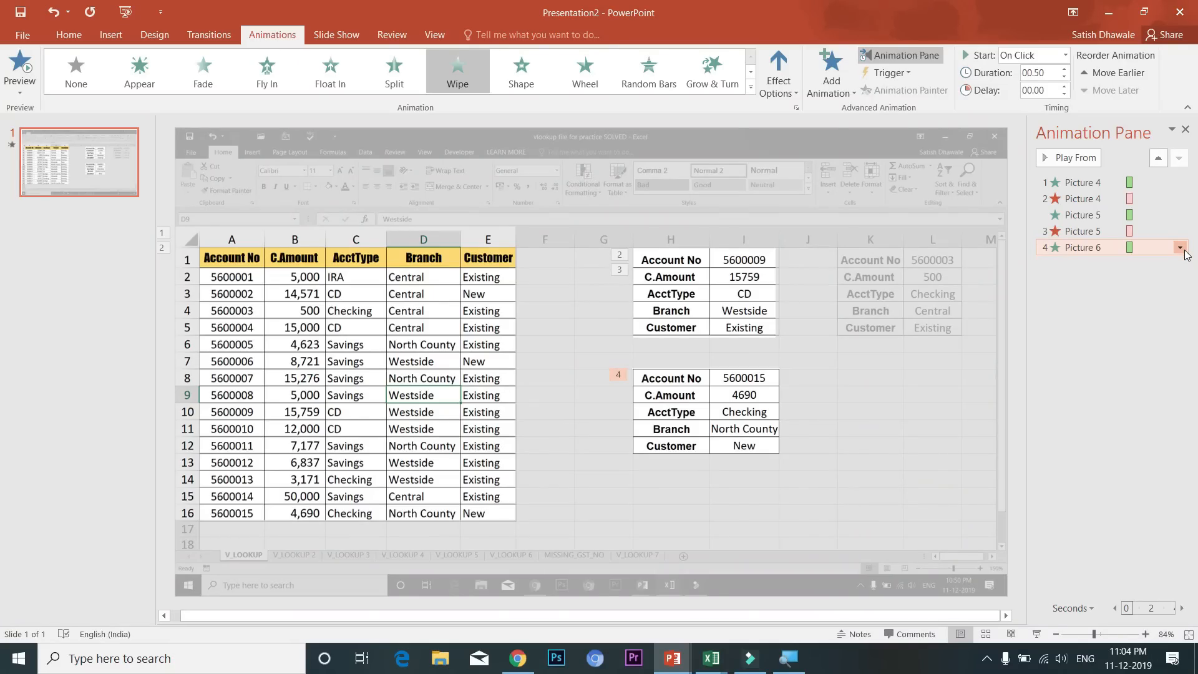
{"action": "left_click", "coordinate": [1180, 247]}
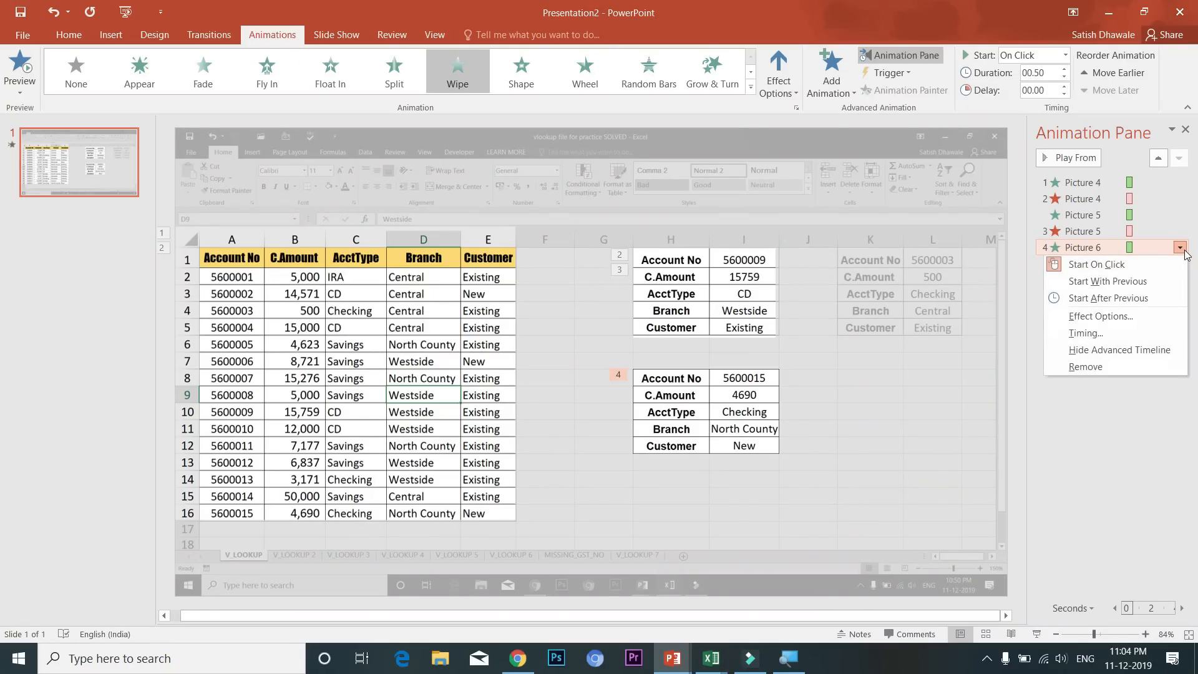
{"action": "left_click", "coordinate": [1159, 287]}
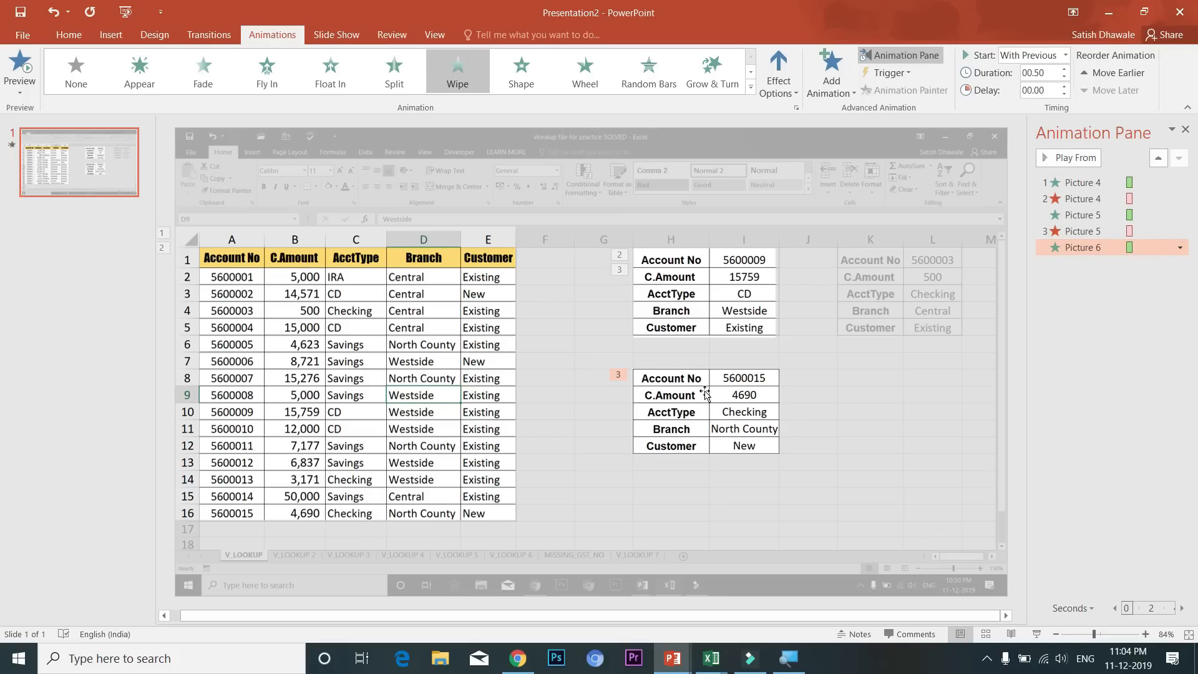
- Play the slide show through its table highlight animations and return to the slide's background picture
{"action": "key", "text": "F5"}
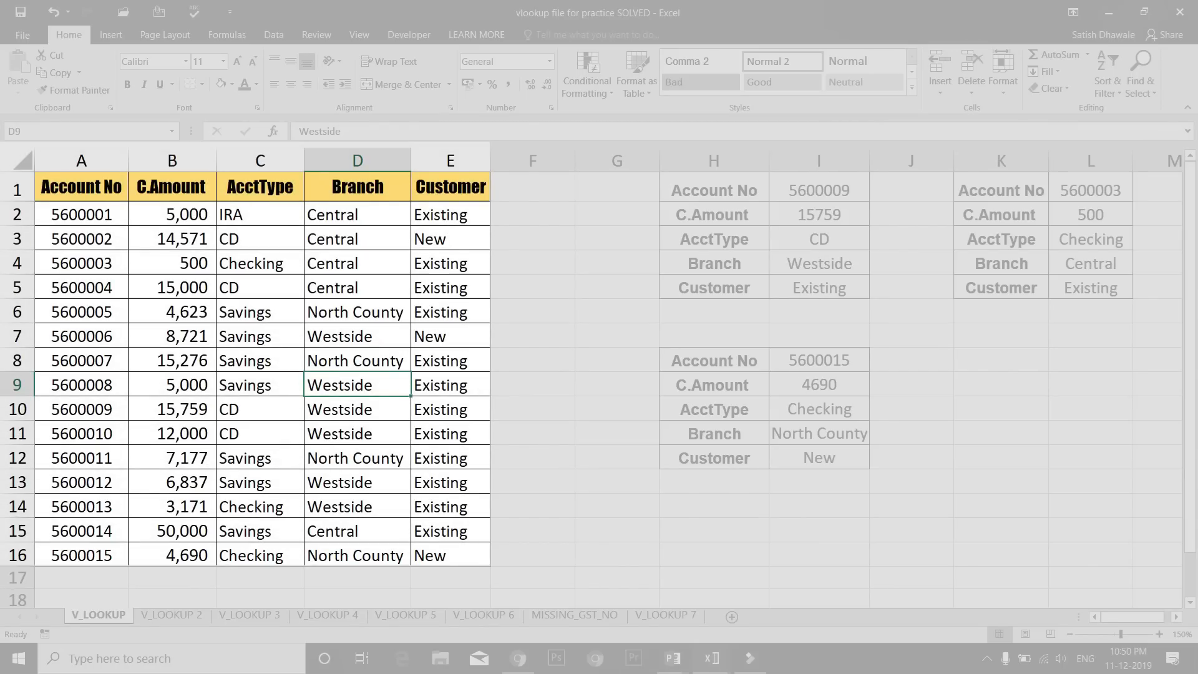
{"action": "key", "text": "Right"}
{"action": "key", "text": "Right"}
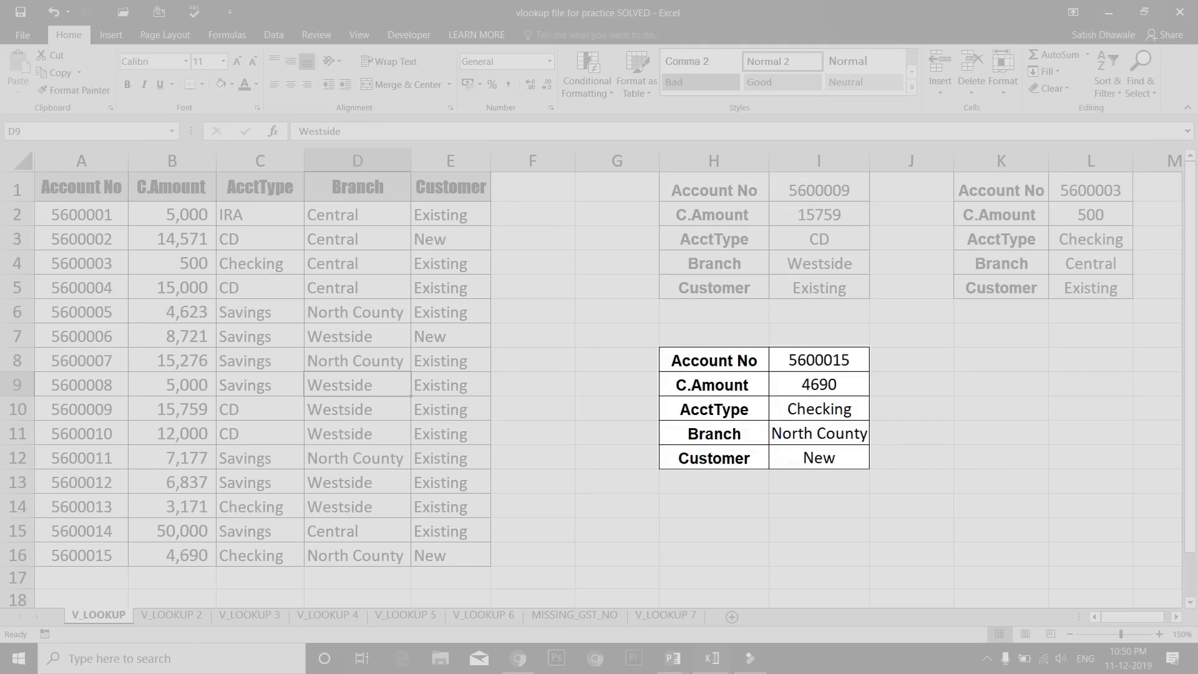
{"action": "key", "text": "Right"}
{"action": "key", "text": "Right"}
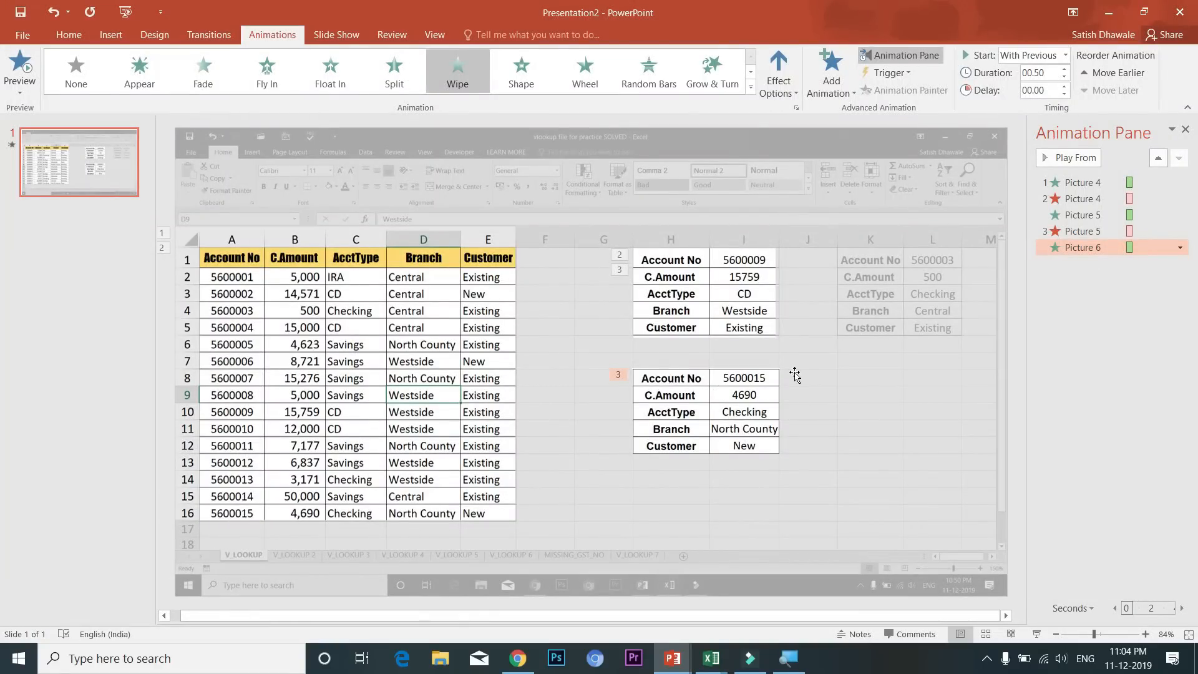
{"action": "left_click", "coordinate": [903, 328]}
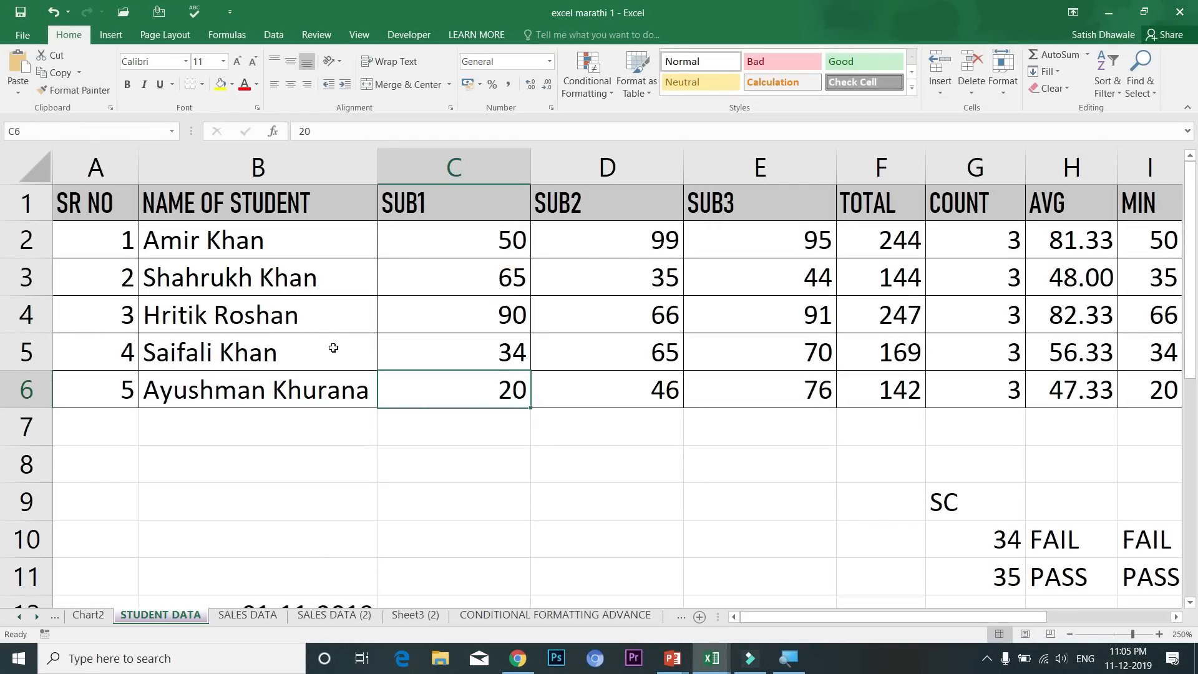
- Create a column chart on its own sheet from B1:E6 of the STUDENT DATA sheet
{"action": "left_click", "coordinate": [327, 198]}
{"action": "left_click_drag", "start_coordinate": [357, 240], "coordinate": [732, 384]}
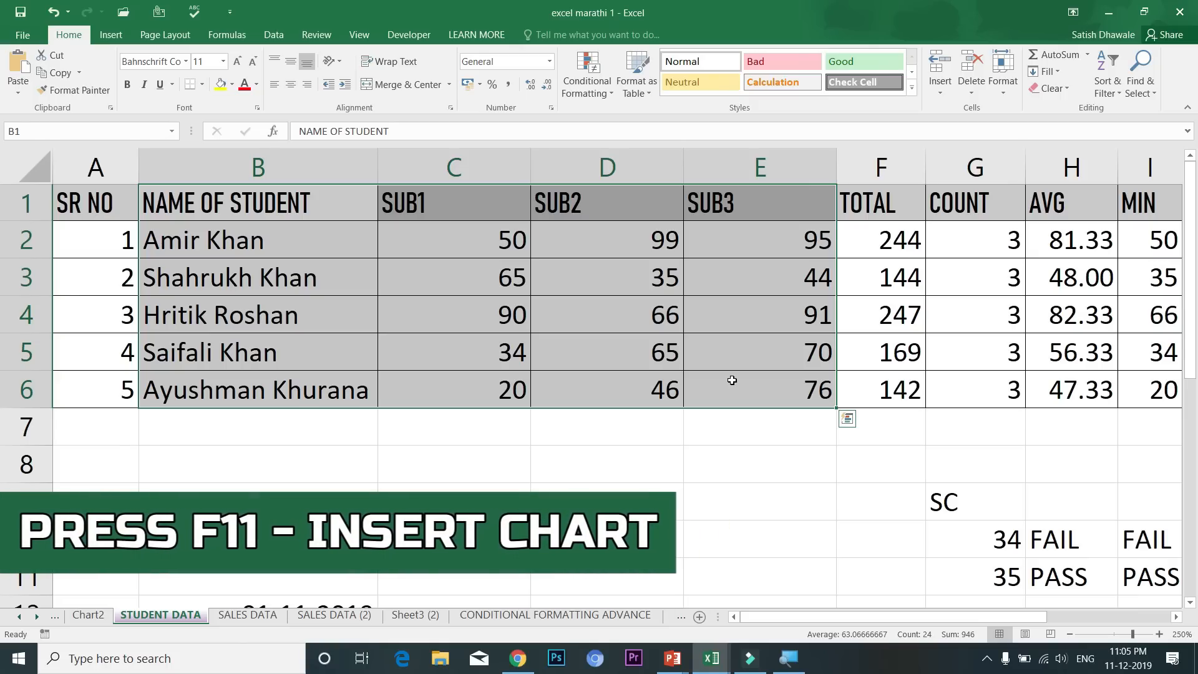
{"action": "key", "text": "F11"}
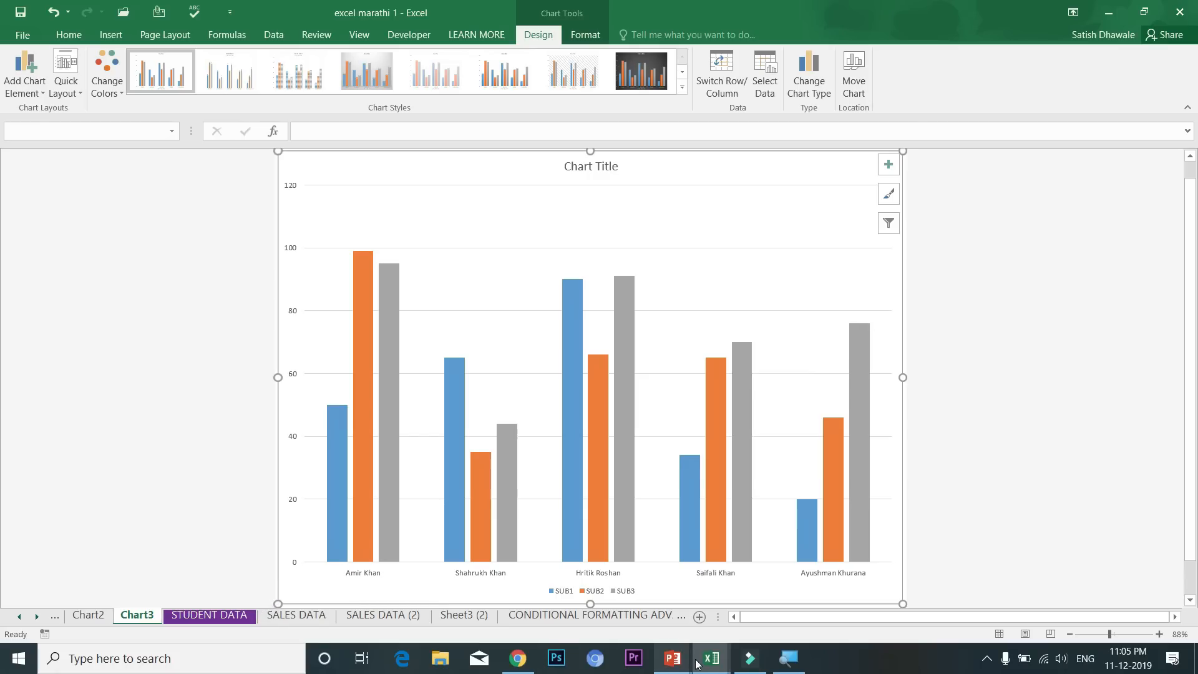
- Switch to Presentation2 in PowerPoint, insert a new slide after slide 1, and paste the student marks chart on it
{"action": "mouse_move", "coordinate": [672, 658]}
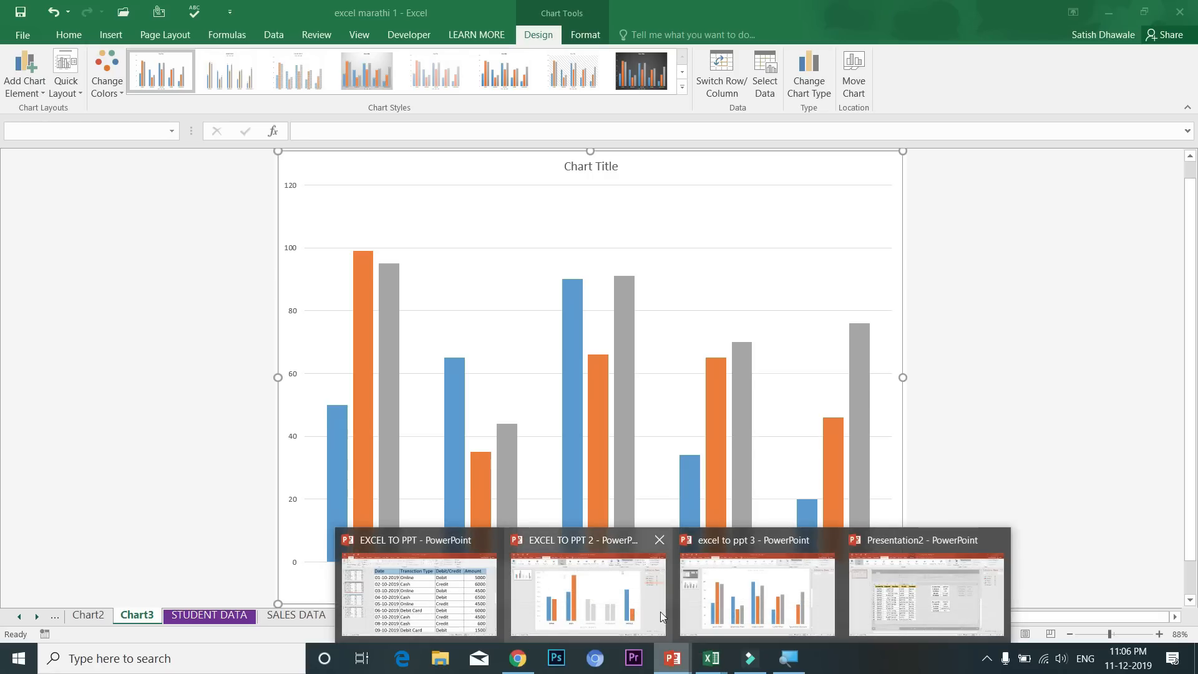
{"action": "mouse_move", "coordinate": [656, 609]}
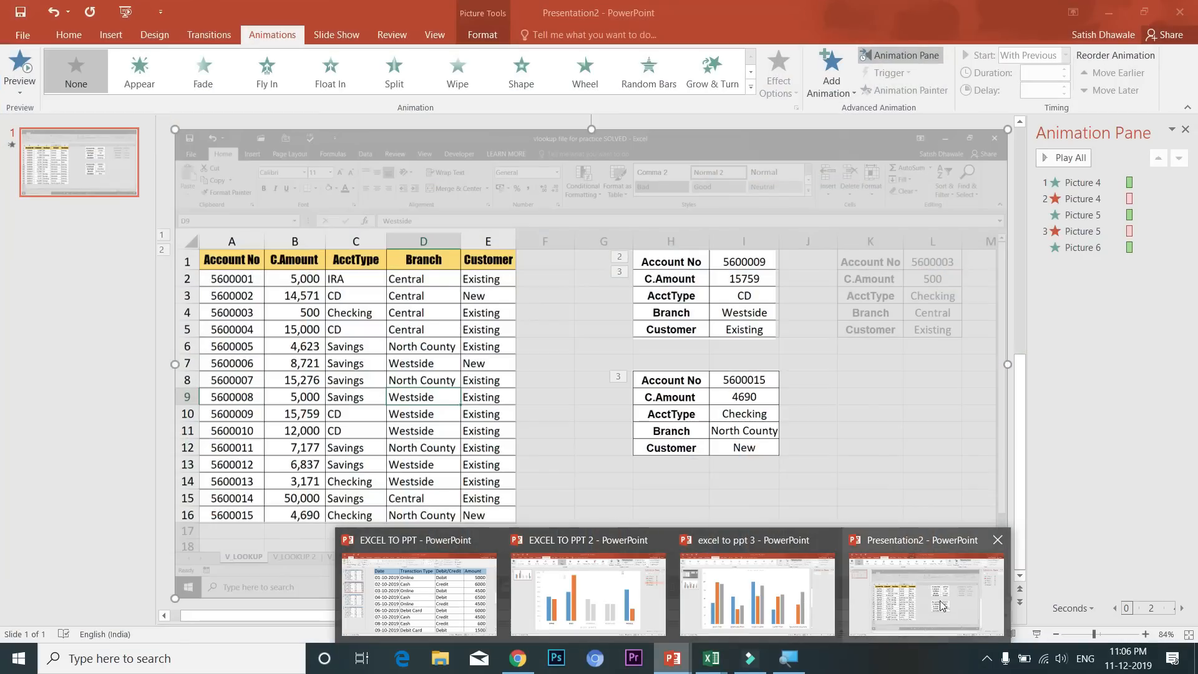
{"action": "left_click", "coordinate": [926, 593]}
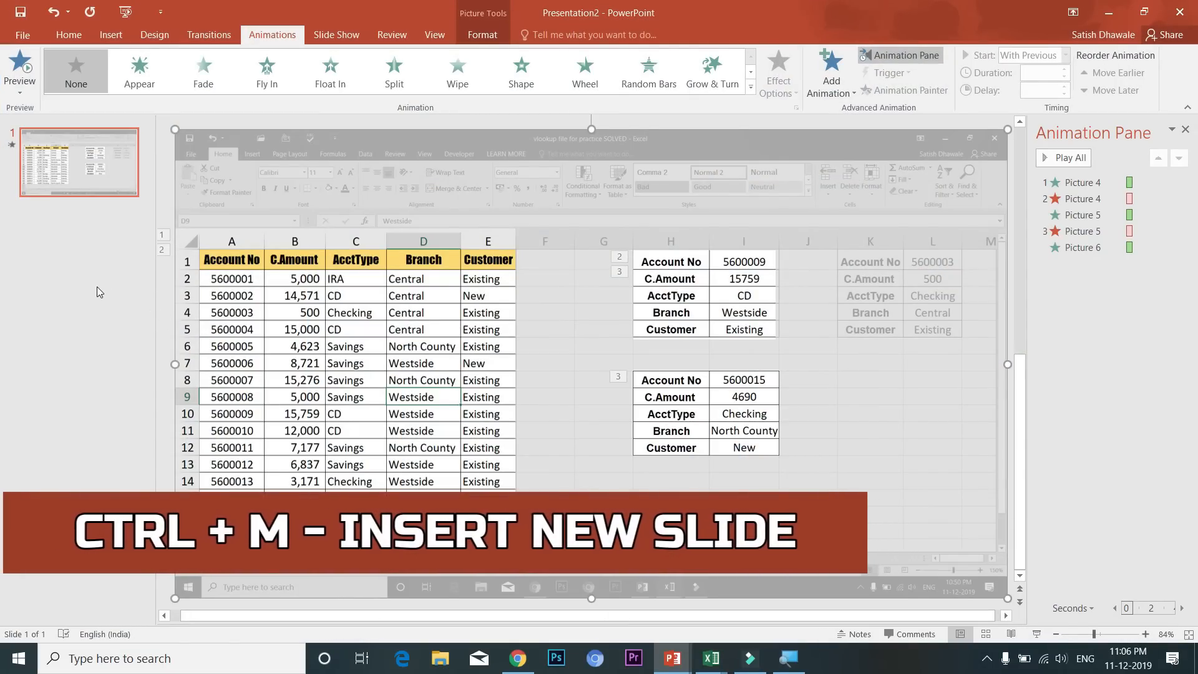
{"action": "key", "text": "ctrl+m"}
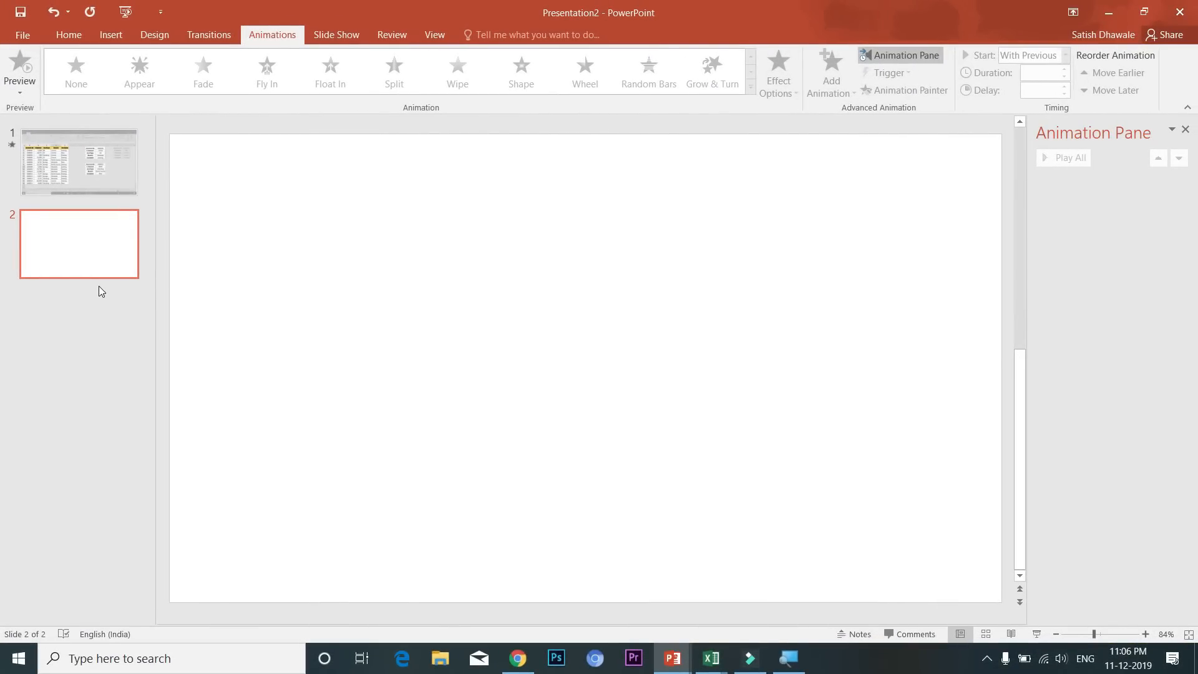
{"action": "key", "text": "ctrl+v"}
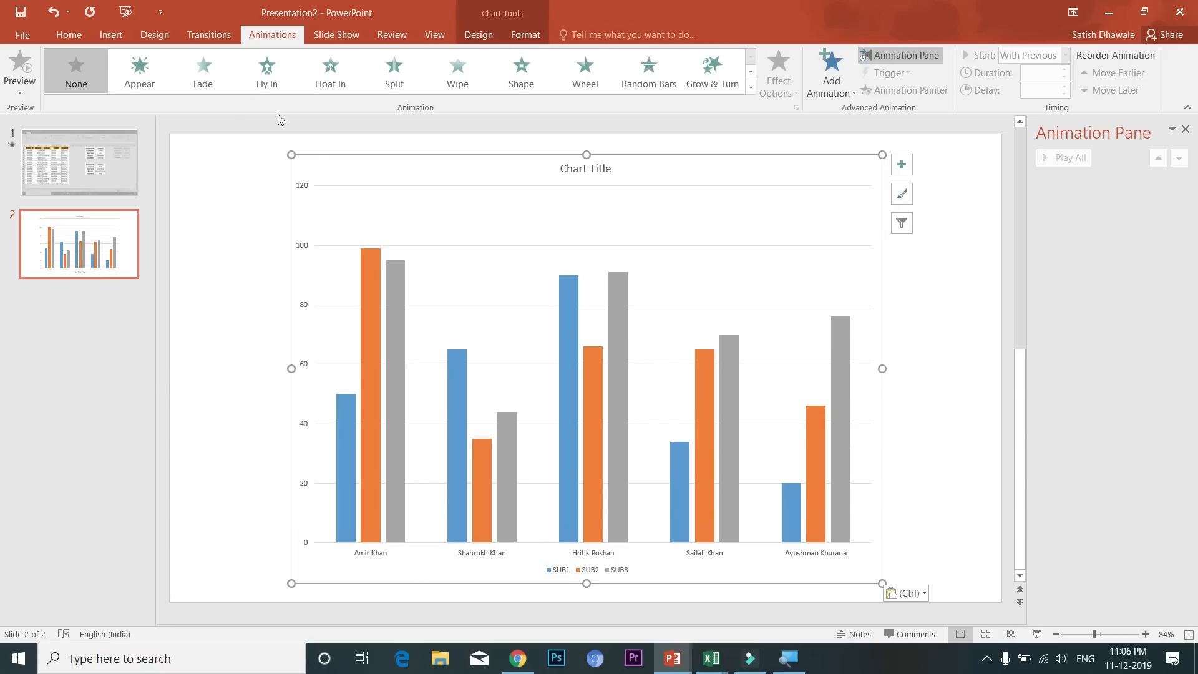
- Move and resize the pasted chart so it fills the slide, and delete its chart title
{"action": "mouse_move", "coordinate": [328, 168]}
{"action": "left_mouse_down"}
{"action": "mouse_move", "coordinate": [235, 168]}
{"action": "mouse_move", "coordinate": [222, 150]}
{"action": "mouse_move", "coordinate": [186, 146]}
{"action": "left_mouse_up"}
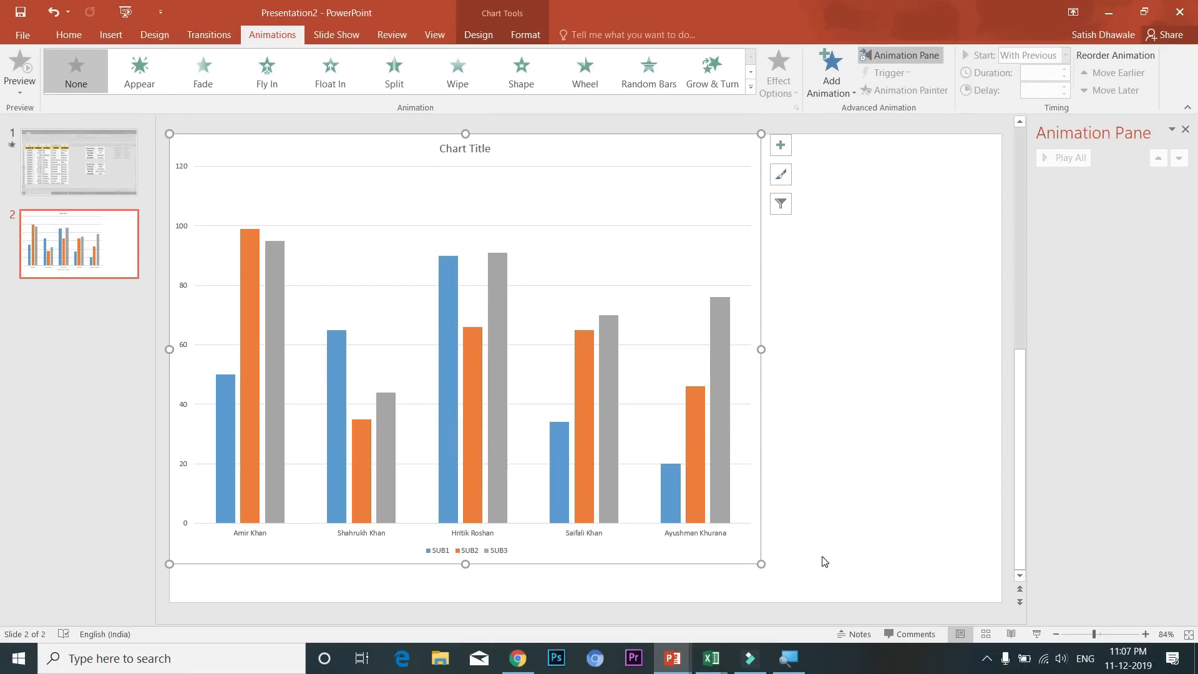
{"action": "left_click_drag", "start_coordinate": [759, 562], "coordinate": [1002, 603]}
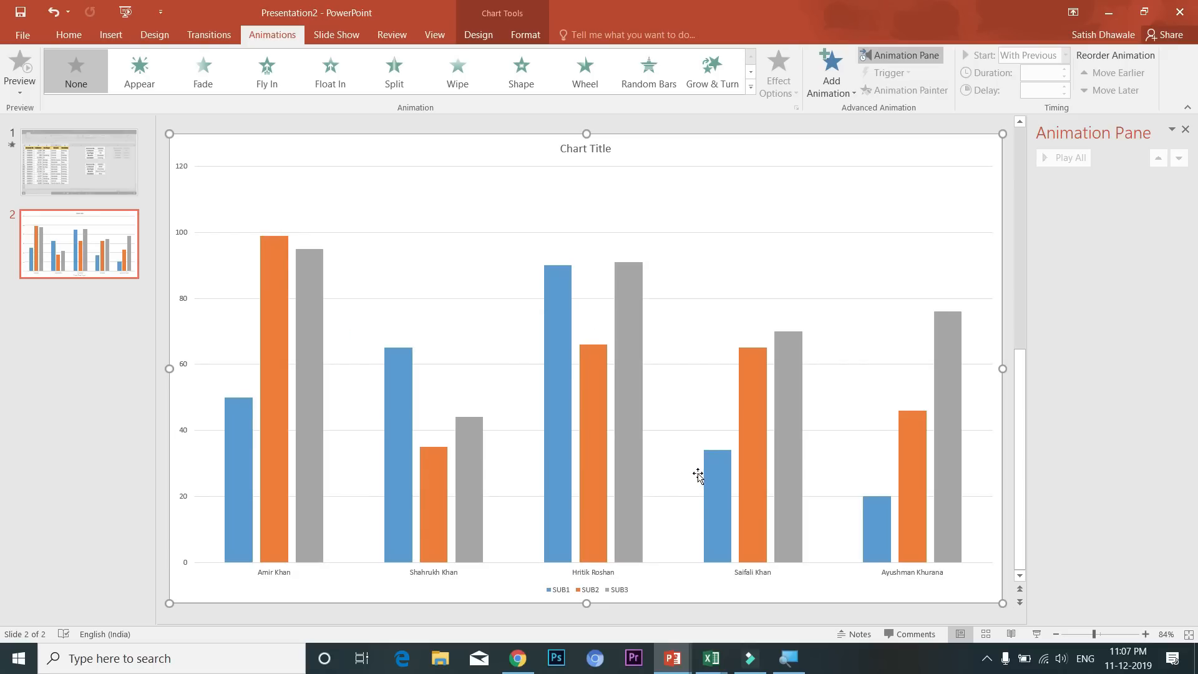
{"action": "left_click", "coordinate": [585, 148]}
{"action": "key", "text": "Delete"}
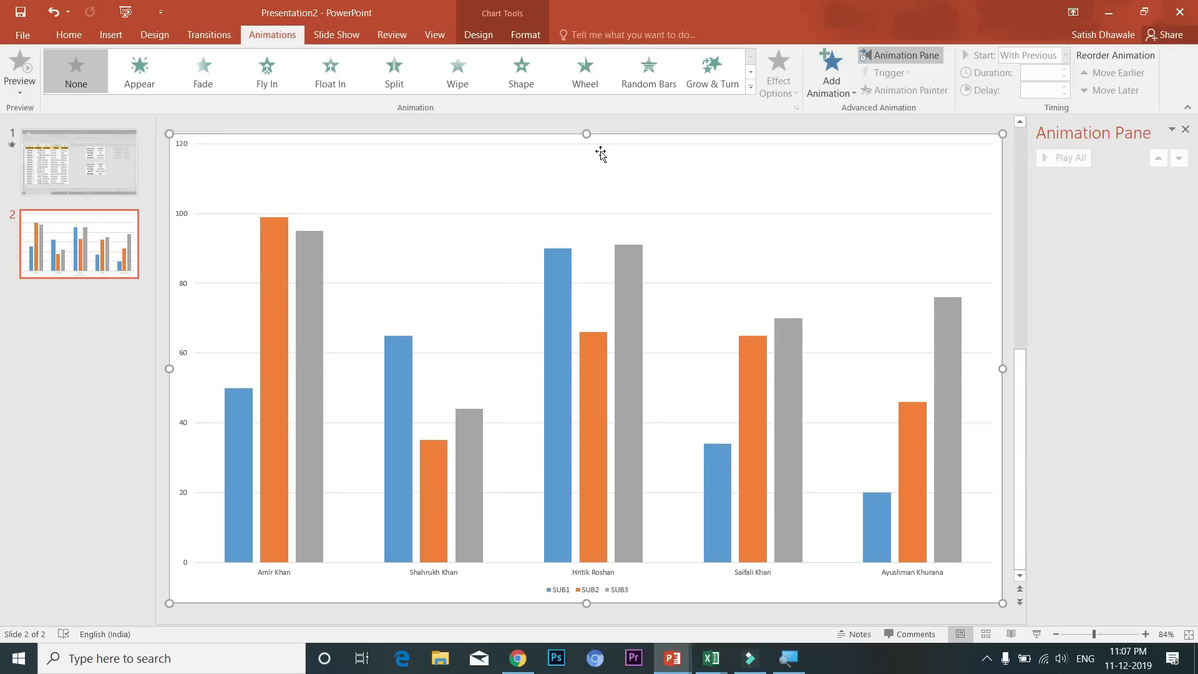
- Make the student name labels on the chart's horizontal axis bold and several font sizes larger
{"action": "left_click", "coordinate": [436, 573]}
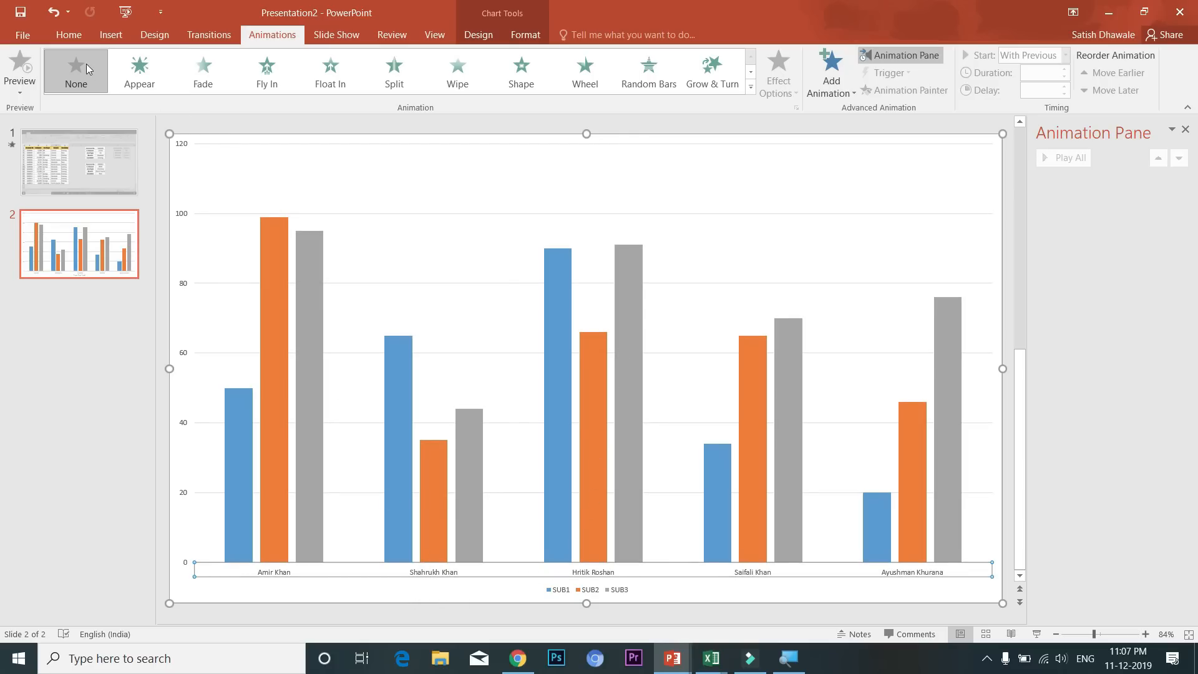
{"action": "left_click", "coordinate": [81, 35]}
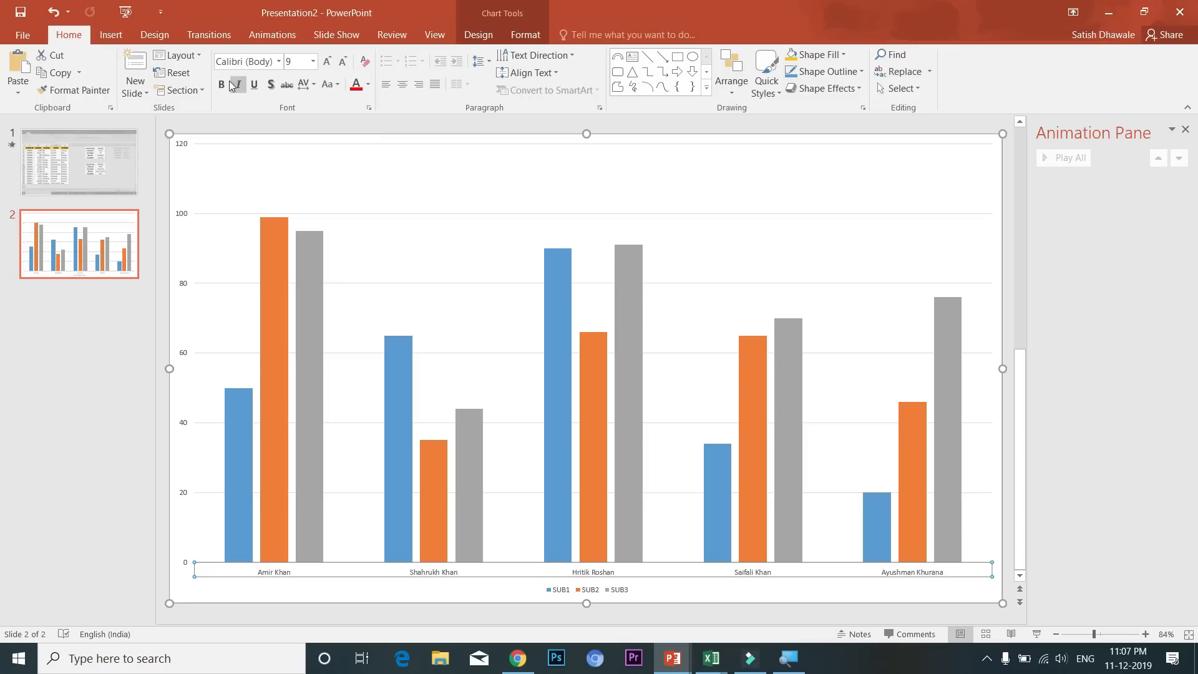
{"action": "left_click", "coordinate": [327, 61]}
{"action": "left_click", "coordinate": [327, 62]}
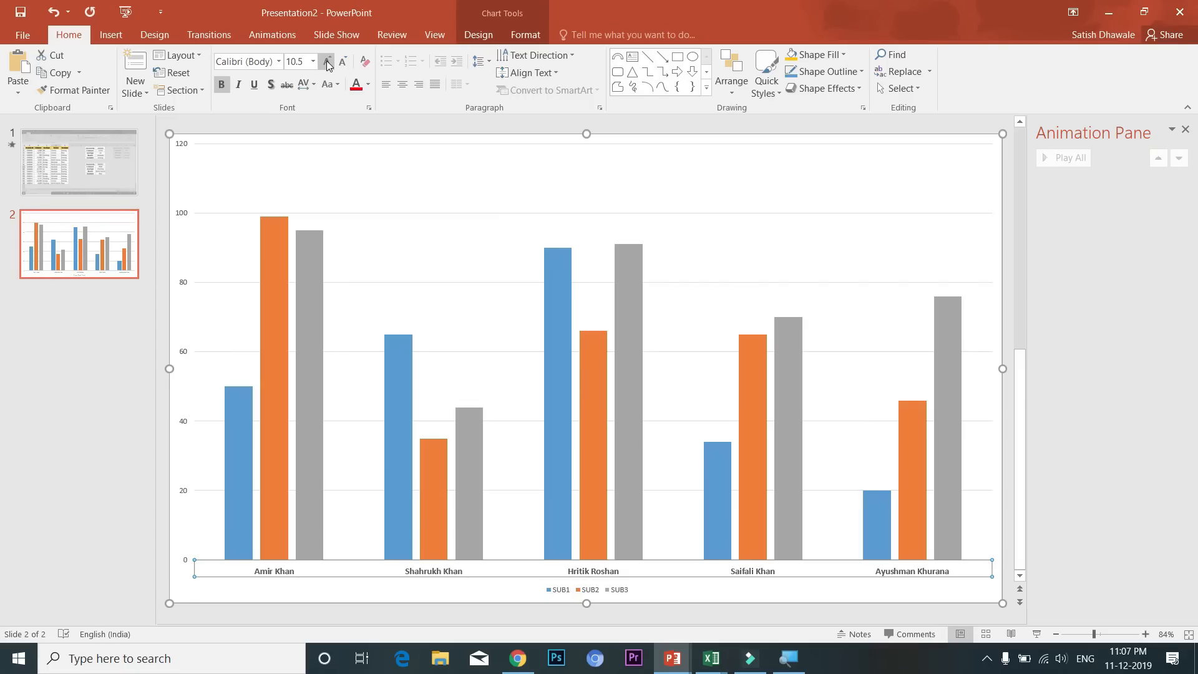
{"action": "left_click", "coordinate": [327, 62]}
{"action": "left_click", "coordinate": [327, 62]}
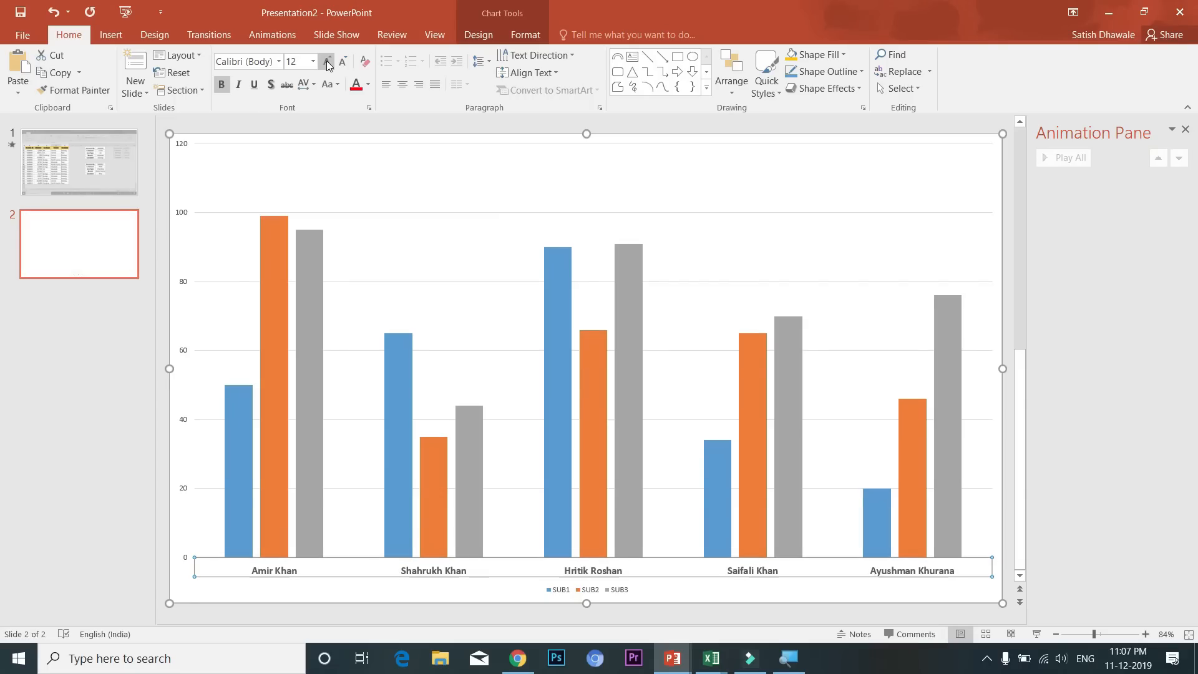
{"action": "left_click", "coordinate": [327, 61]}
{"action": "left_click", "coordinate": [327, 62]}
{"action": "left_click", "coordinate": [327, 62]}
{"action": "left_click", "coordinate": [327, 62]}
- Increase the font size of the chart's vertical axis labels to 18
{"action": "left_click", "coordinate": [182, 348]}
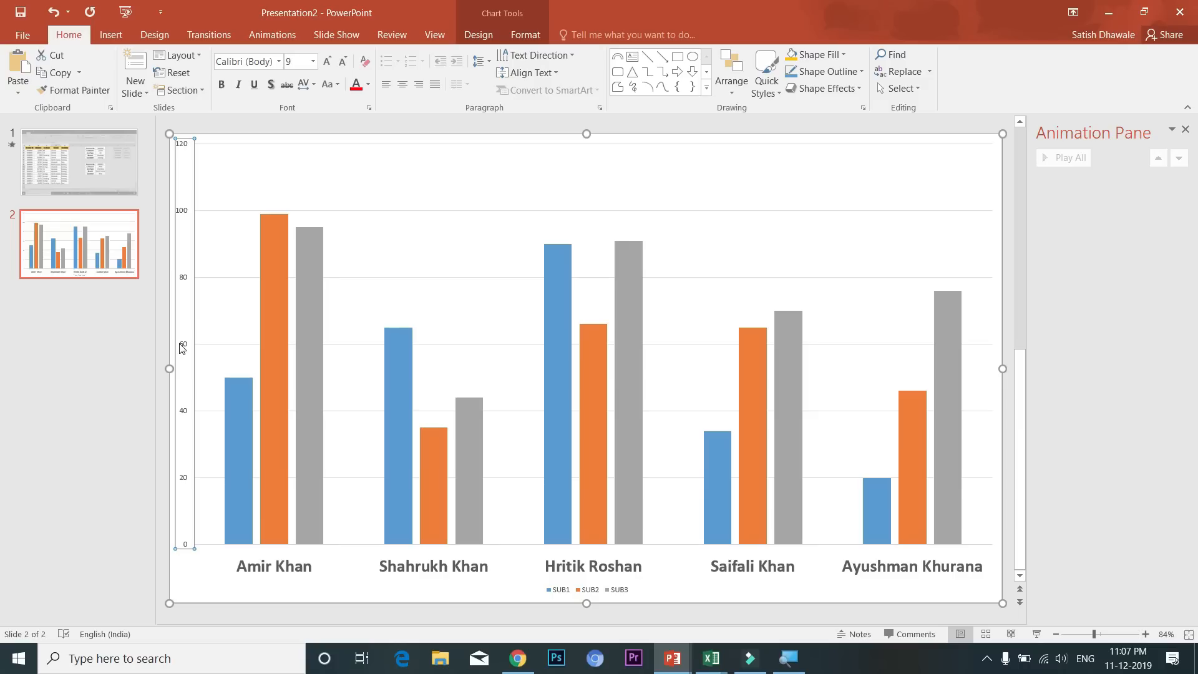
{"action": "left_click", "coordinate": [327, 61]}
{"action": "left_click", "coordinate": [327, 61]}
{"action": "left_click", "coordinate": [327, 62]}
{"action": "left_click", "coordinate": [327, 62]}
{"action": "left_click", "coordinate": [327, 62]}
{"action": "left_click", "coordinate": [327, 62]}
{"action": "left_click", "coordinate": [327, 62]}
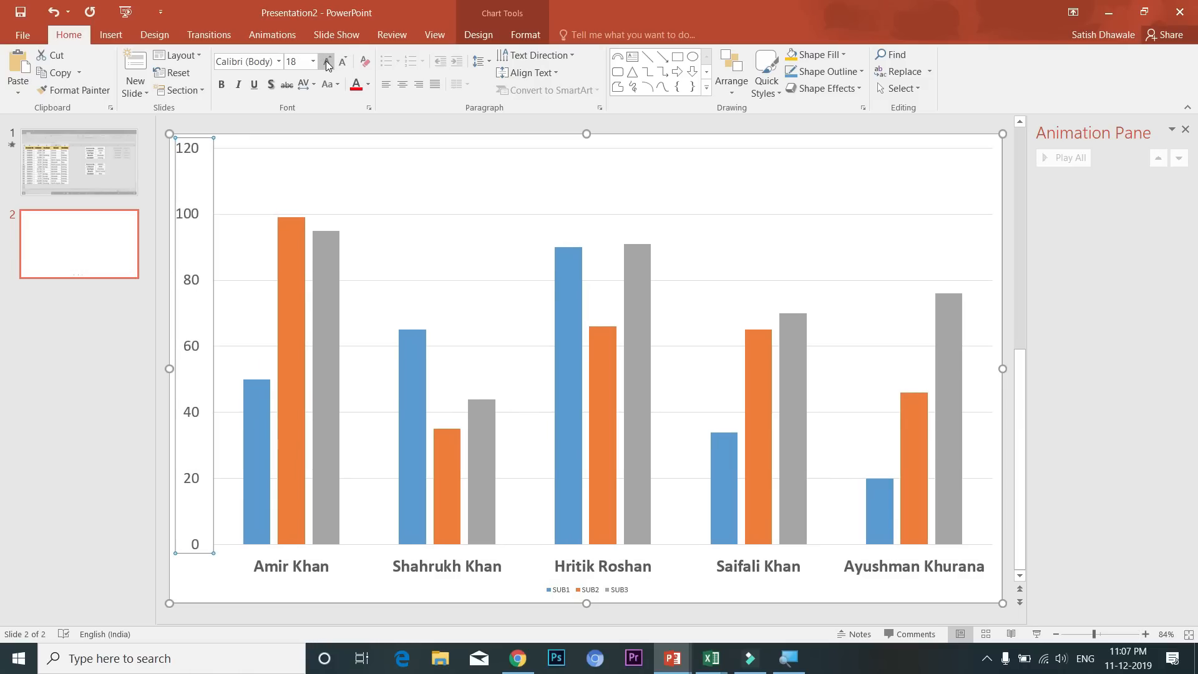
- Increase the font size of the chart's SUB1, SUB2 and SUB3 legend to 18
{"action": "left_click", "coordinate": [574, 589]}
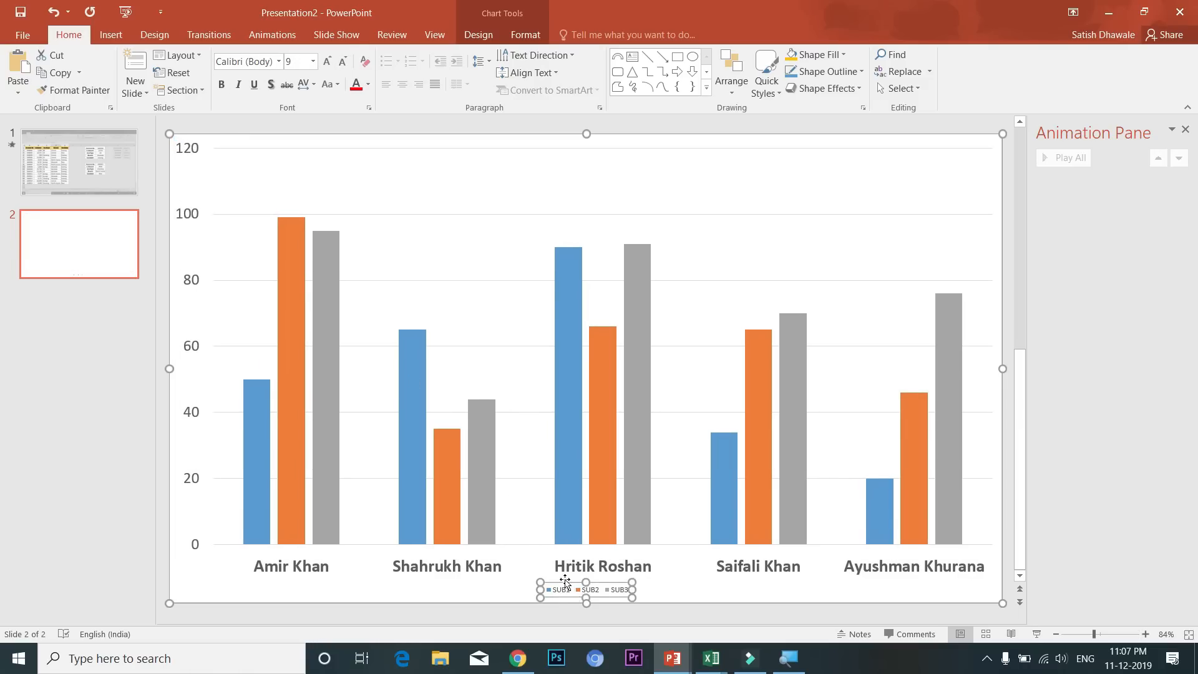
{"action": "left_click", "coordinate": [327, 61]}
{"action": "left_click", "coordinate": [327, 62]}
{"action": "left_click", "coordinate": [327, 62]}
{"action": "left_click", "coordinate": [327, 62]}
{"action": "left_click", "coordinate": [327, 61]}
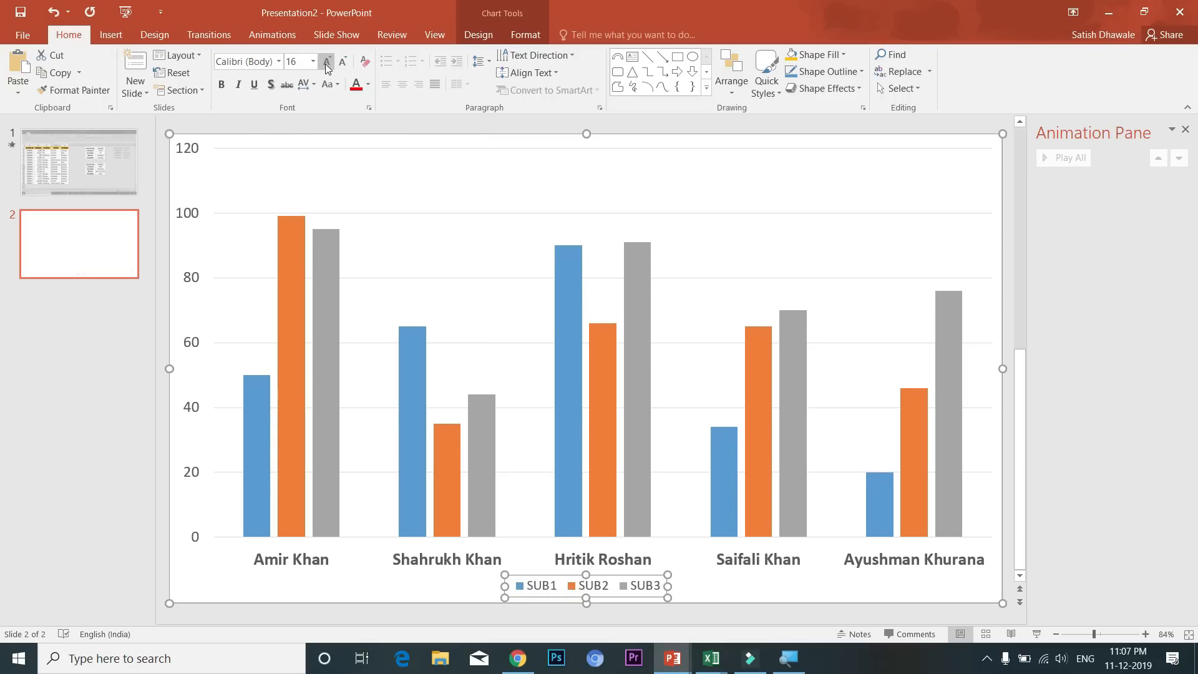
{"action": "left_click", "coordinate": [326, 62]}
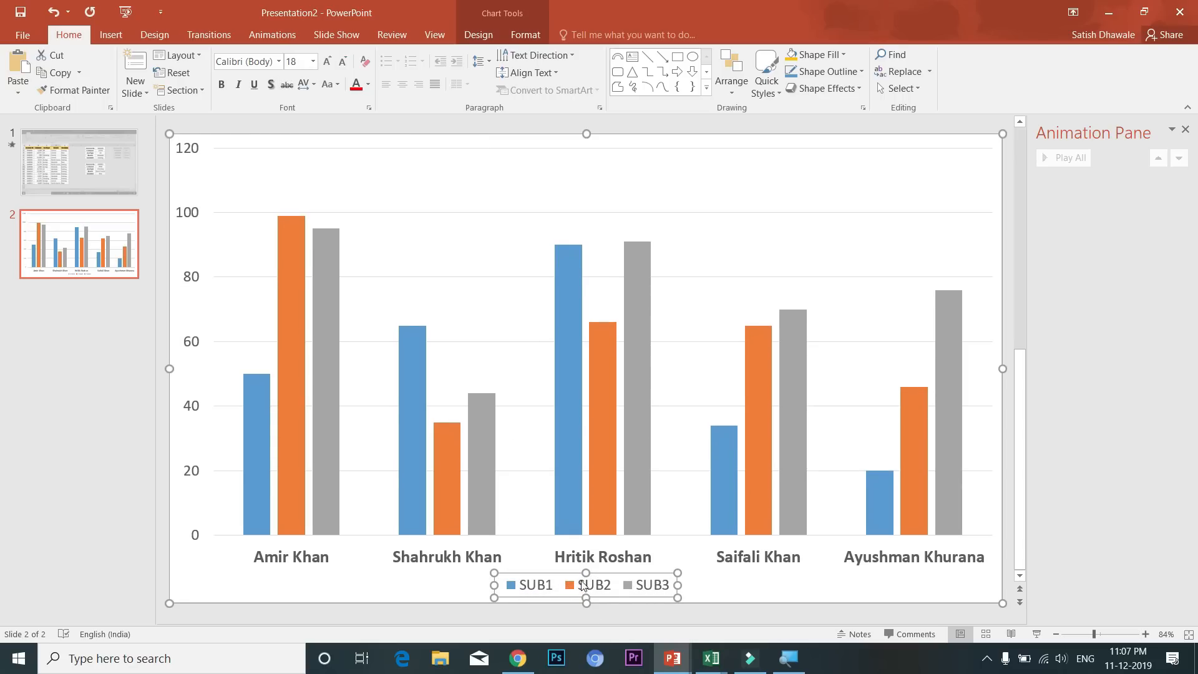
- Move the chart's legend to the top of the chart
{"action": "left_click", "coordinate": [471, 34]}
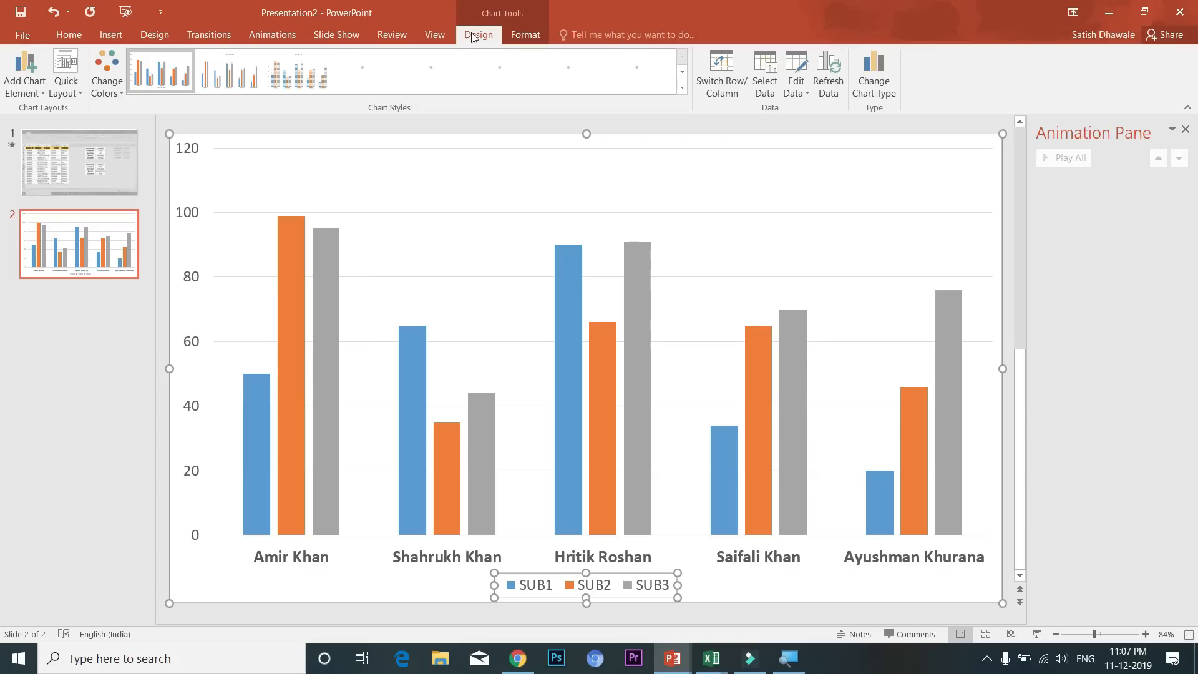
{"action": "left_click", "coordinate": [24, 92]}
{"action": "mouse_move", "coordinate": [39, 242]}
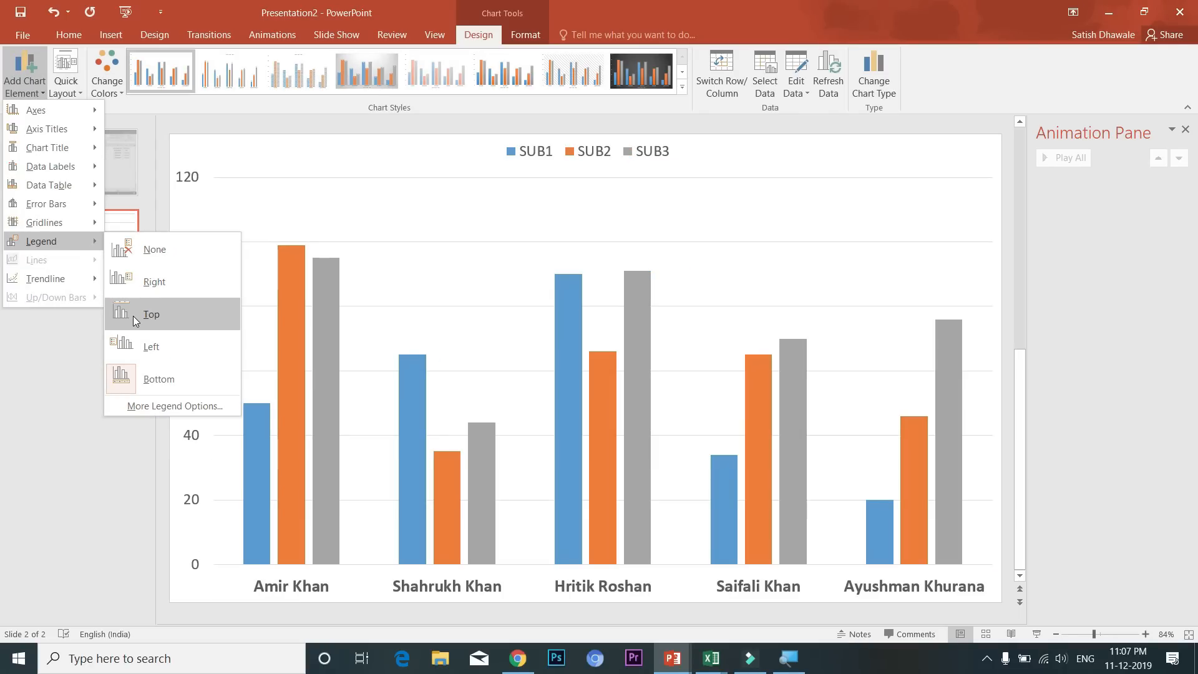
{"action": "left_click", "coordinate": [133, 316]}
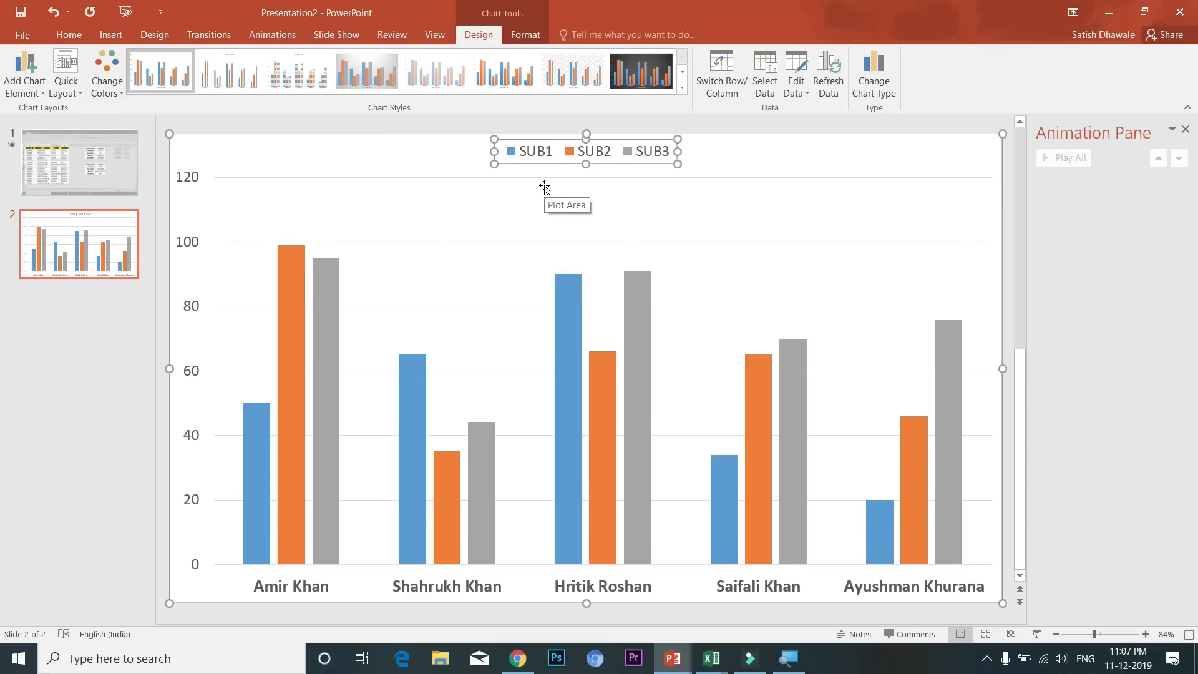
{"action": "left_click", "coordinate": [25, 74]}
{"action": "mouse_move", "coordinate": [46, 241]}
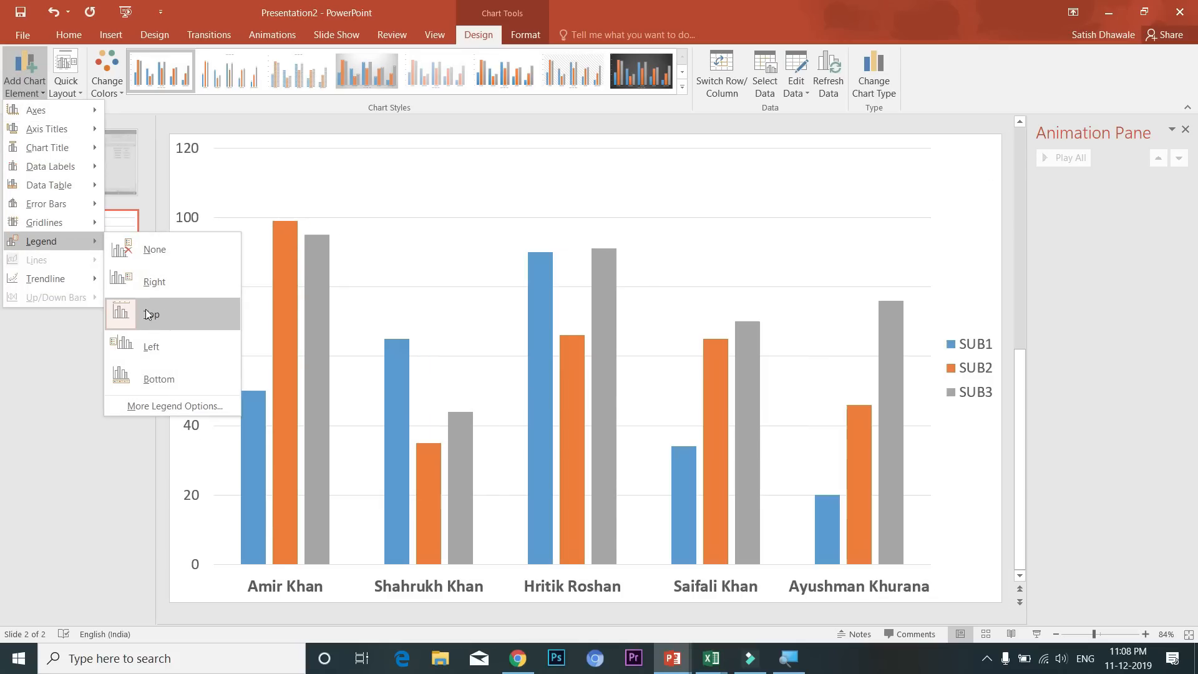
{"action": "left_click", "coordinate": [444, 185]}
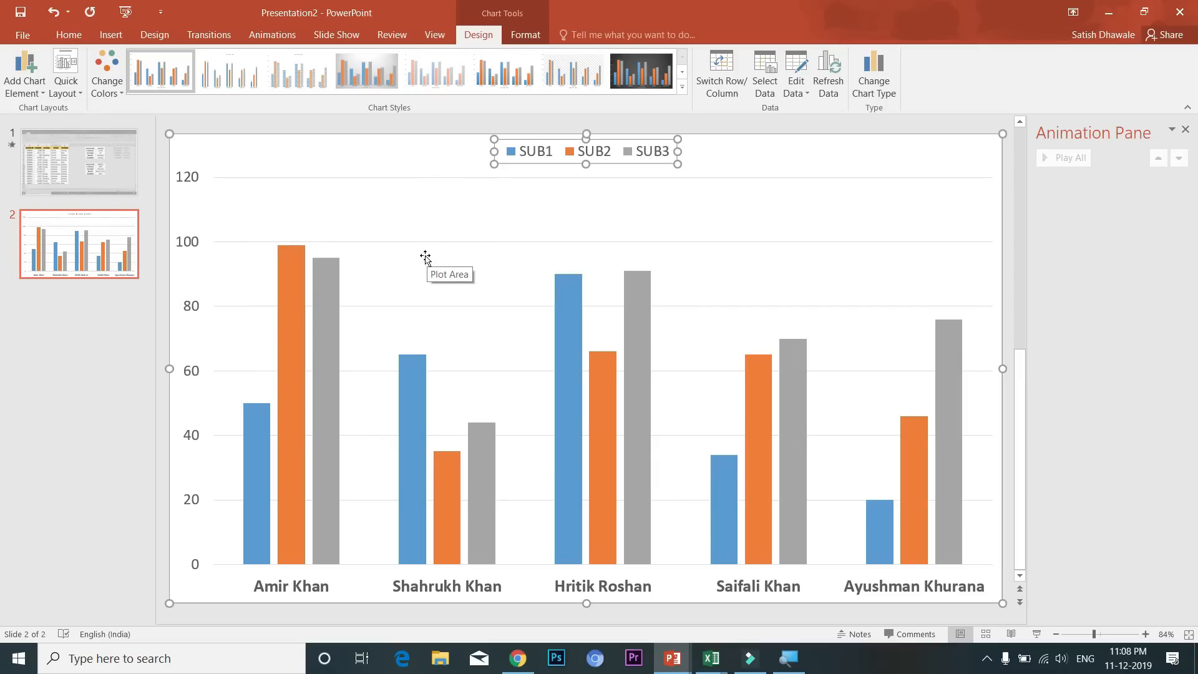
- Remove the primary major horizontal gridlines from the chart and deselect it
{"action": "left_click", "coordinate": [20, 93]}
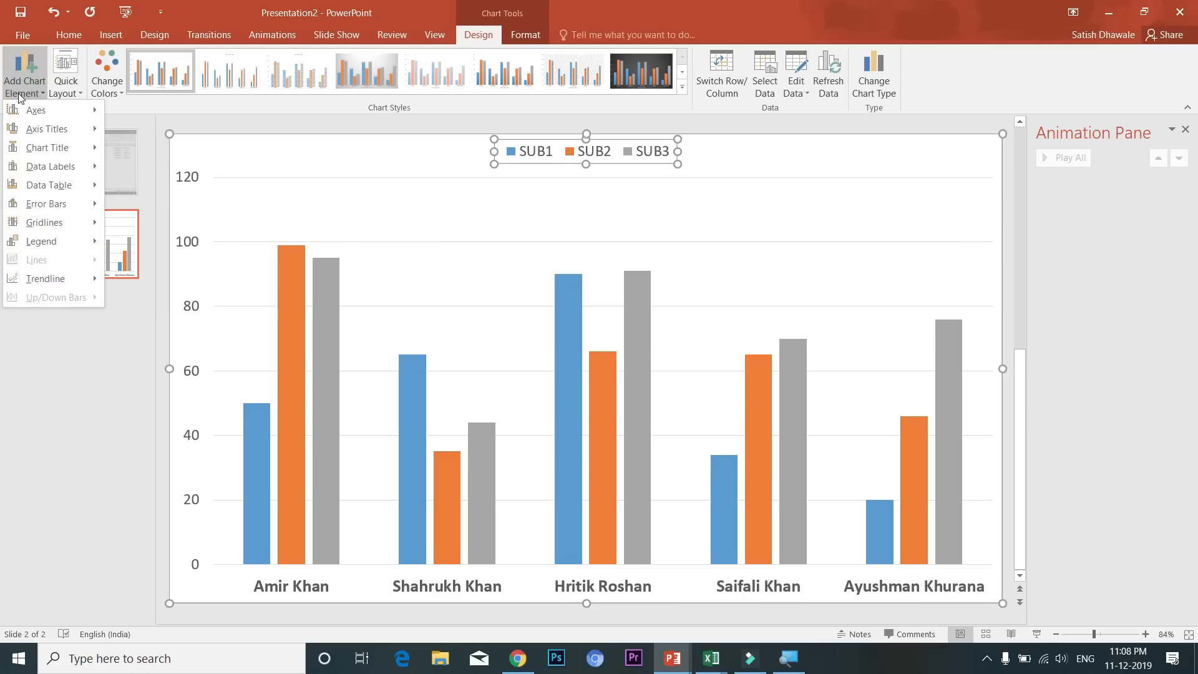
{"action": "mouse_move", "coordinate": [100, 216]}
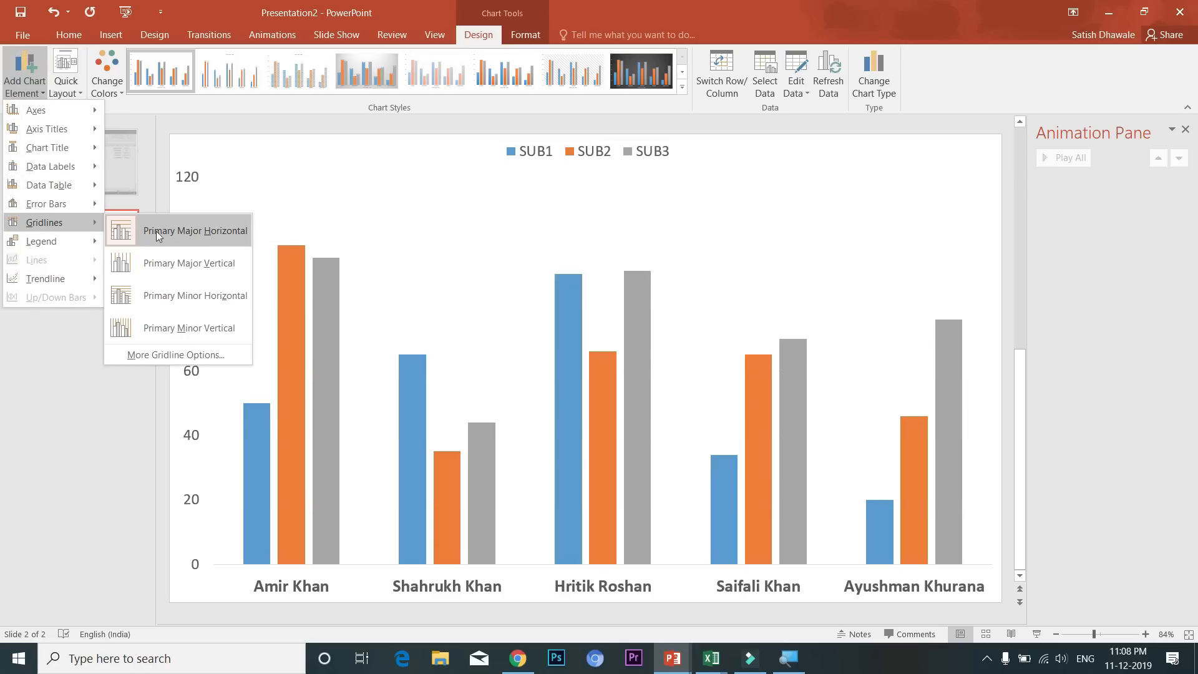
{"action": "left_click", "coordinate": [199, 233]}
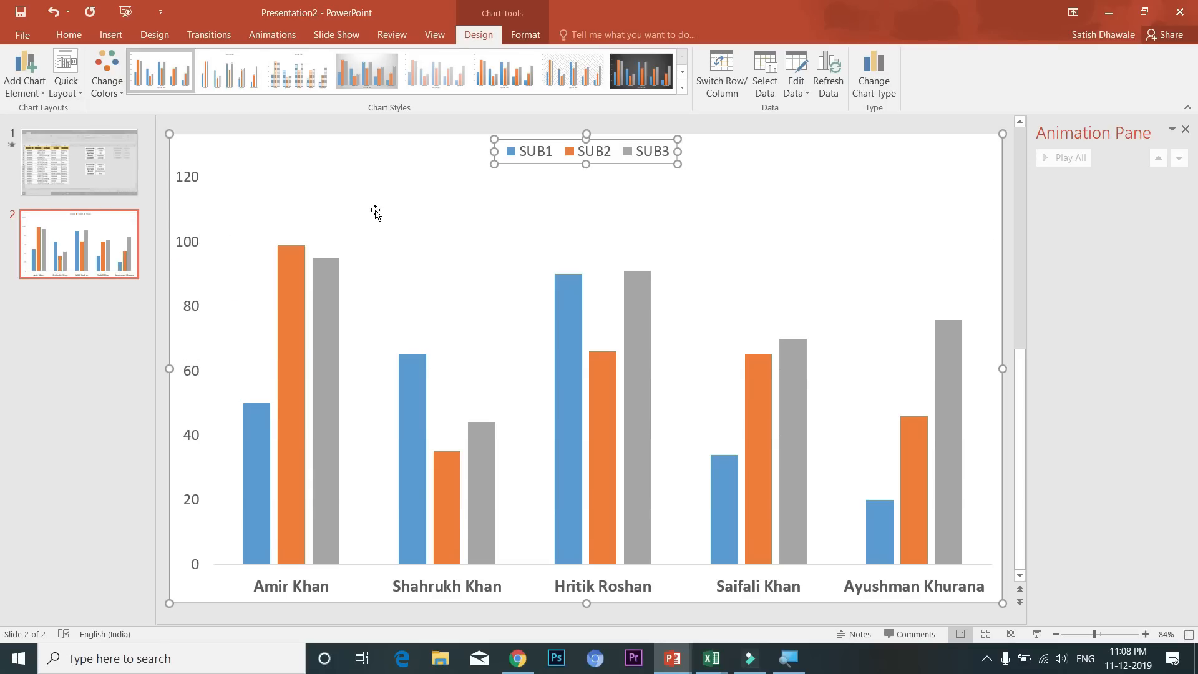
{"action": "left_click", "coordinate": [107, 394]}
- Capture the chart slide full screen from the slide show and paste the screenshot onto a new blank slide
{"action": "mouse_move", "coordinate": [410, 360]}
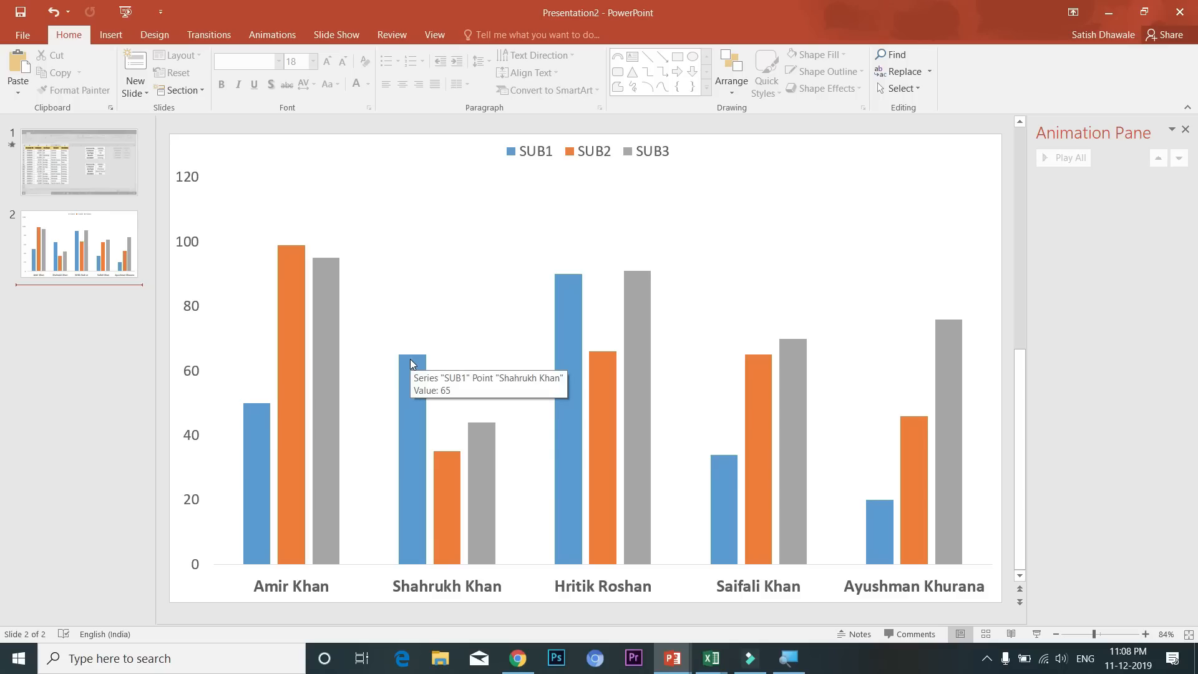
{"action": "left_click", "coordinate": [325, 35]}
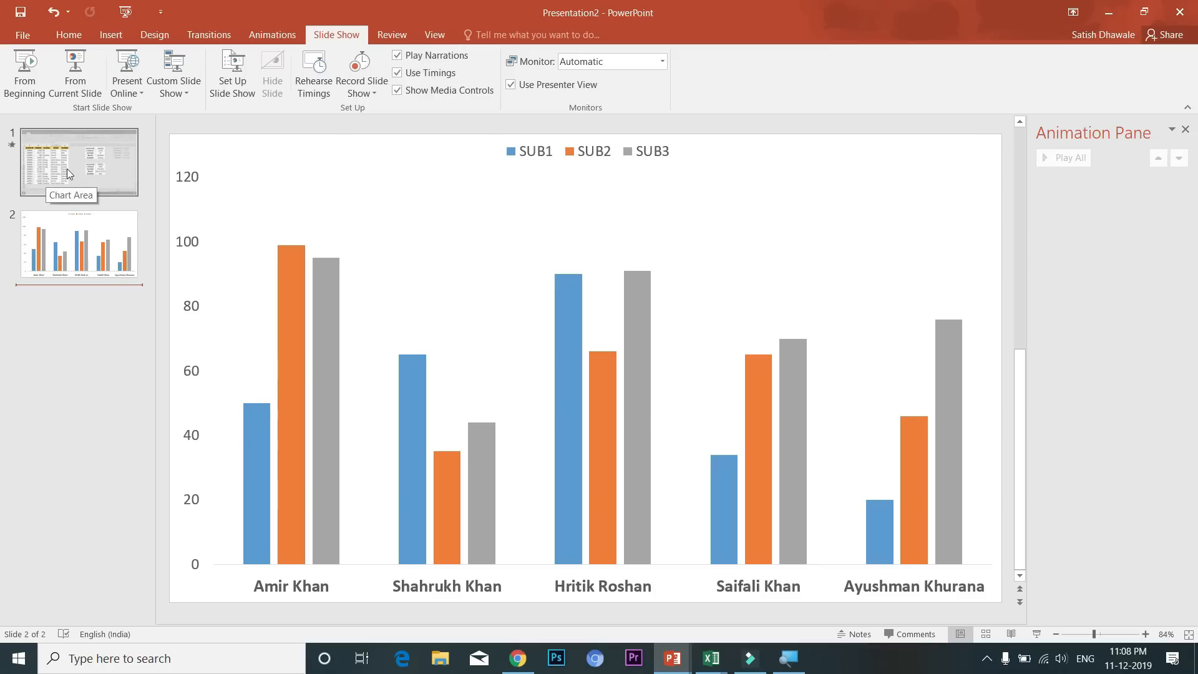
{"action": "left_click", "coordinate": [82, 70]}
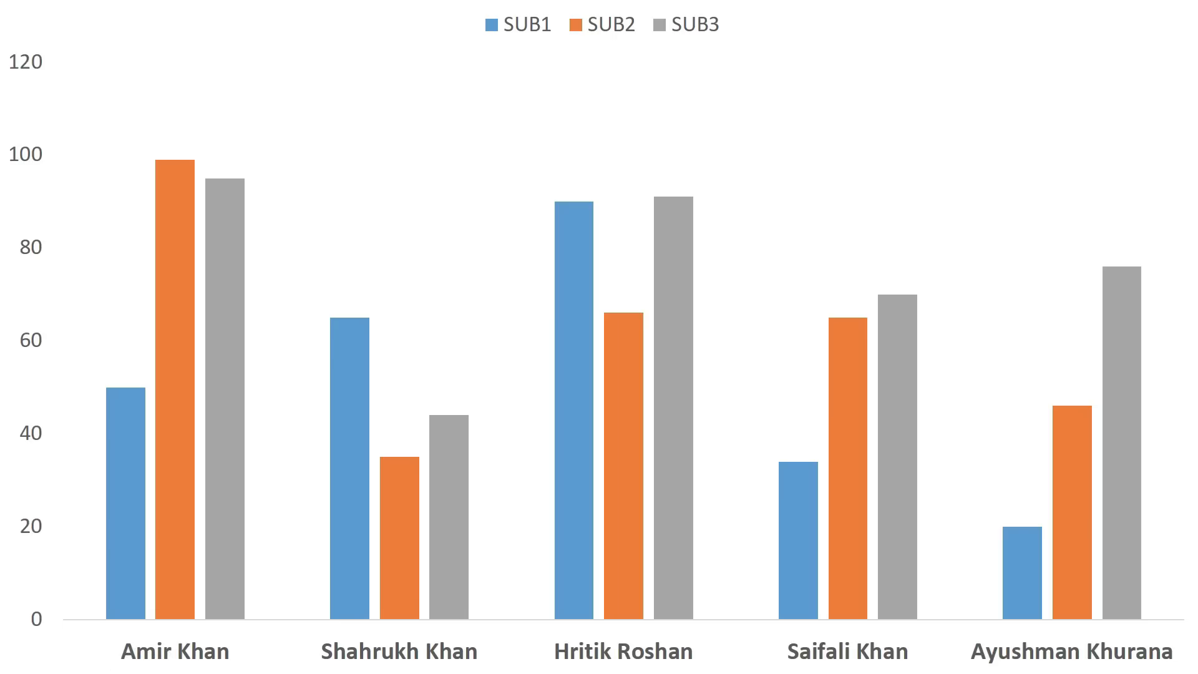
{"action": "key", "text": "Escape"}
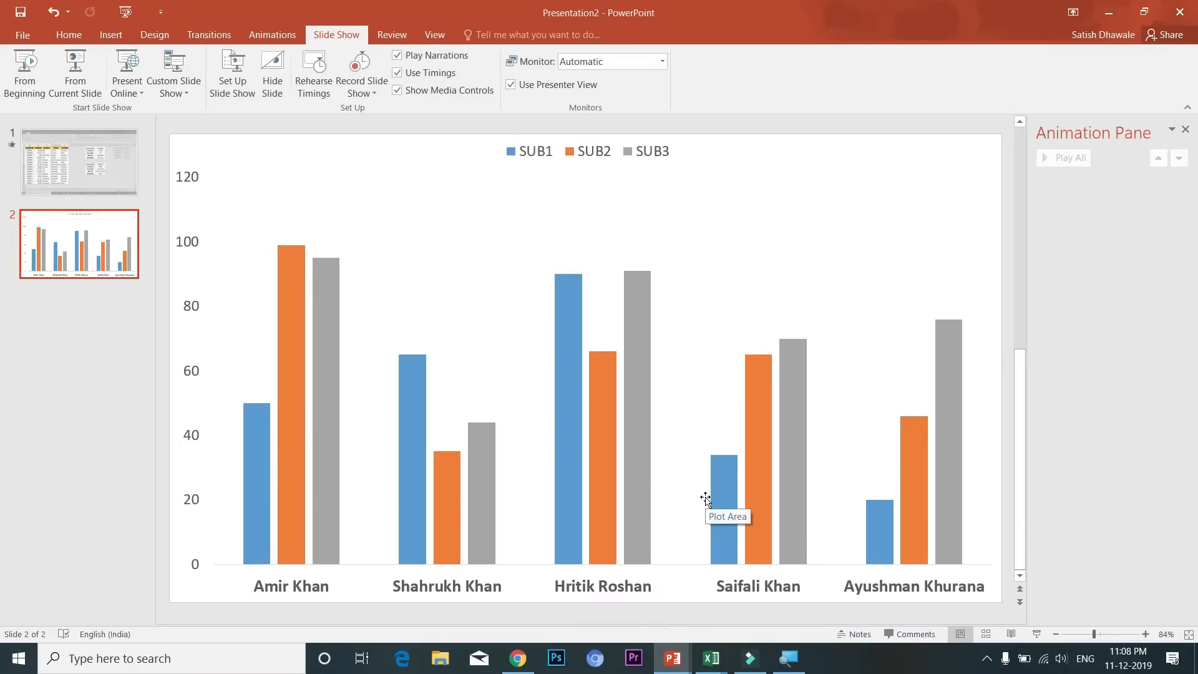
{"action": "mouse_move", "coordinate": [562, 475]}
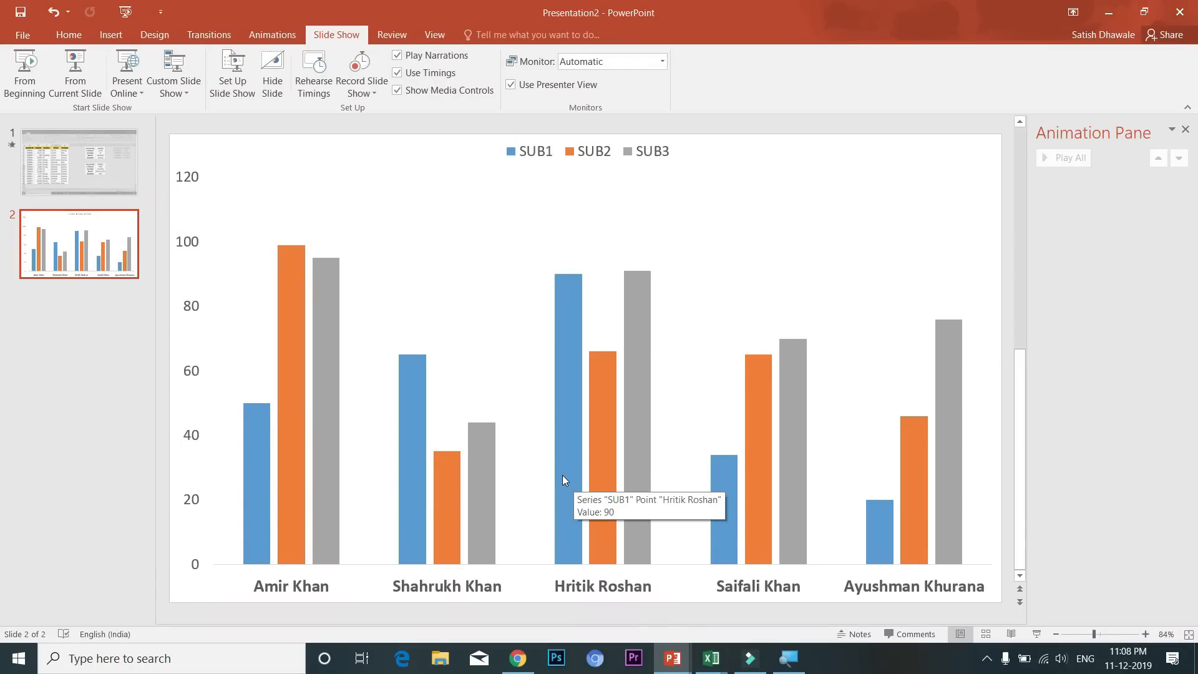
{"action": "key", "text": "ctrl+m"}
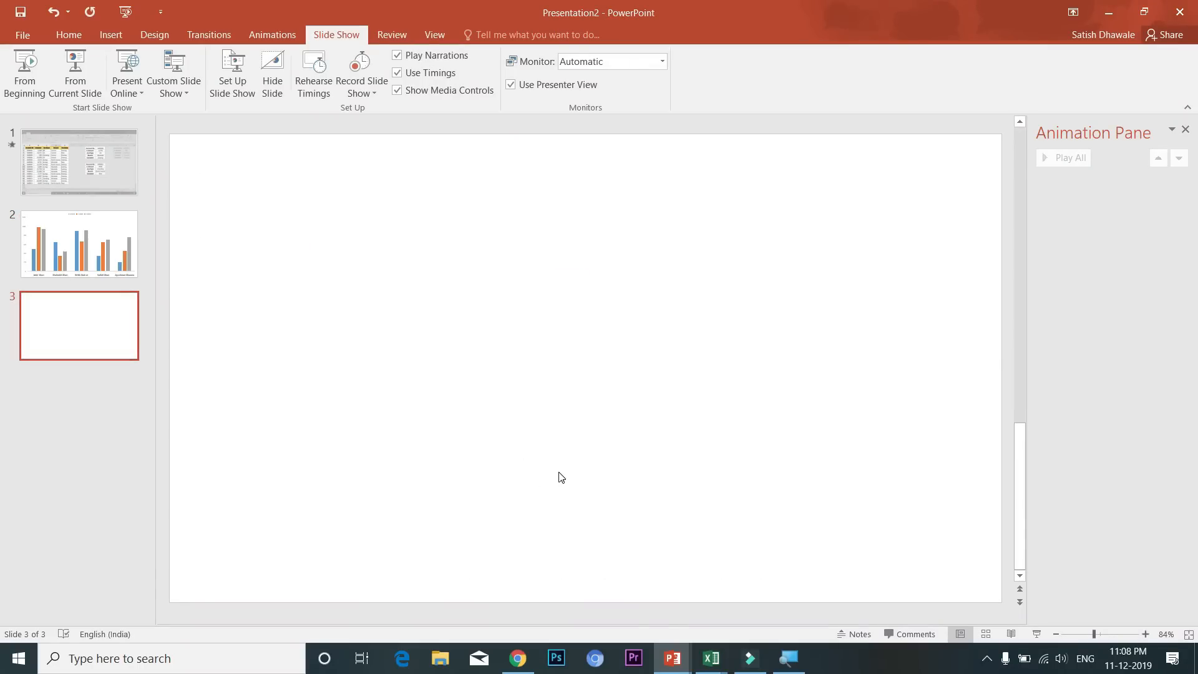
{"action": "key", "text": "ctrl+v"}
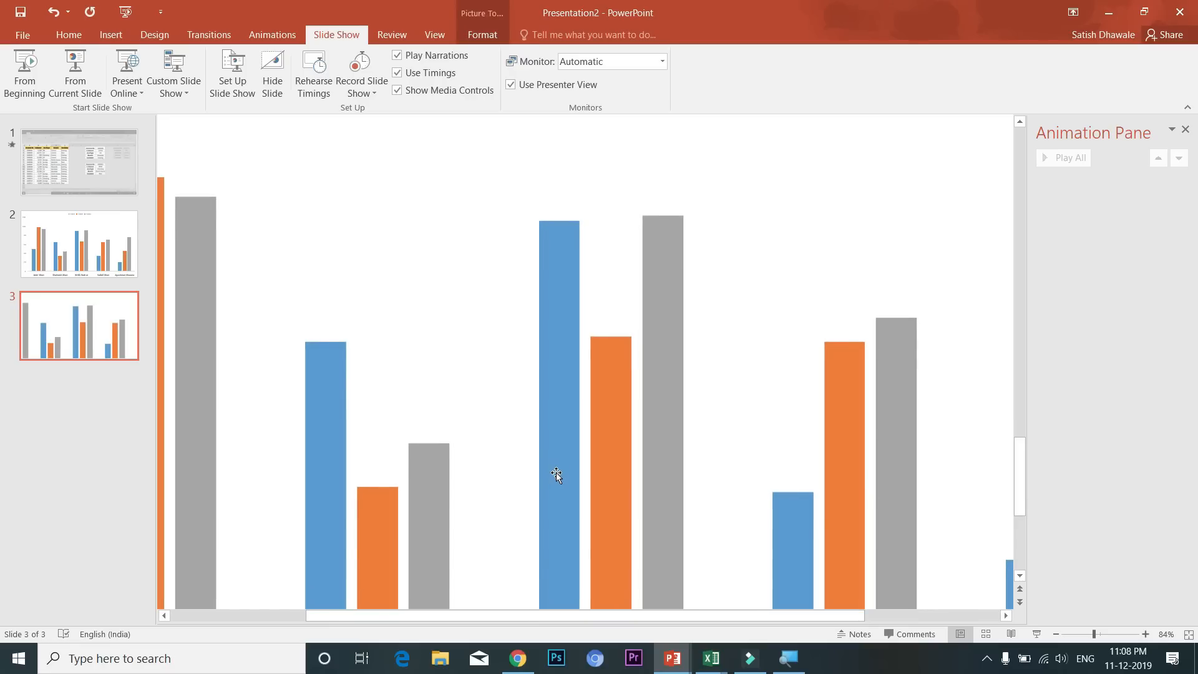
- Scale and position the pasted chart picture to fill the slide, and delete the slide holding the original chart
{"action": "left_click_drag", "start_coordinate": [376, 297], "coordinate": [615, 461]}
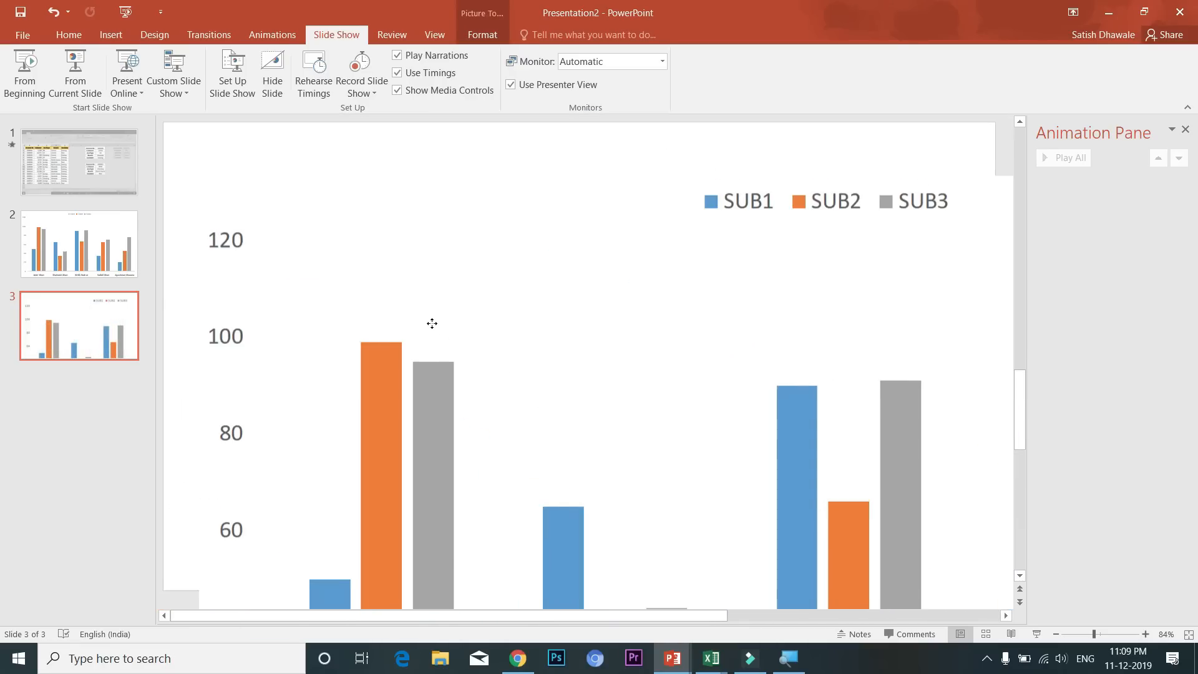
{"action": "left_click_drag", "start_coordinate": [201, 176], "coordinate": [698, 461]}
{"action": "left_click_drag", "start_coordinate": [754, 487], "coordinate": [275, 200]}
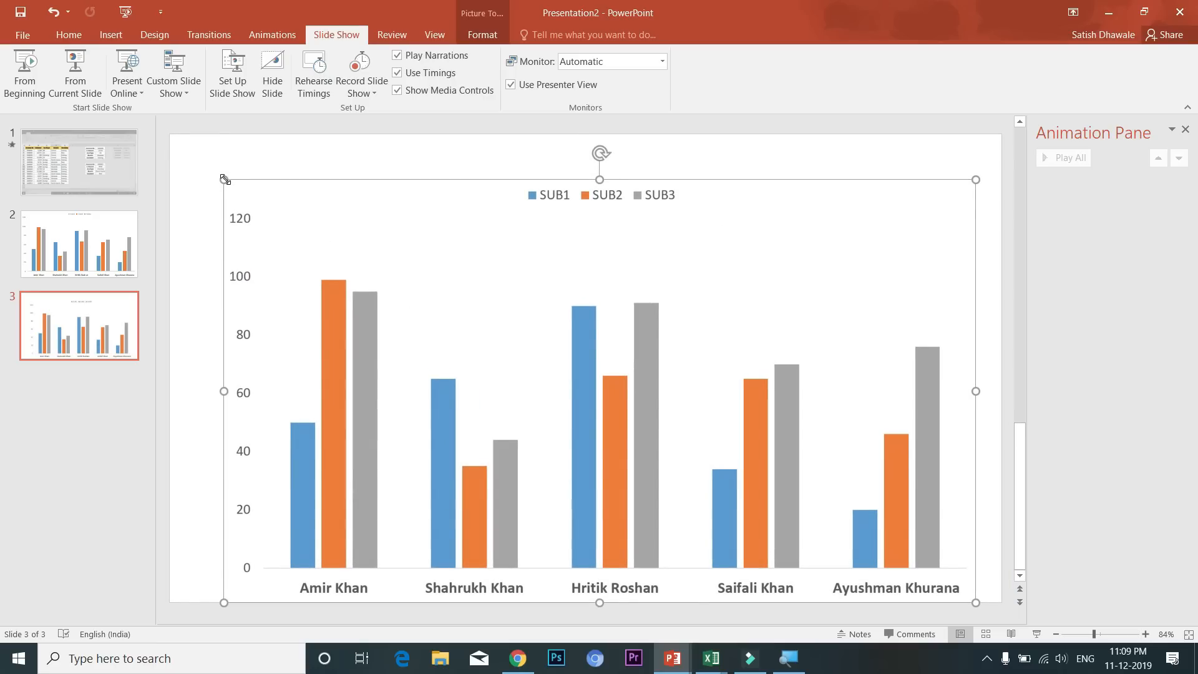
{"action": "left_click_drag", "start_coordinate": [372, 270], "coordinate": [316, 243]}
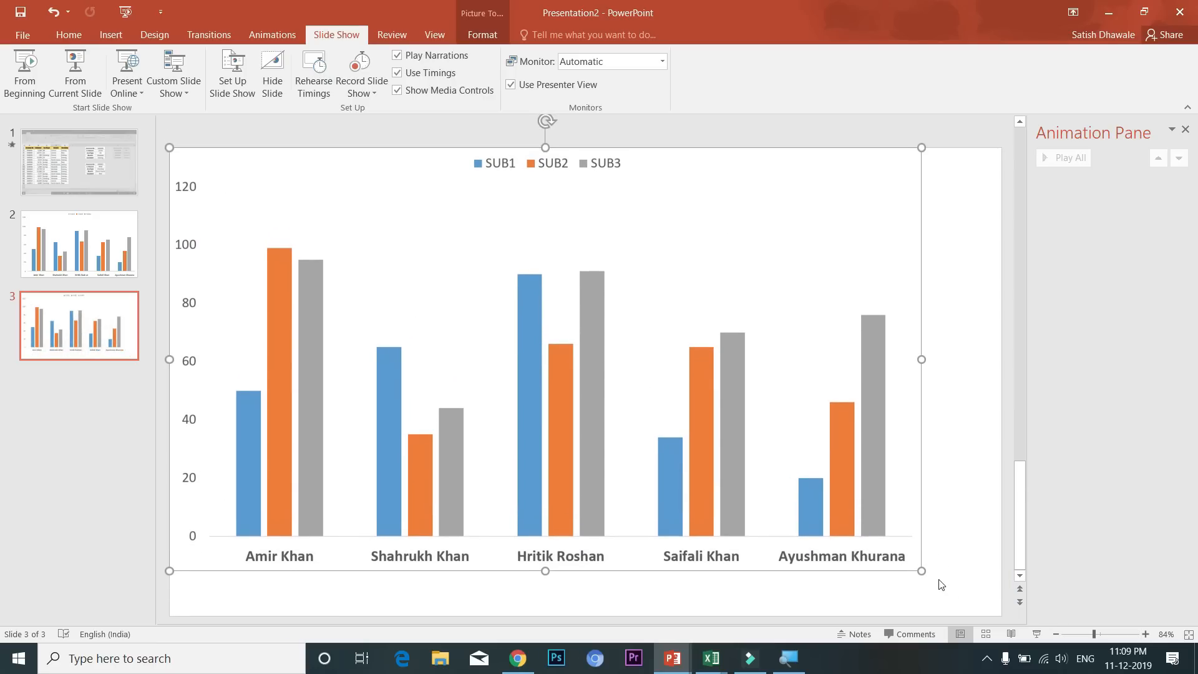
{"action": "left_click_drag", "start_coordinate": [923, 572], "coordinate": [1000, 595]}
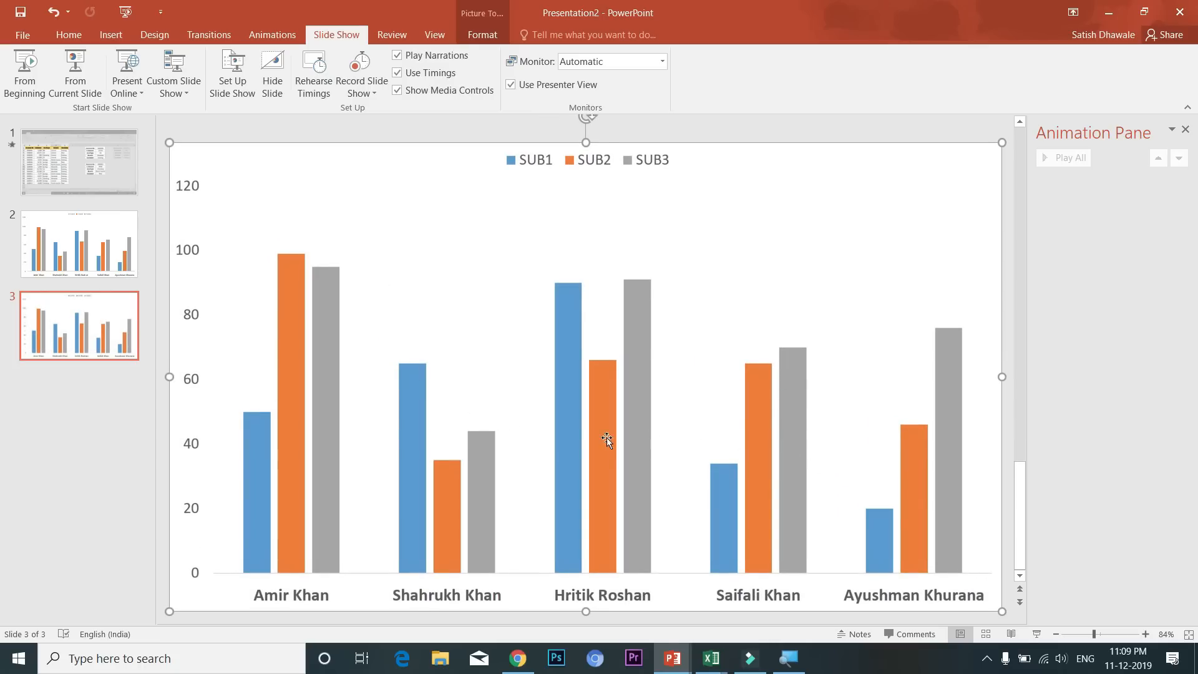
{"action": "left_click", "coordinate": [53, 248]}
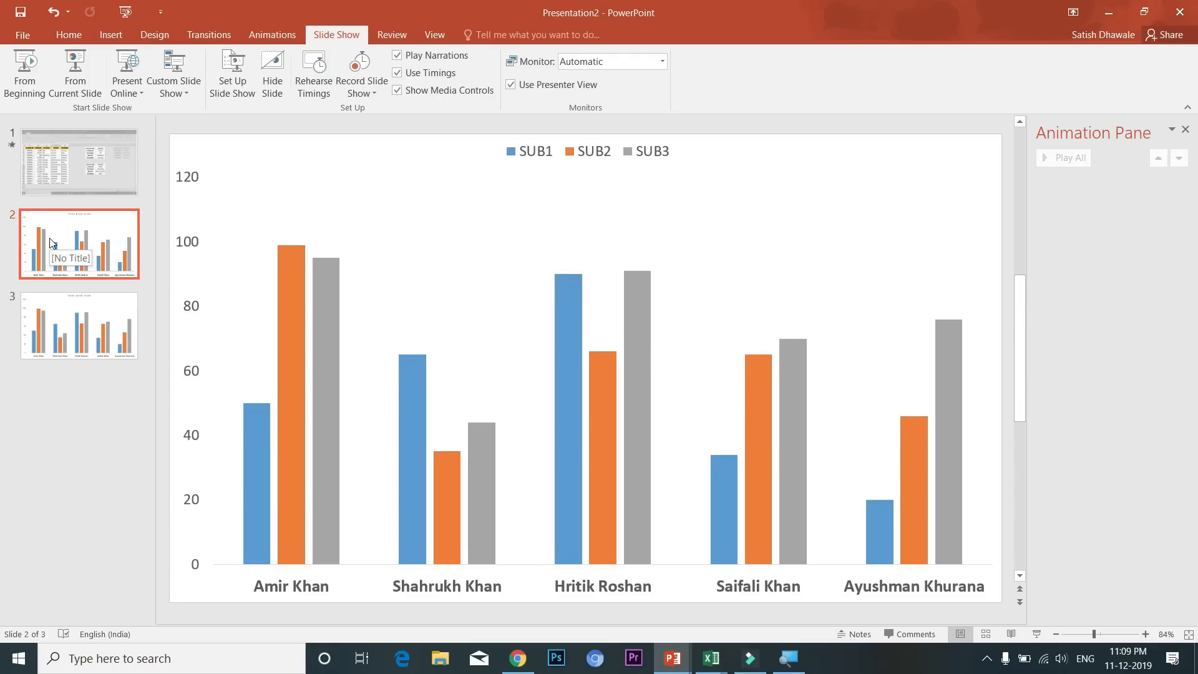
{"action": "key", "text": "Delete"}
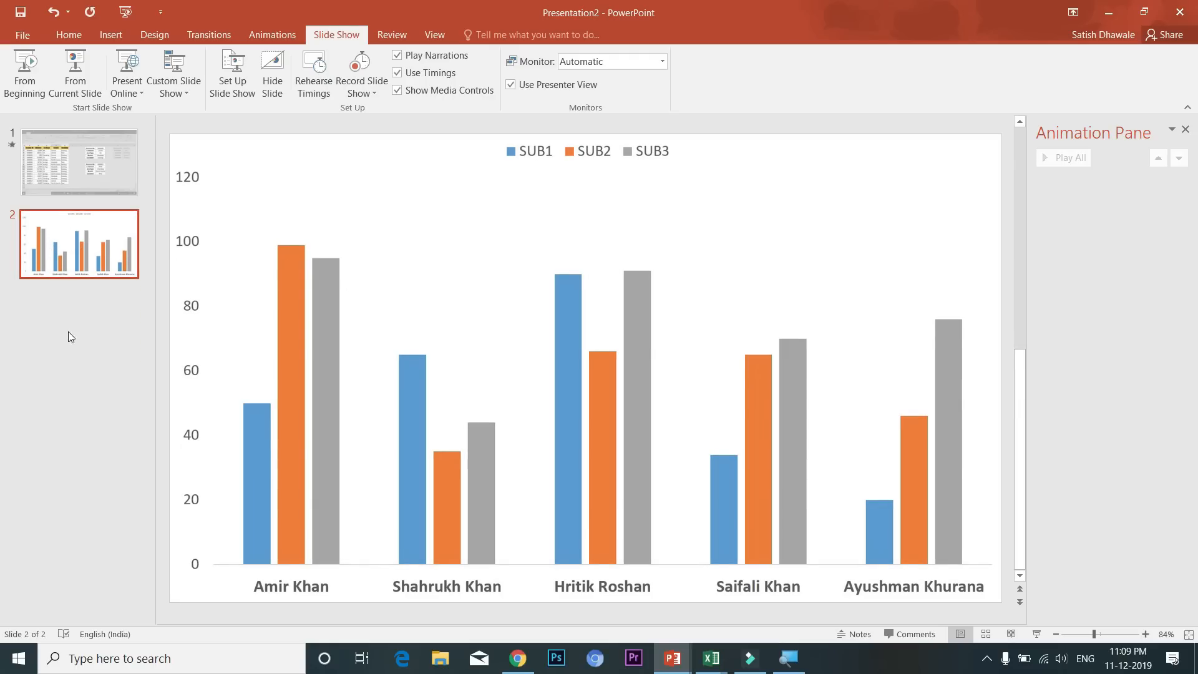
- Duplicate the chart picture and align the copy exactly over the original
{"action": "left_click", "coordinate": [503, 245]}
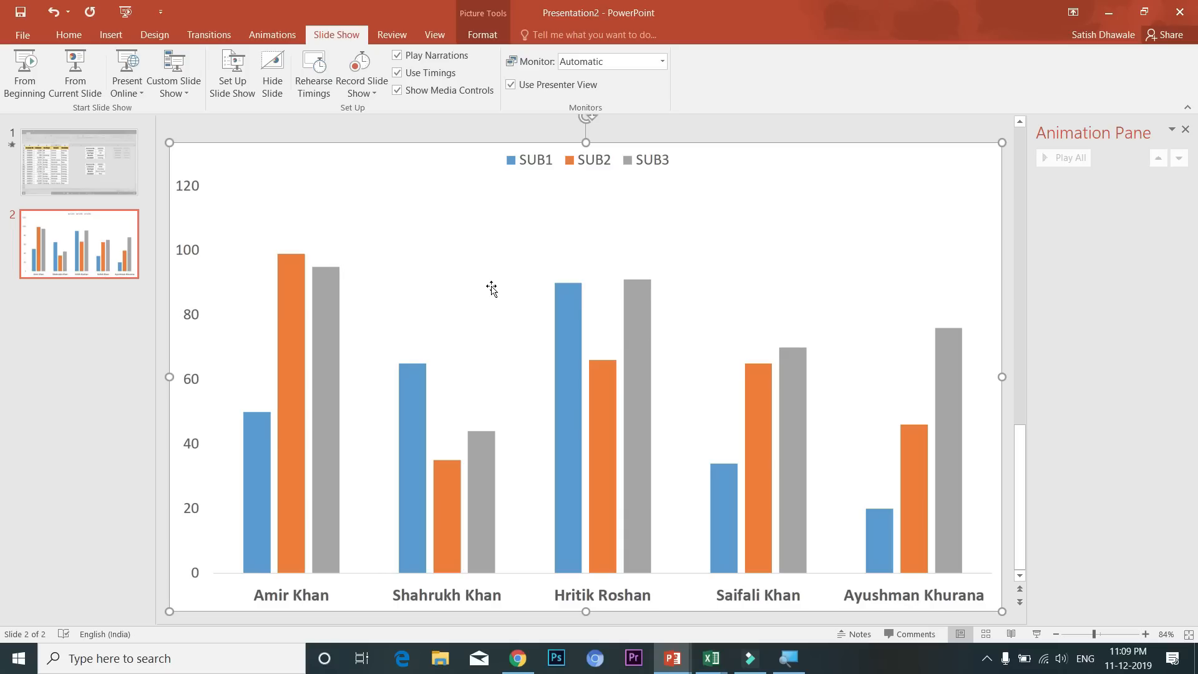
{"action": "key", "text": "ctrl+d"}
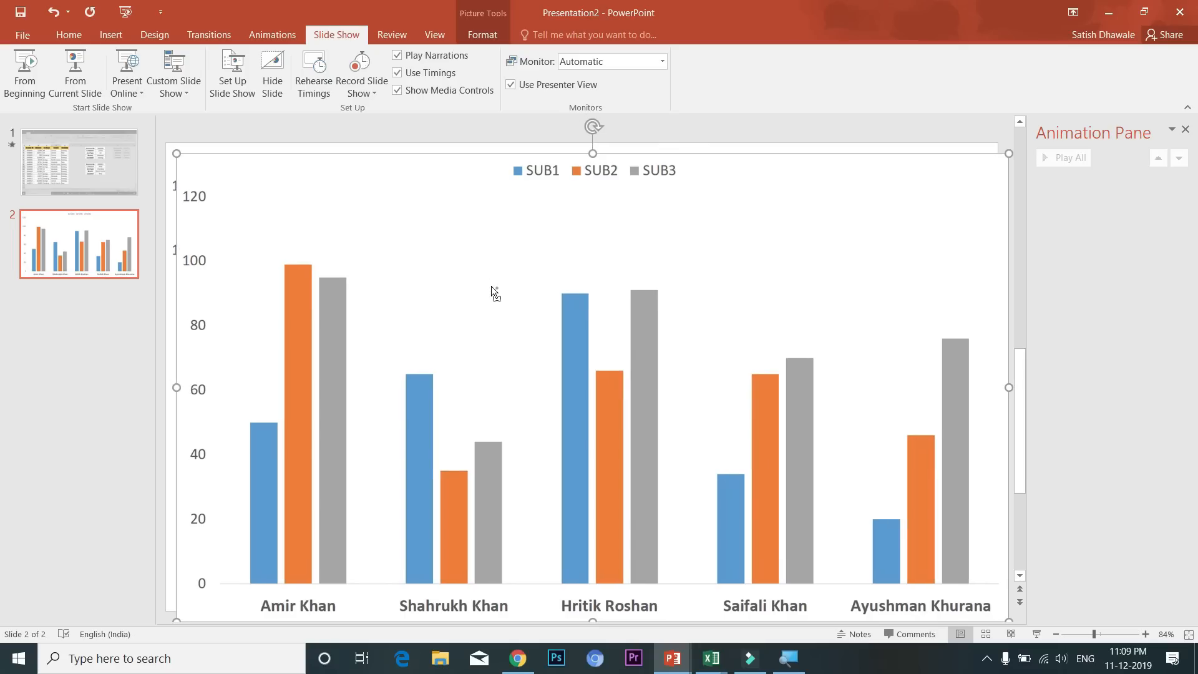
{"action": "mouse_move", "coordinate": [408, 244]}
{"action": "left_mouse_down"}
{"action": "mouse_move", "coordinate": [423, 244]}
{"action": "mouse_move", "coordinate": [404, 235]}
{"action": "left_mouse_up"}
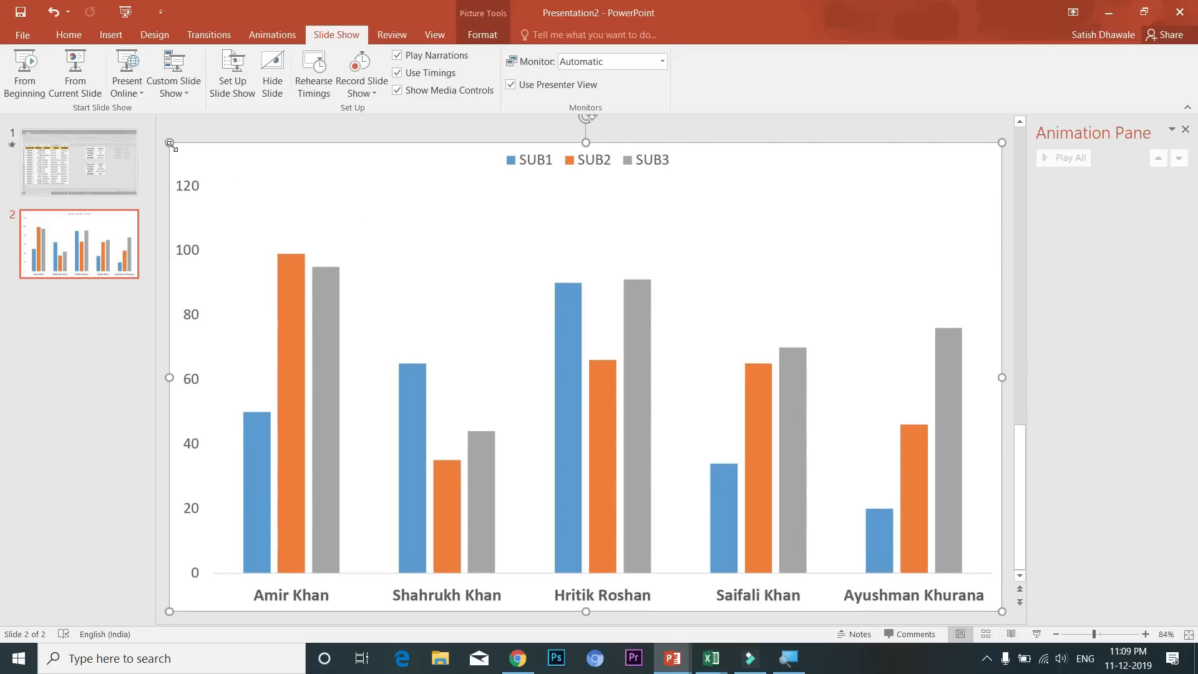
- Crop the duplicate picture to the middle student's three columns and name label, about 5.6 cm wide and 16.6 cm high
{"action": "left_click", "coordinate": [484, 35]}
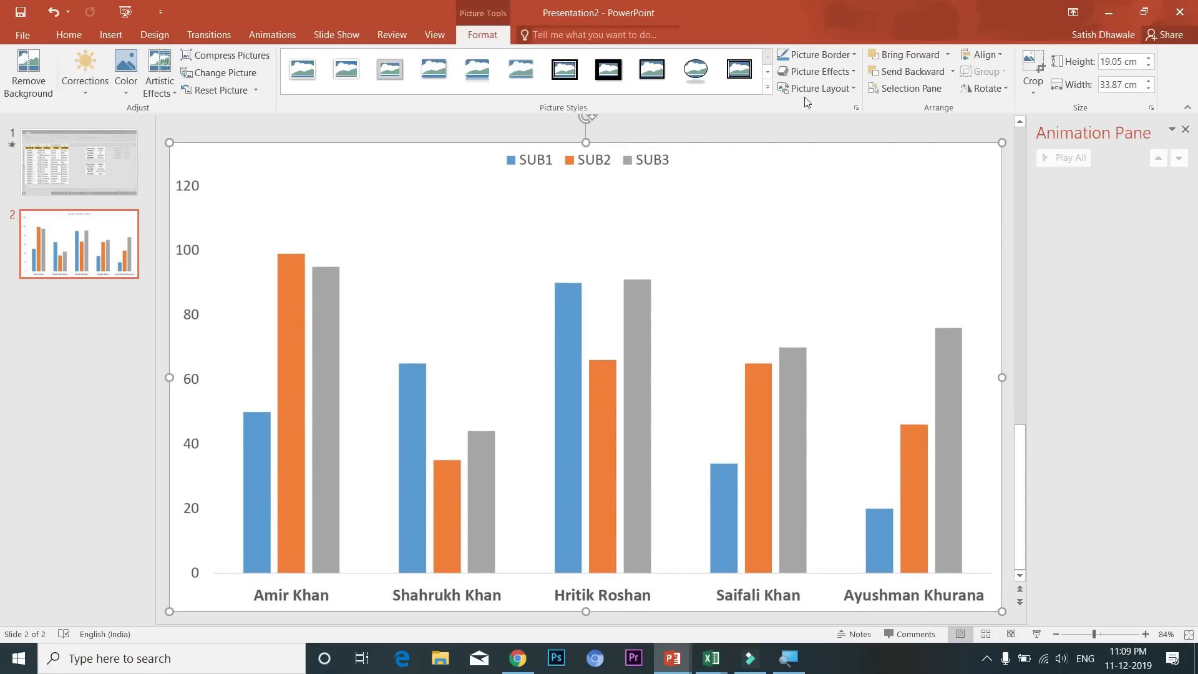
{"action": "left_click", "coordinate": [1033, 67]}
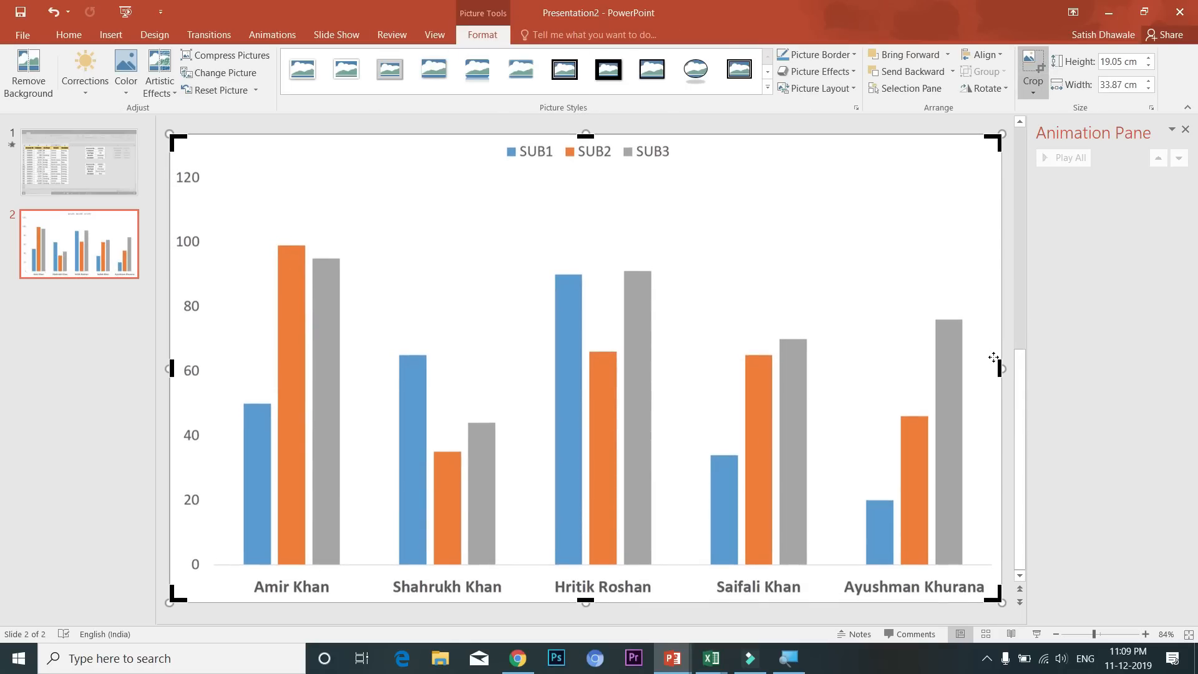
{"action": "left_click_drag", "start_coordinate": [998, 369], "coordinate": [372, 381]}
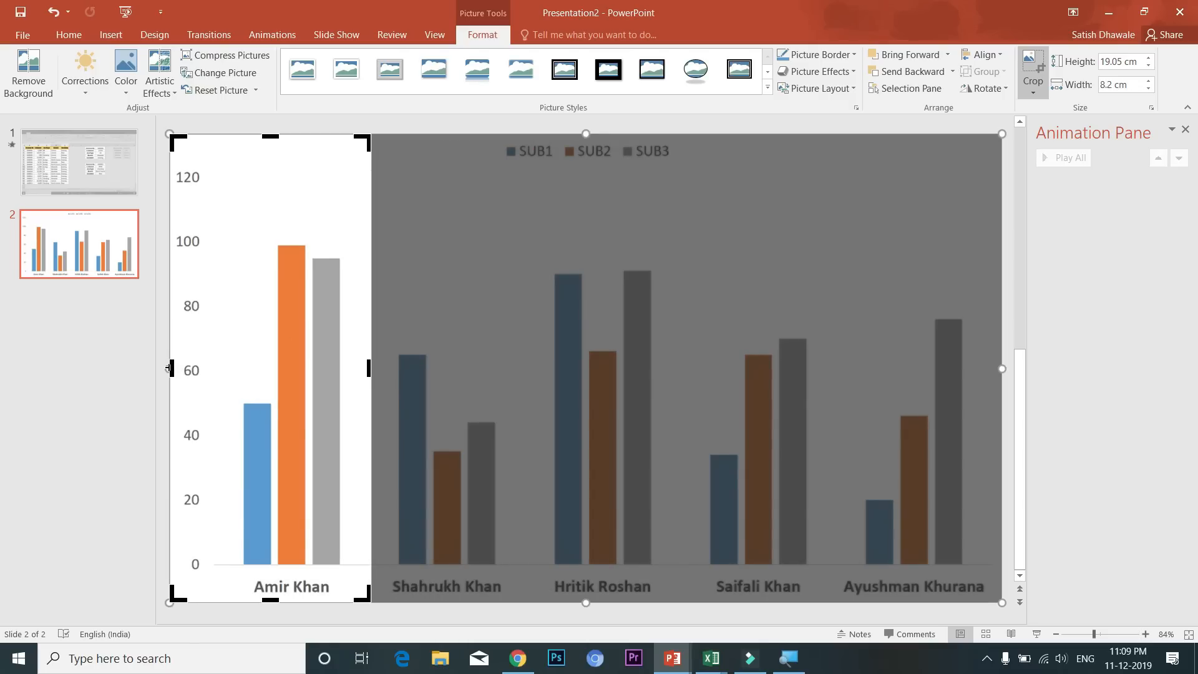
{"action": "left_click_drag", "start_coordinate": [172, 369], "coordinate": [282, 369]}
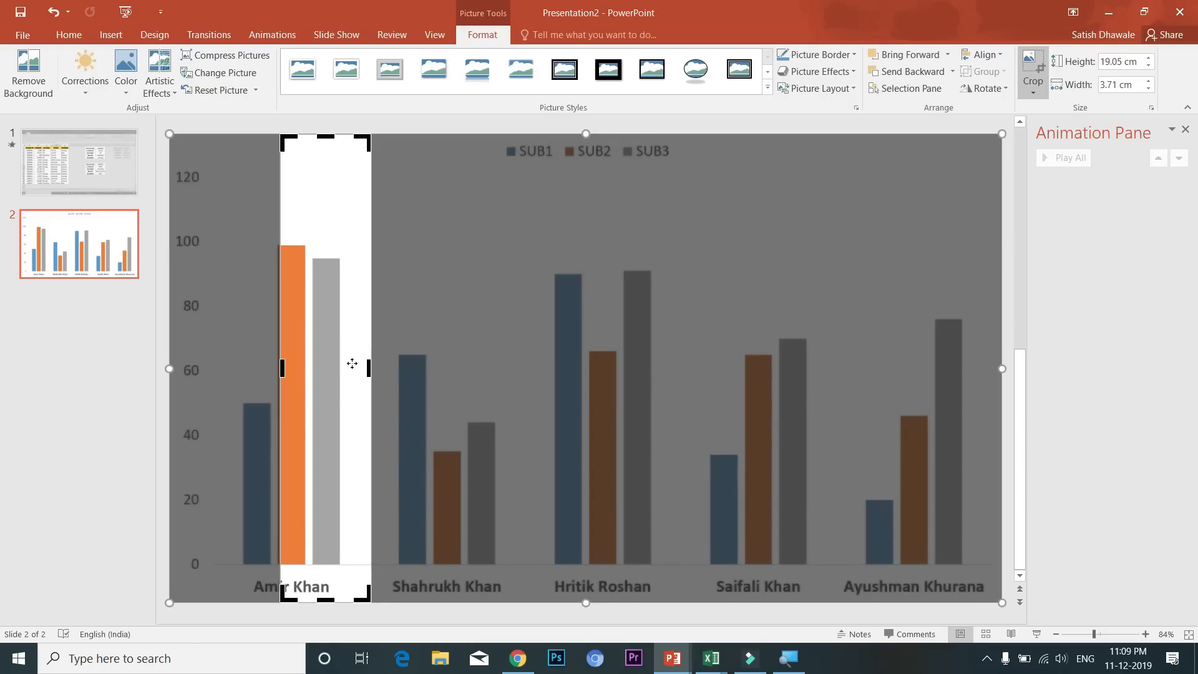
{"action": "left_click_drag", "start_coordinate": [372, 369], "coordinate": [672, 368]}
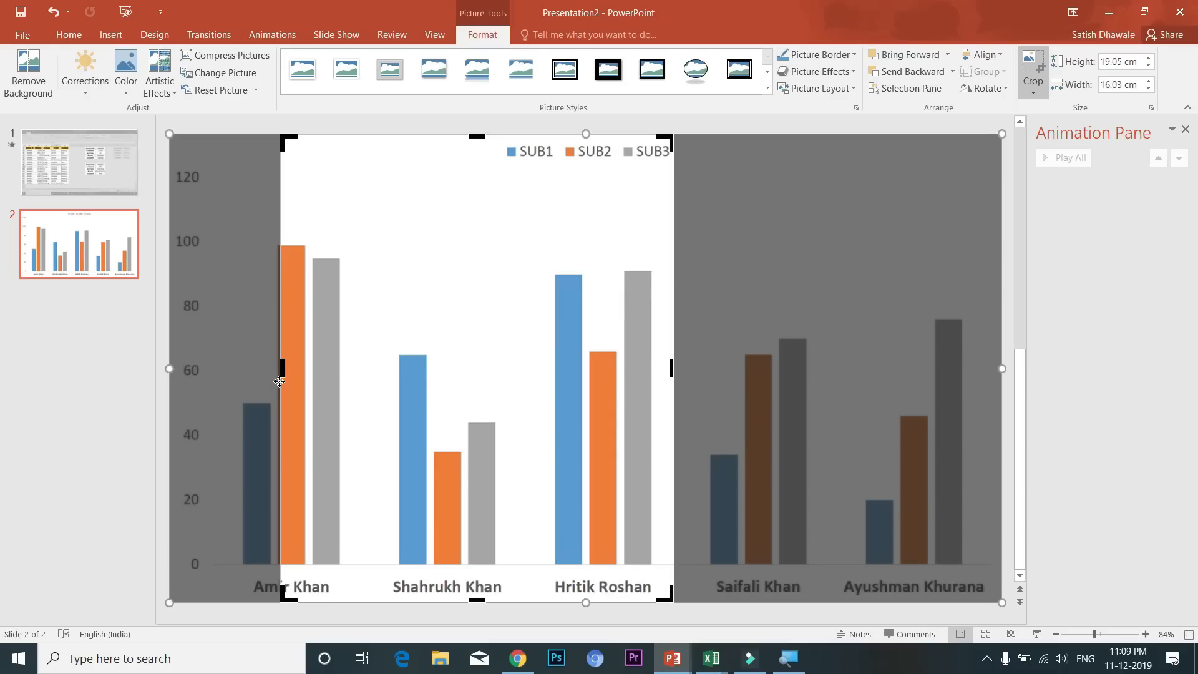
{"action": "left_click_drag", "start_coordinate": [281, 370], "coordinate": [537, 388]}
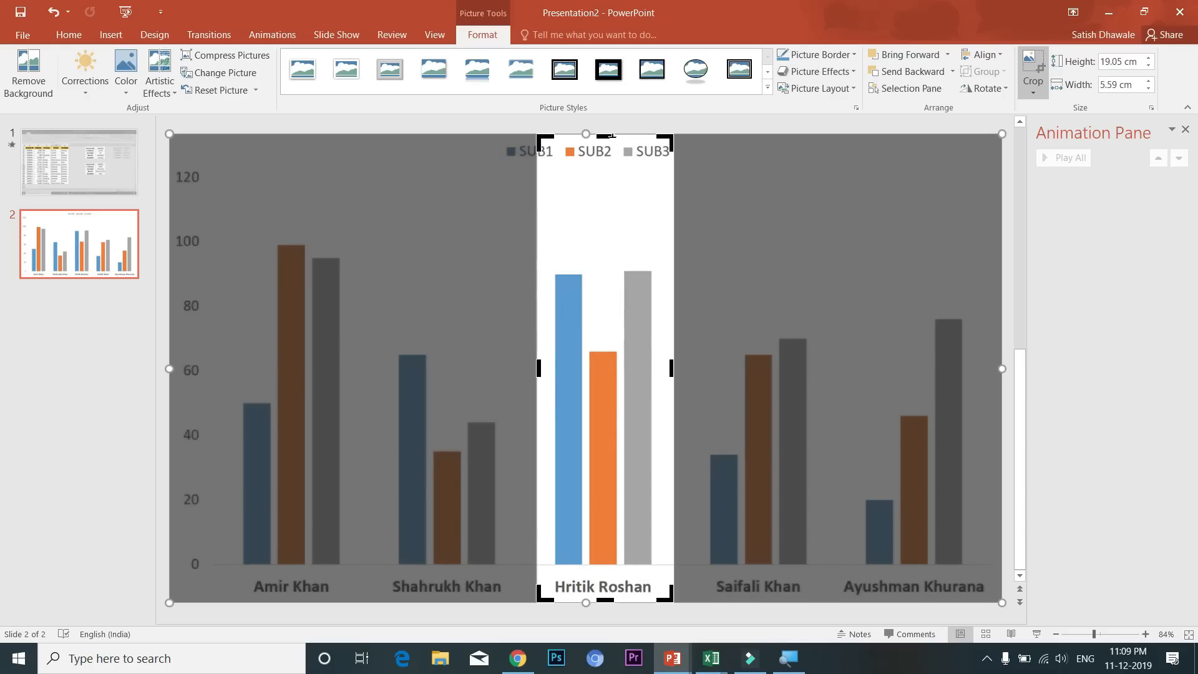
{"action": "left_click_drag", "start_coordinate": [611, 136], "coordinate": [609, 195]}
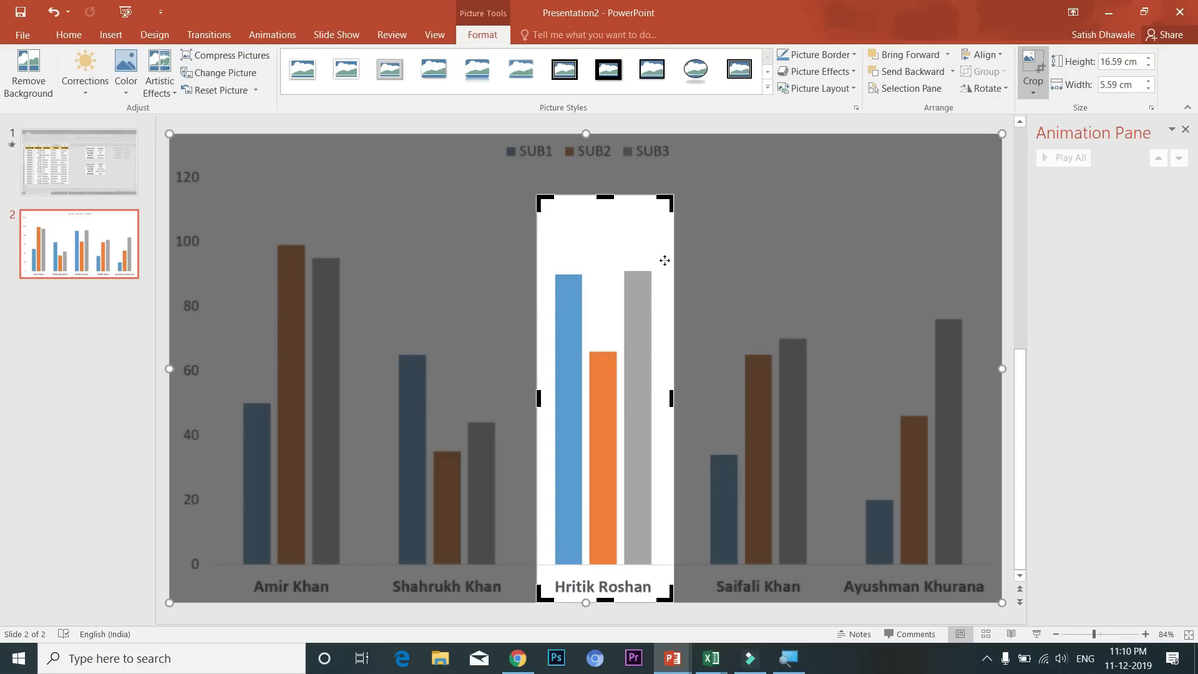
{"action": "left_click", "coordinate": [1098, 354]}
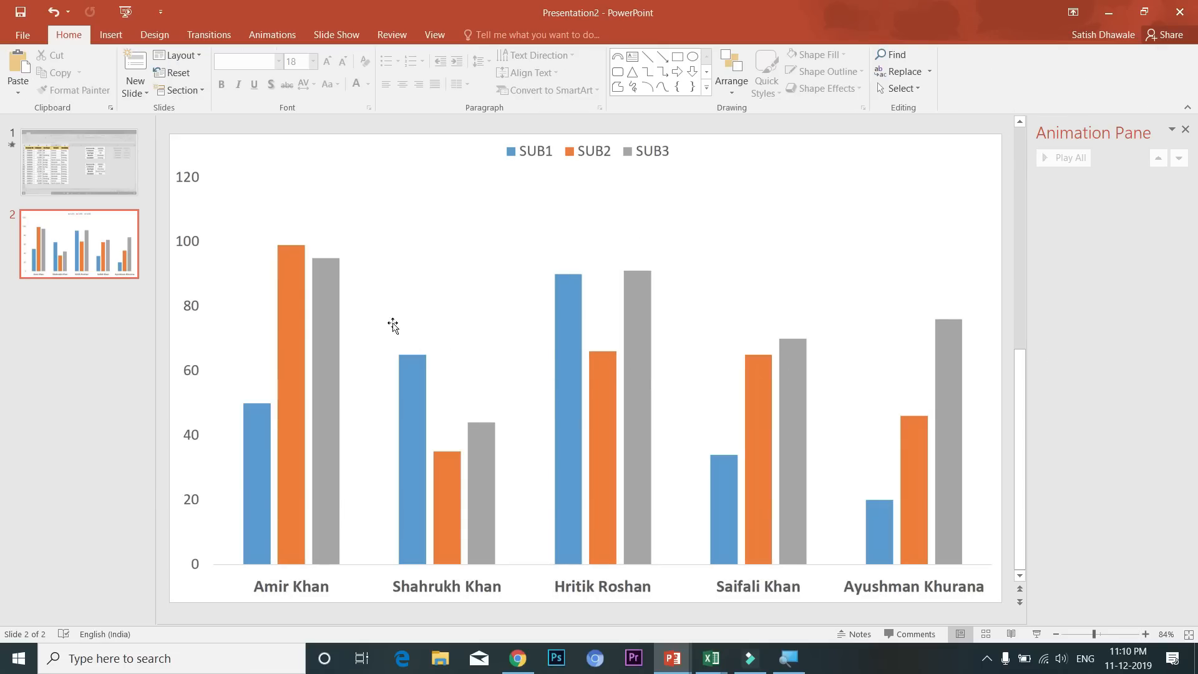
- Recolor the full chart picture behind the crop with the light grey Recolor variation
{"action": "left_click", "coordinate": [313, 237]}
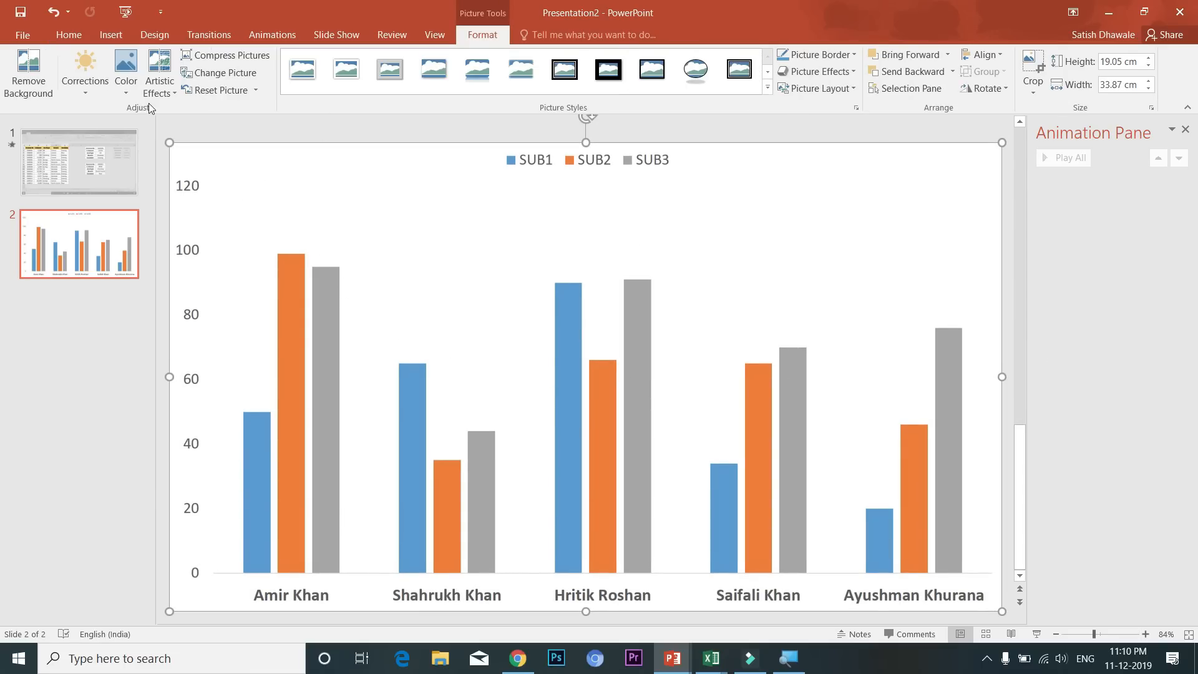
{"action": "left_click", "coordinate": [126, 86]}
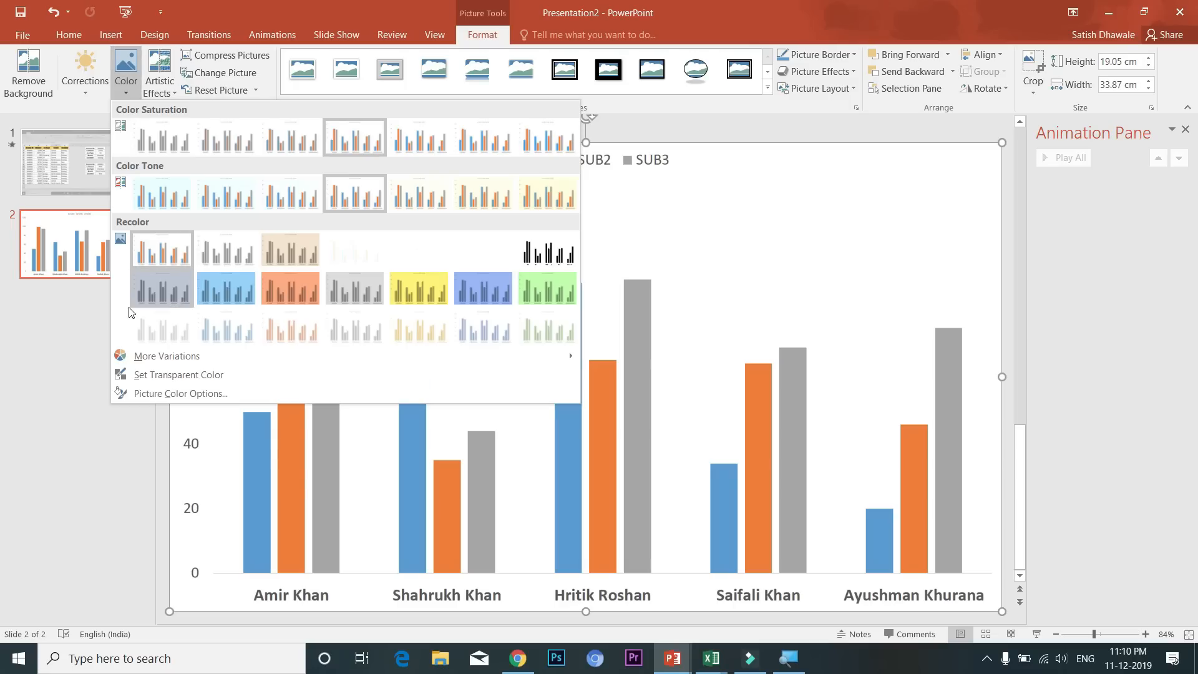
{"action": "left_click", "coordinate": [158, 337]}
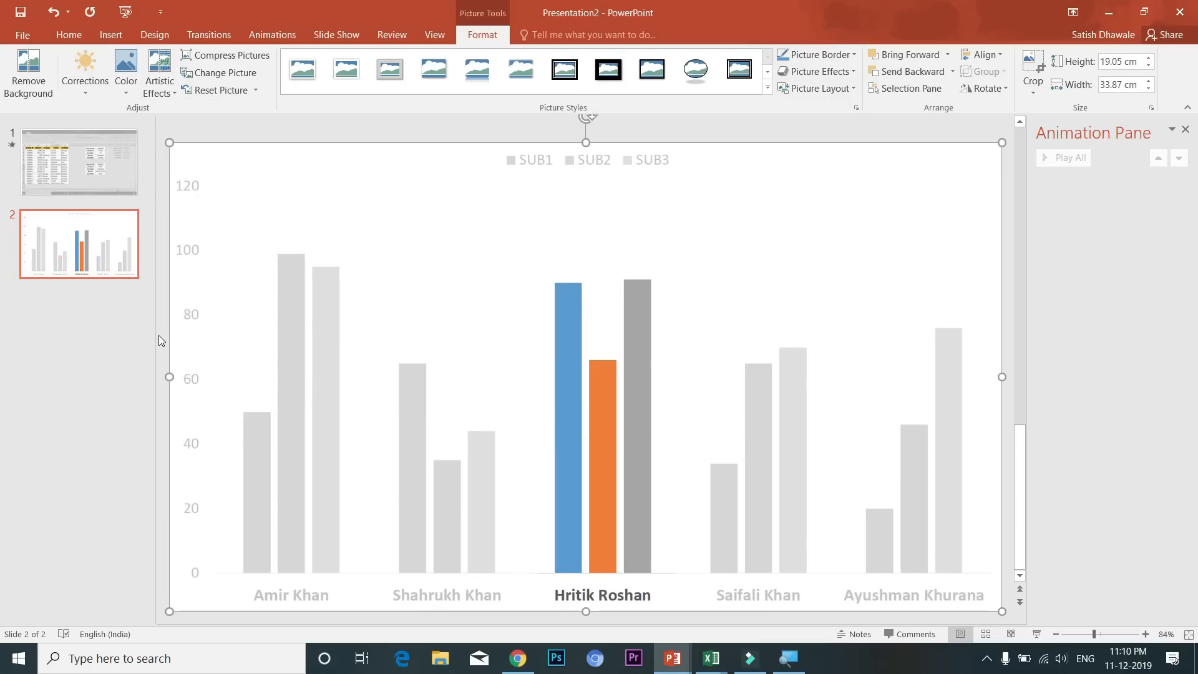
- Try a Zoom entrance on the coloured middle-group crop, undo it, and add a Wipe entrance animation instead
{"action": "left_click", "coordinate": [622, 444]}
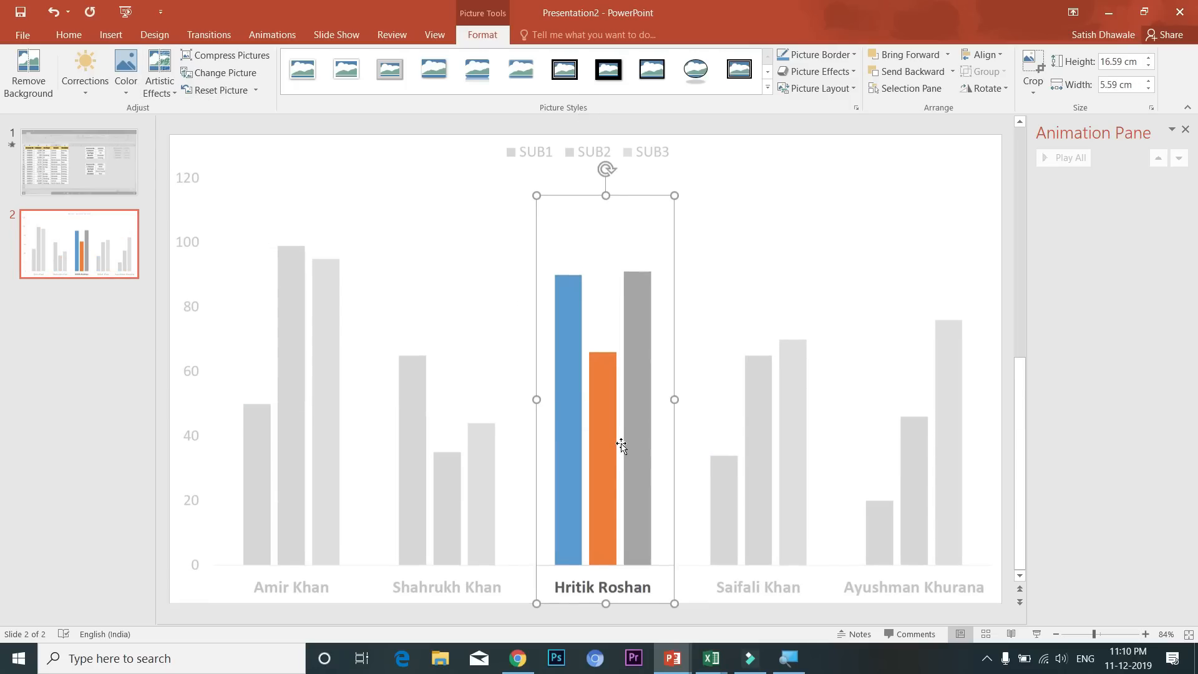
{"action": "left_click", "coordinate": [291, 39]}
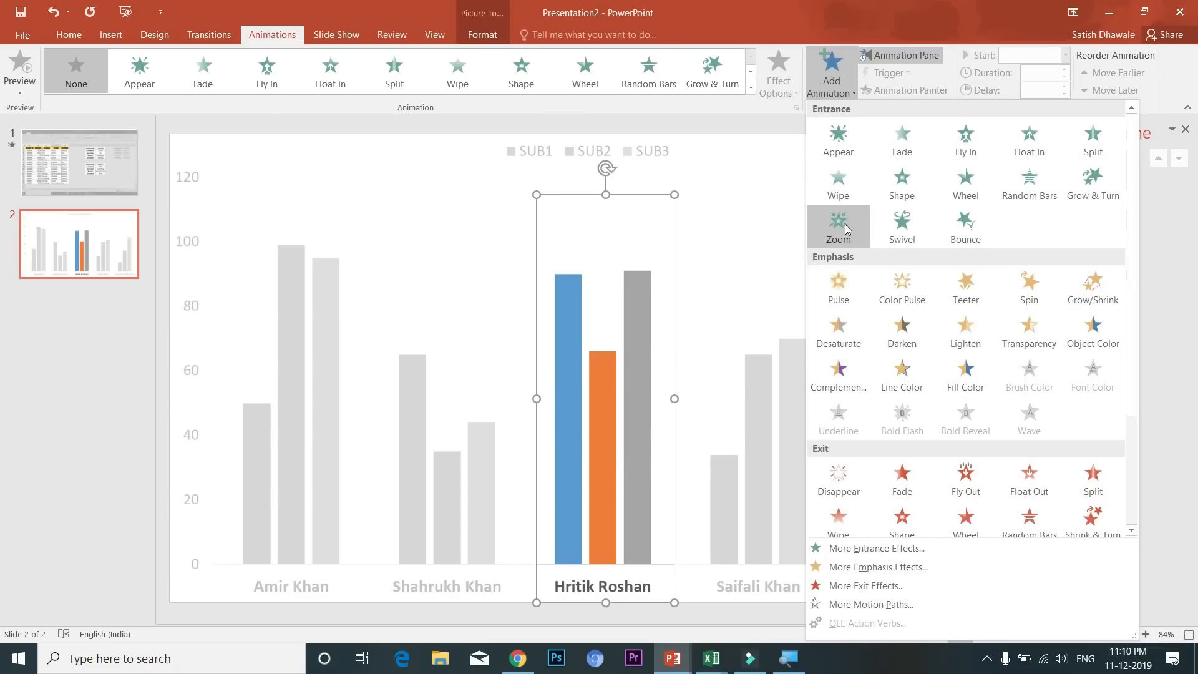
{"action": "left_click", "coordinate": [834, 231]}
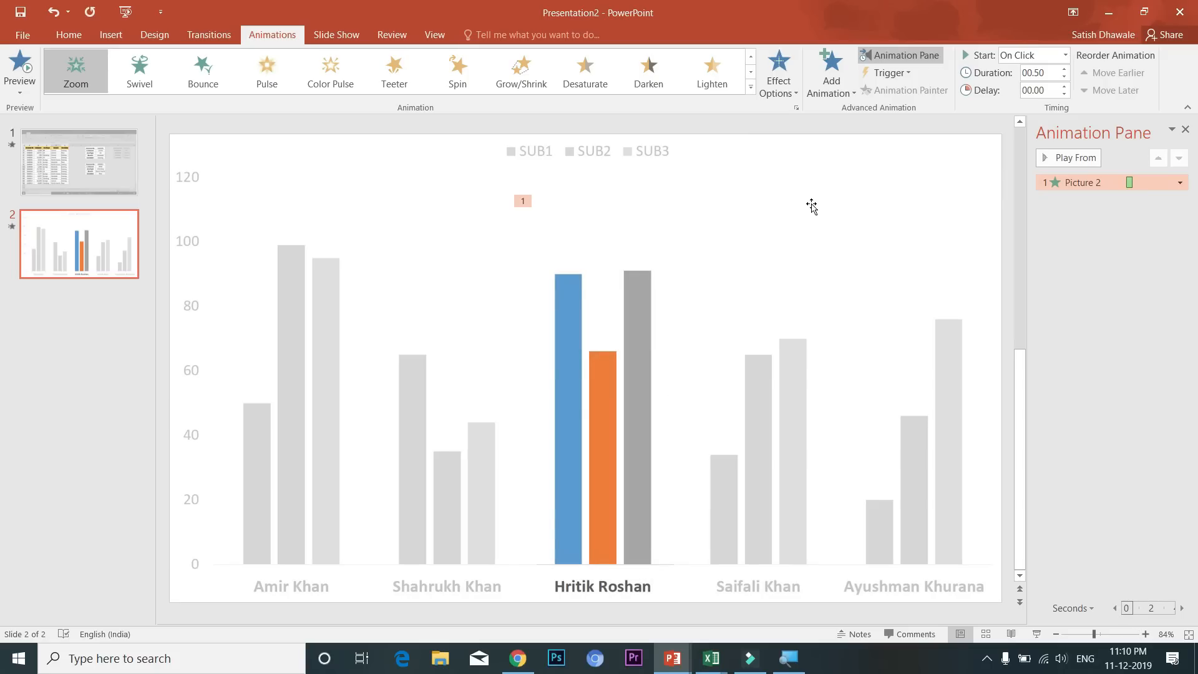
{"action": "key", "text": "ctrl+z"}
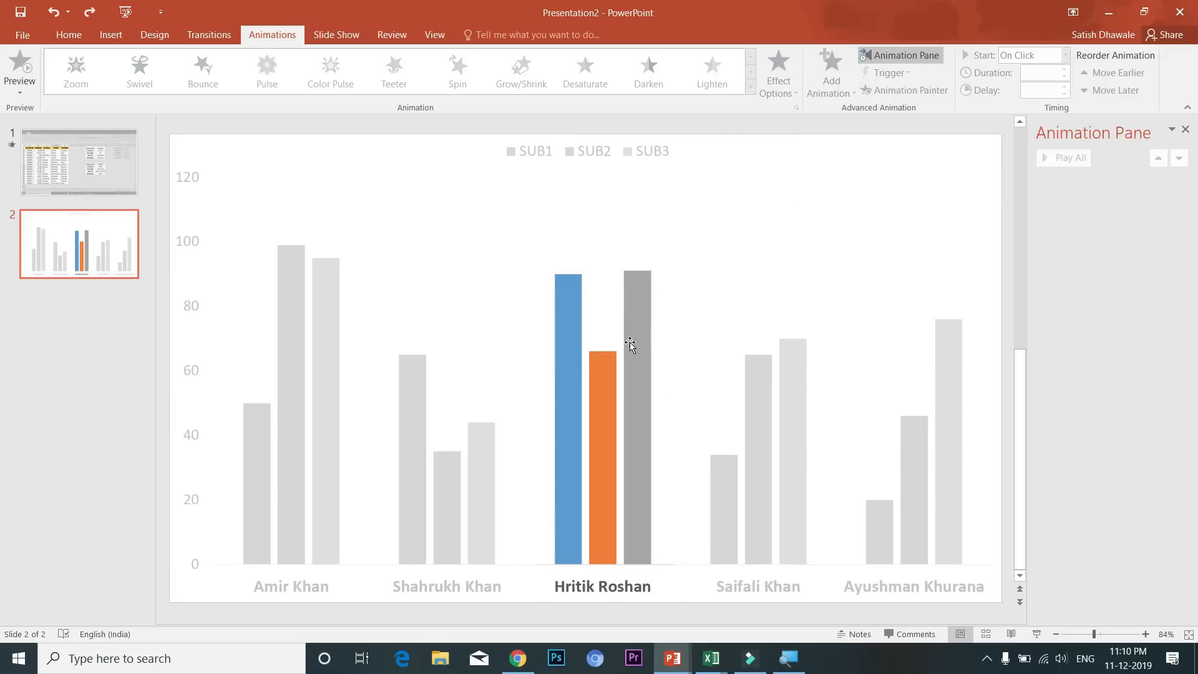
{"action": "left_click", "coordinate": [836, 91]}
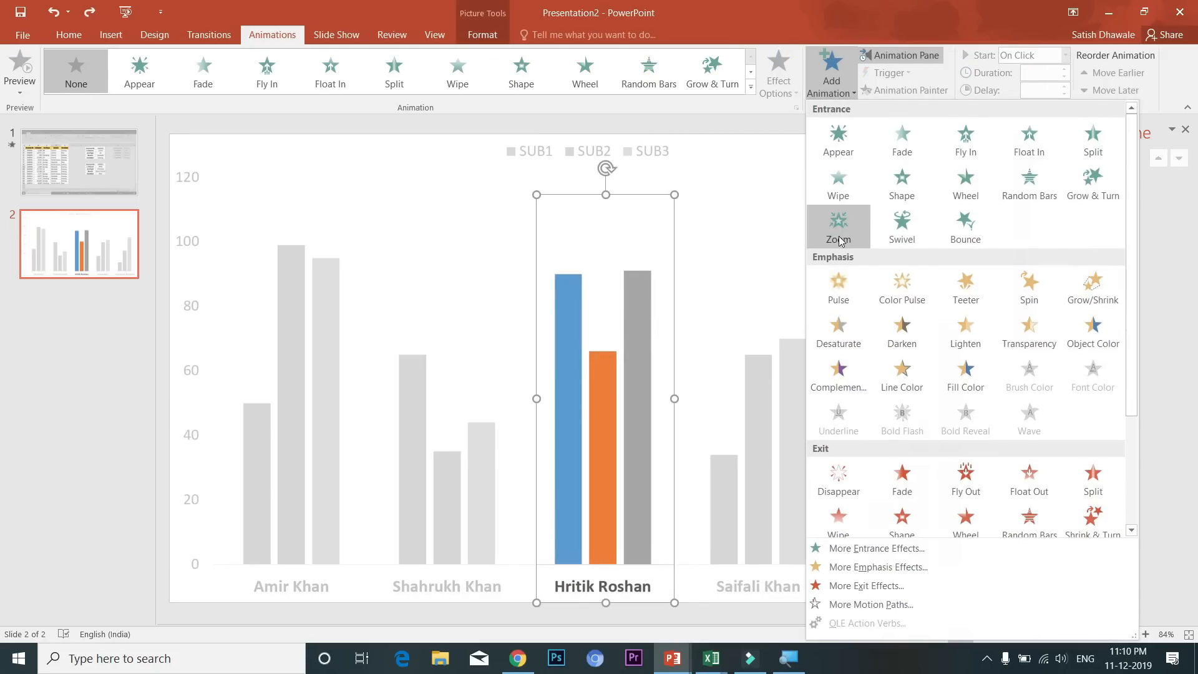
{"action": "left_click", "coordinate": [844, 193]}
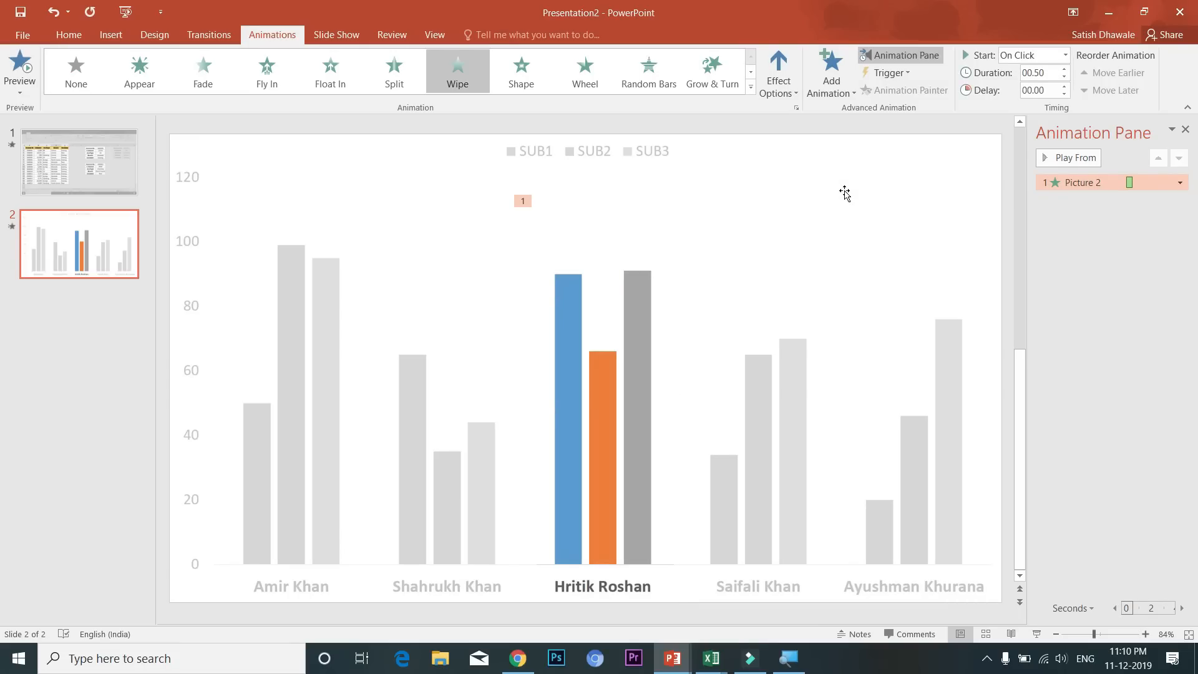
- Duplicate the full grey chart picture and align the copy exactly over the original
{"action": "left_click", "coordinate": [472, 365]}
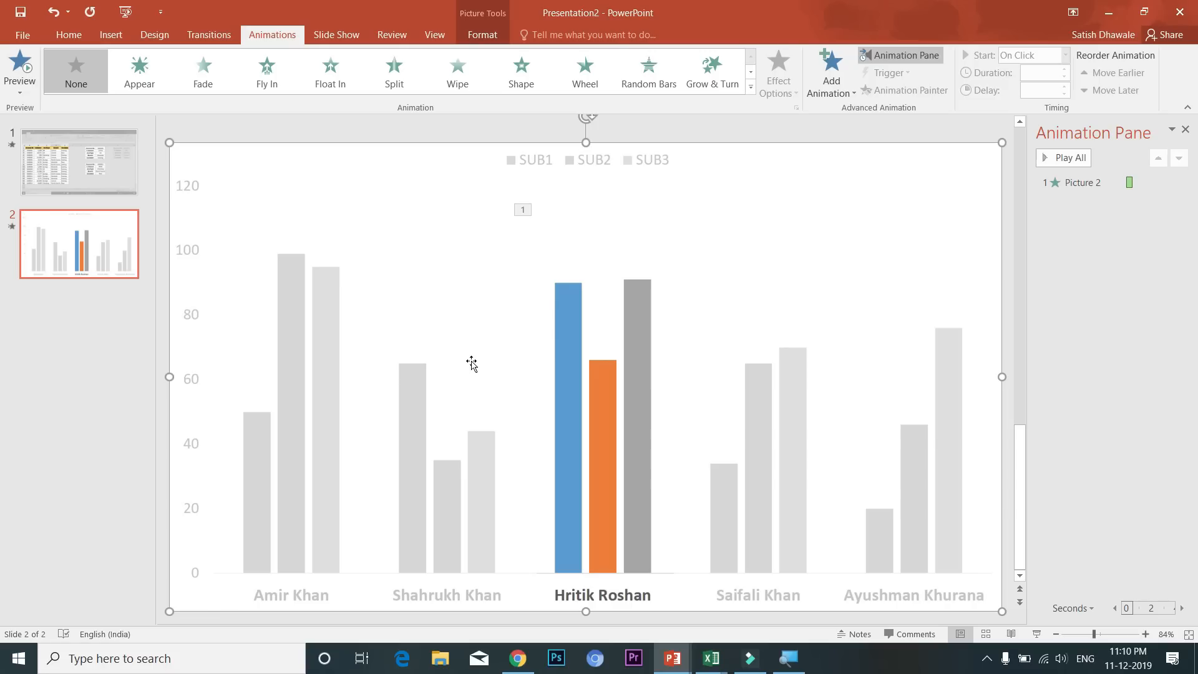
{"action": "key", "text": "ctrl+d"}
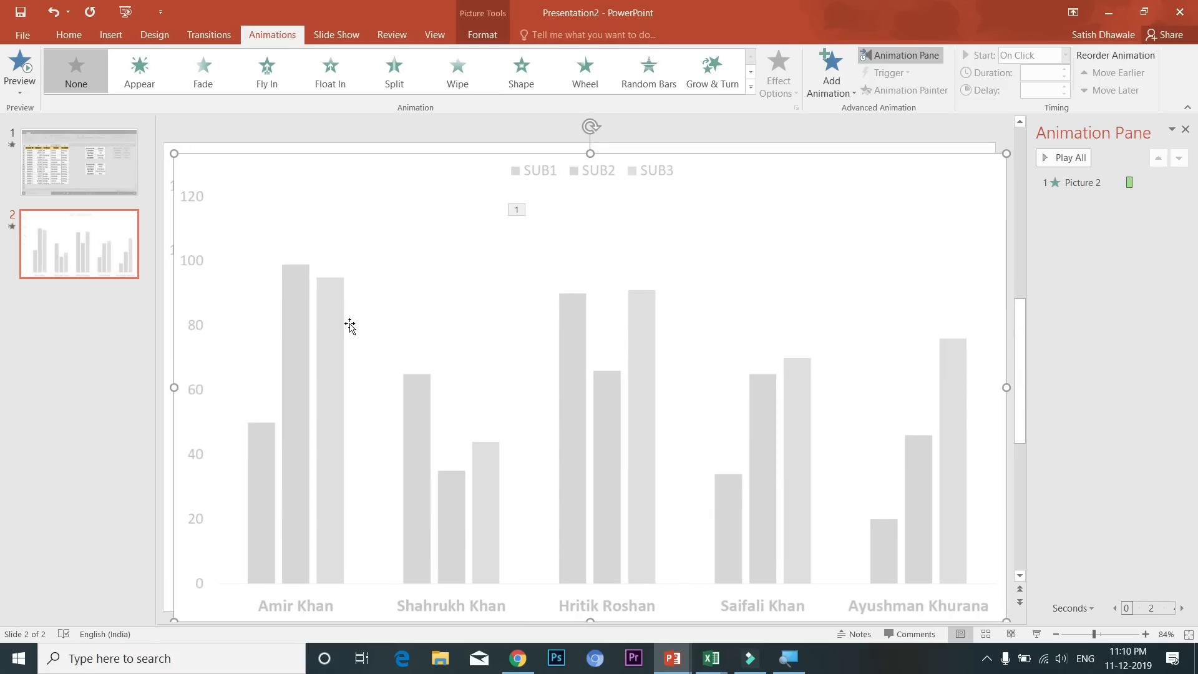
{"action": "left_click_drag", "start_coordinate": [349, 324], "coordinate": [343, 309]}
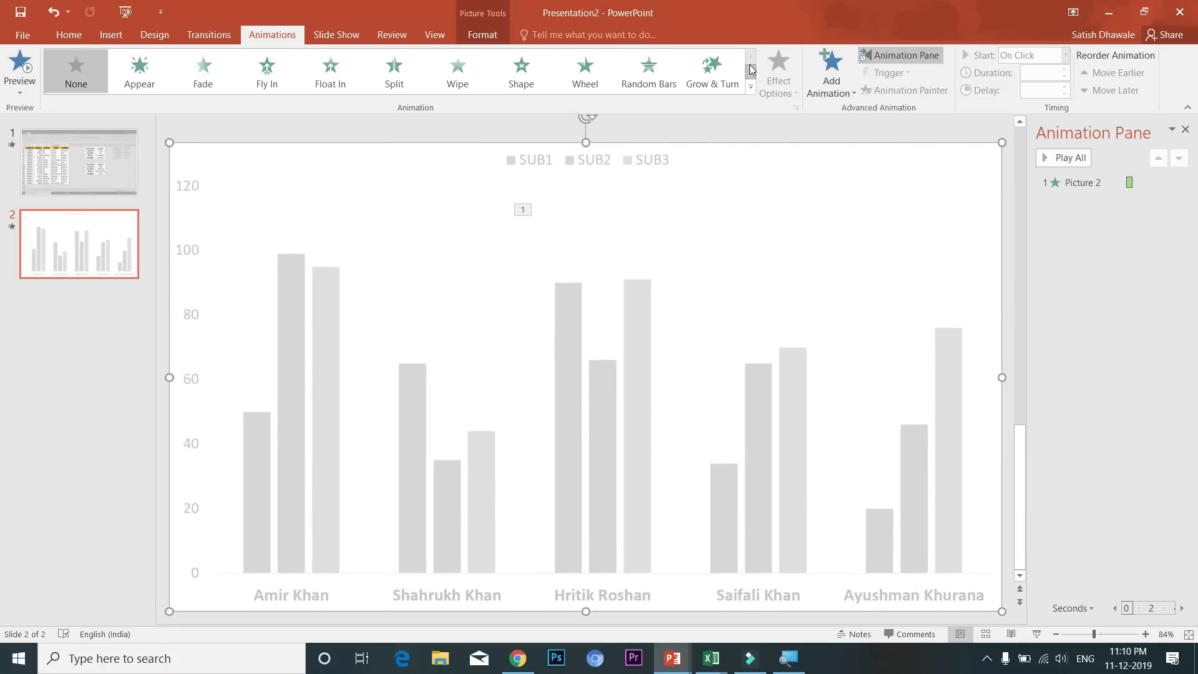
- Crop the duplicate to the first student's columns and name label, about 5.7 cm wide and 16.5 cm high, and reset the picture to its original colours
{"action": "left_click", "coordinate": [476, 35]}
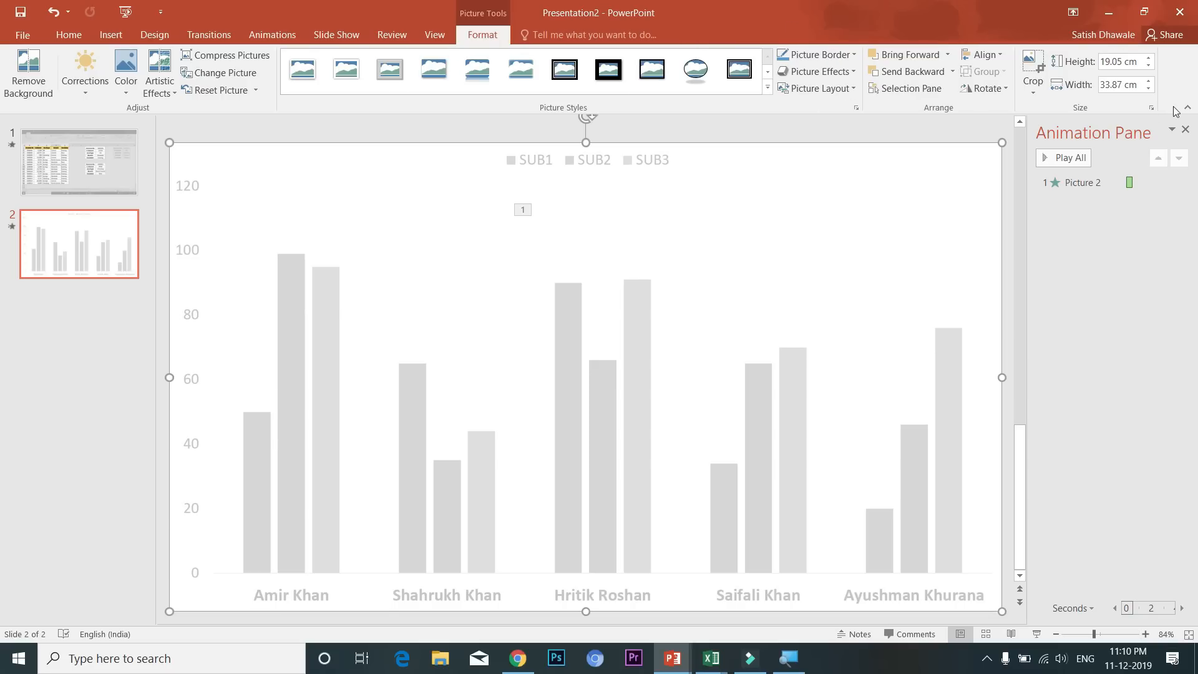
{"action": "left_click", "coordinate": [1032, 67]}
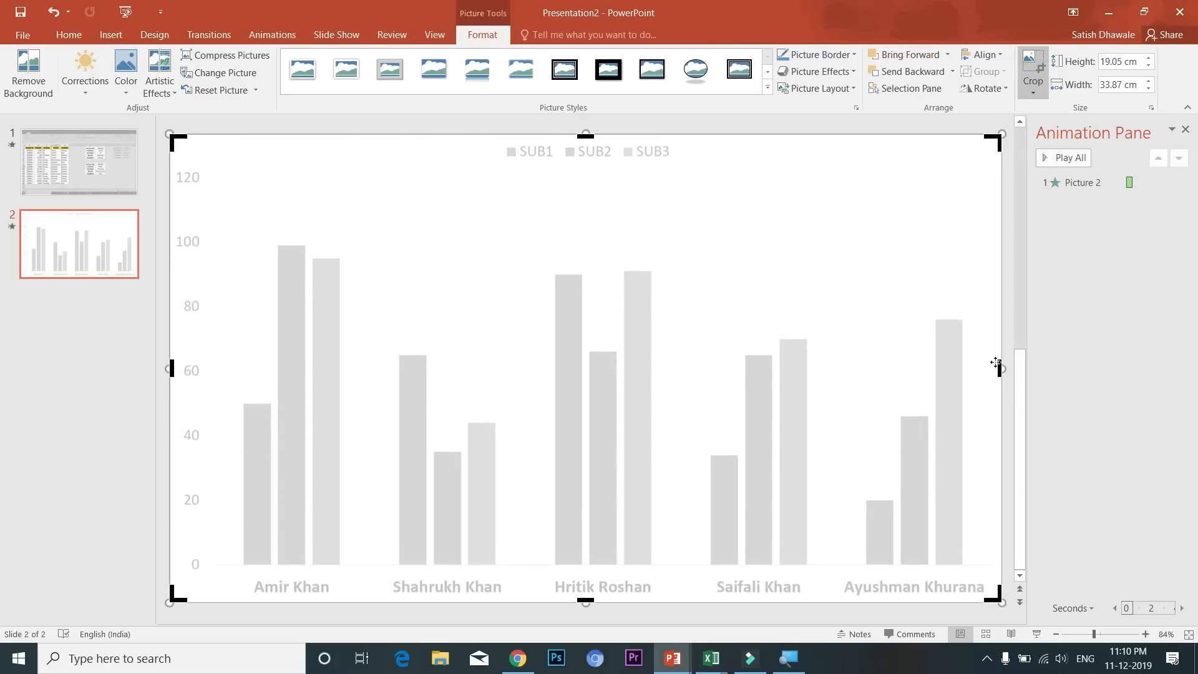
{"action": "left_click_drag", "start_coordinate": [996, 364], "coordinate": [365, 383]}
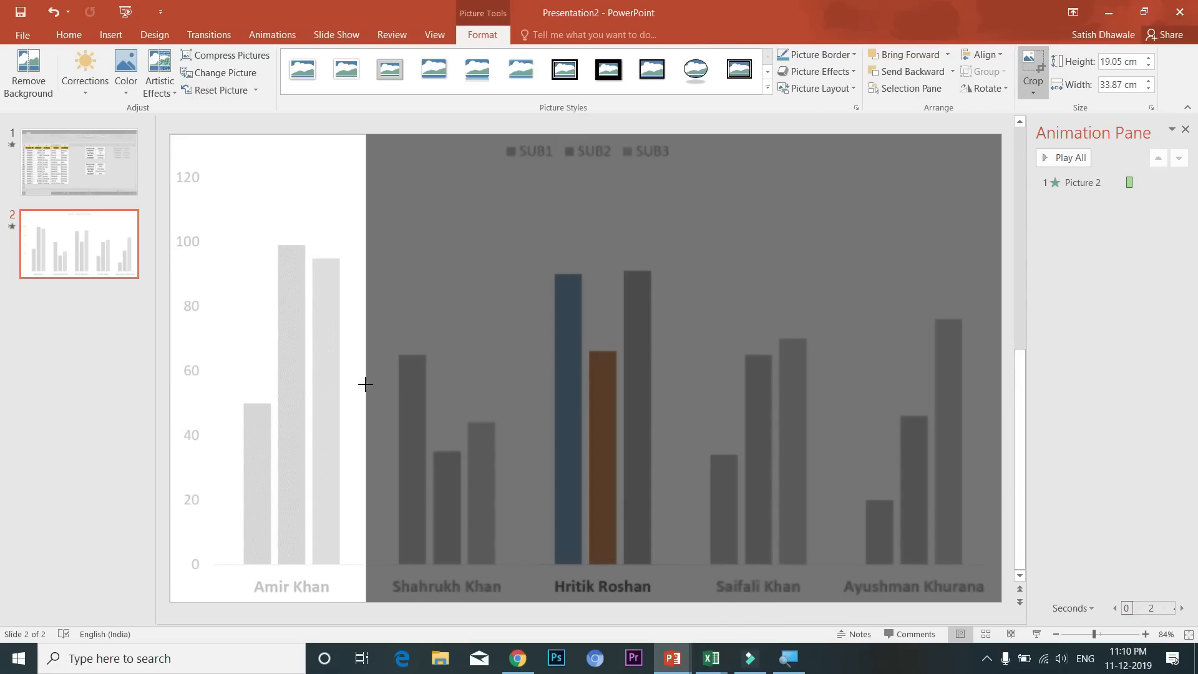
{"action": "left_click_drag", "start_coordinate": [171, 368], "coordinate": [226, 369]}
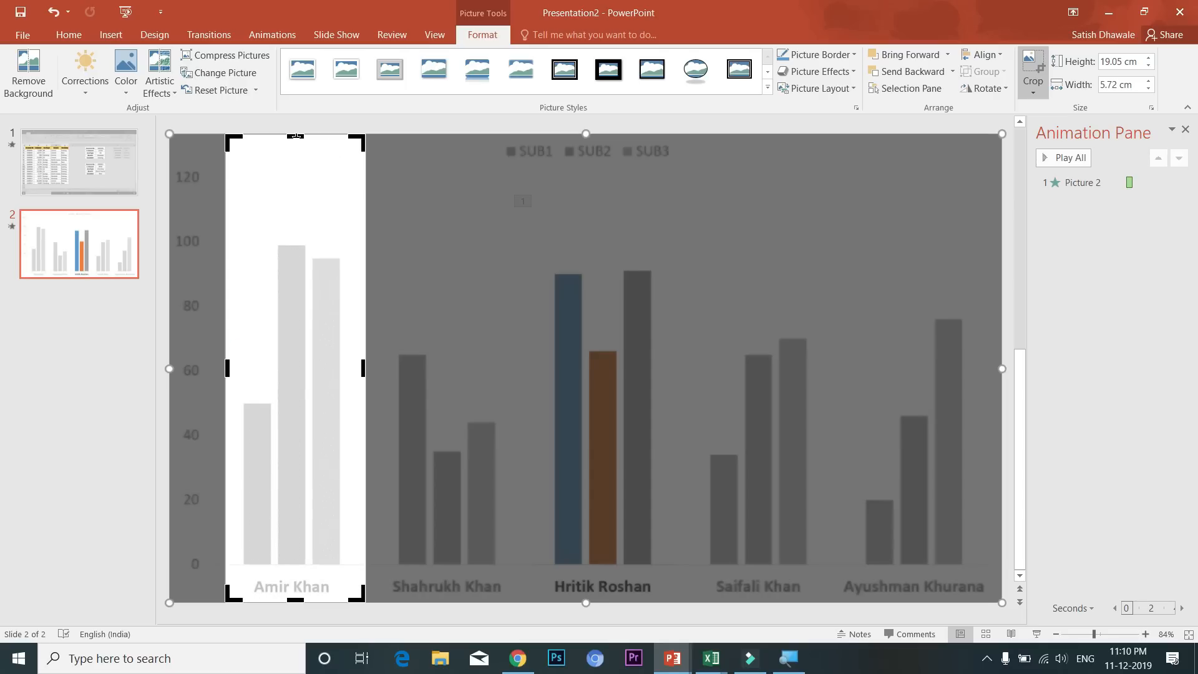
{"action": "left_click_drag", "start_coordinate": [296, 135], "coordinate": [297, 198]}
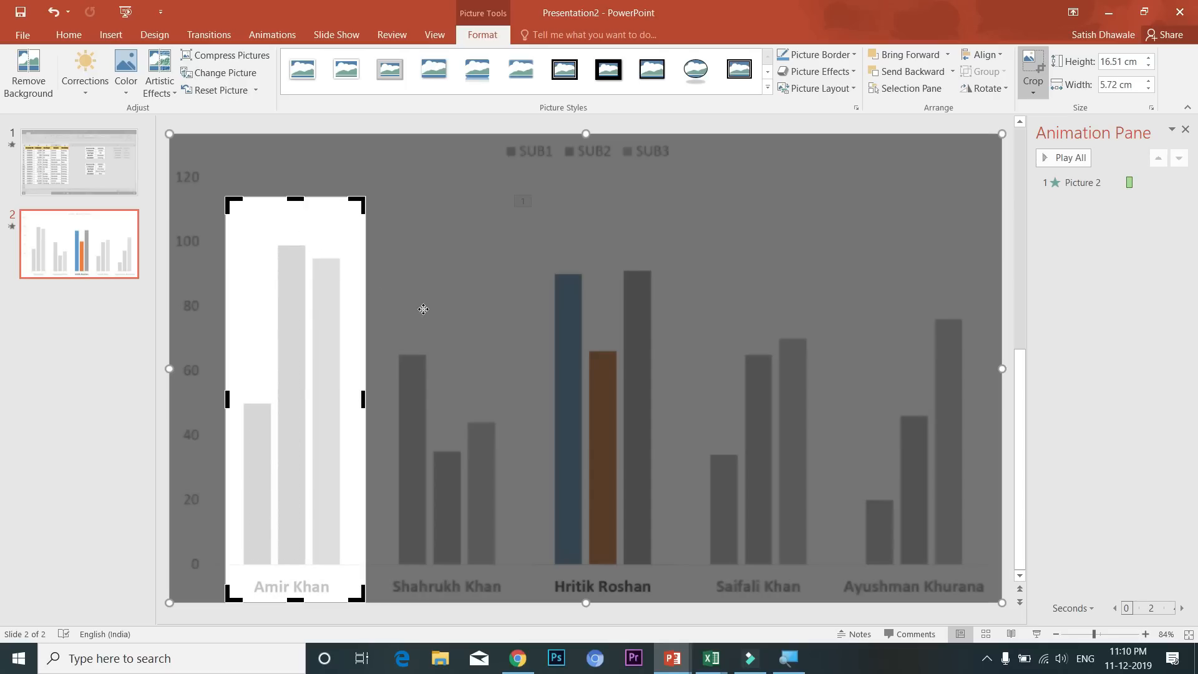
{"action": "left_click", "coordinate": [1110, 360]}
{"action": "left_click", "coordinate": [317, 352]}
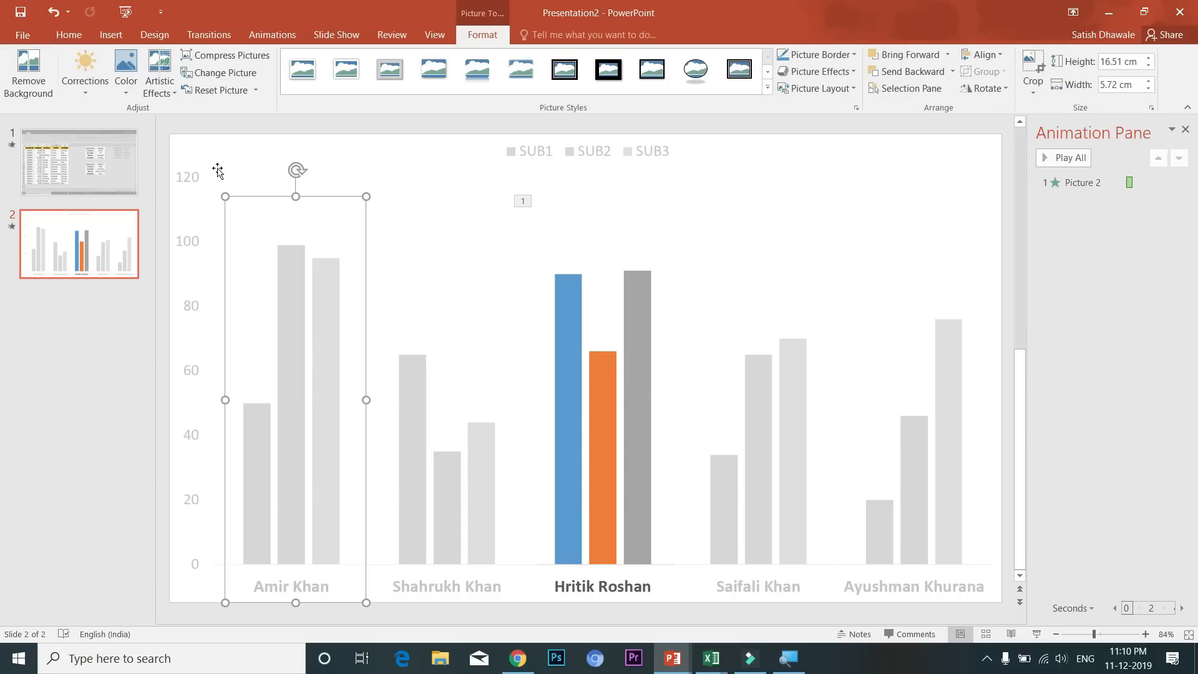
{"action": "left_click", "coordinate": [218, 91]}
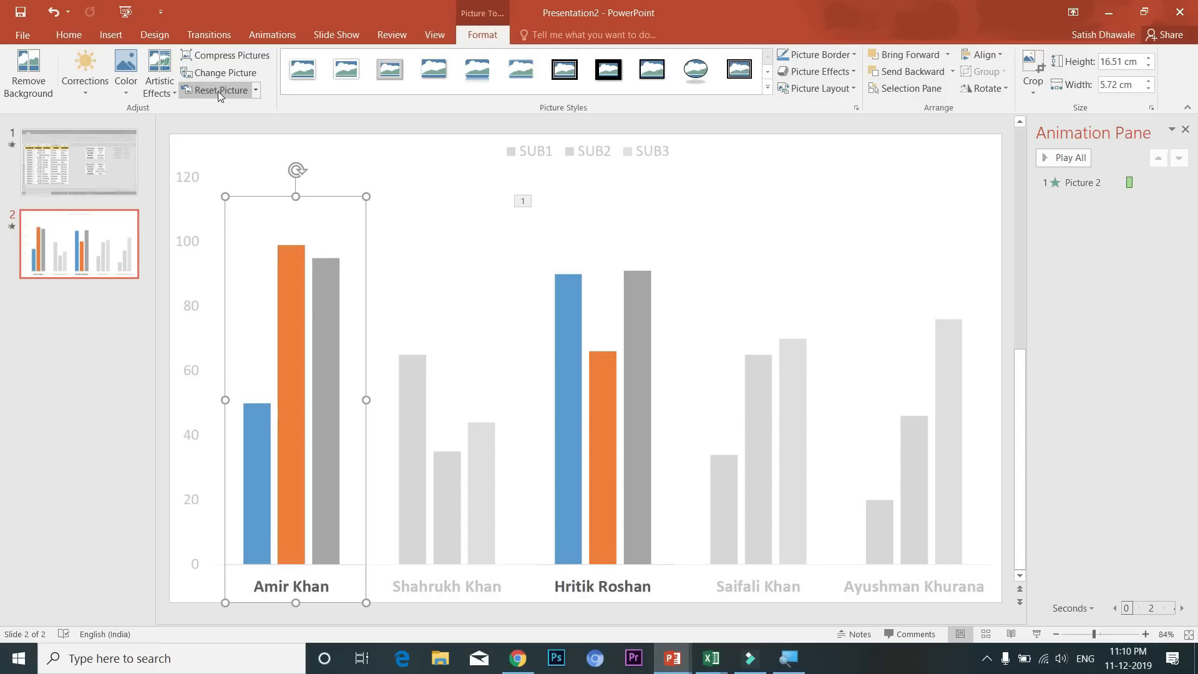
- Add a Wipe exit animation to the coloured middle-group crop, with its direction set to From Top
{"action": "left_click", "coordinate": [613, 357]}
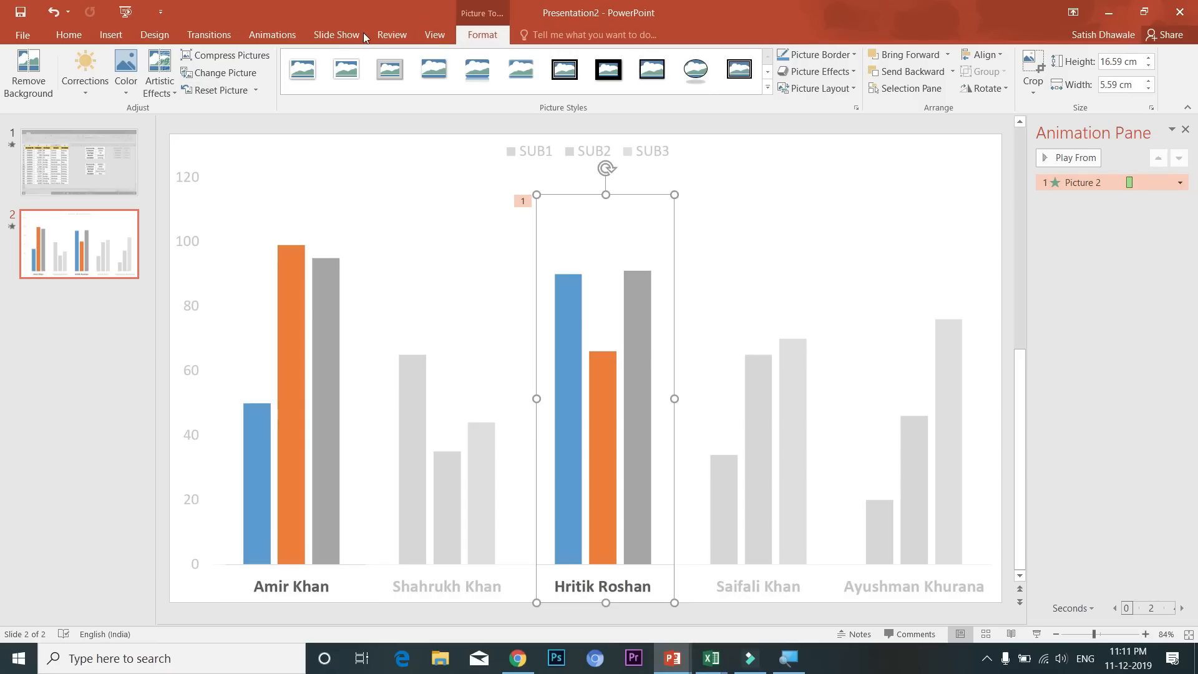
{"action": "left_click", "coordinate": [272, 35]}
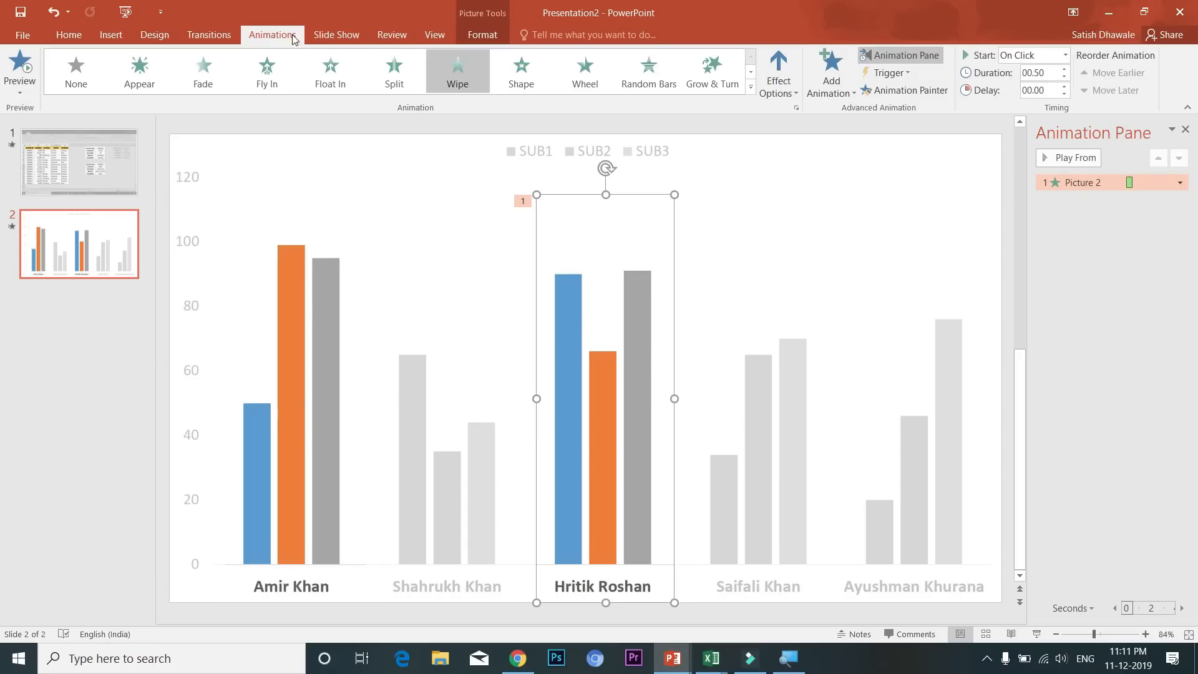
{"action": "left_click", "coordinate": [850, 93]}
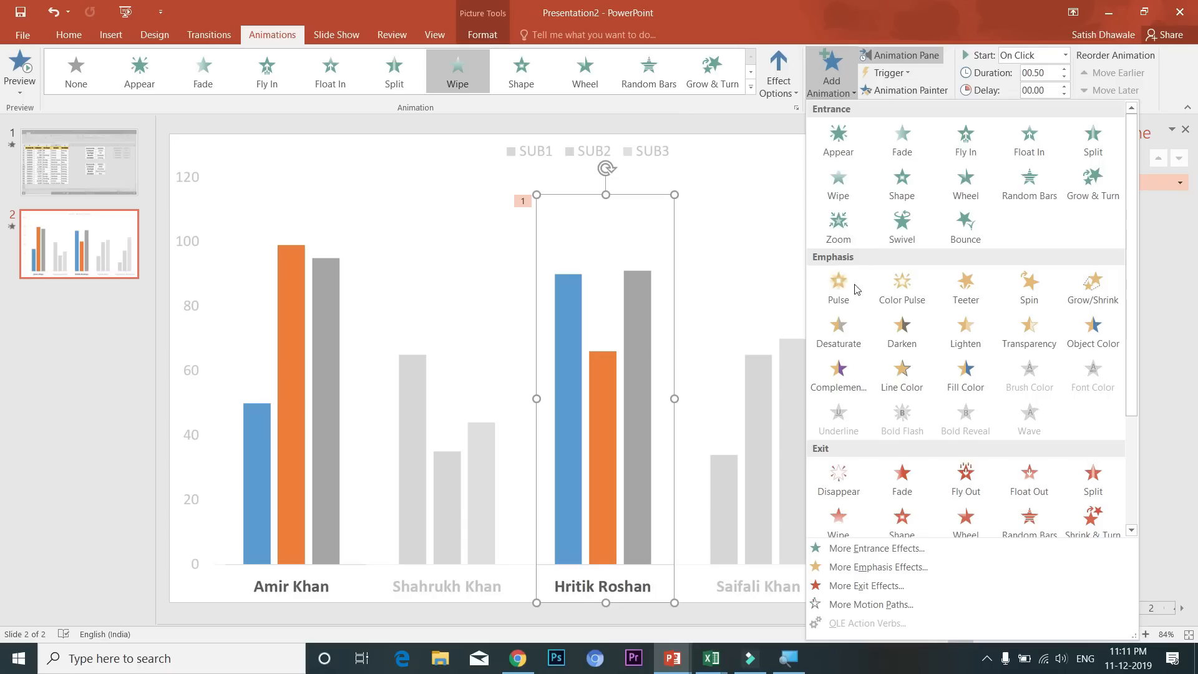
{"action": "left_click", "coordinate": [847, 514]}
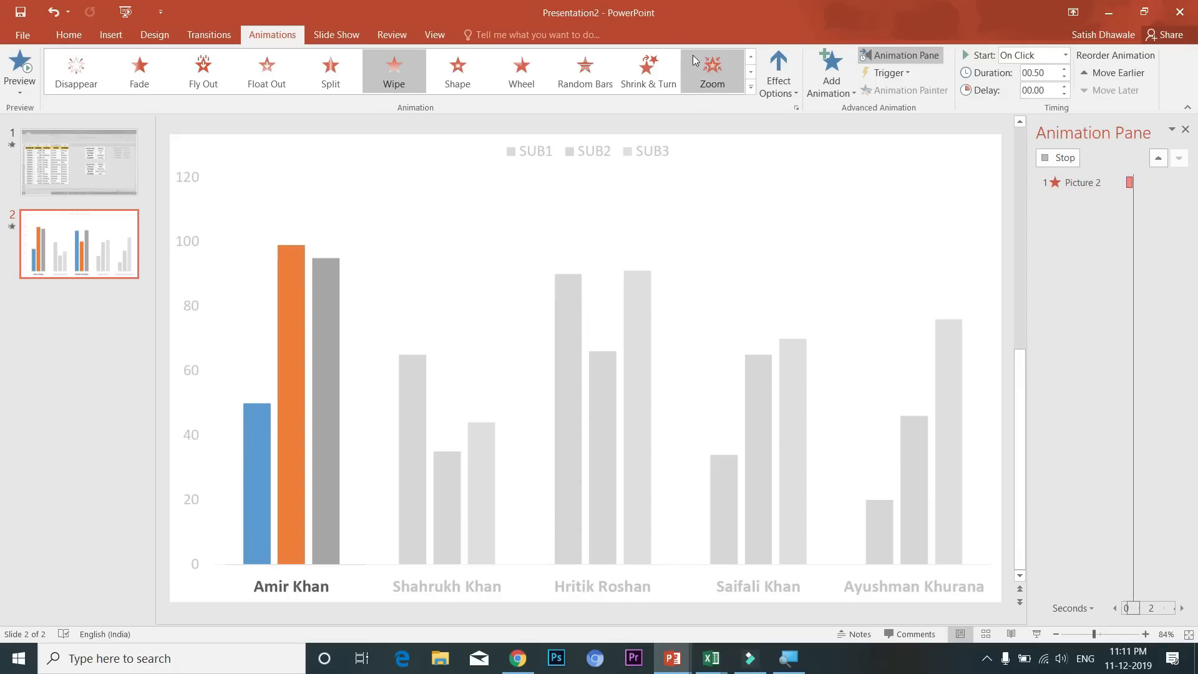
{"action": "left_click", "coordinate": [791, 94]}
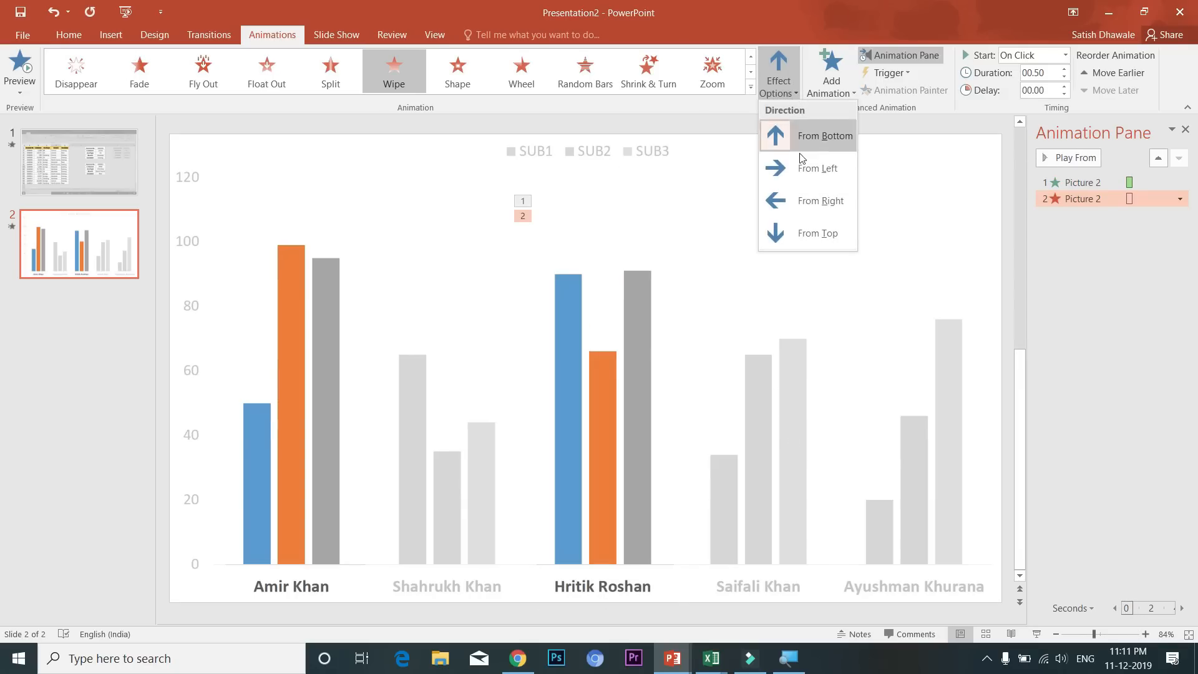
{"action": "left_click", "coordinate": [817, 233]}
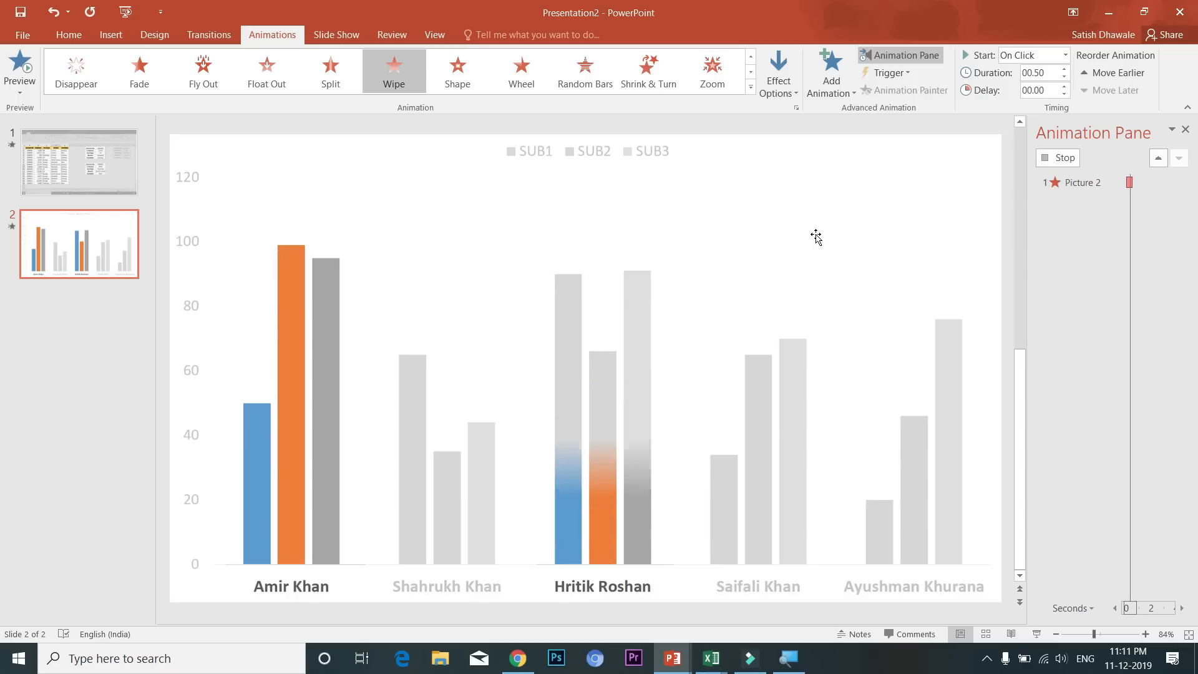
- Add a Wipe entrance animation to the first student's coloured crop and set it to Start With Previous
{"action": "left_click", "coordinate": [310, 326]}
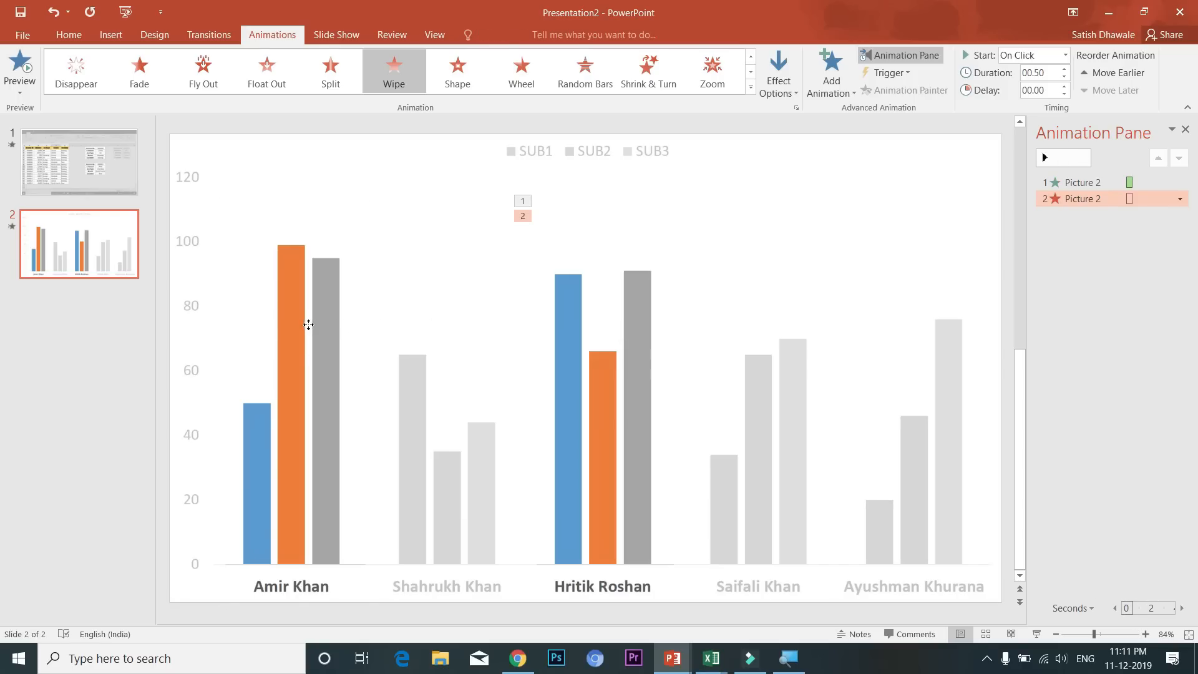
{"action": "left_click", "coordinate": [837, 90]}
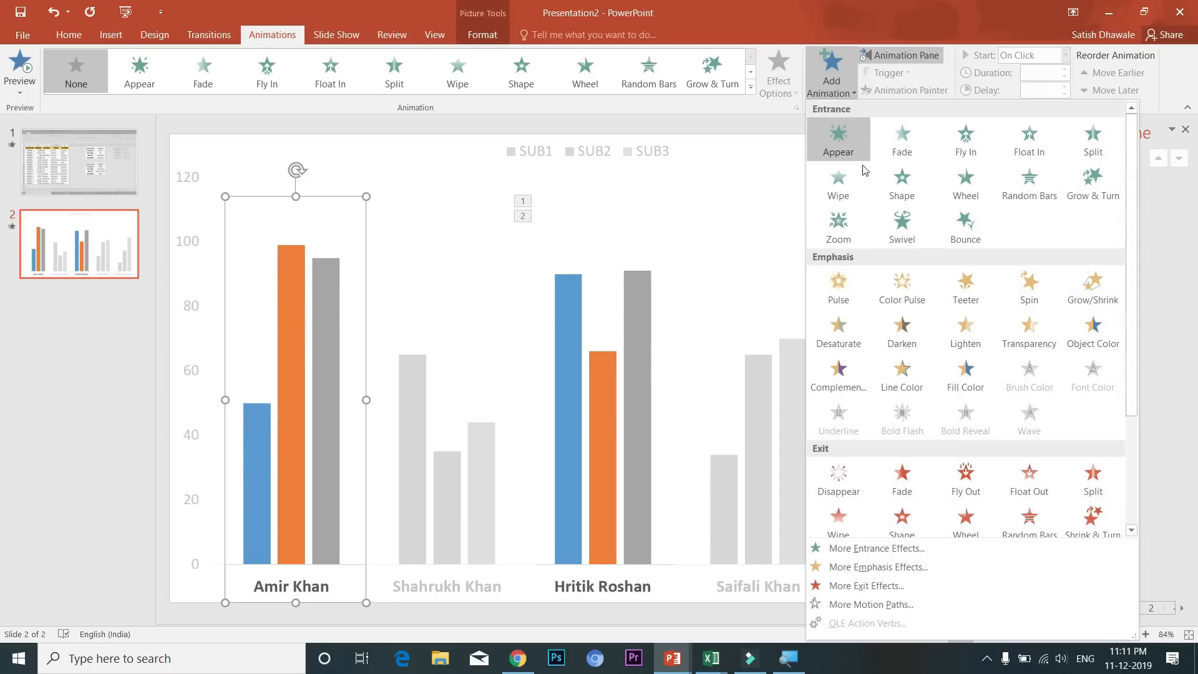
{"action": "left_click", "coordinate": [847, 184]}
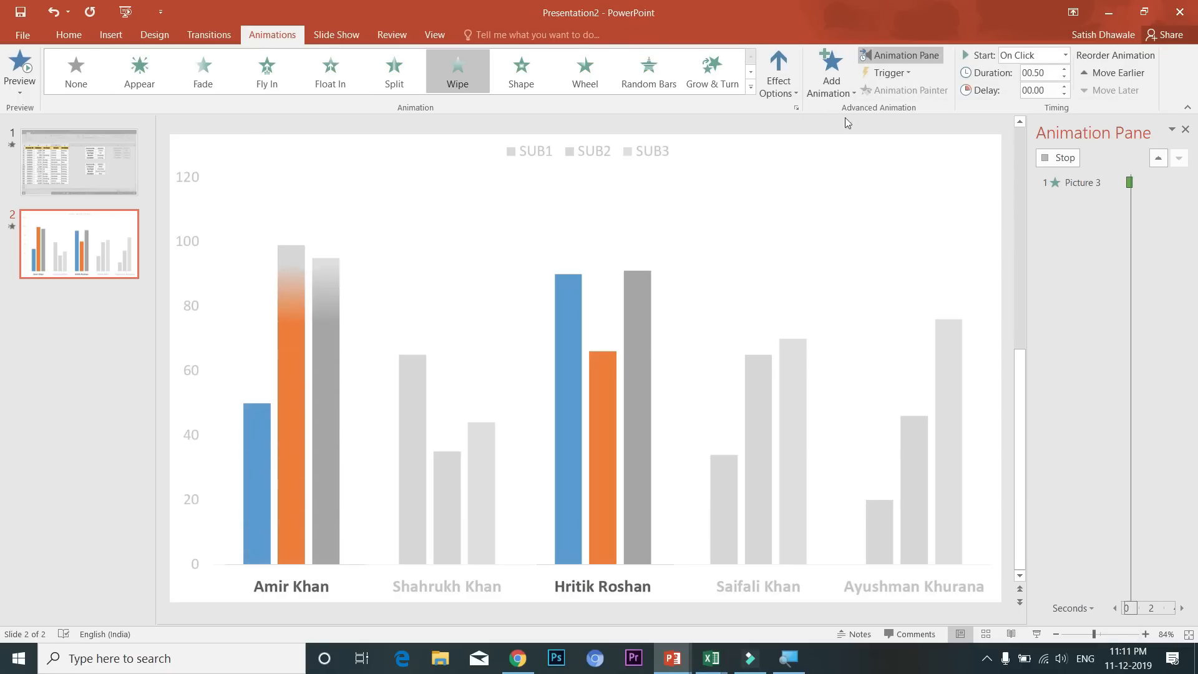
{"action": "left_click", "coordinate": [830, 77]}
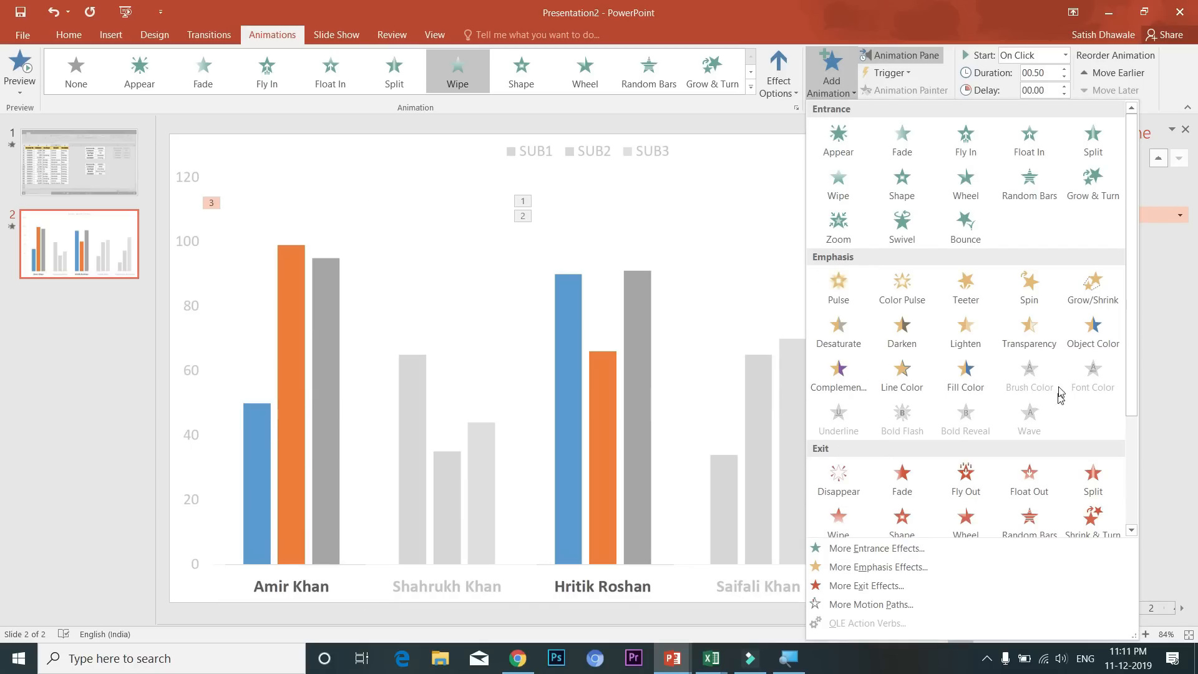
{"action": "left_click", "coordinate": [1157, 353]}
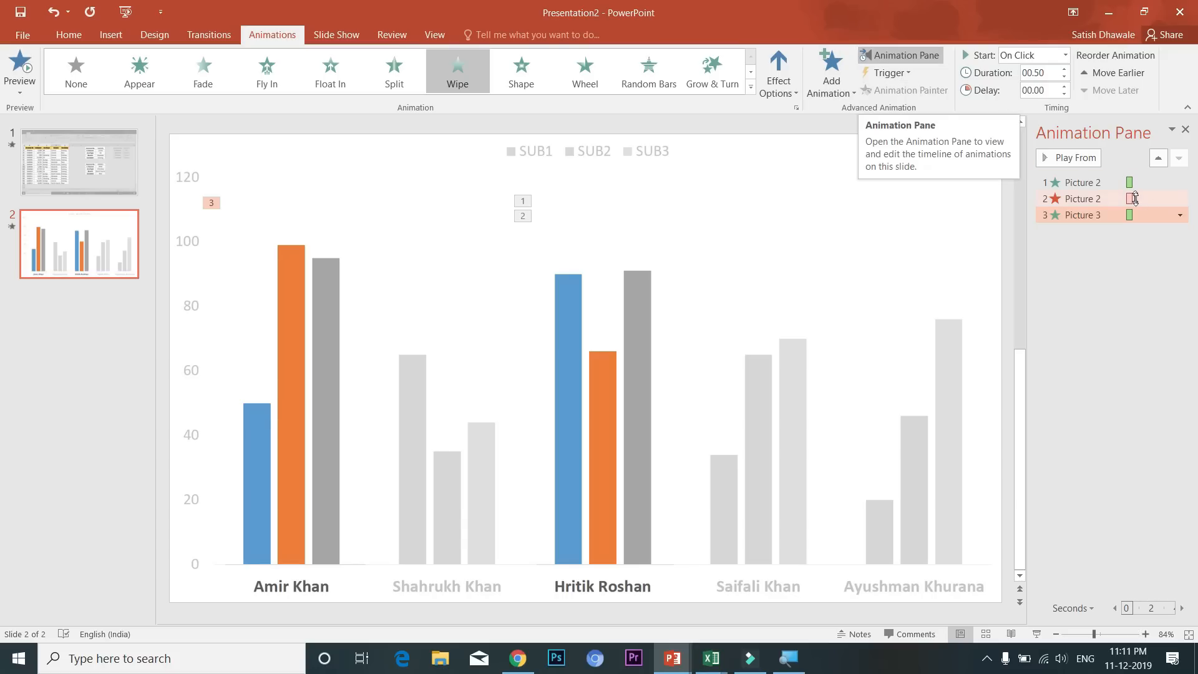
{"action": "left_click", "coordinate": [1179, 215]}
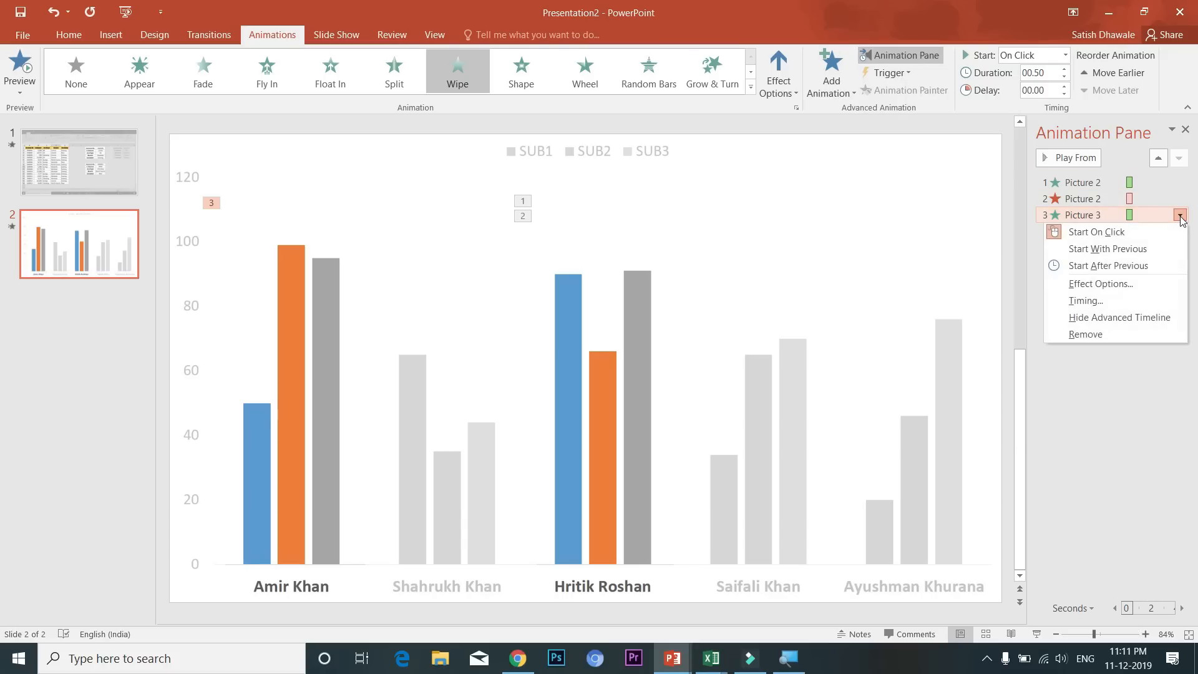
{"action": "left_click", "coordinate": [1127, 249]}
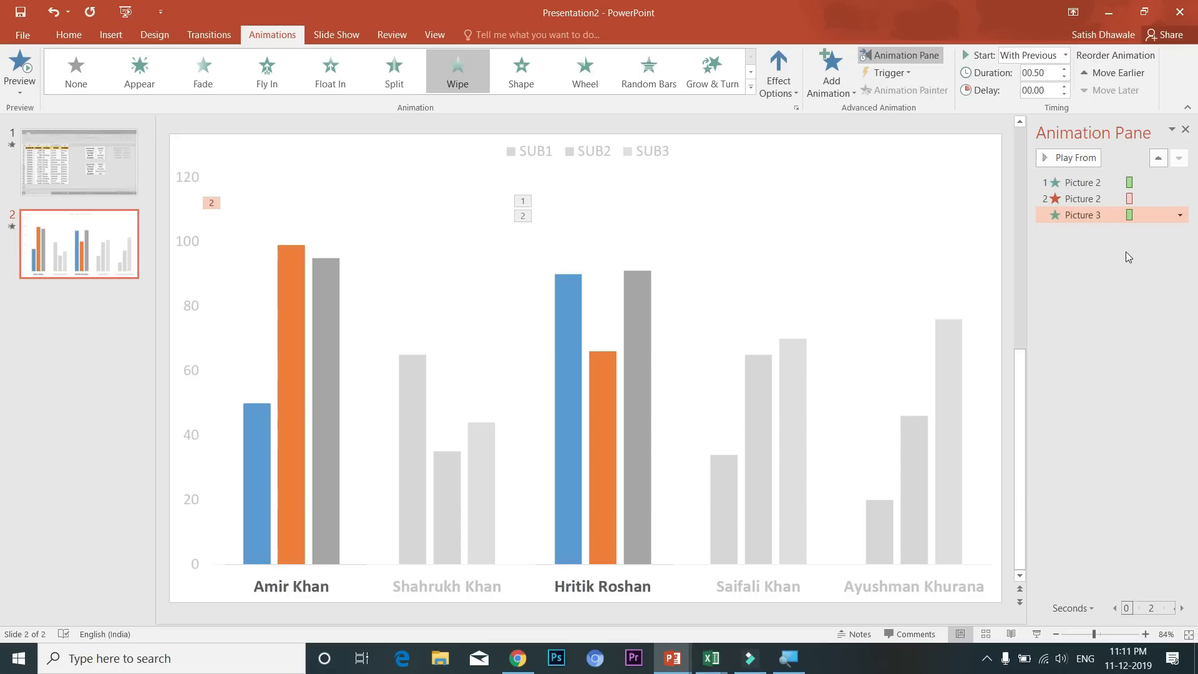
- Play the slide show from the current slide, advance through both chart highlights, and exit the show
{"action": "left_click", "coordinate": [320, 35]}
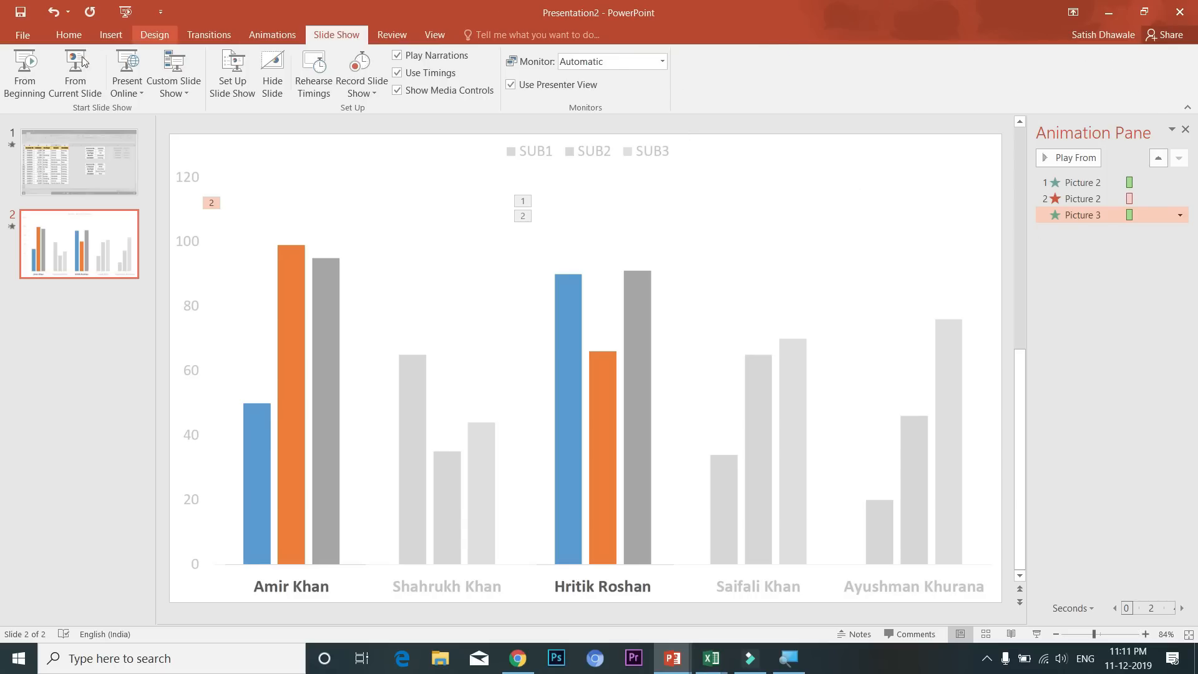
{"action": "left_click", "coordinate": [64, 80]}
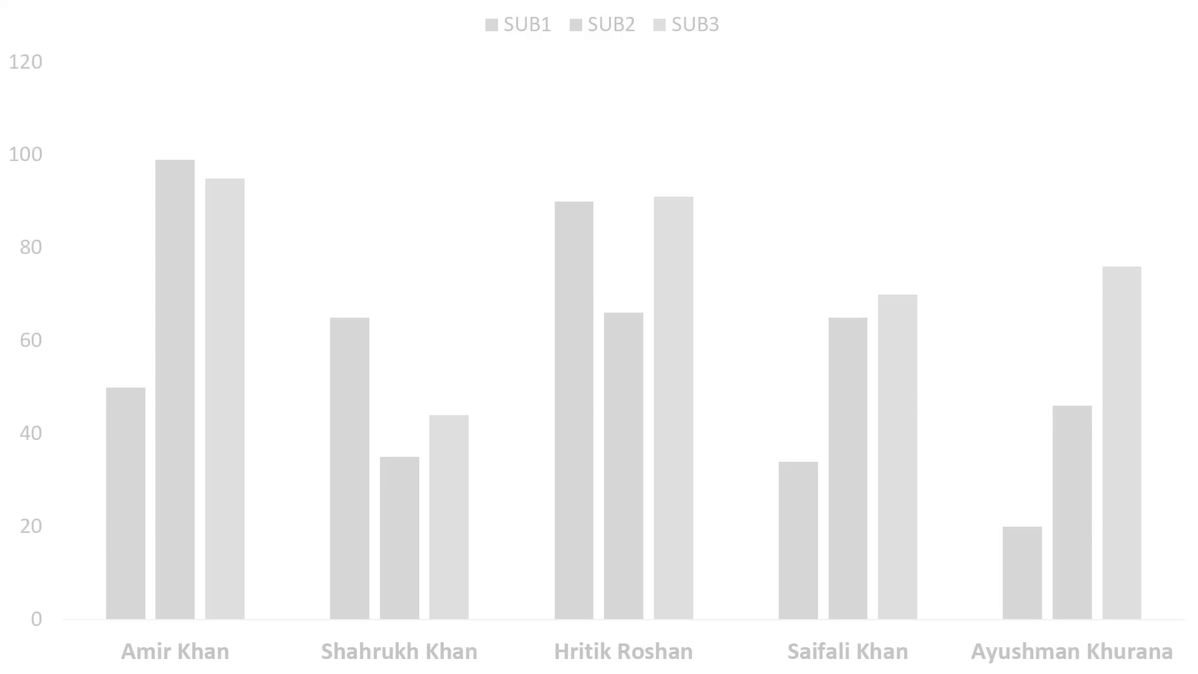
{"action": "left_click", "coordinate": [210, 253]}
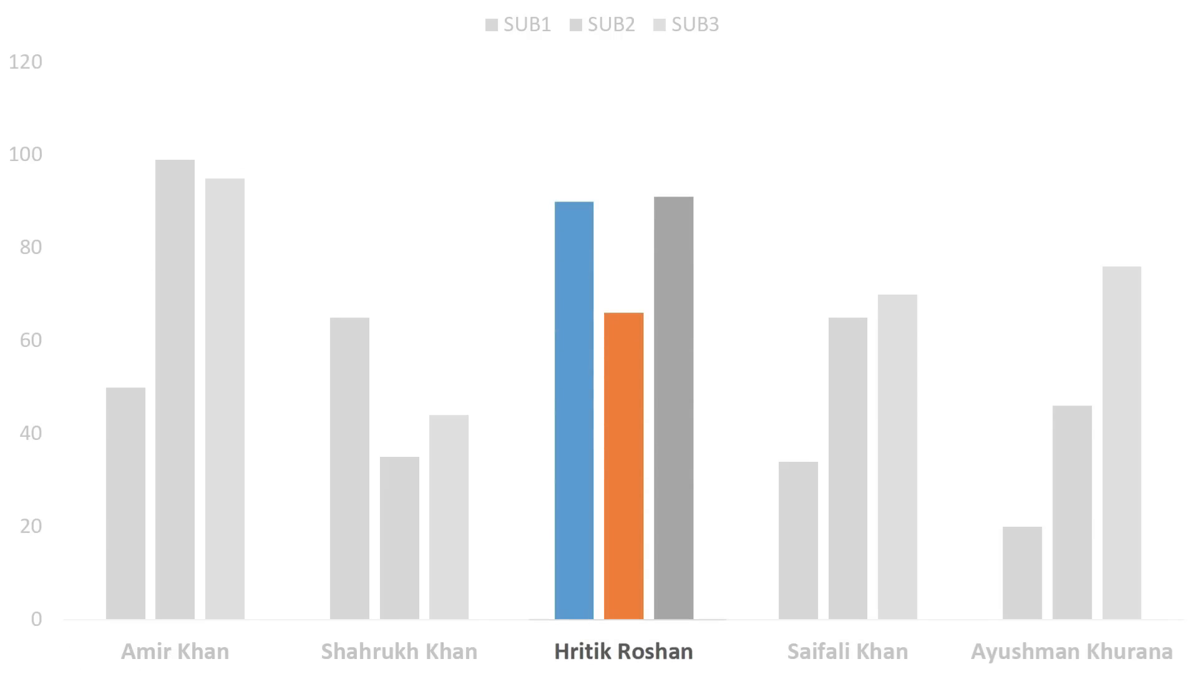
{"action": "key", "text": "Right"}
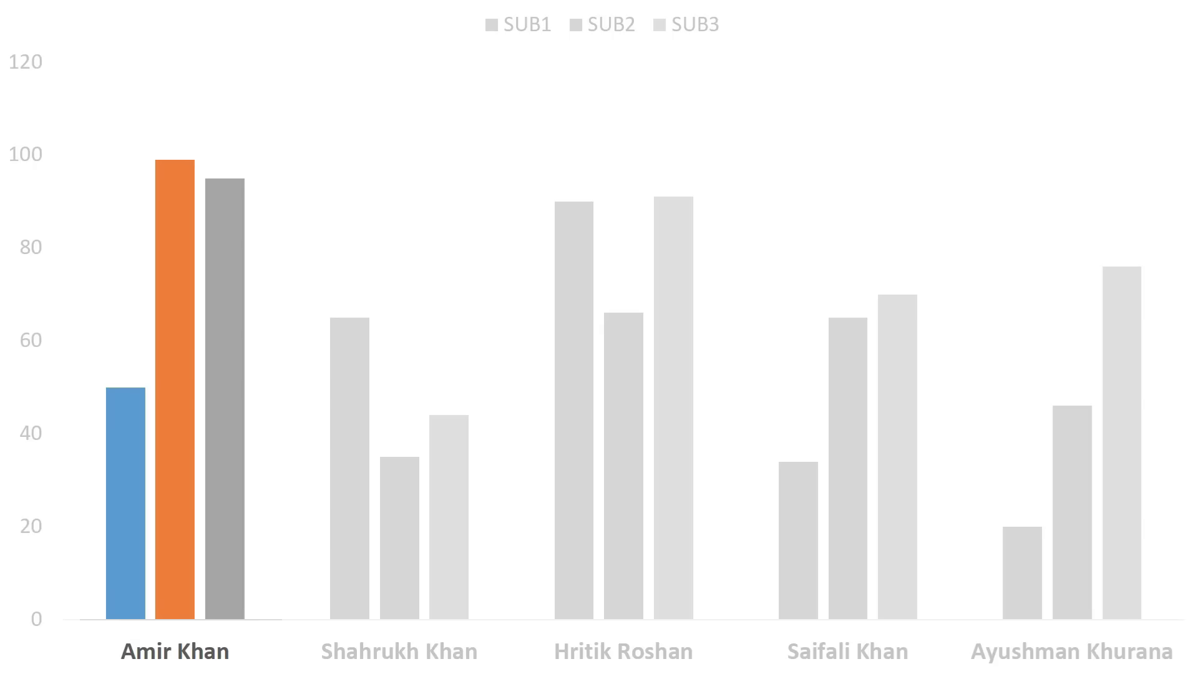
{"action": "key", "text": "Escape"}
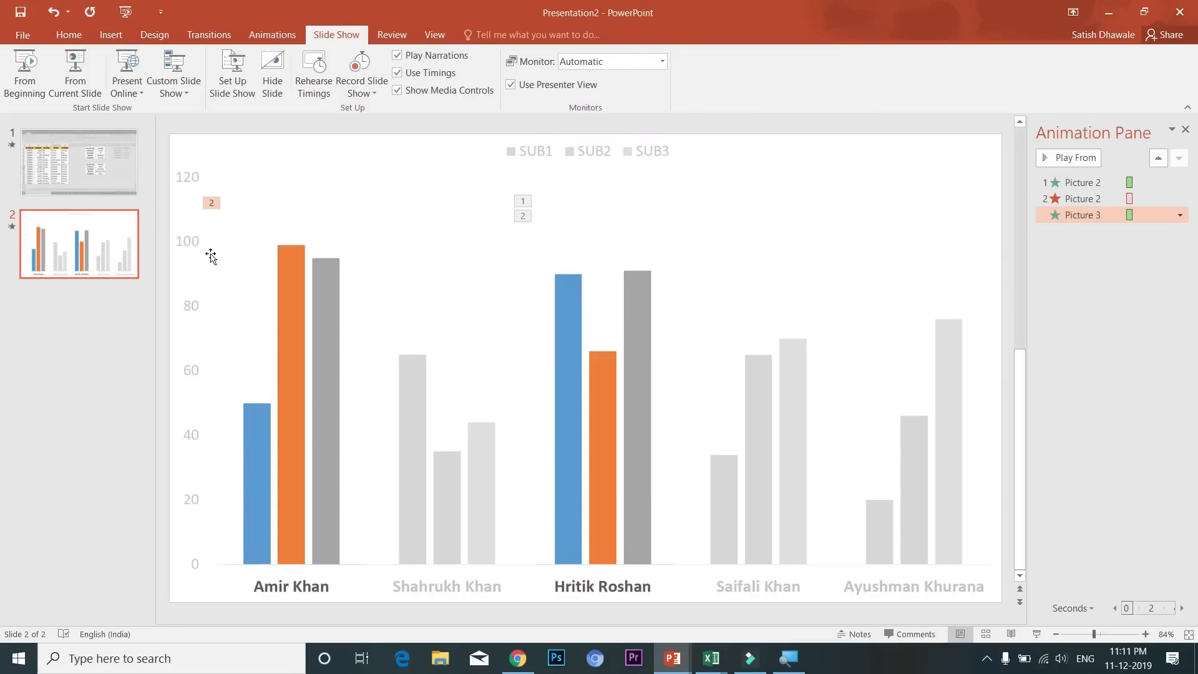